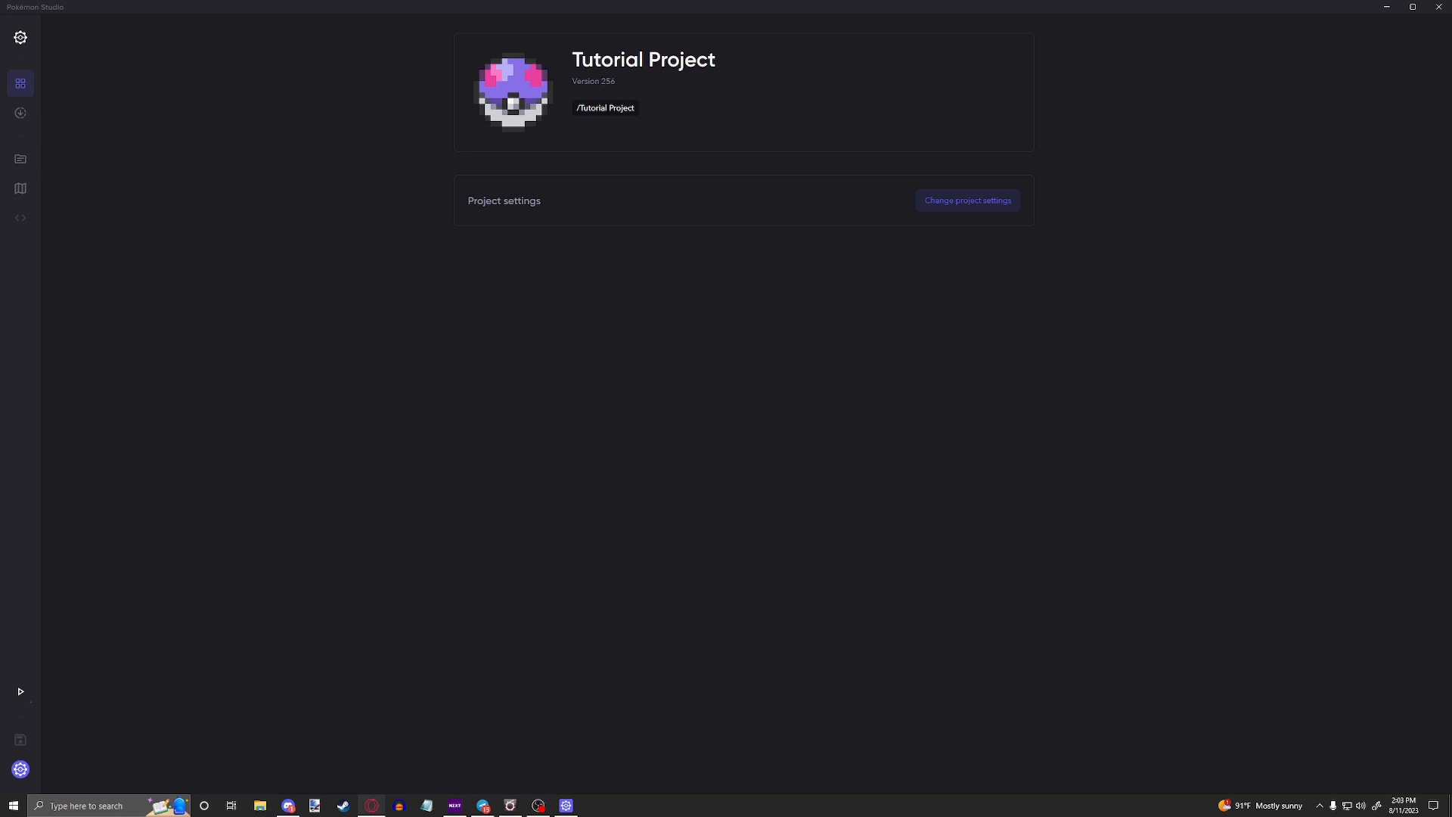
Step: View the project's SDK version page and open the item database
click(21, 113)
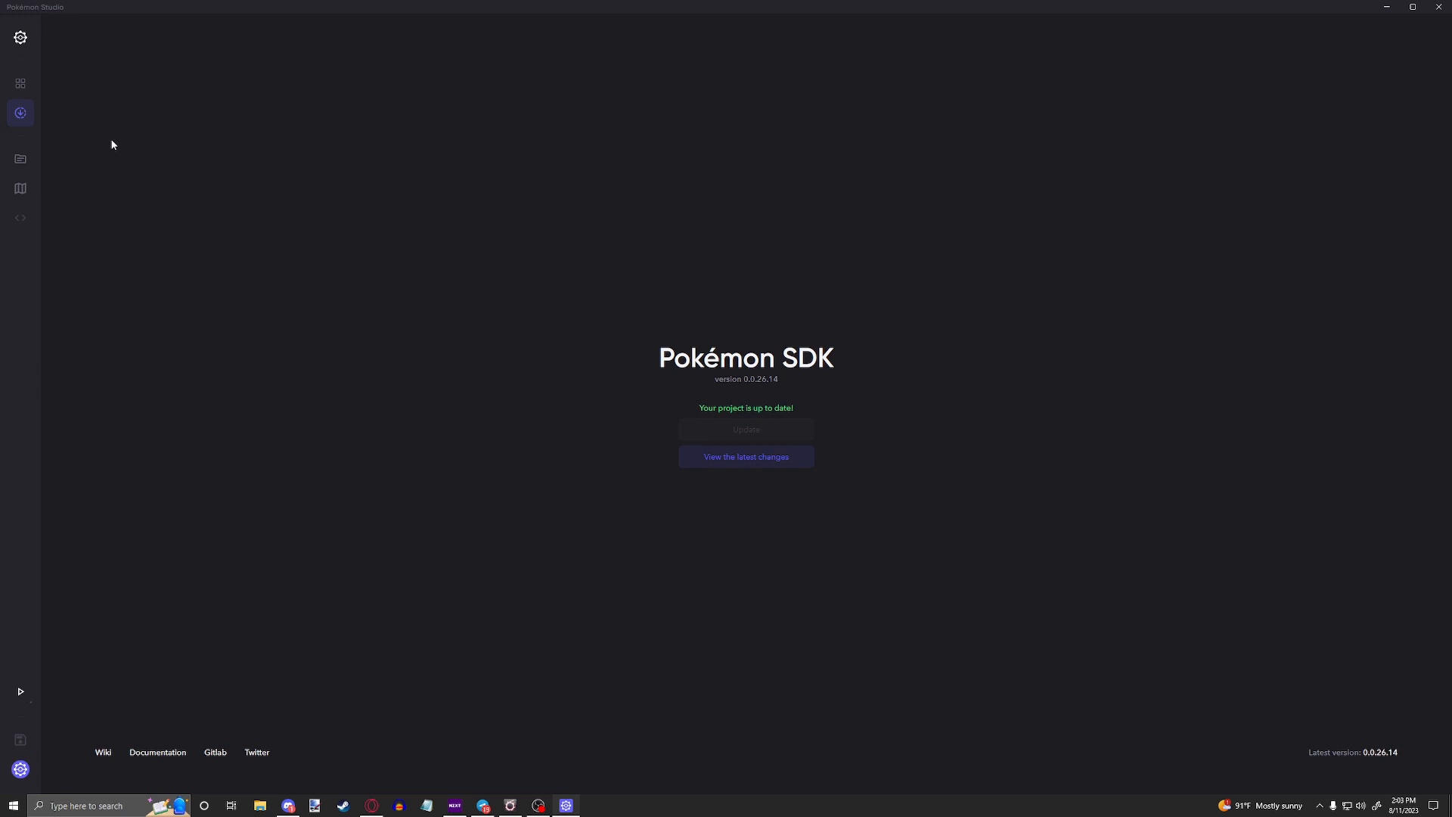
click(21, 159)
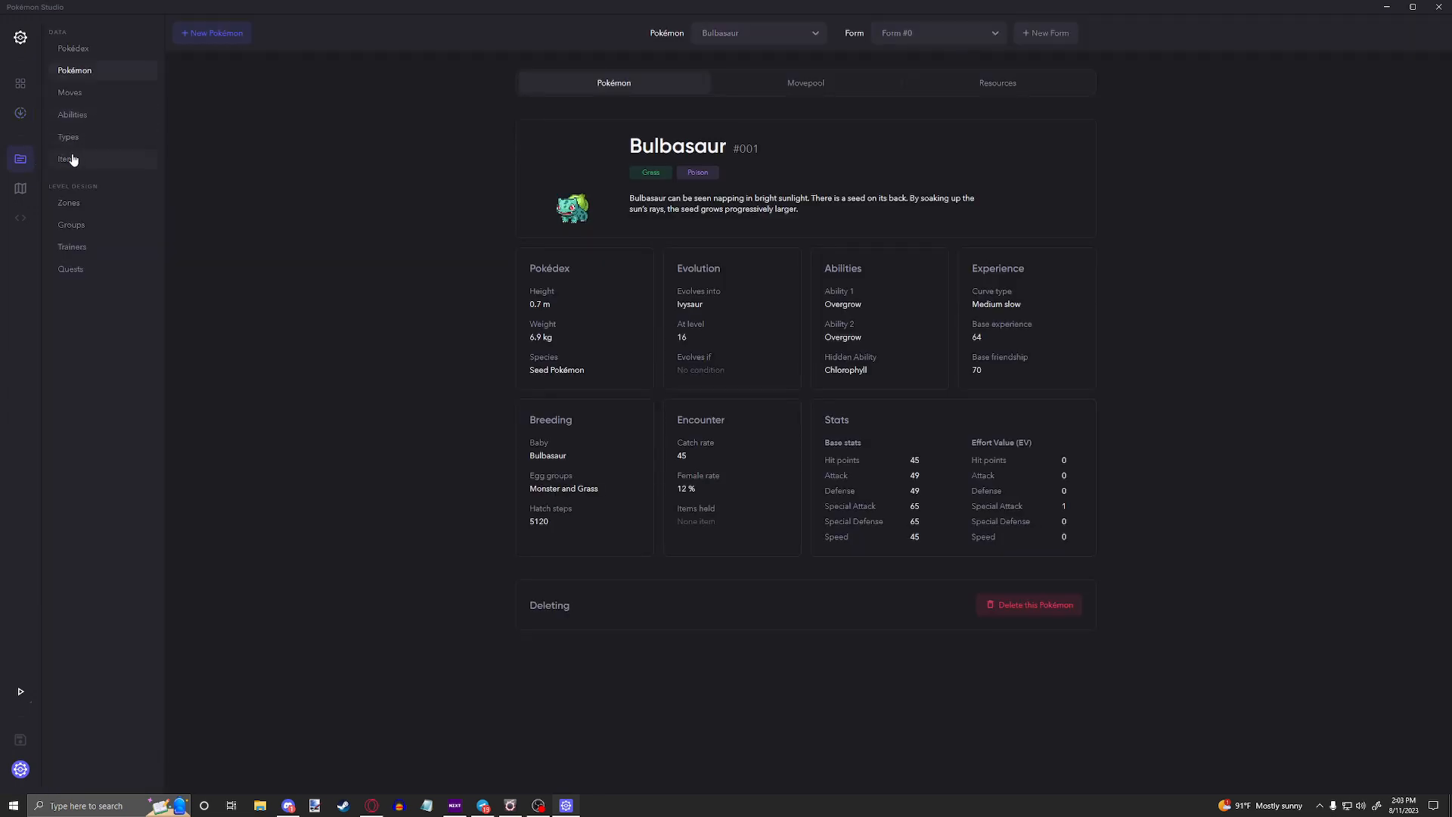
click(108, 165)
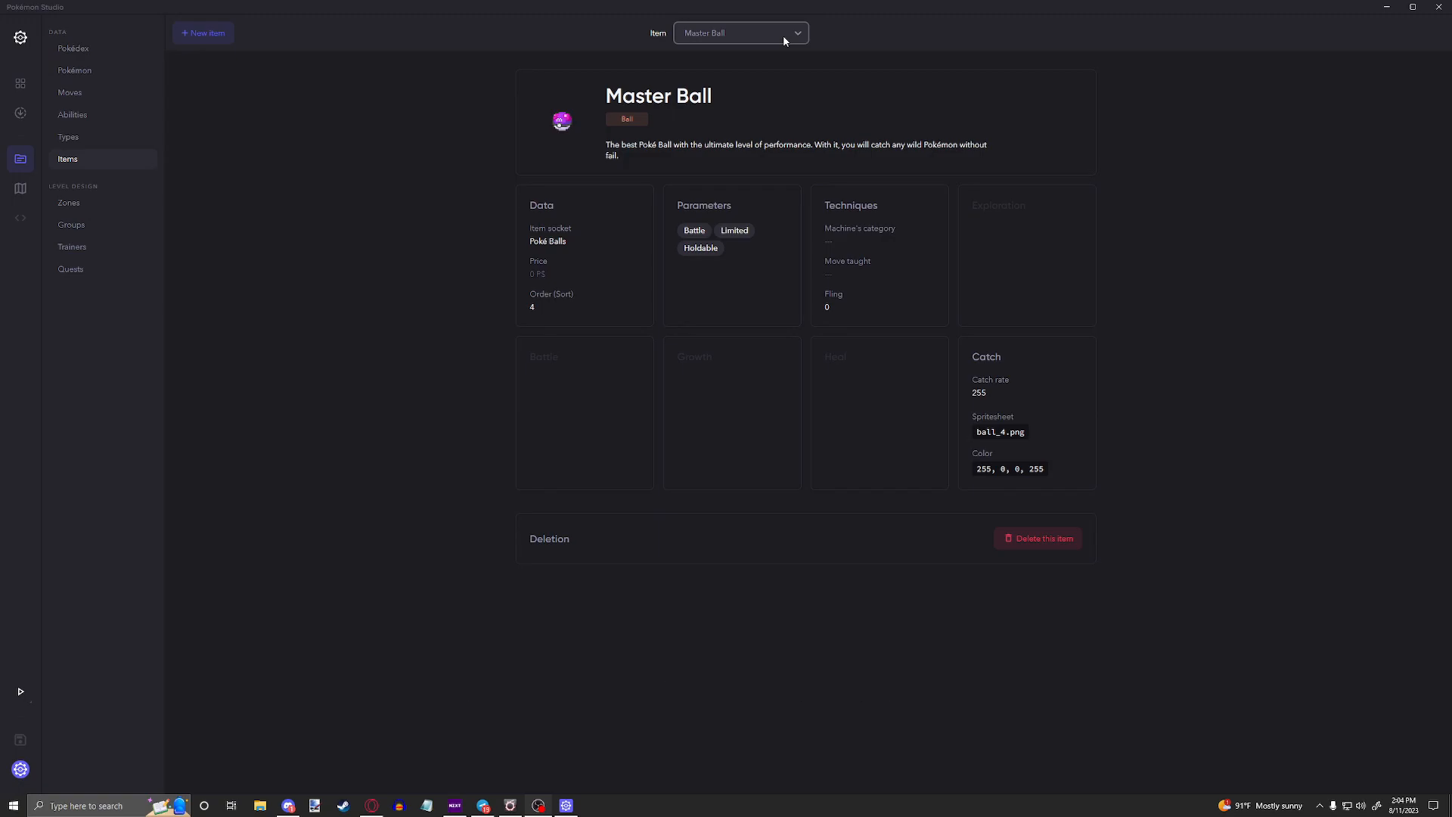
Step: Display the Super Potion item from the item list
click(701, 39)
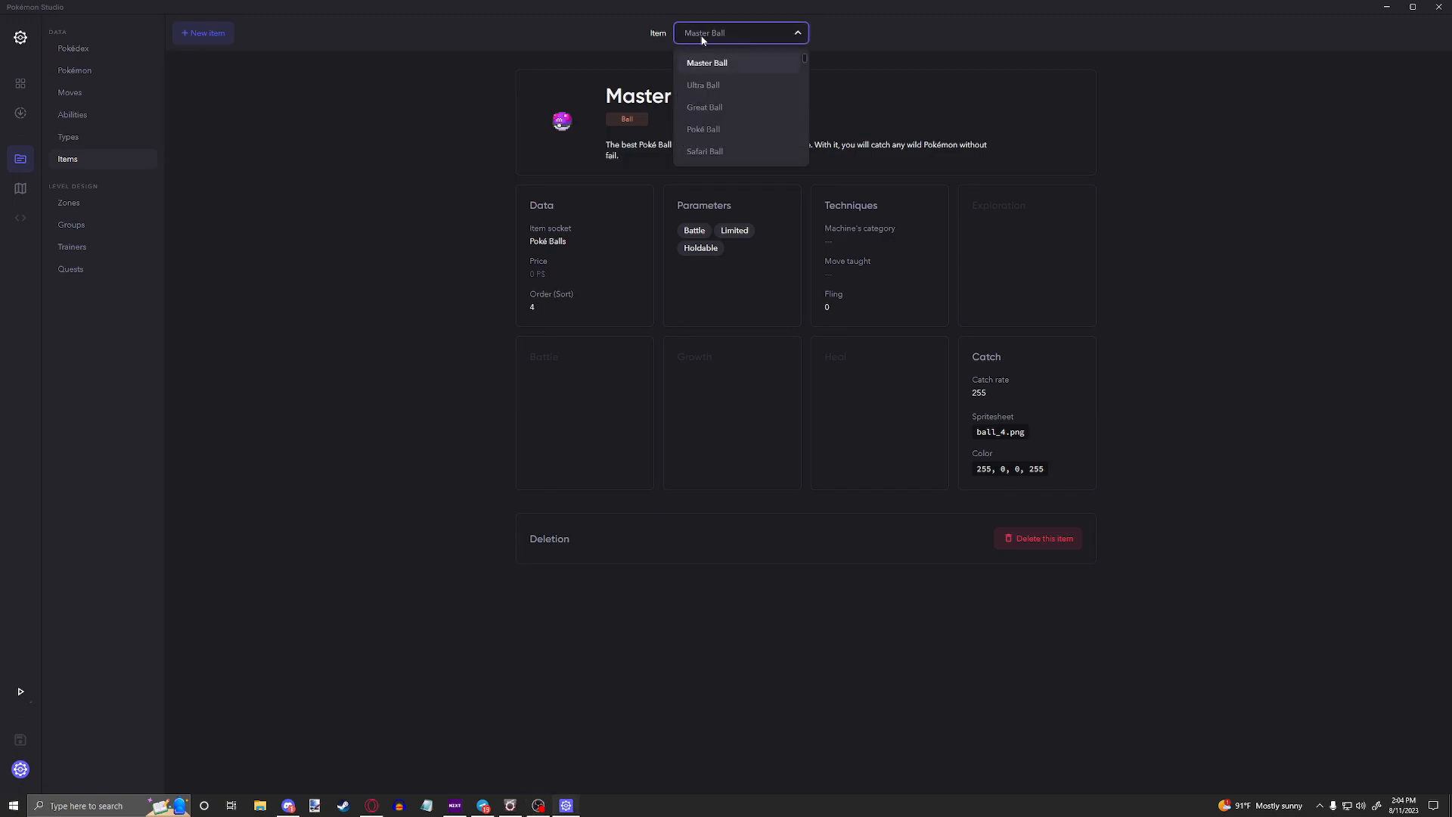
text(super potion)
key(Return)
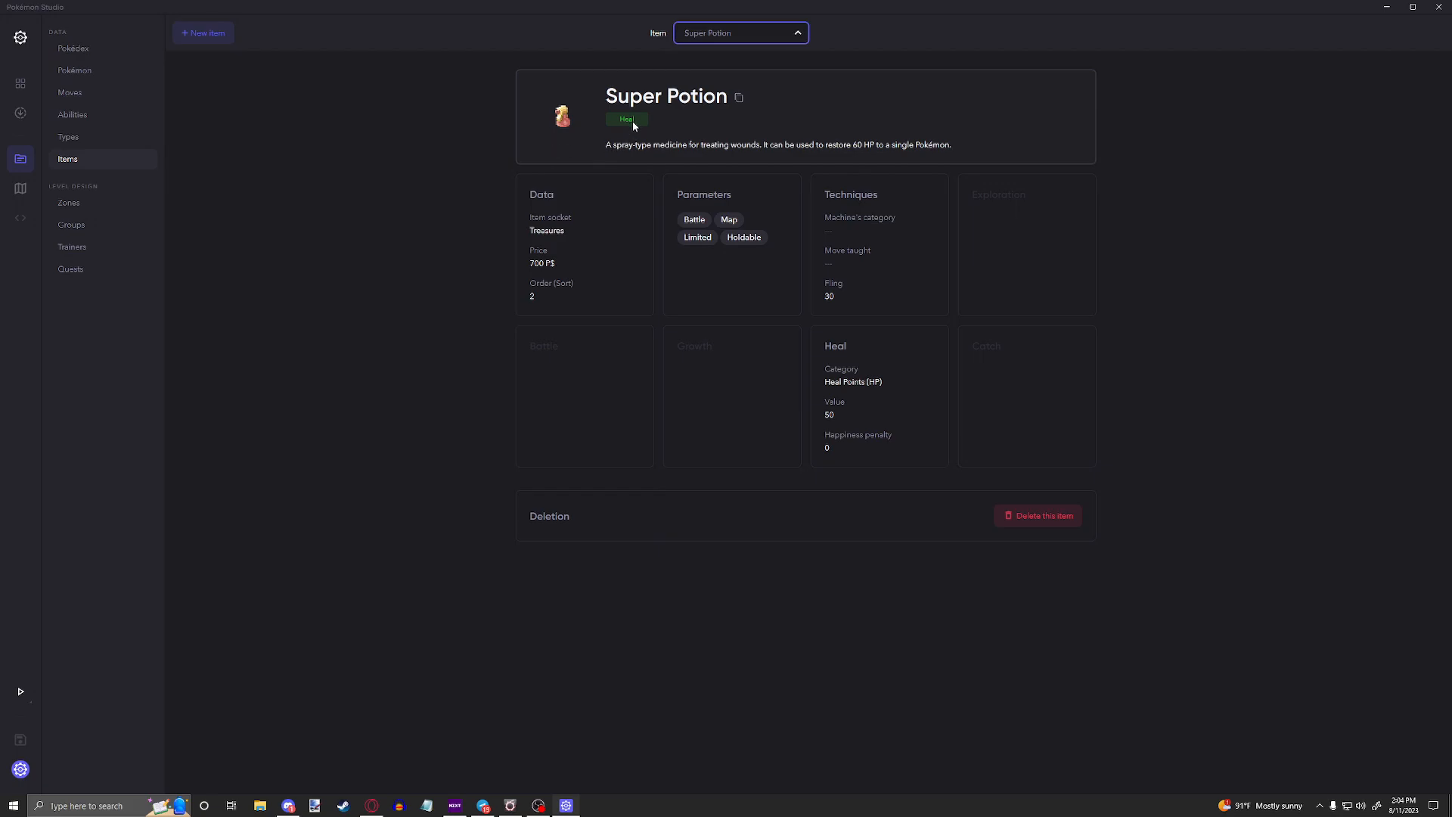
click(679, 115)
click(463, 106)
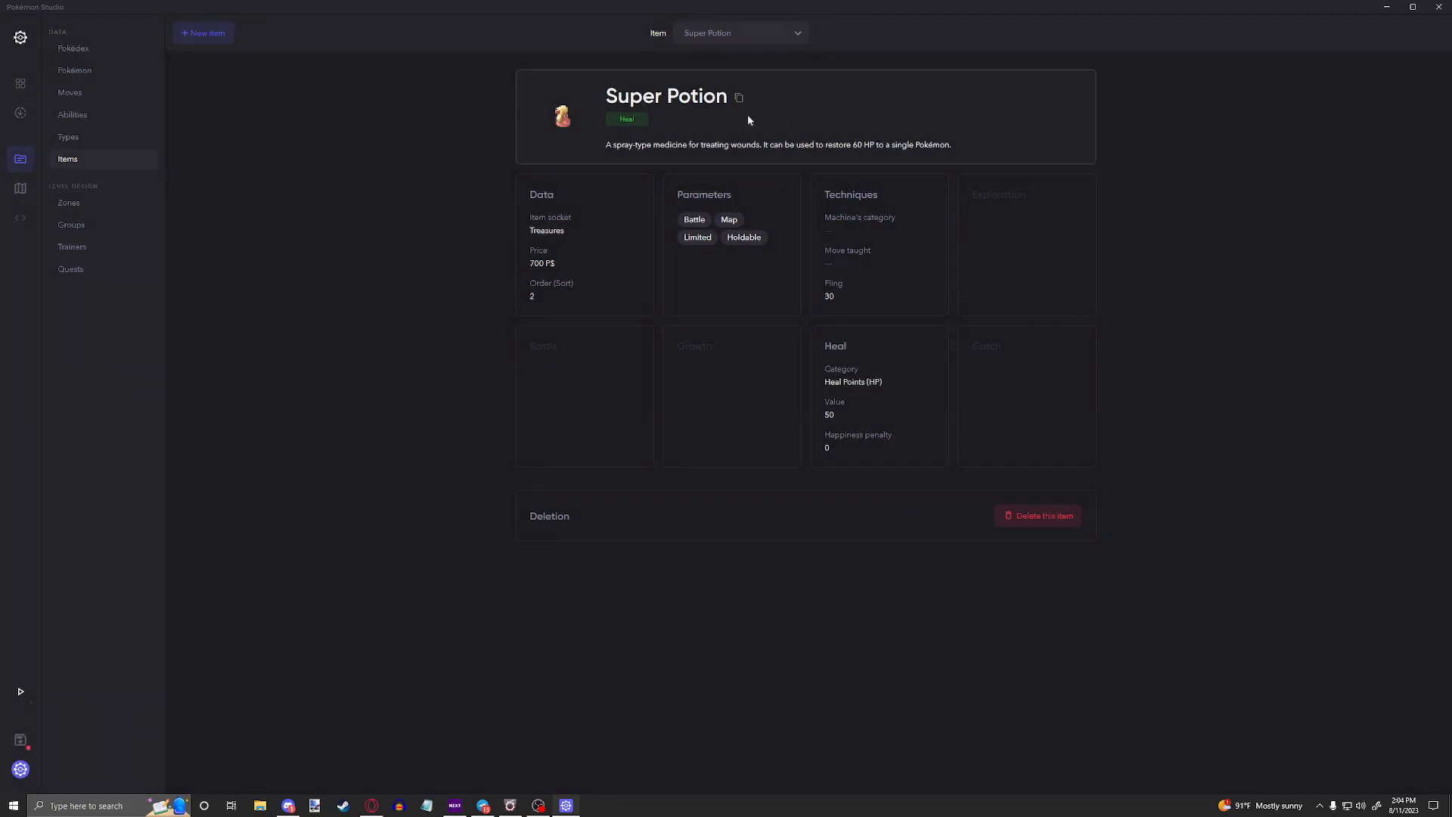
Step: Open the Super Potion's information for editing and view the translation of its name
click(841, 113)
drag(1416, 94, 1312, 129)
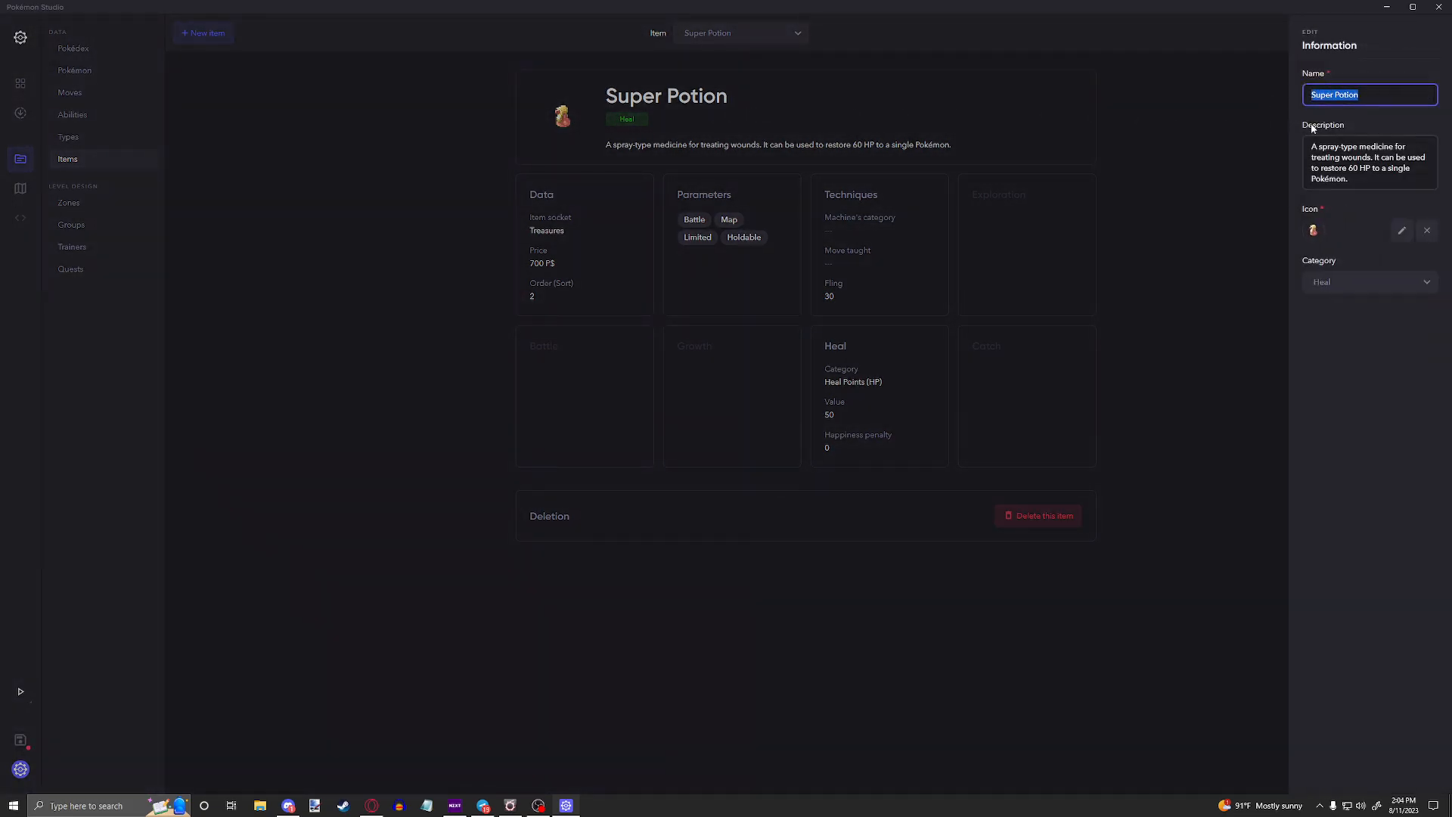
click(1388, 97)
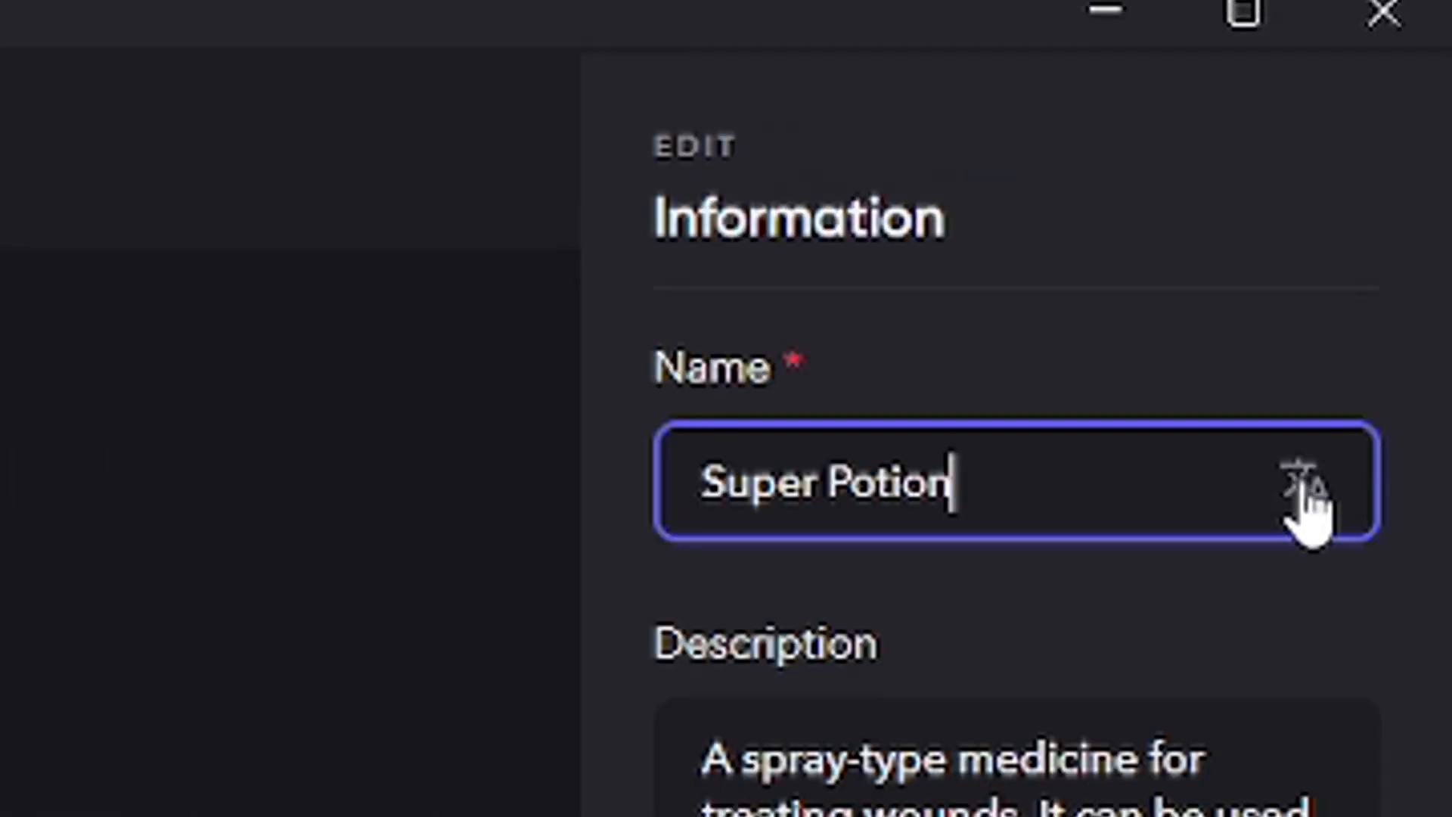
click(1423, 97)
drag(1370, 106, 1308, 104)
click(1328, 131)
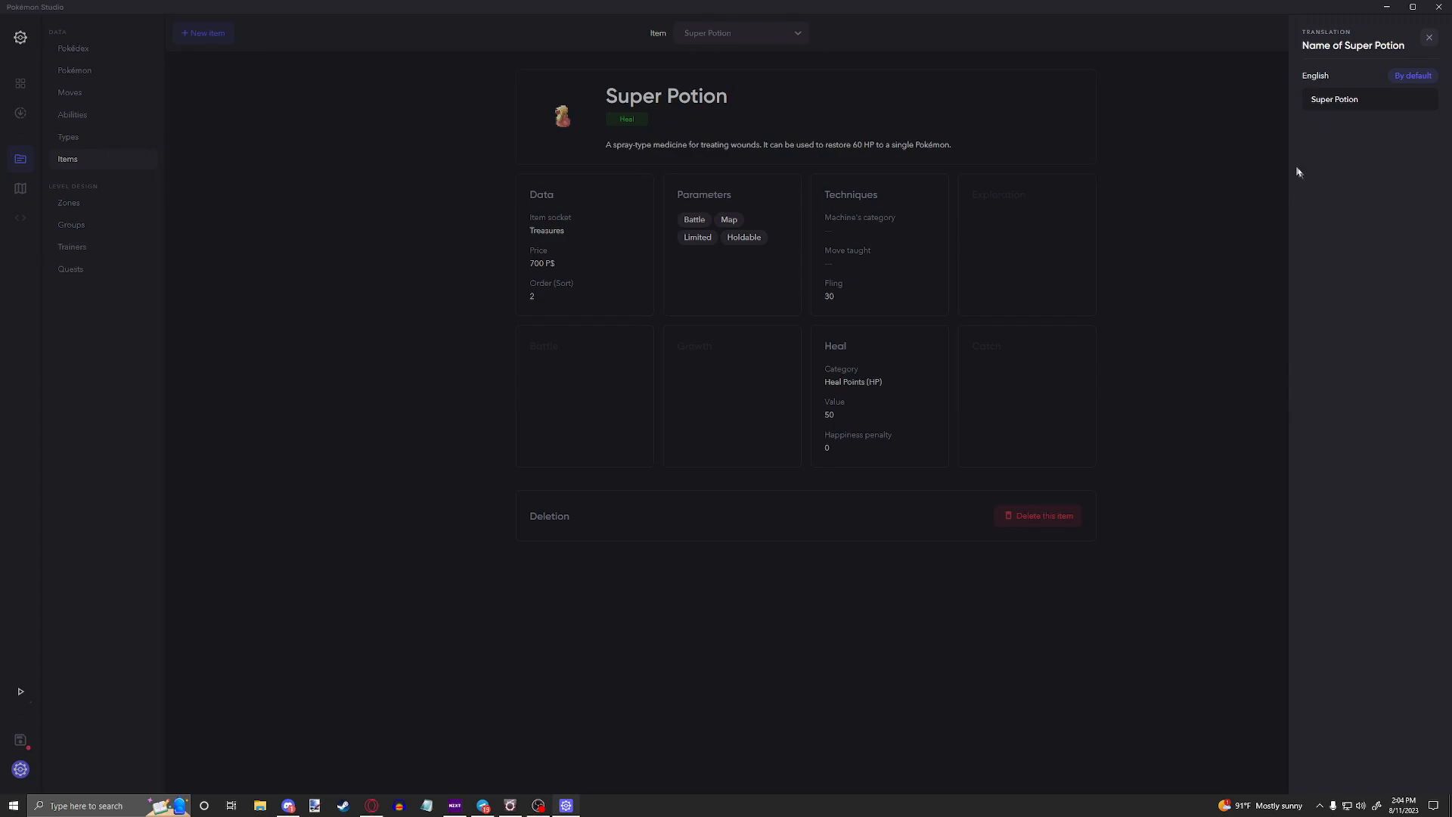
click(1426, 41)
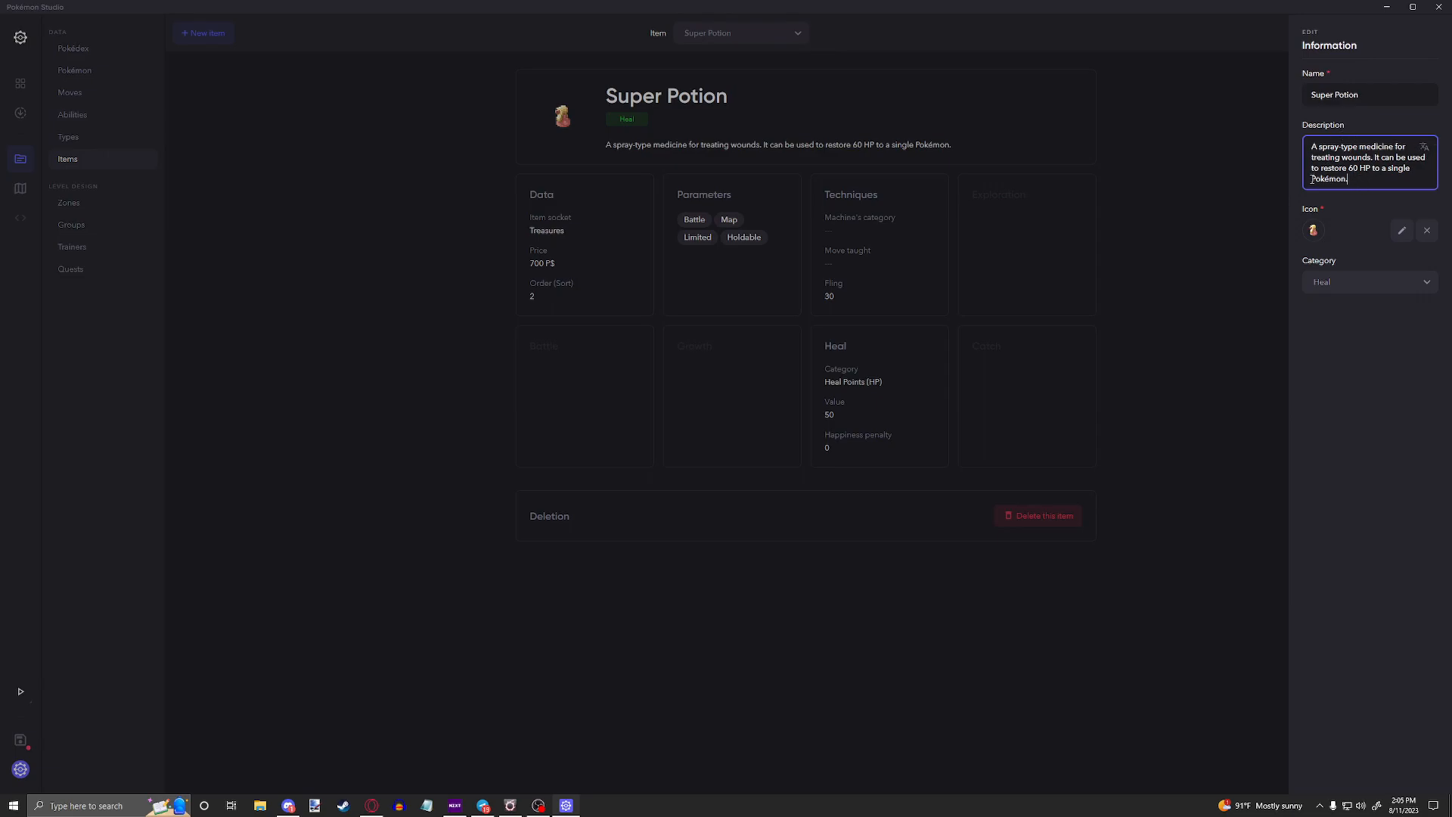
Step: Browse the Tutorial Project's graphics/icons folder for Super Potion icon images and leave without choosing one
click(1343, 225)
click(1400, 237)
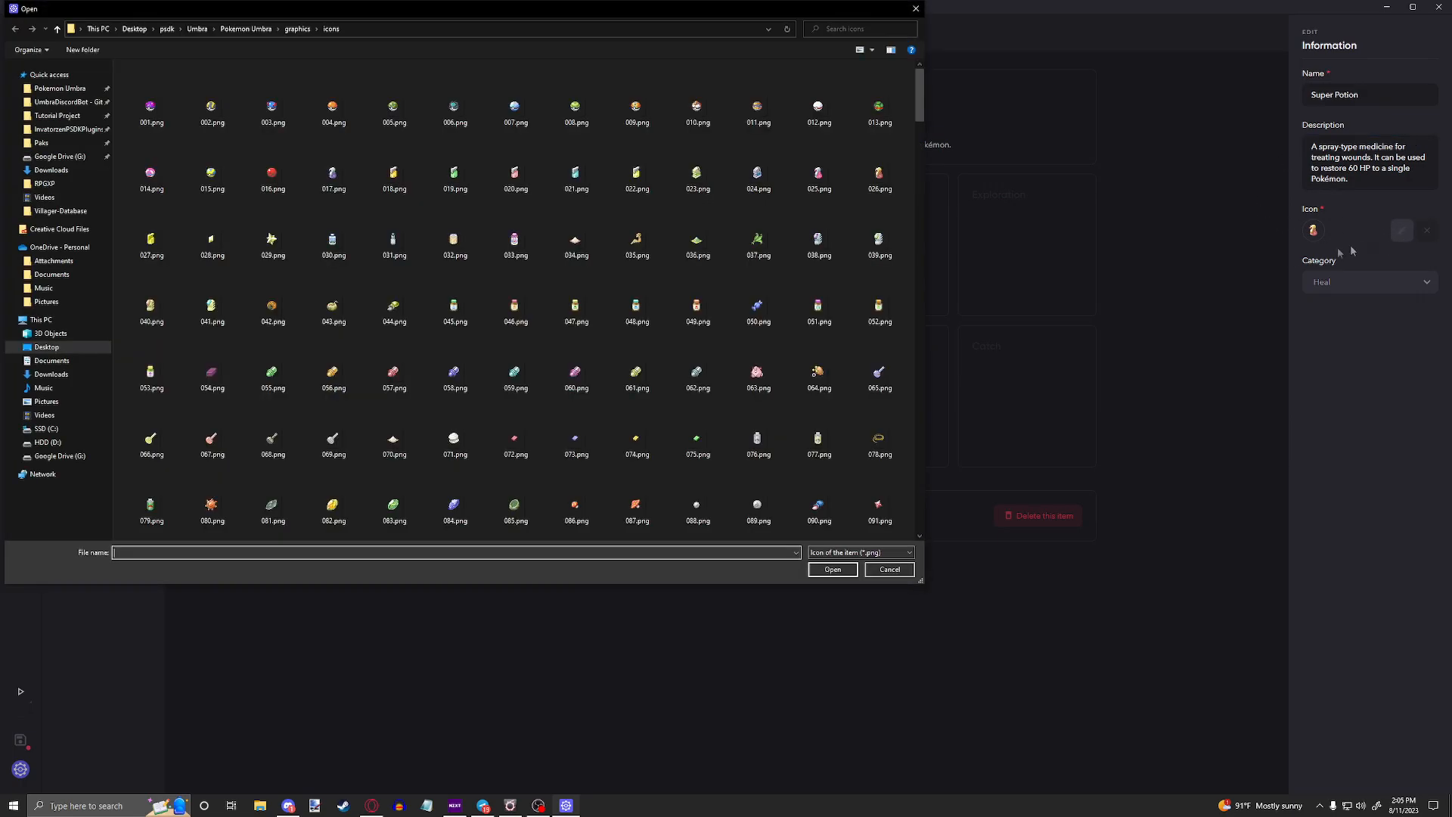
click(58, 116)
double_click(146, 119)
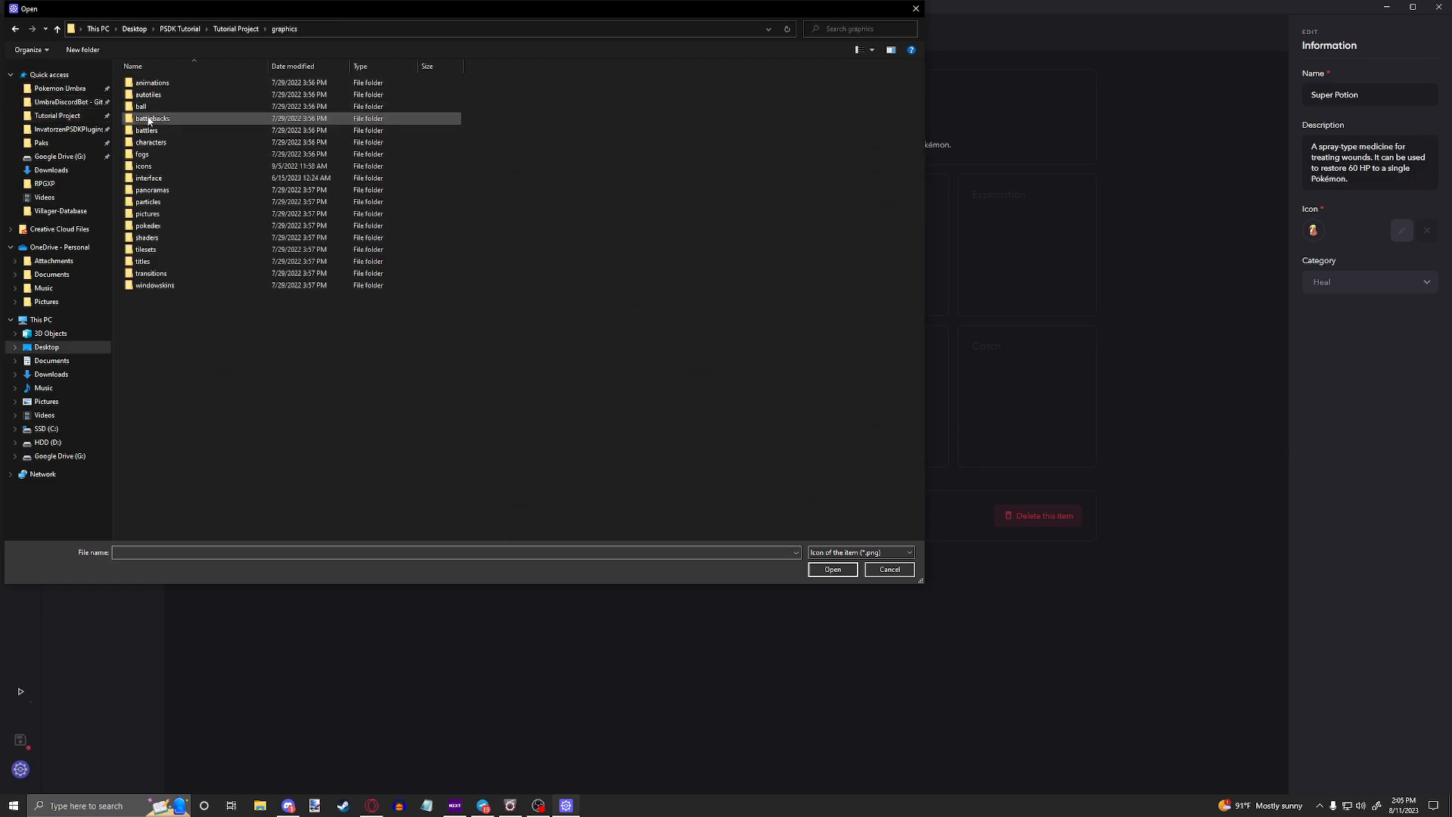
double_click(152, 166)
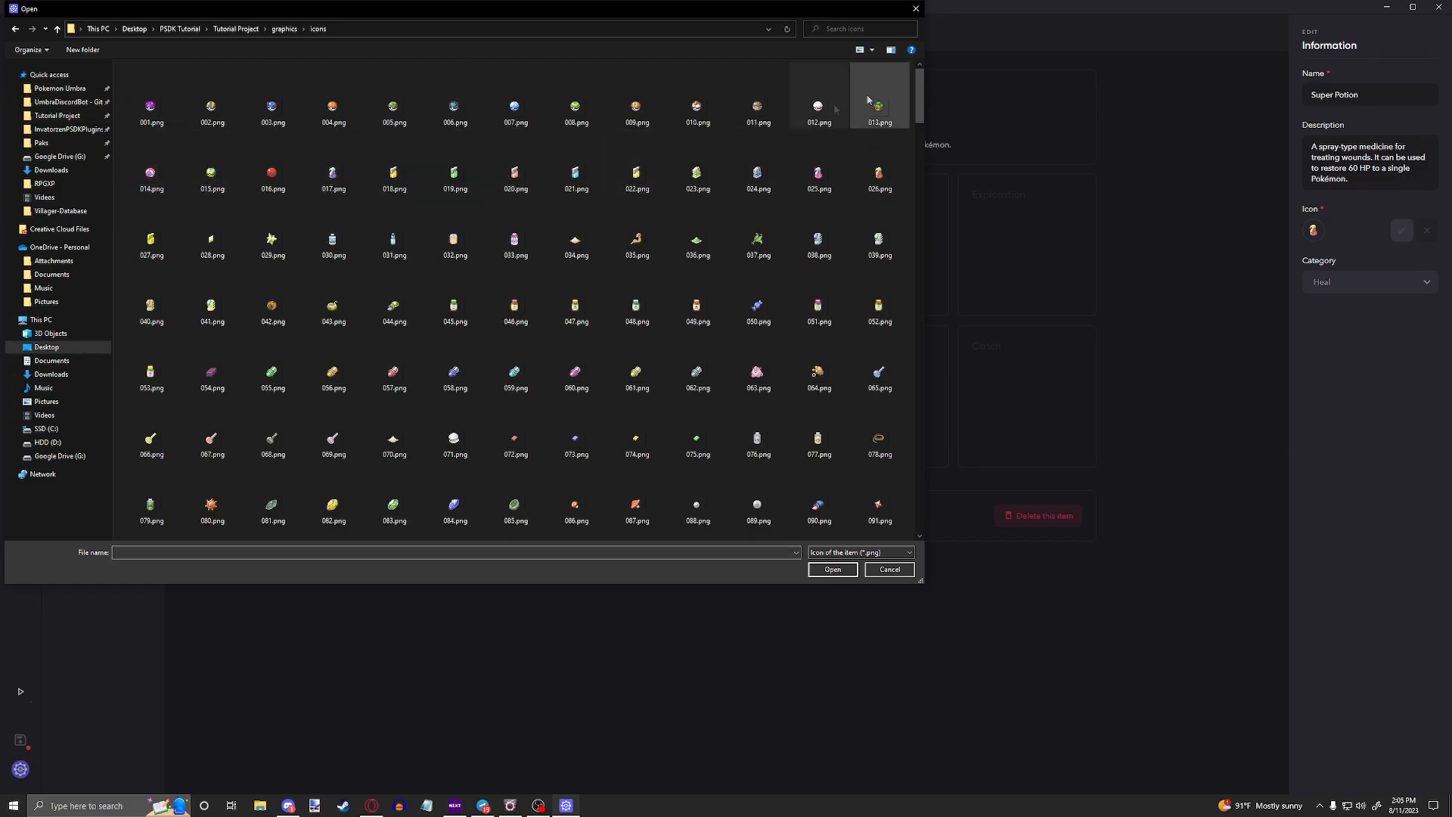
scroll(922, 155, down, 2)
drag(922, 155, 925, 314)
scroll(779, 356, down, 6)
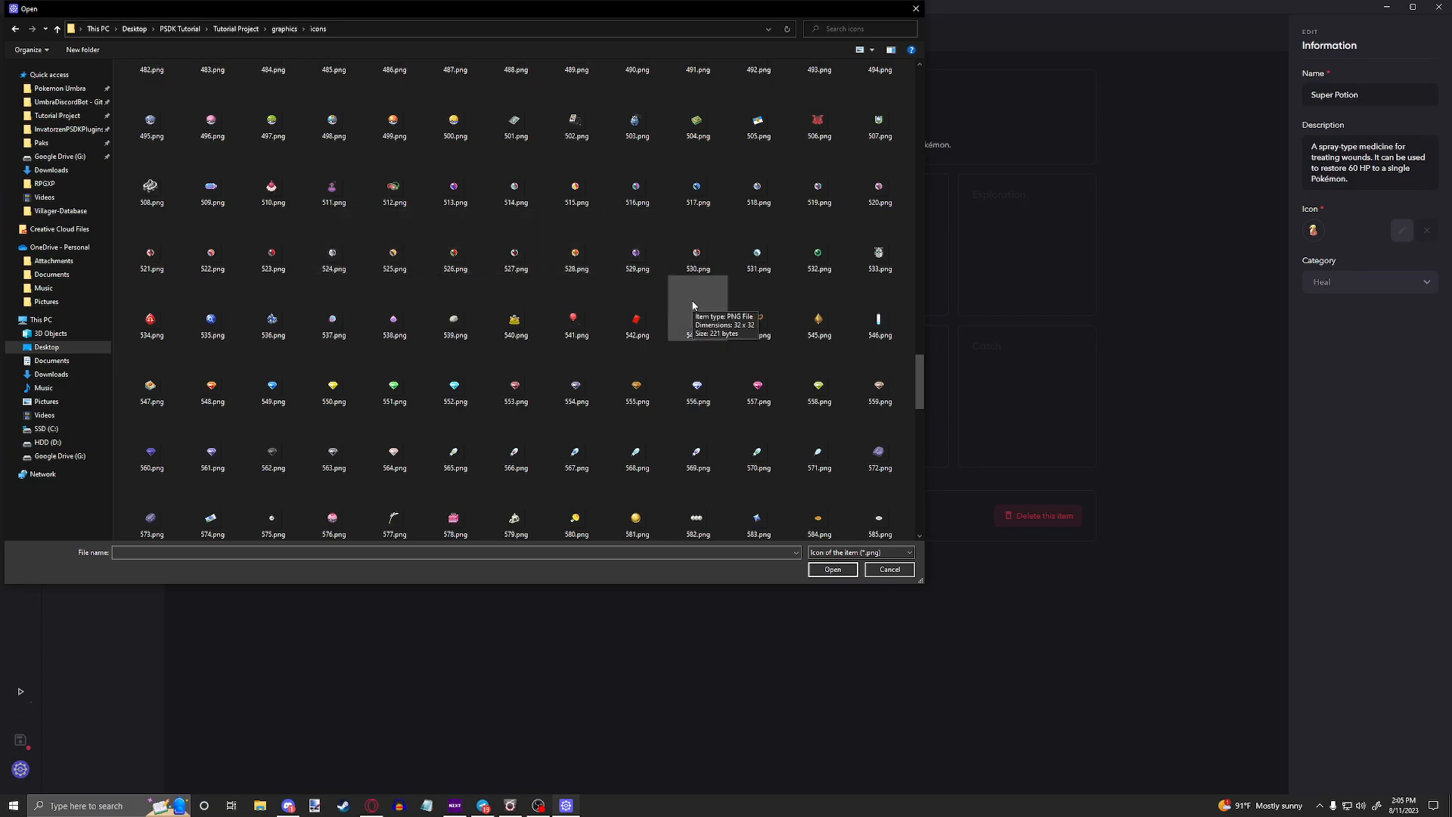
scroll(695, 310, down, 10)
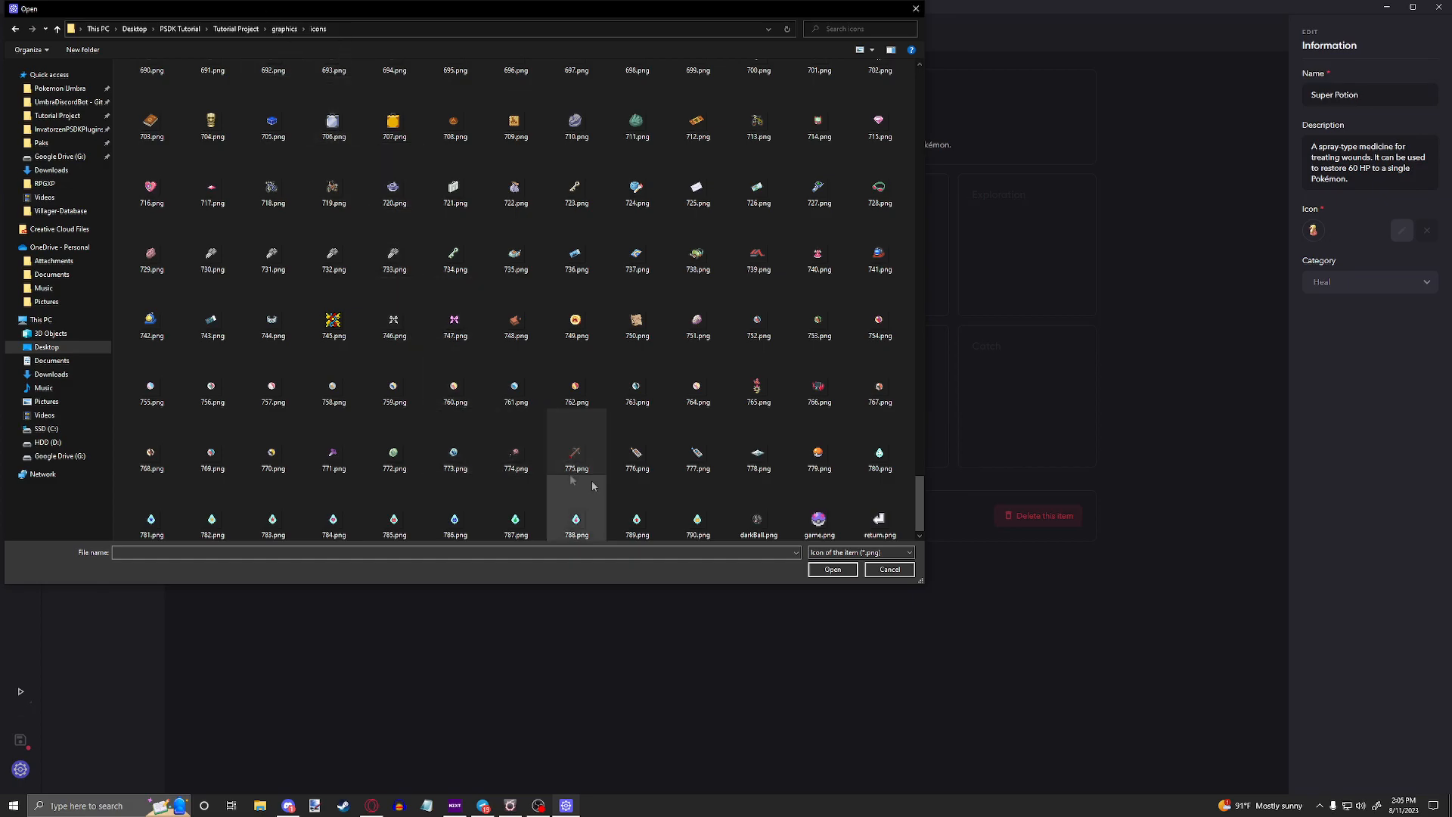
click(889, 568)
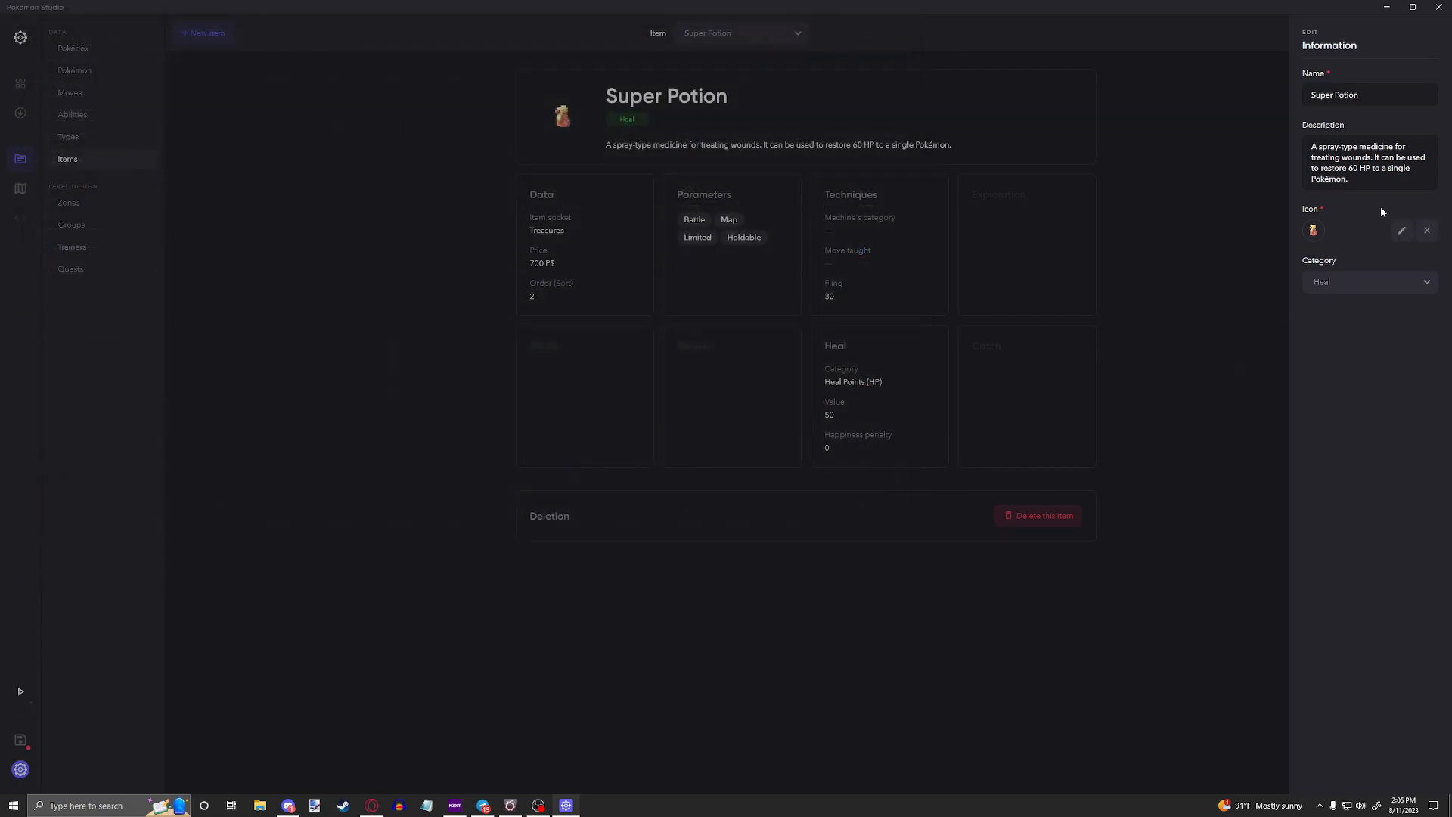
Step: Review the category options available for the Super Potion and close its information editor
click(1323, 286)
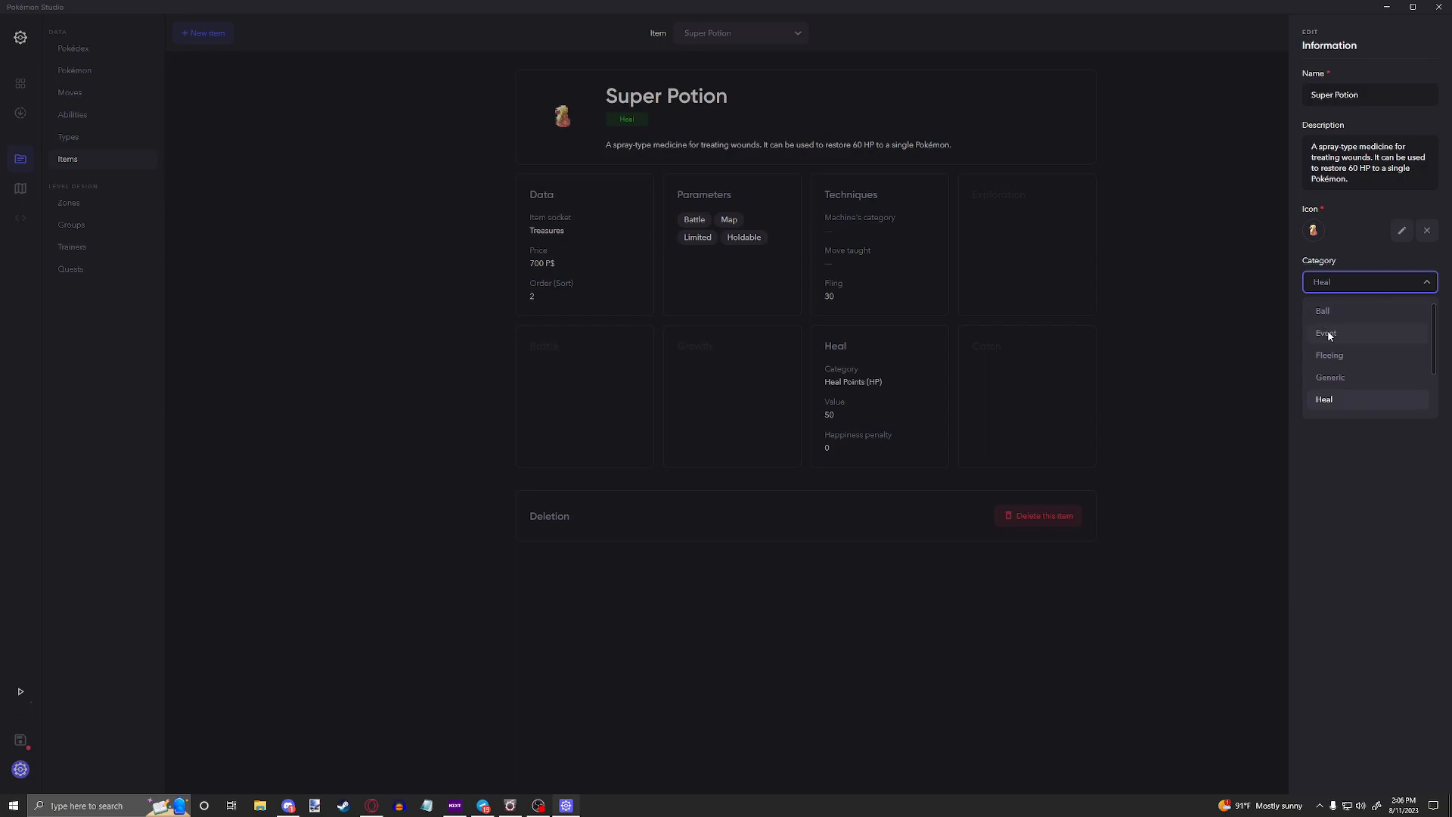
scroll(1337, 355, down, 1)
scroll(1337, 337, down, 1)
scroll(1387, 408, up, 2)
click(983, 180)
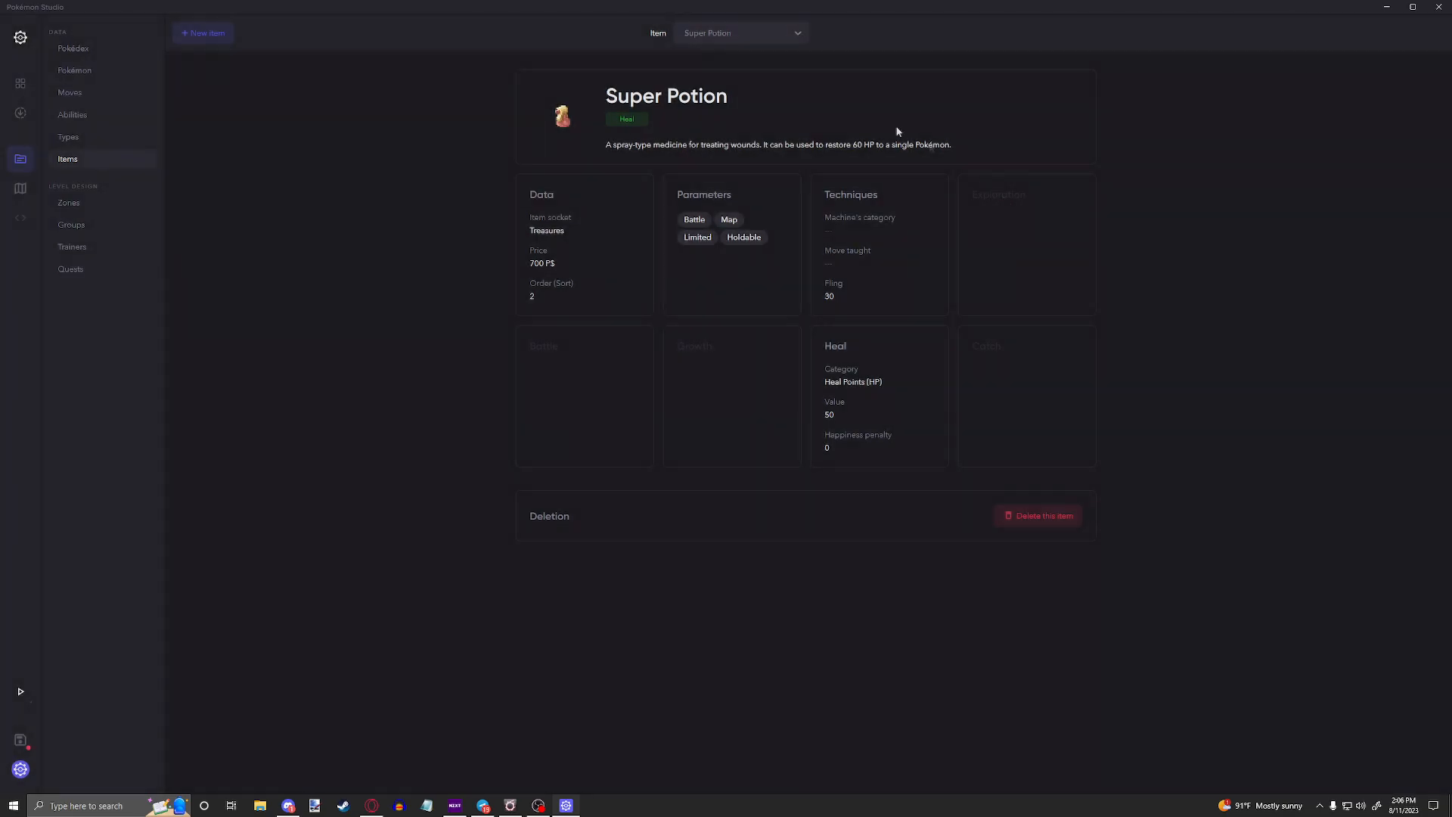
Step: Display the Smoke Ball item and review its category in the information editor
click(695, 35)
text(smoke)
key(Return)
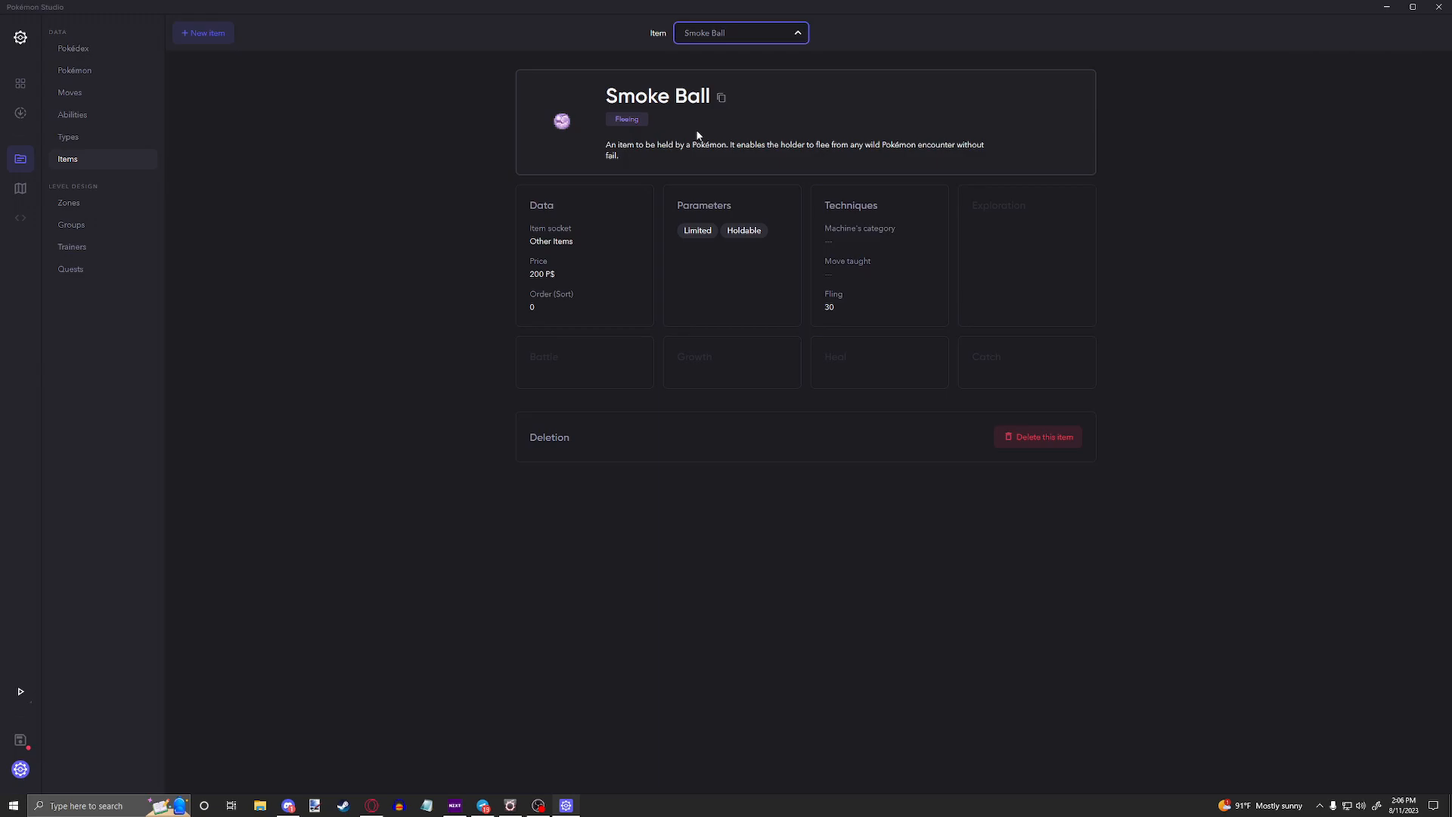
click(824, 129)
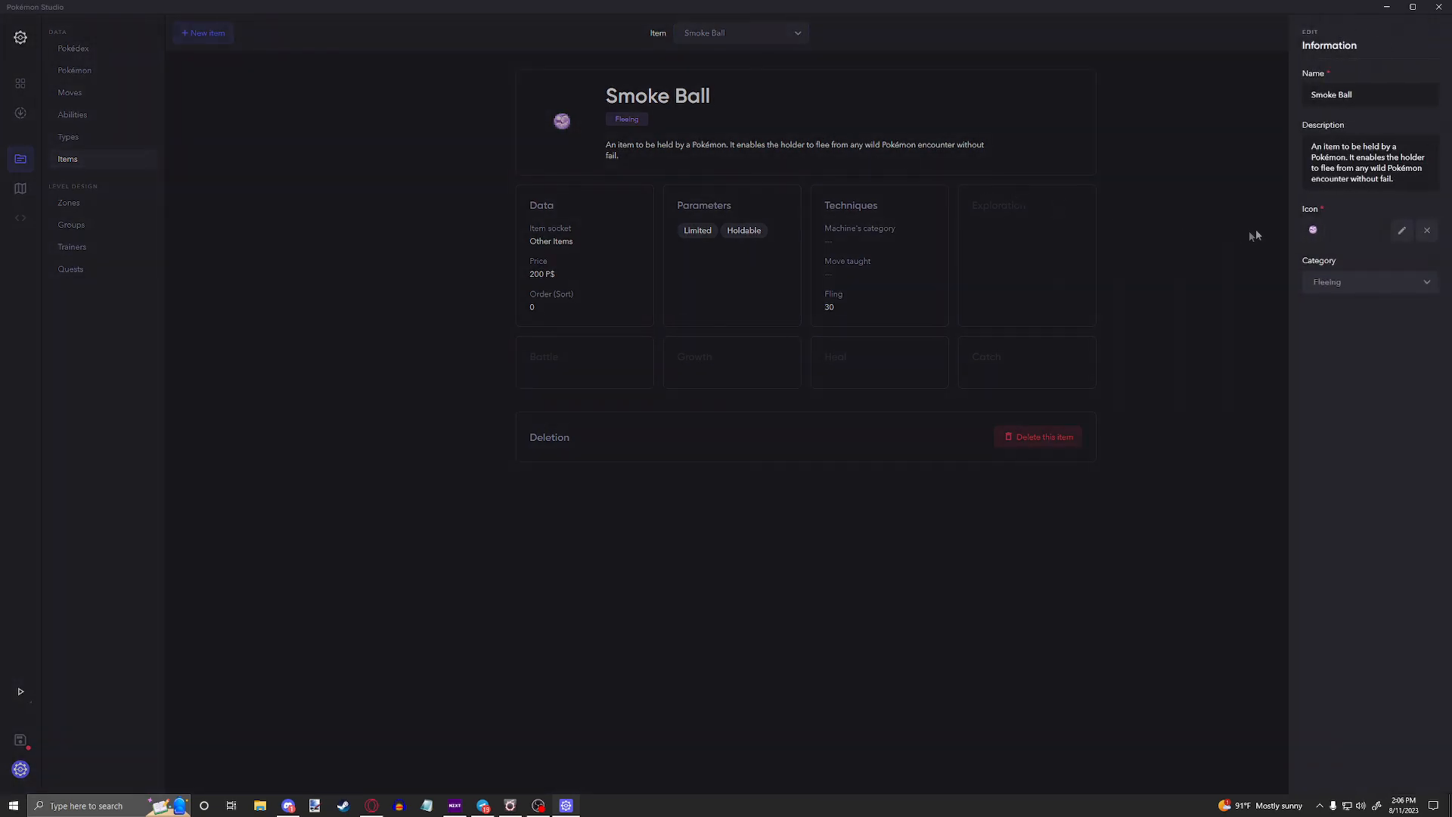
click(1343, 282)
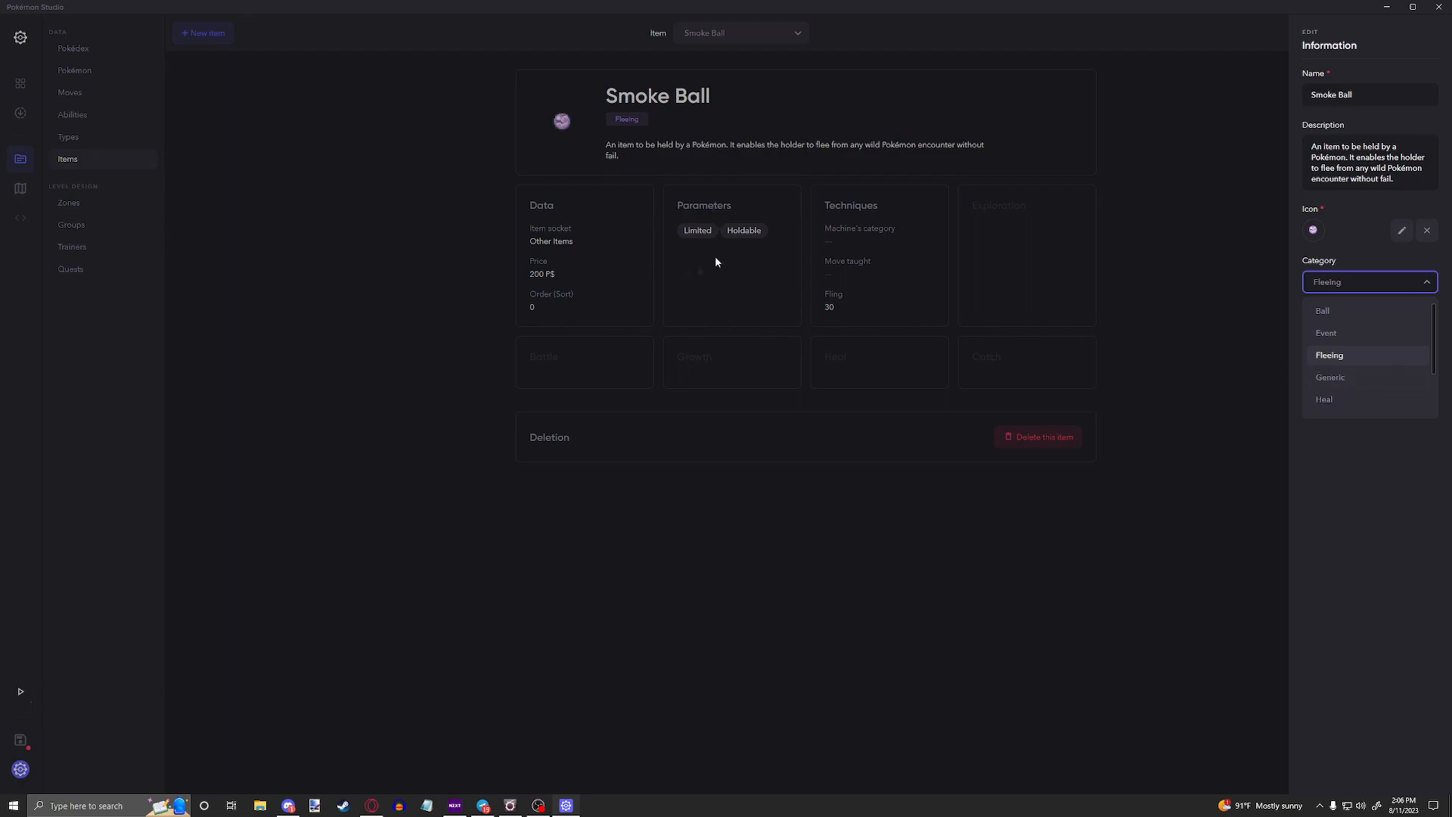
click(510, 394)
Step: Display the Honey item and review its category options in the information editor
click(729, 43)
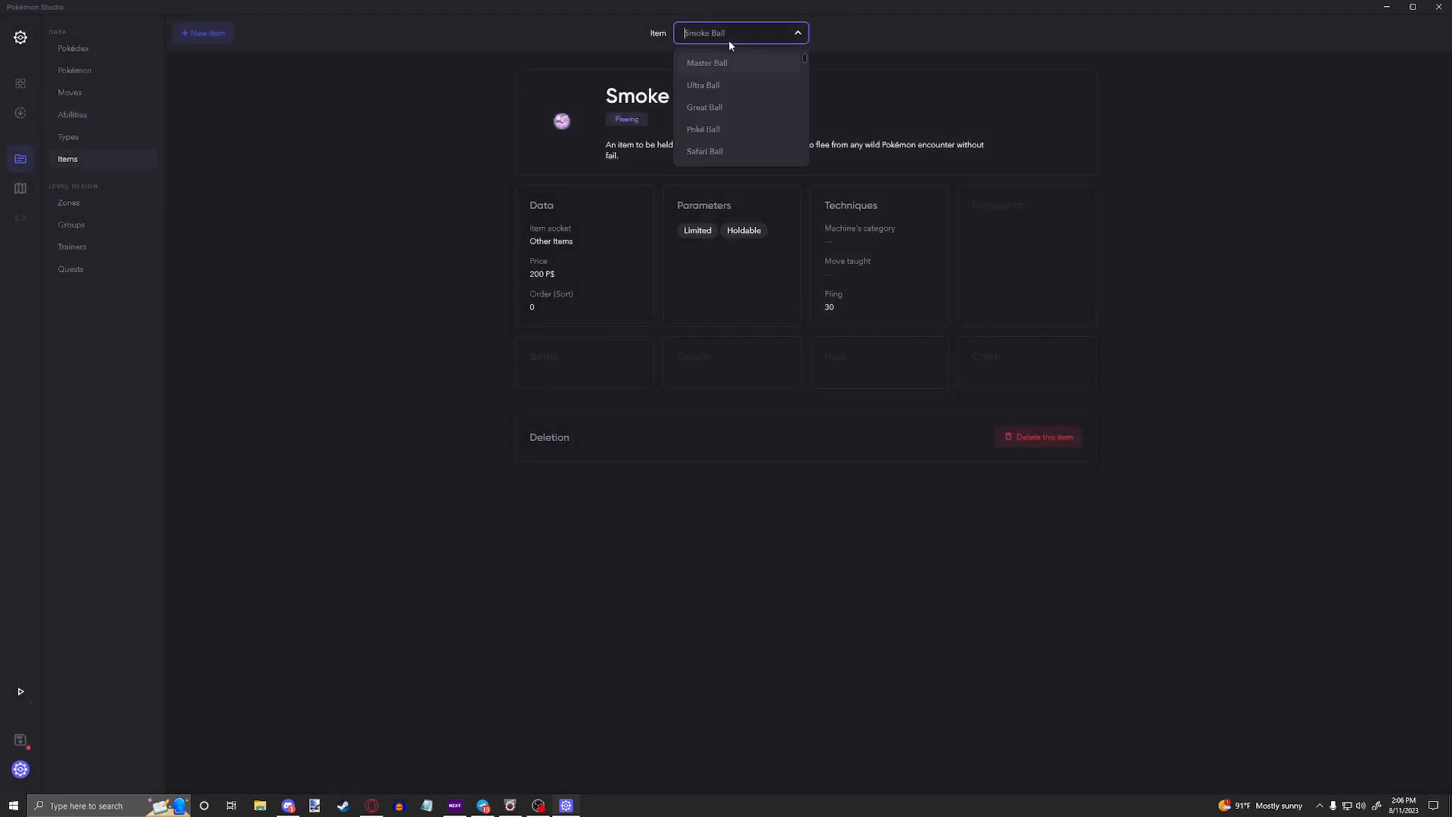
scroll(745, 99, down, 3)
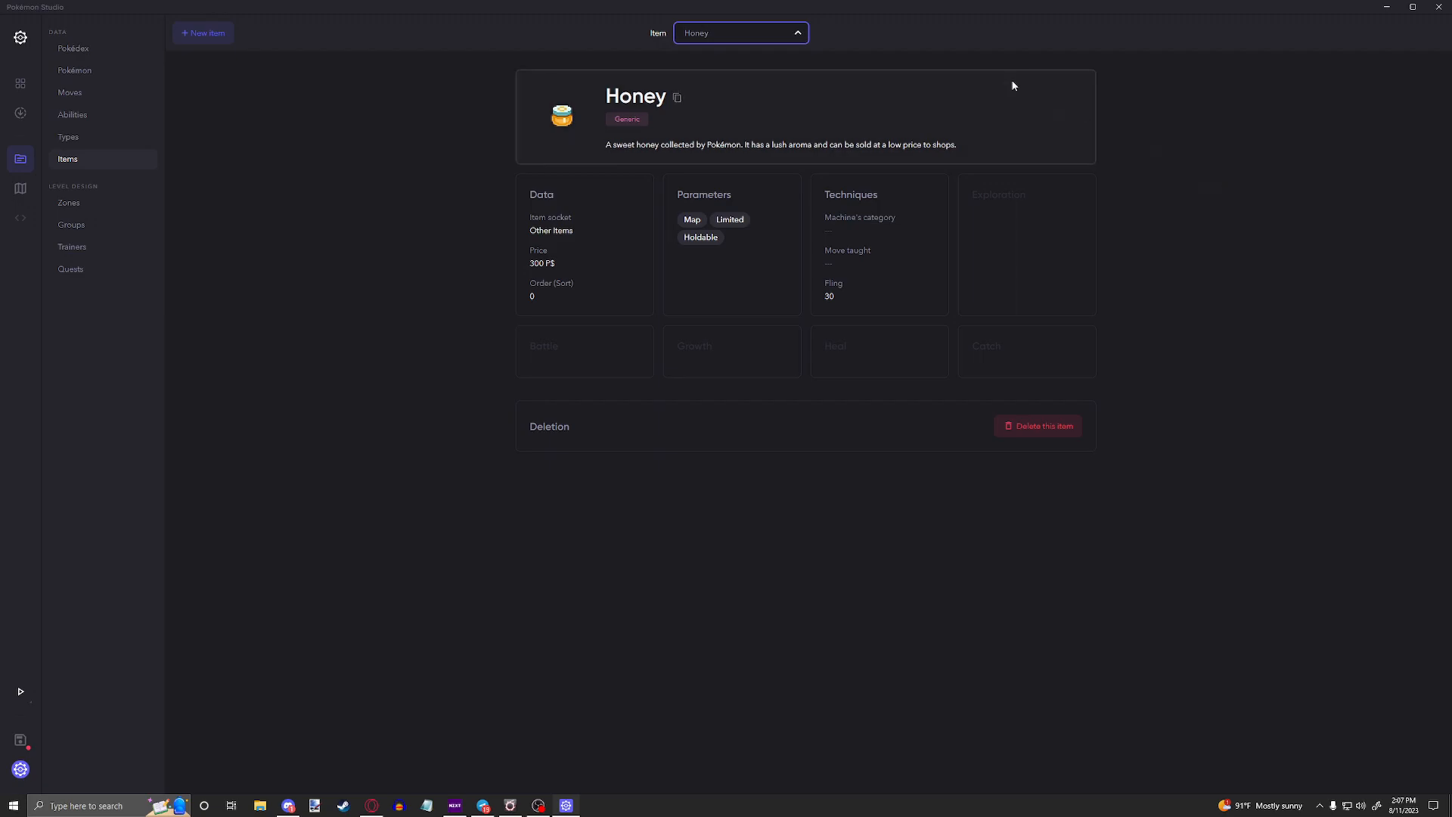
click(815, 126)
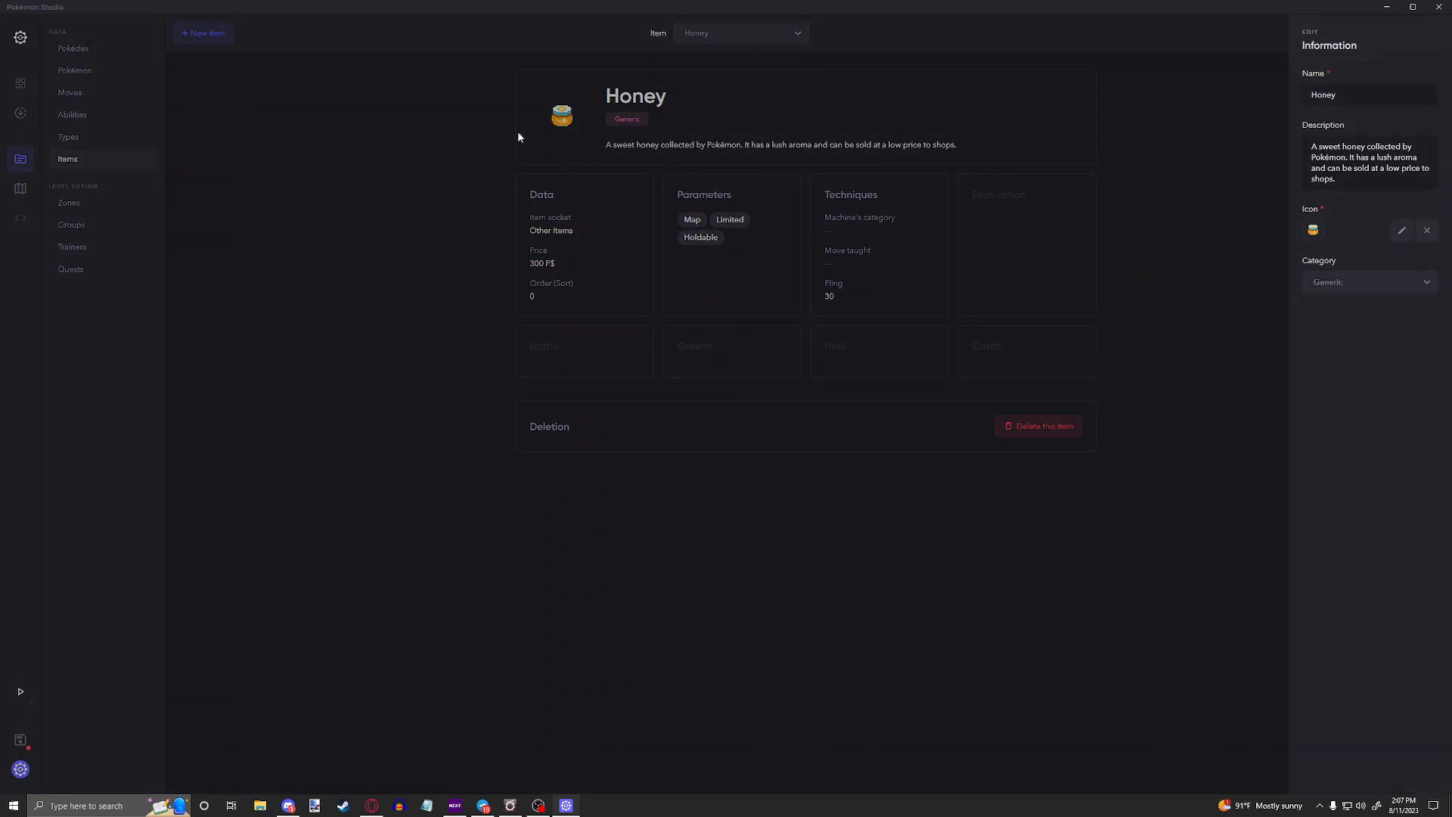
click(518, 135)
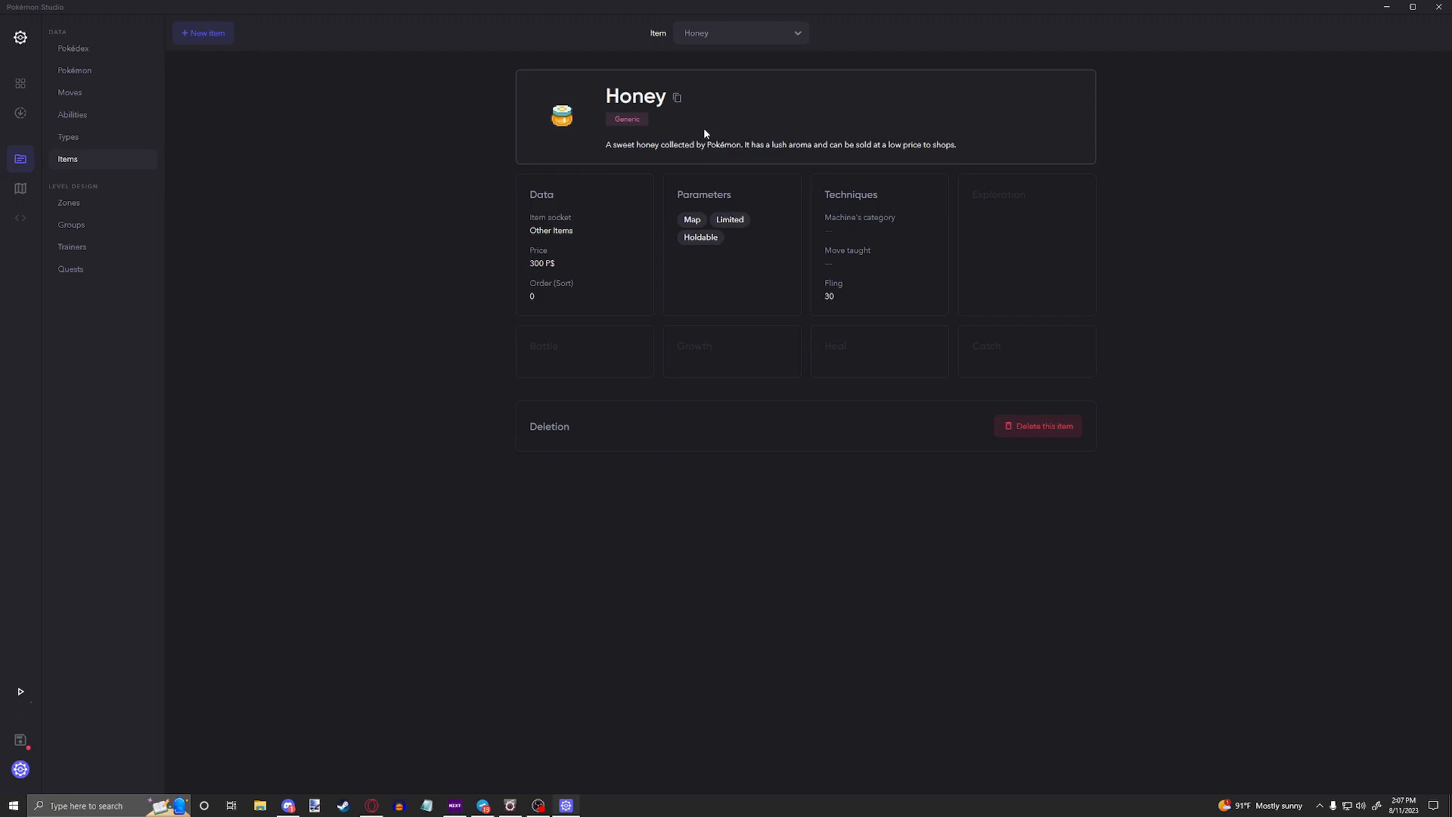
click(739, 107)
click(1337, 282)
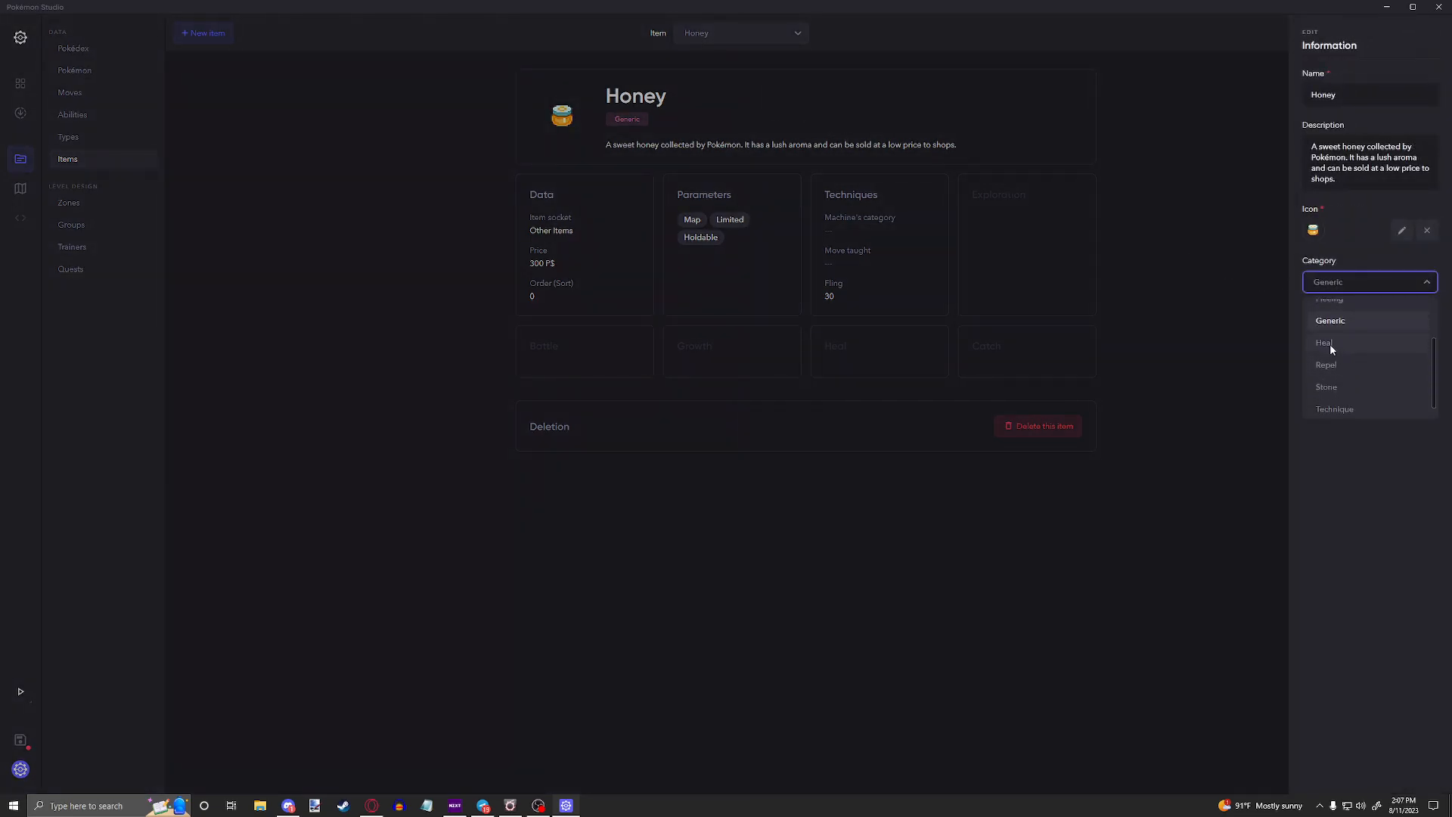
click(1077, 91)
Step: Display the Burn Heal item from the item list
click(728, 35)
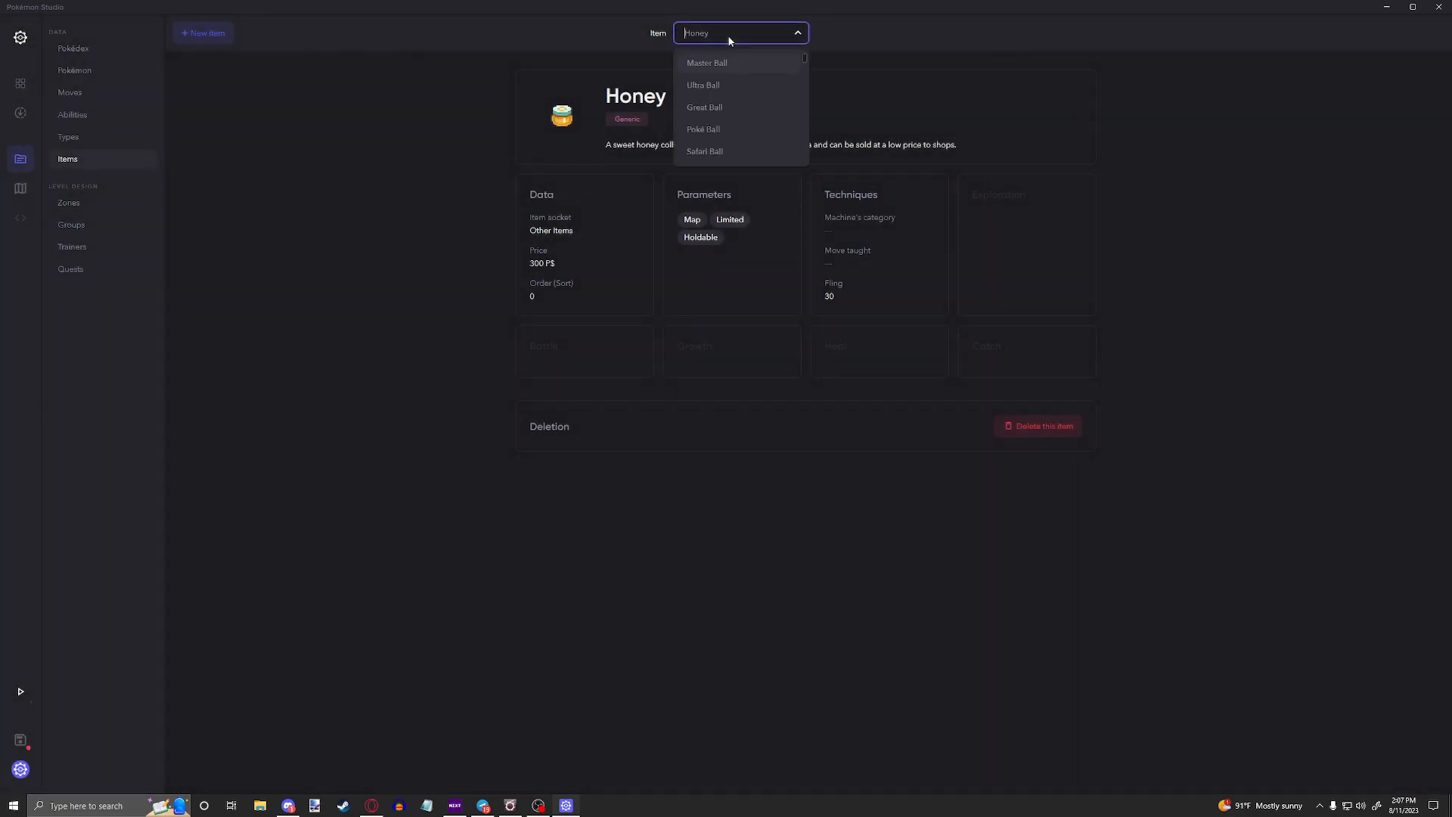
text(burn he)
key(Return)
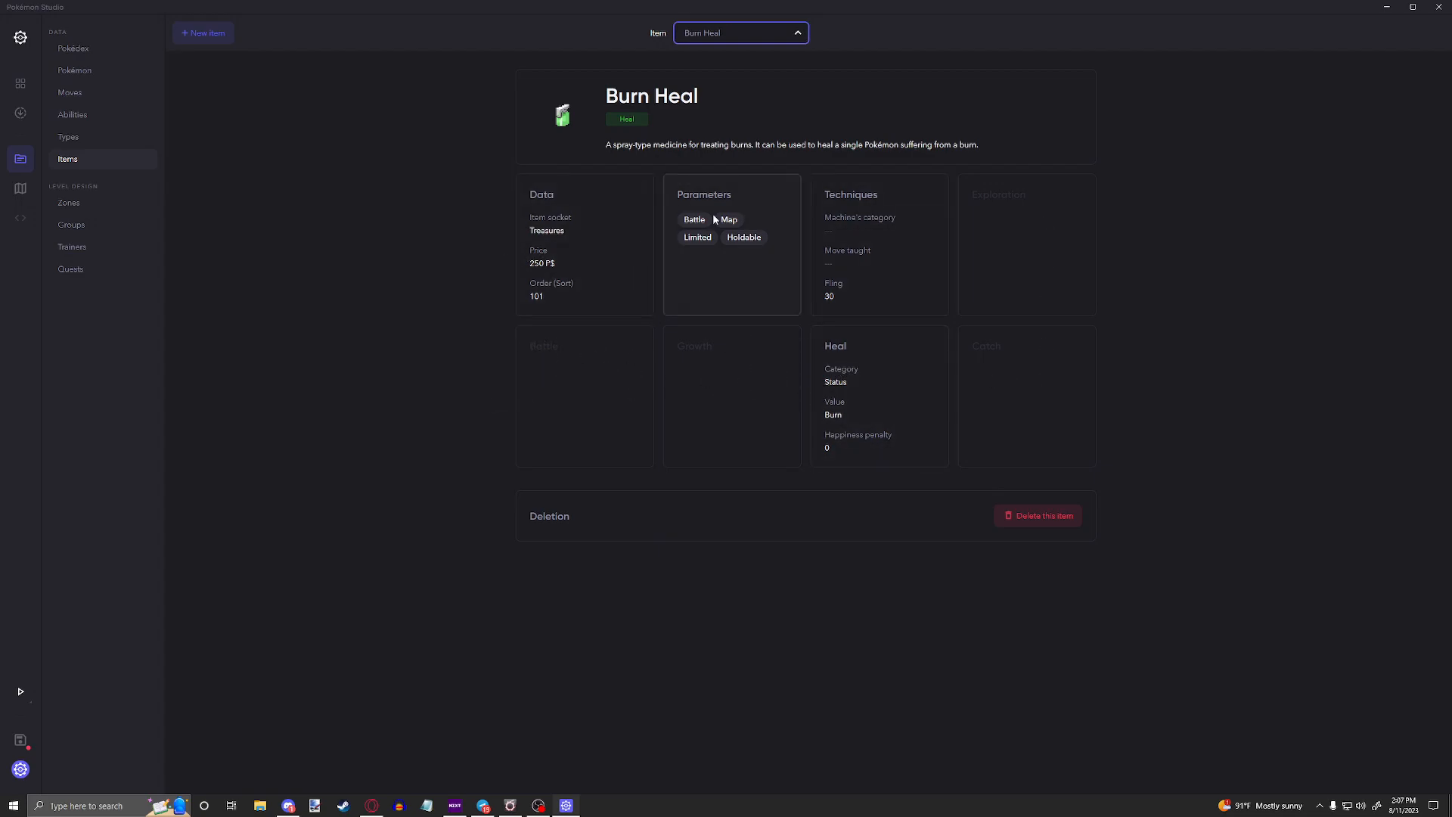
Step: Try the Repel category on the Burn Heal item and switch it back to Heal
click(748, 121)
click(1337, 284)
scroll(1345, 360, down, 1)
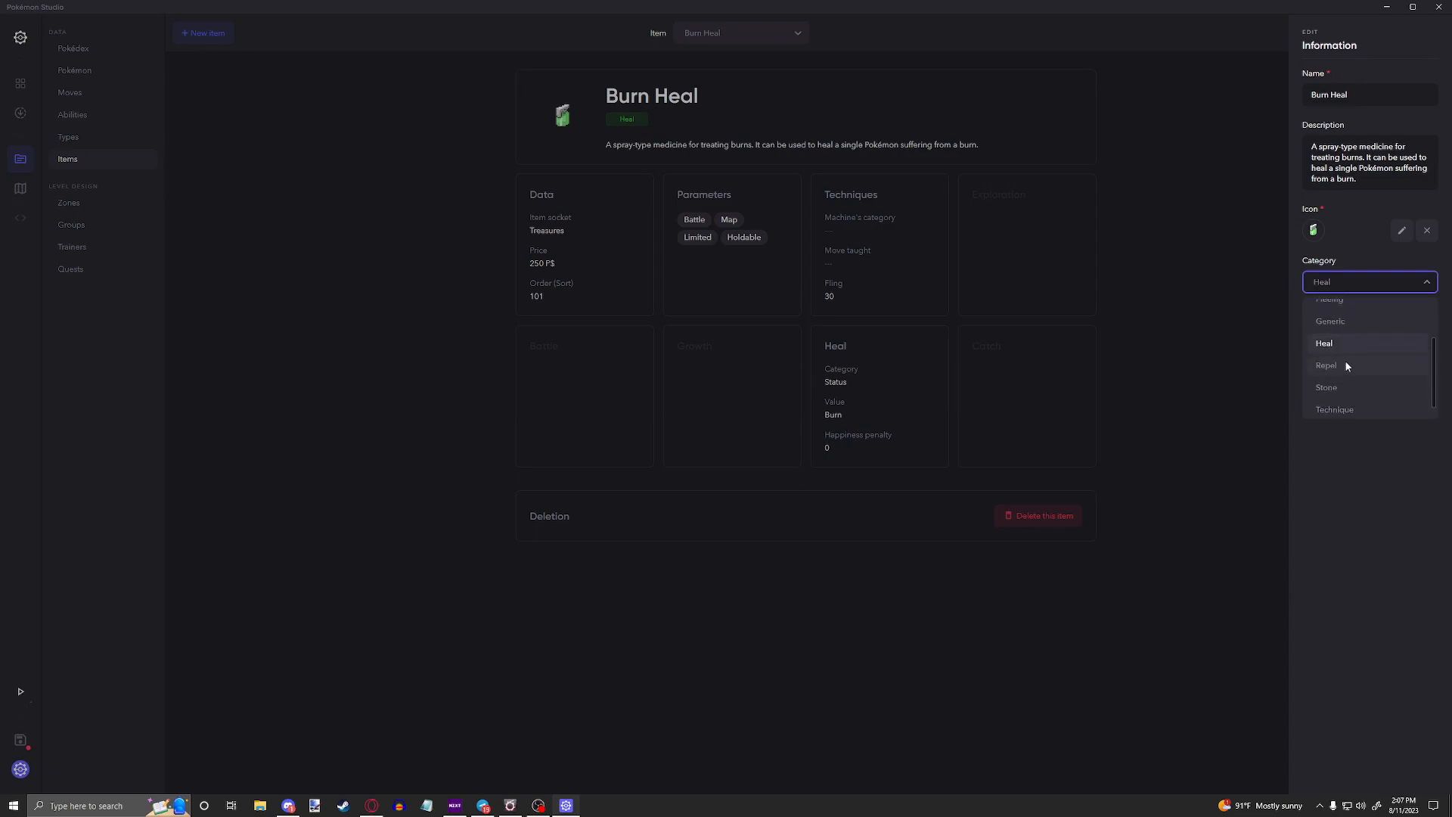
click(1331, 365)
click(1361, 279)
click(1336, 342)
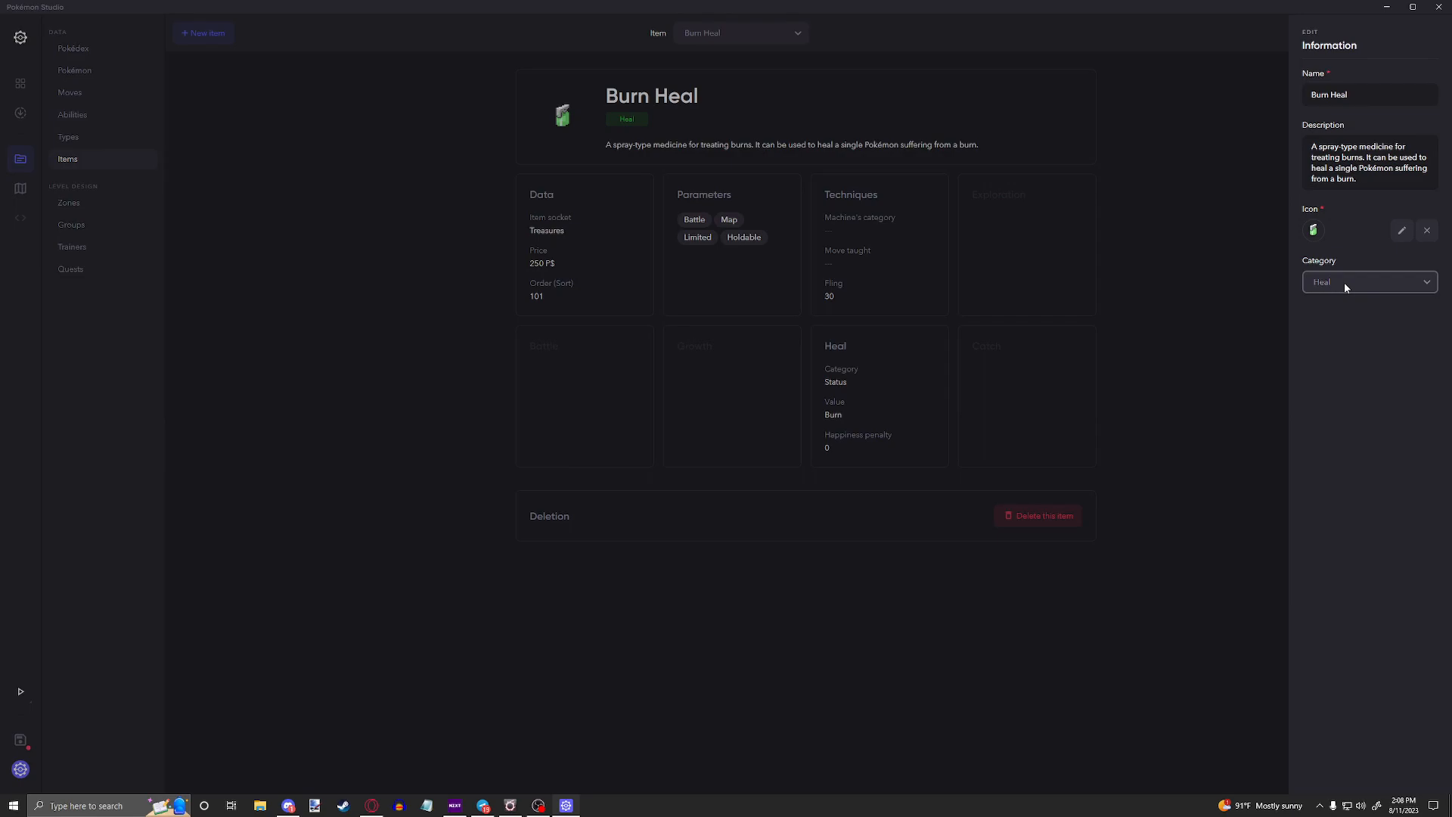
click(1155, 285)
click(723, 34)
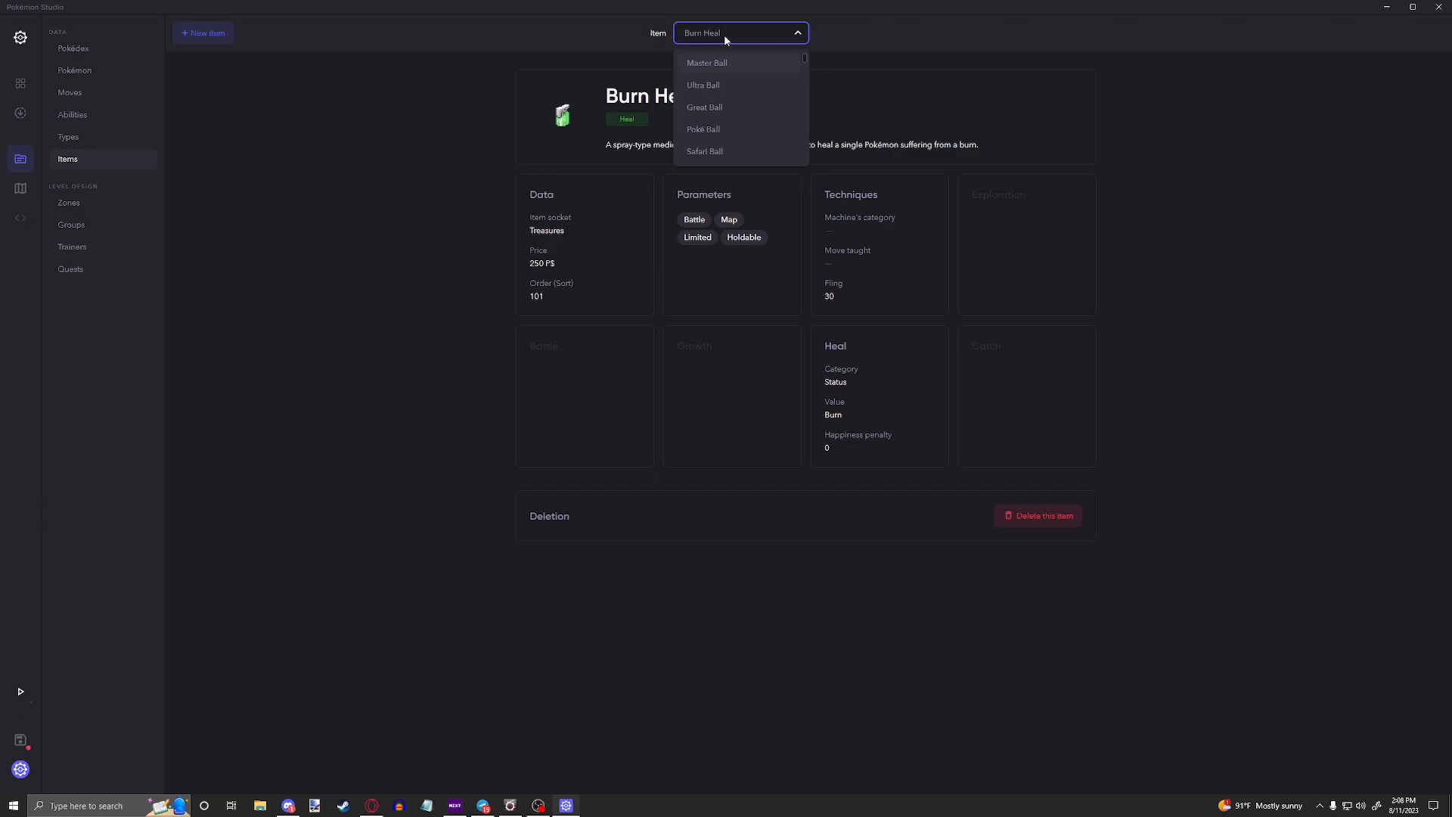
text(rep)
key(Return)
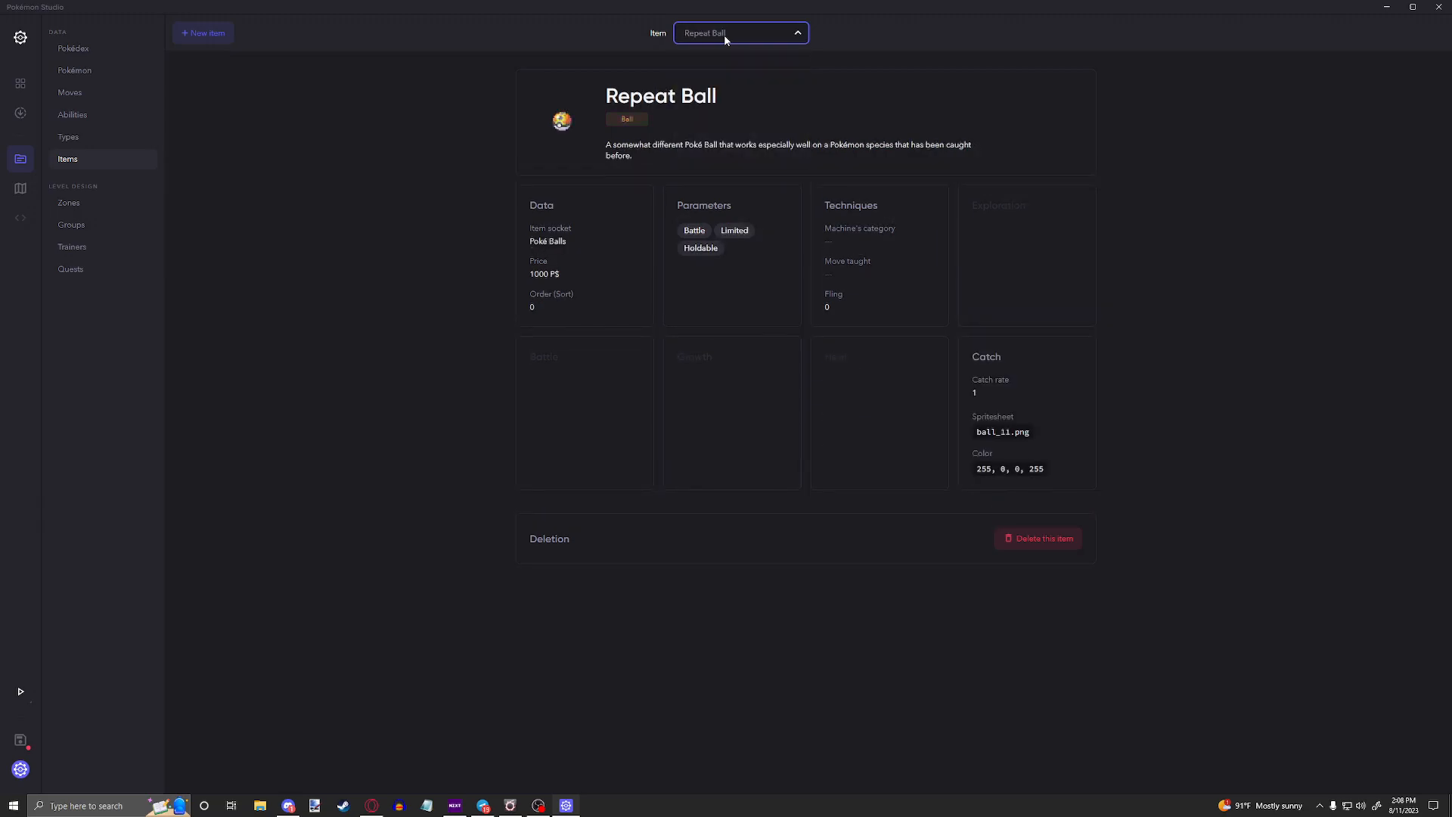
Step: Display the Super Repel item and view its repel step number in the exploration settings
click(723, 34)
text(super re)
key(Return)
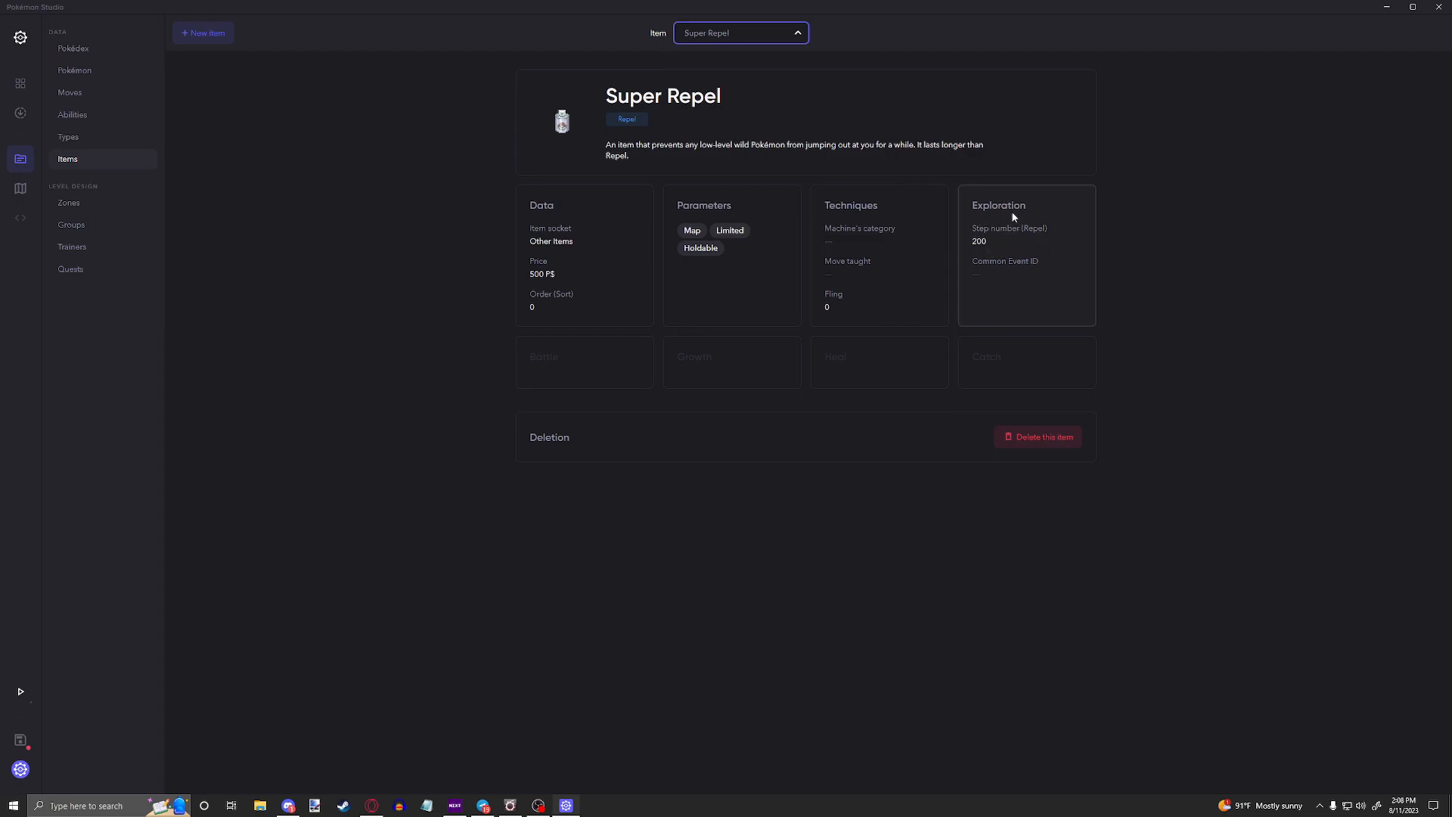
double_click(985, 241)
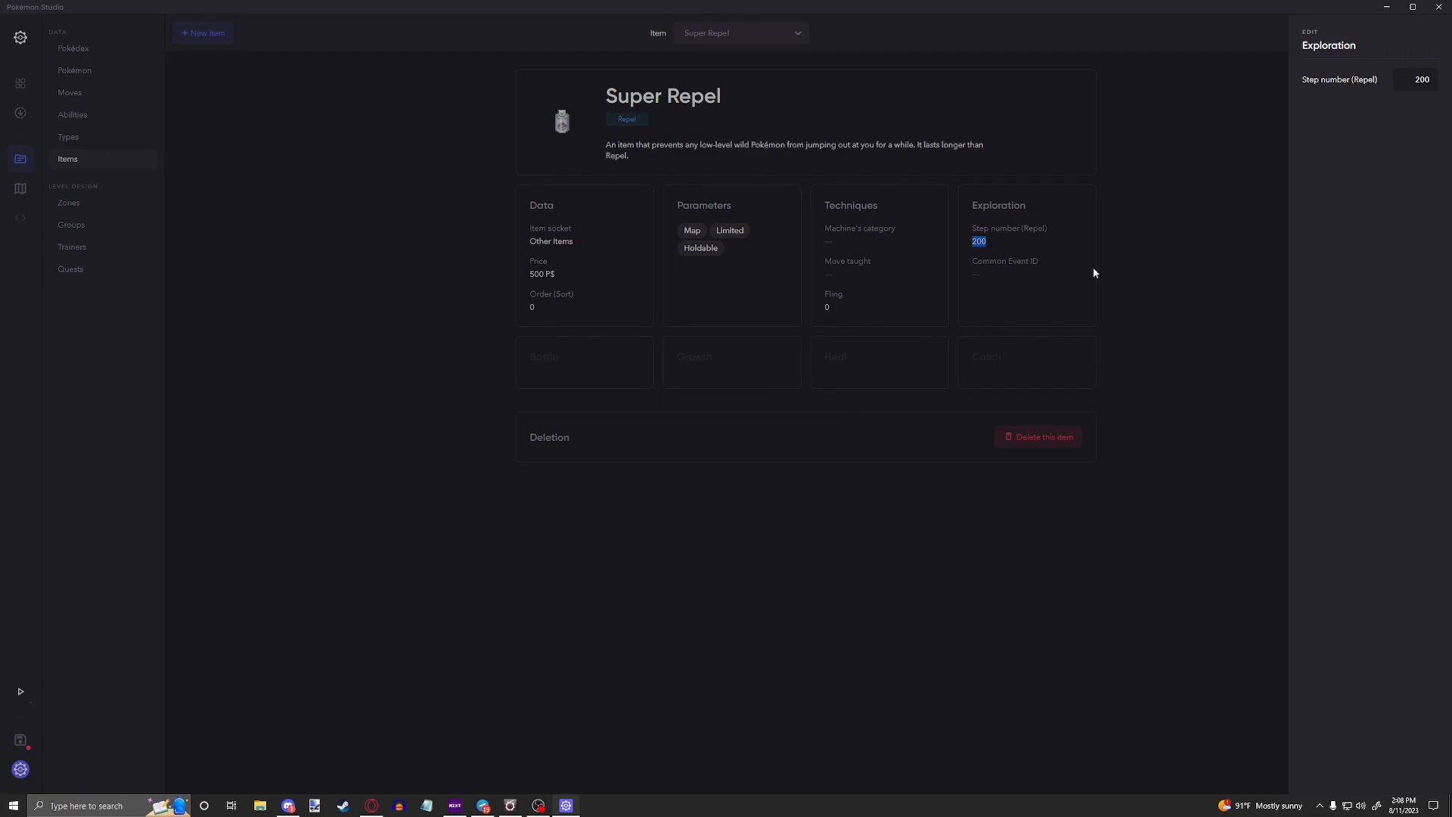
click(1119, 280)
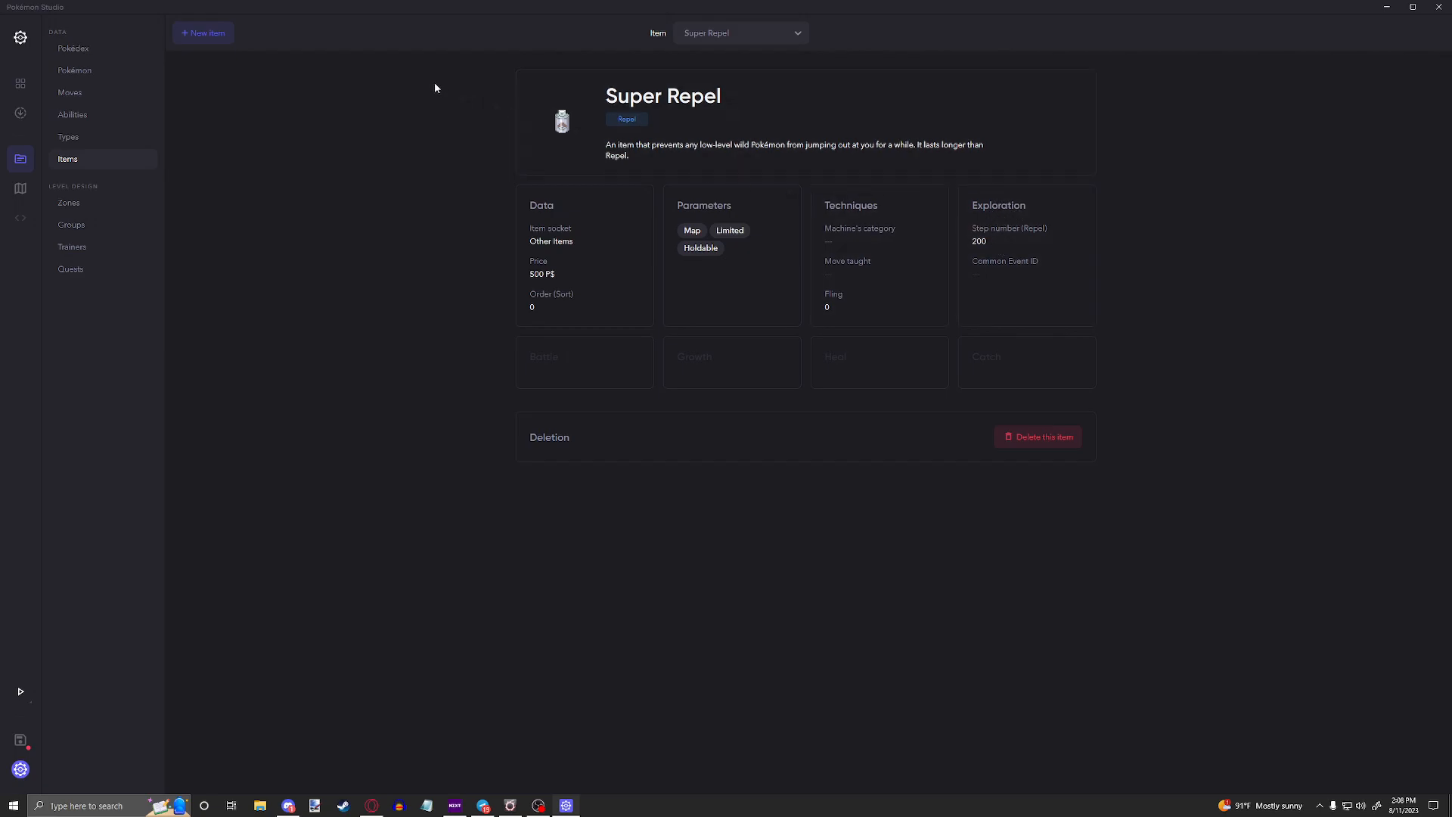
Step: Display the Thunder Stone item from the item list
click(749, 39)
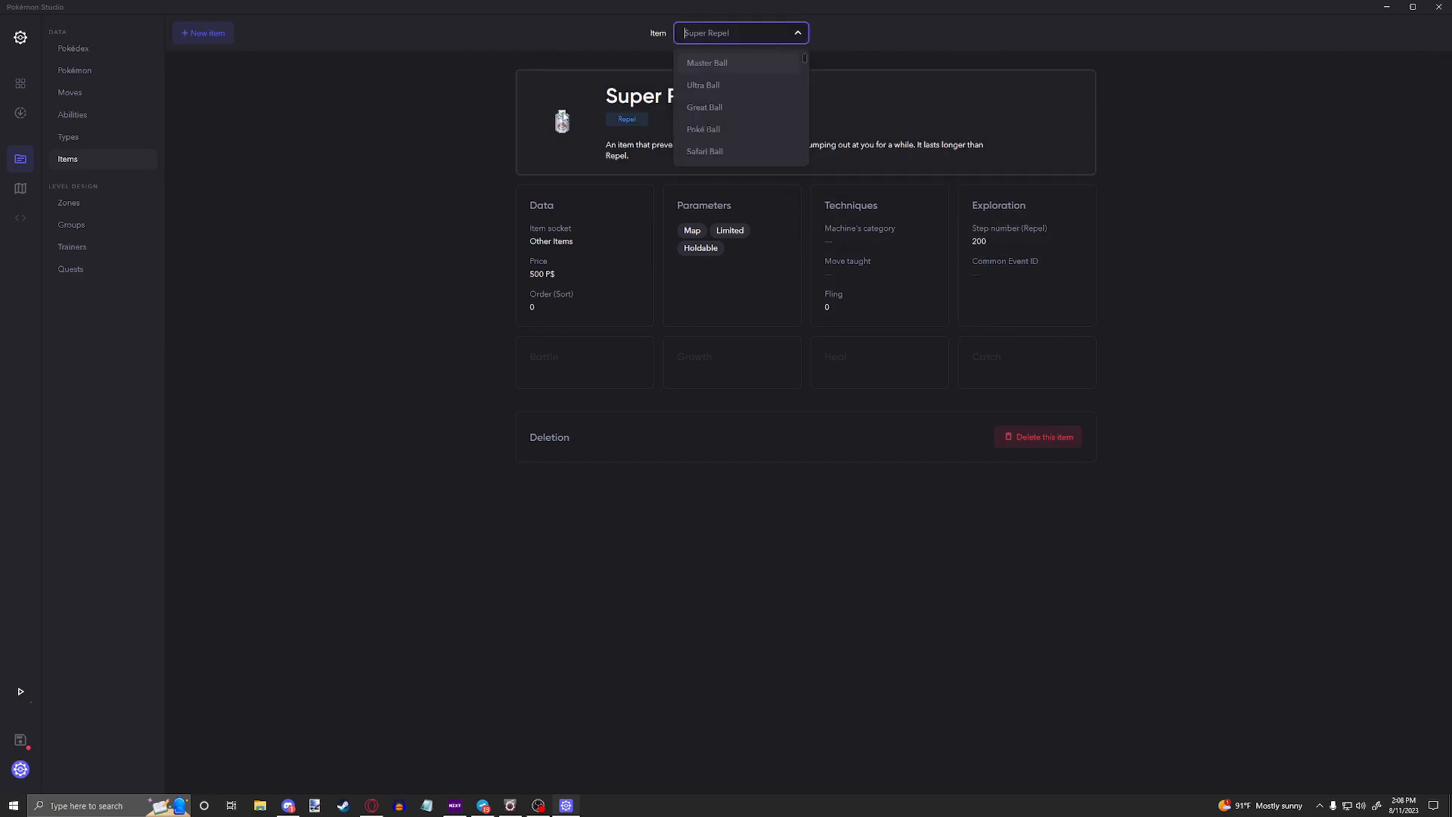
click(911, 144)
click(1381, 283)
scroll(1360, 367, down, 1)
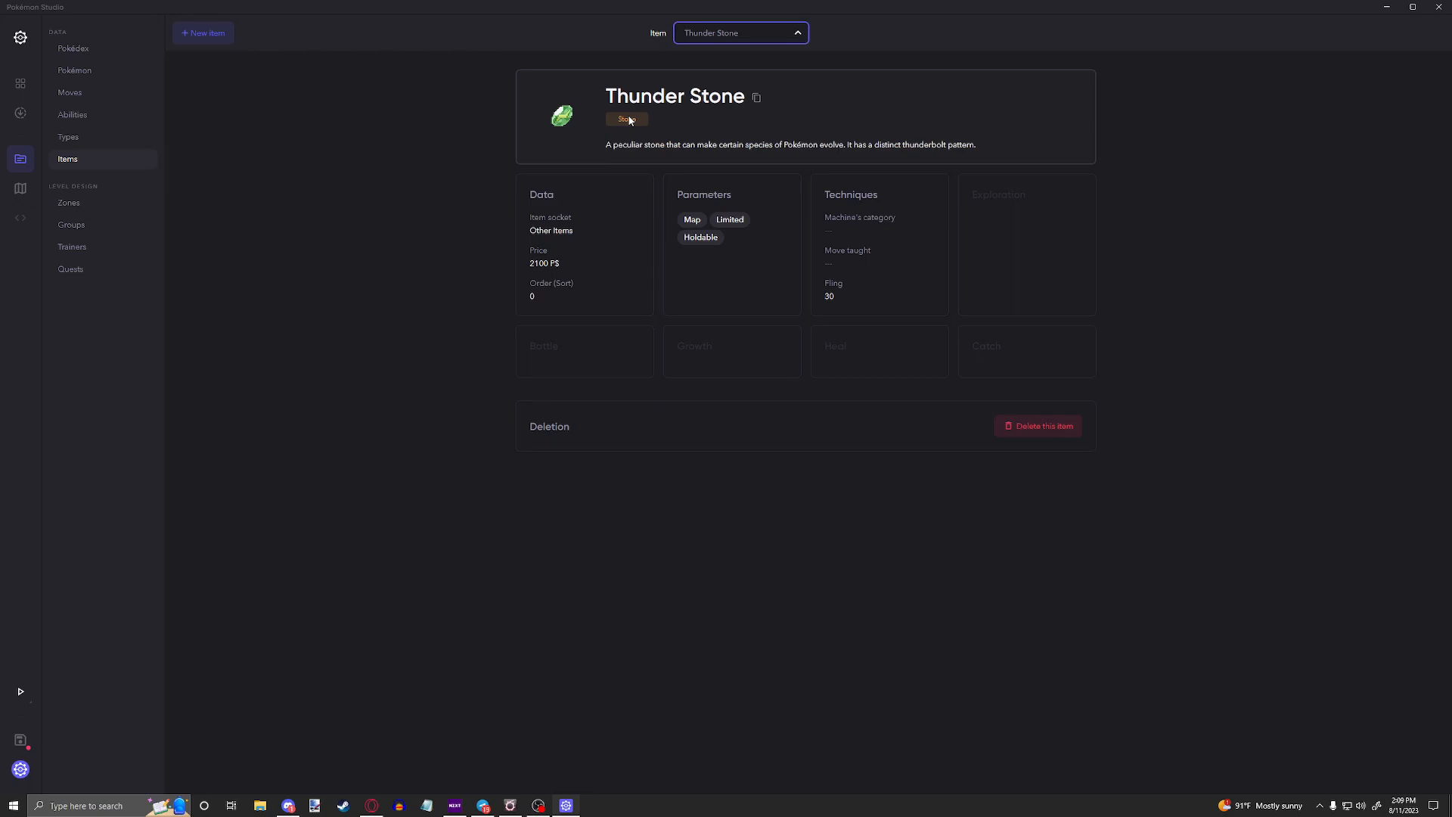
Step: Switch to the Pokémon database and display Eevee
click(76, 70)
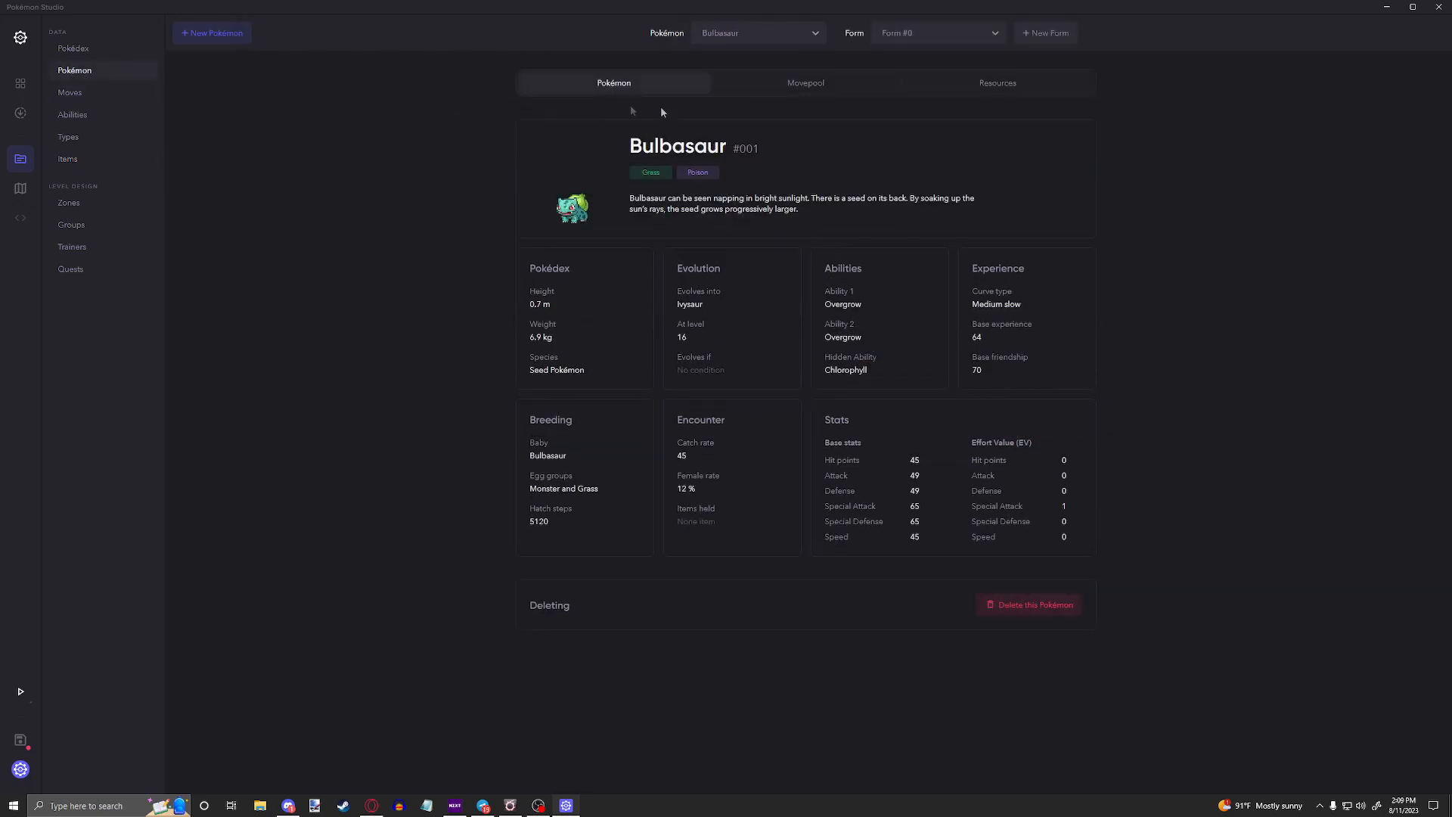
click(732, 35)
text(eevee)
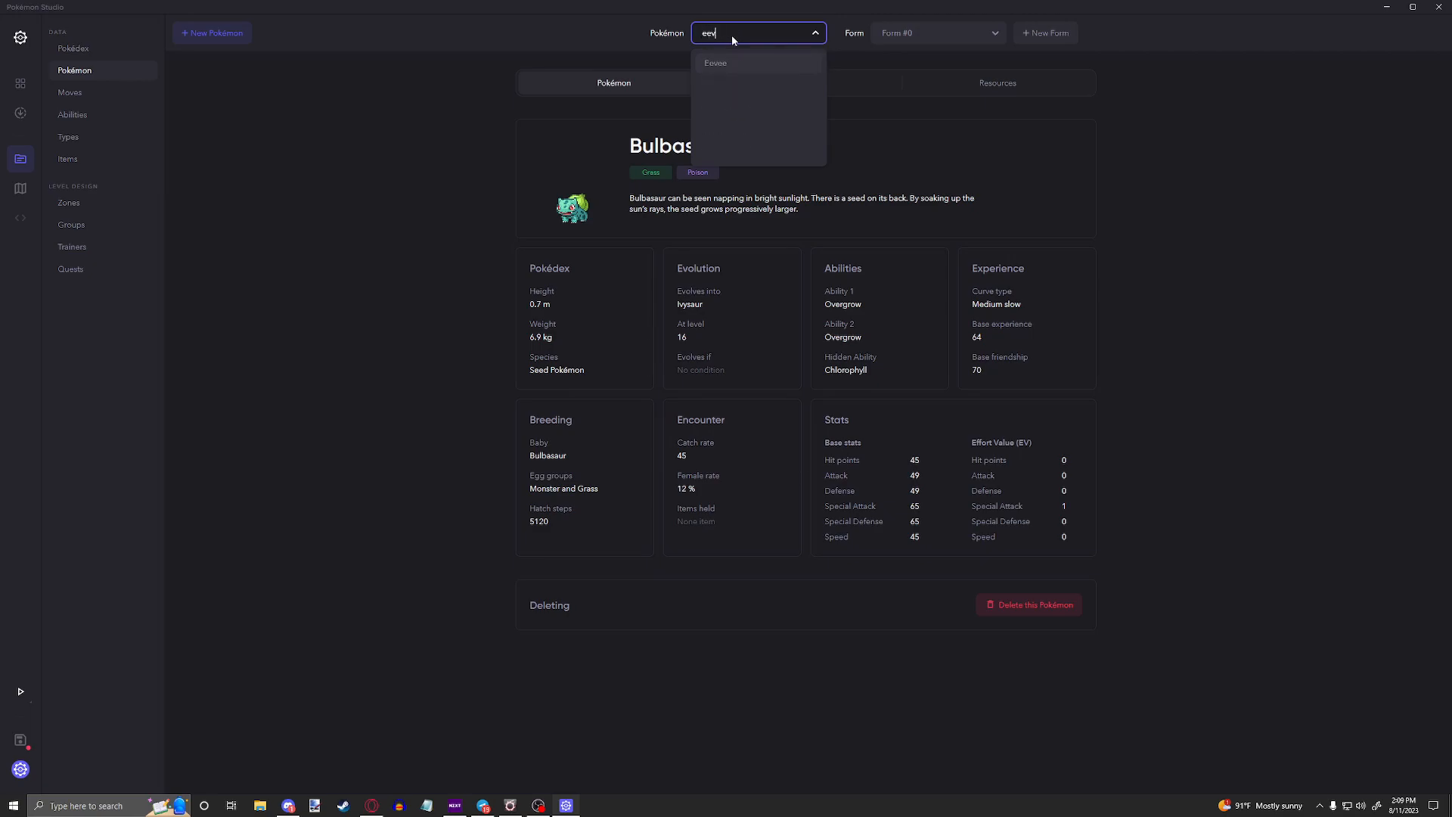
key(Return)
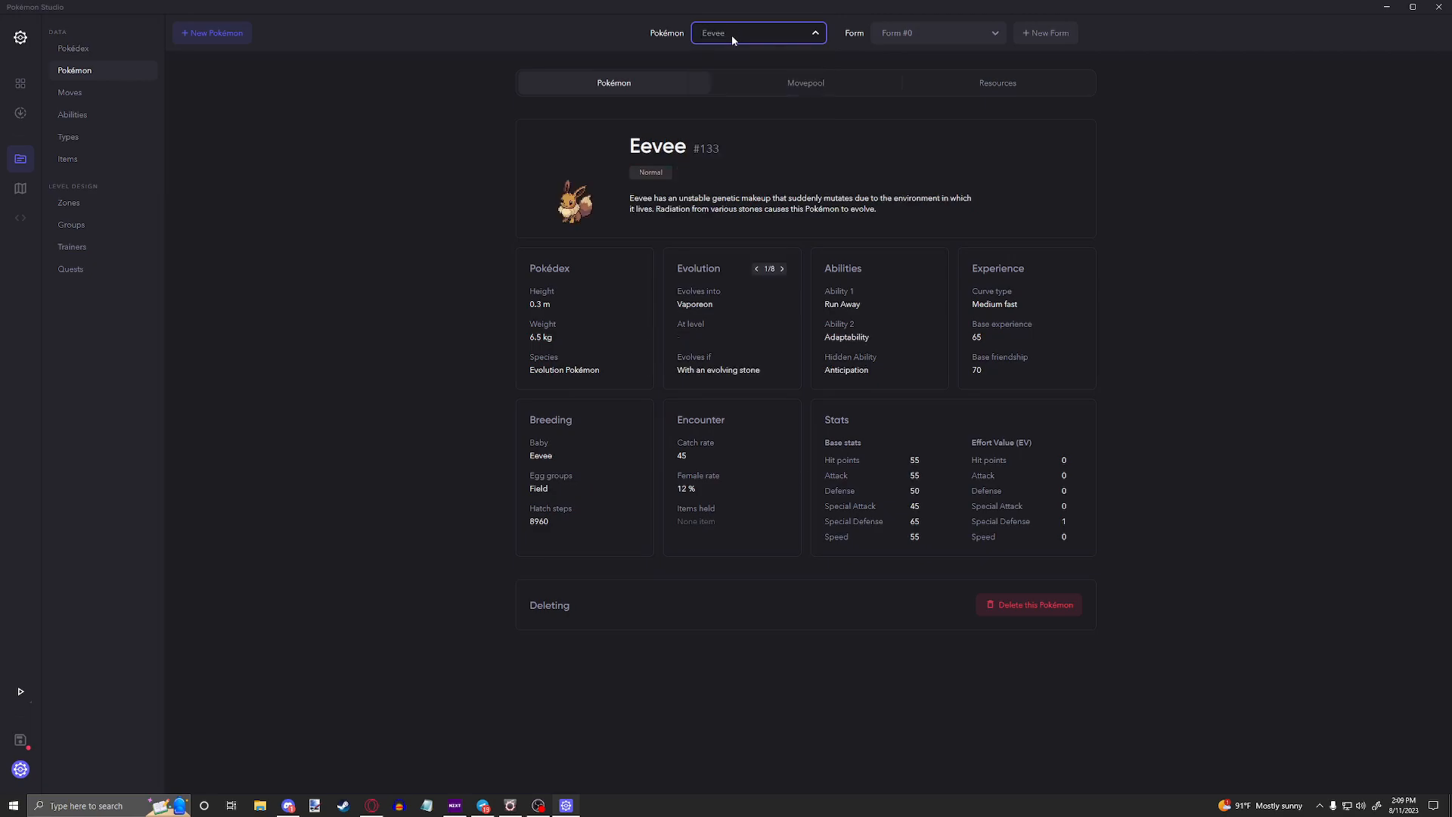
Step: Examine Eevee's Vaporeon evolution condition and the stones available as its evolution item
click(723, 350)
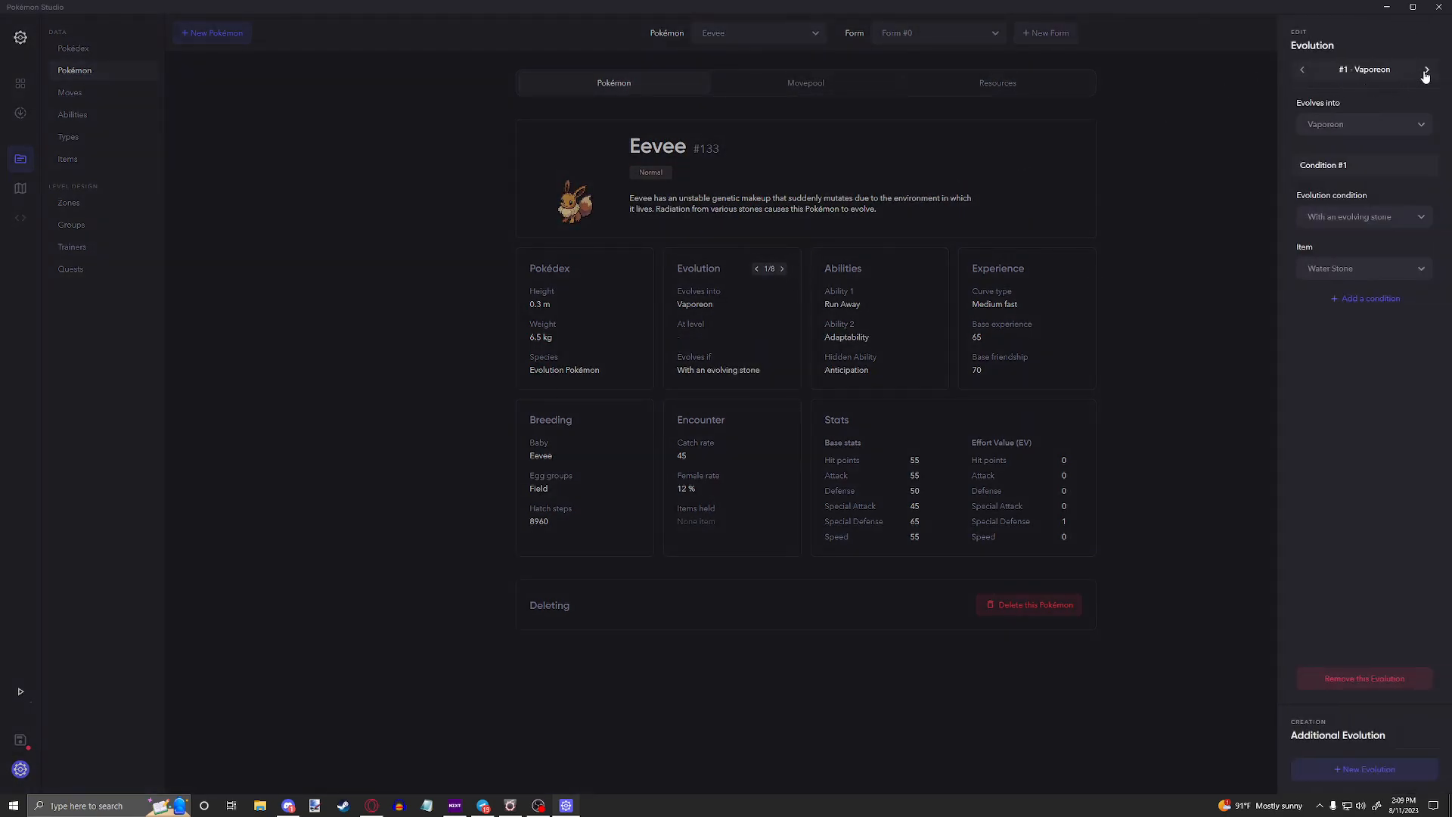
click(1344, 272)
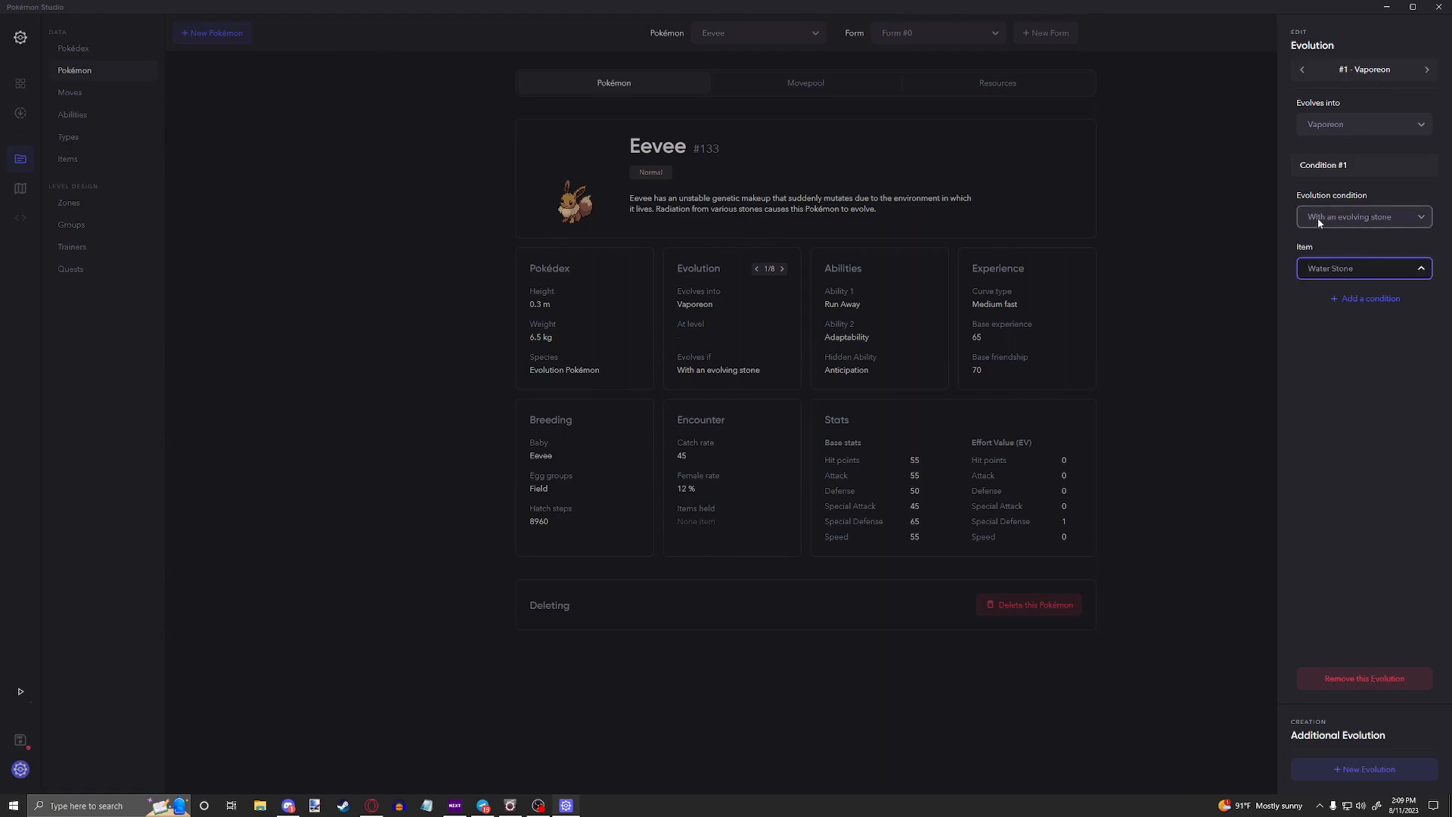
click(1373, 268)
scroll(1360, 344, down, 2)
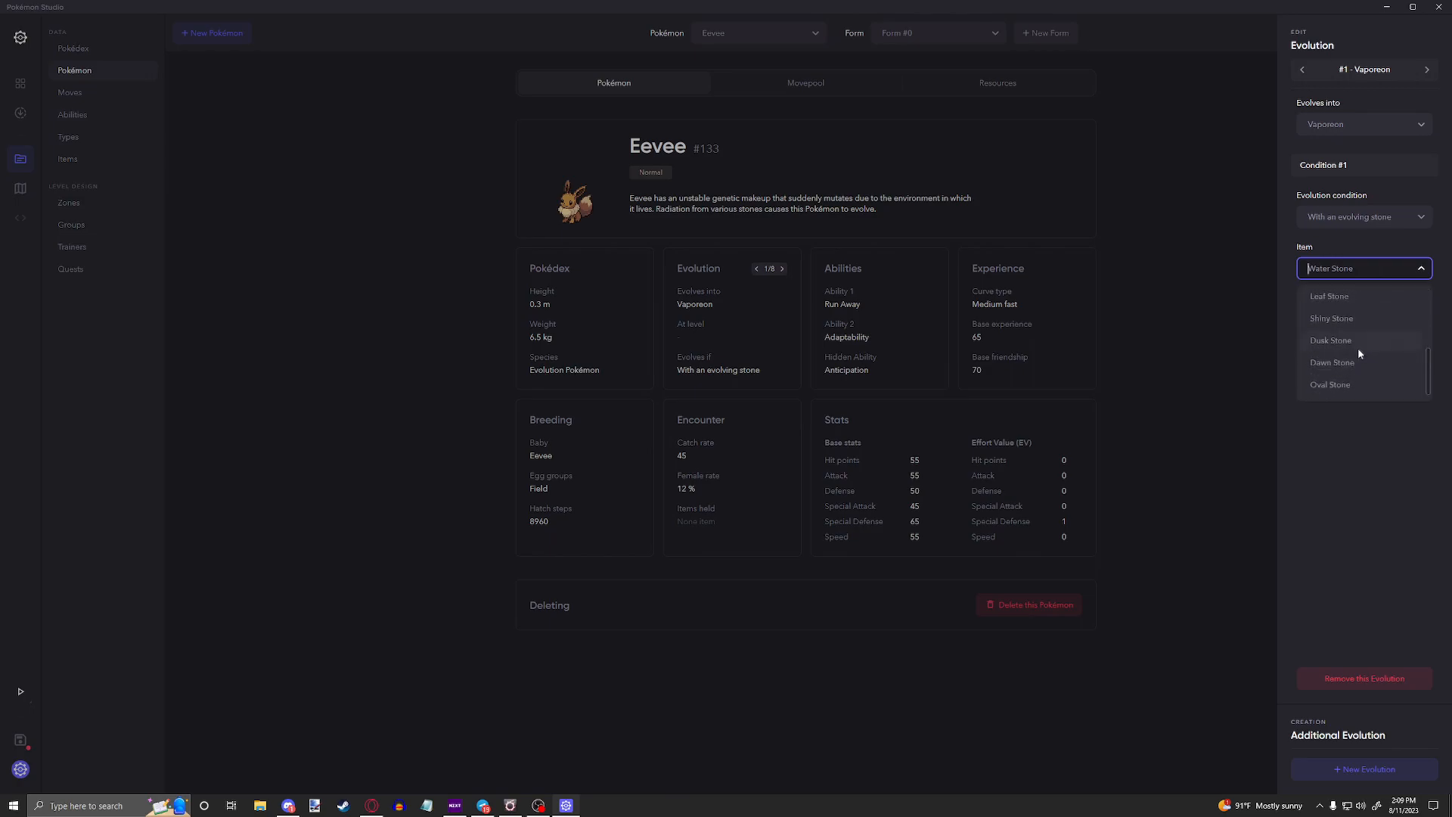
click(1222, 308)
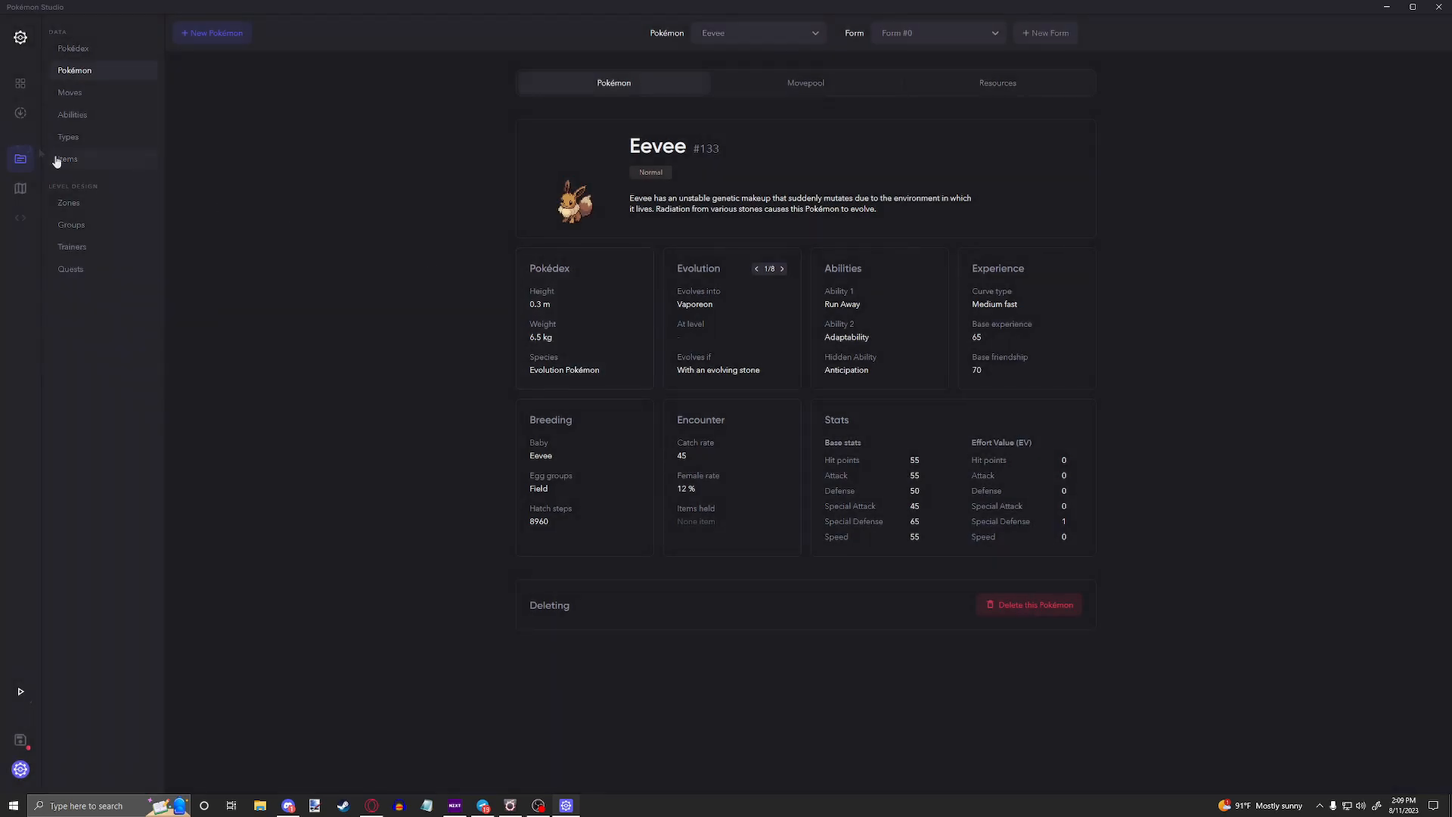
Step: Return to the Thunder Stone in the item database and review its category options in the information editor
click(85, 159)
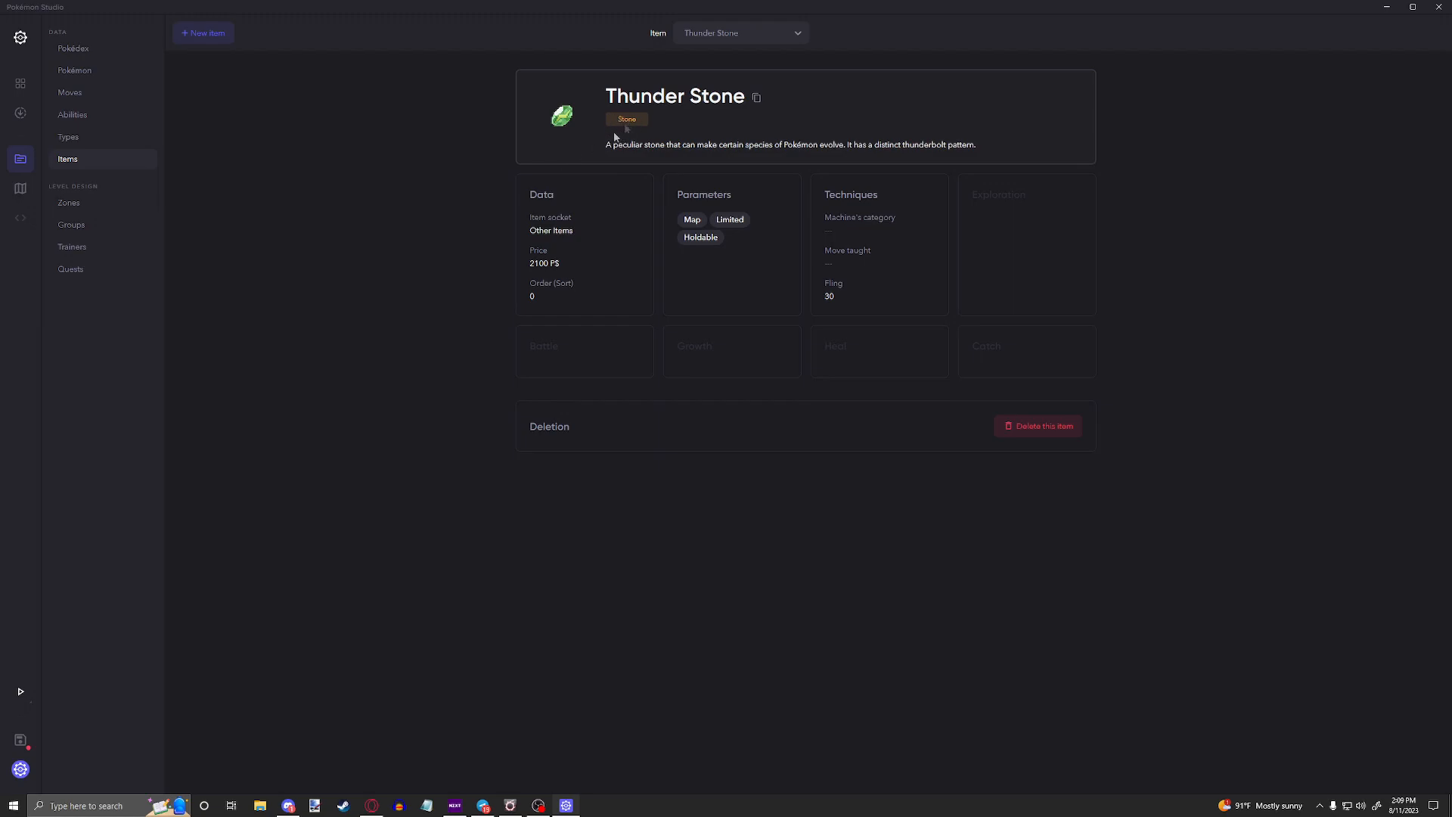
click(579, 139)
click(1414, 278)
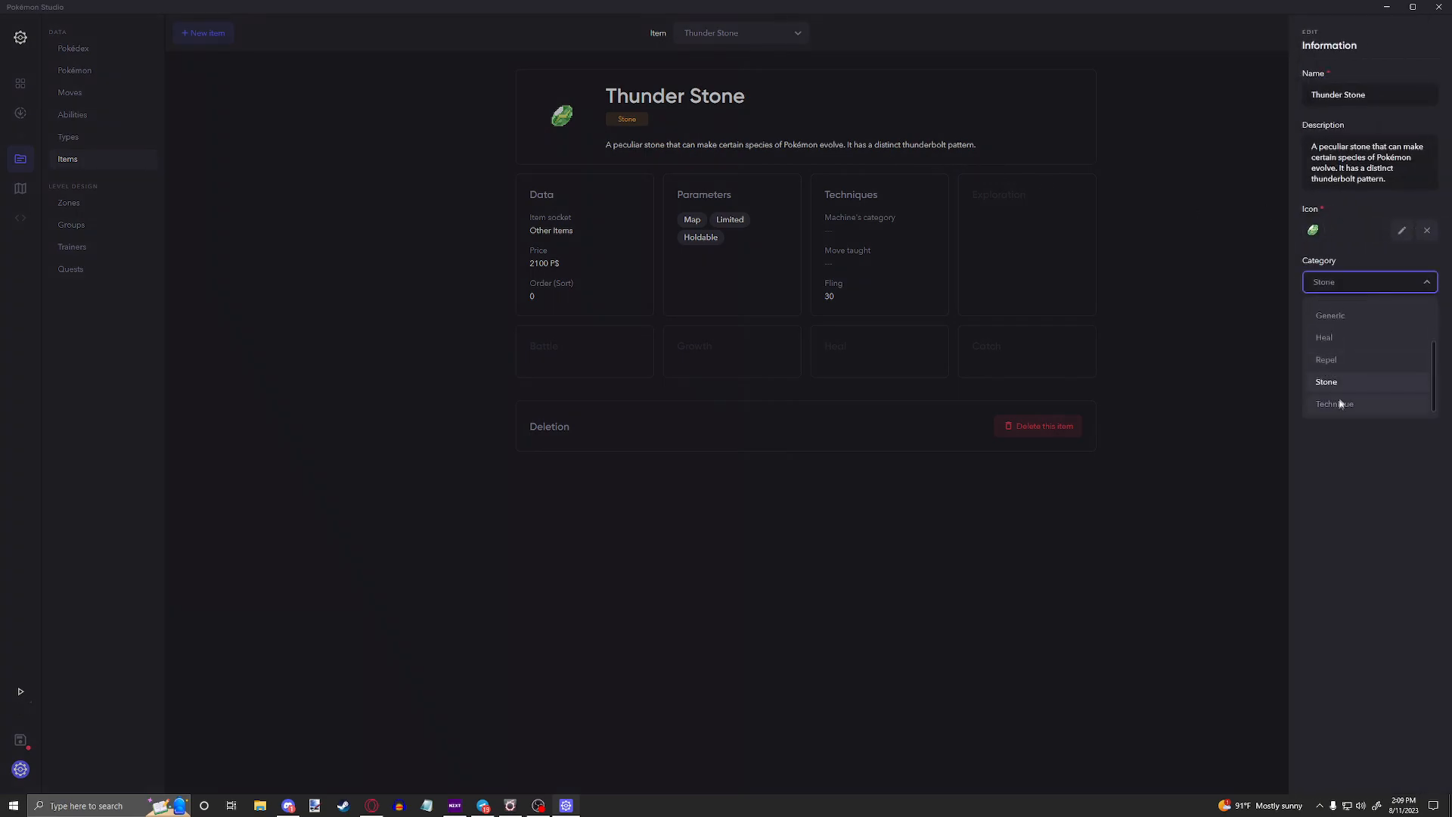
click(730, 36)
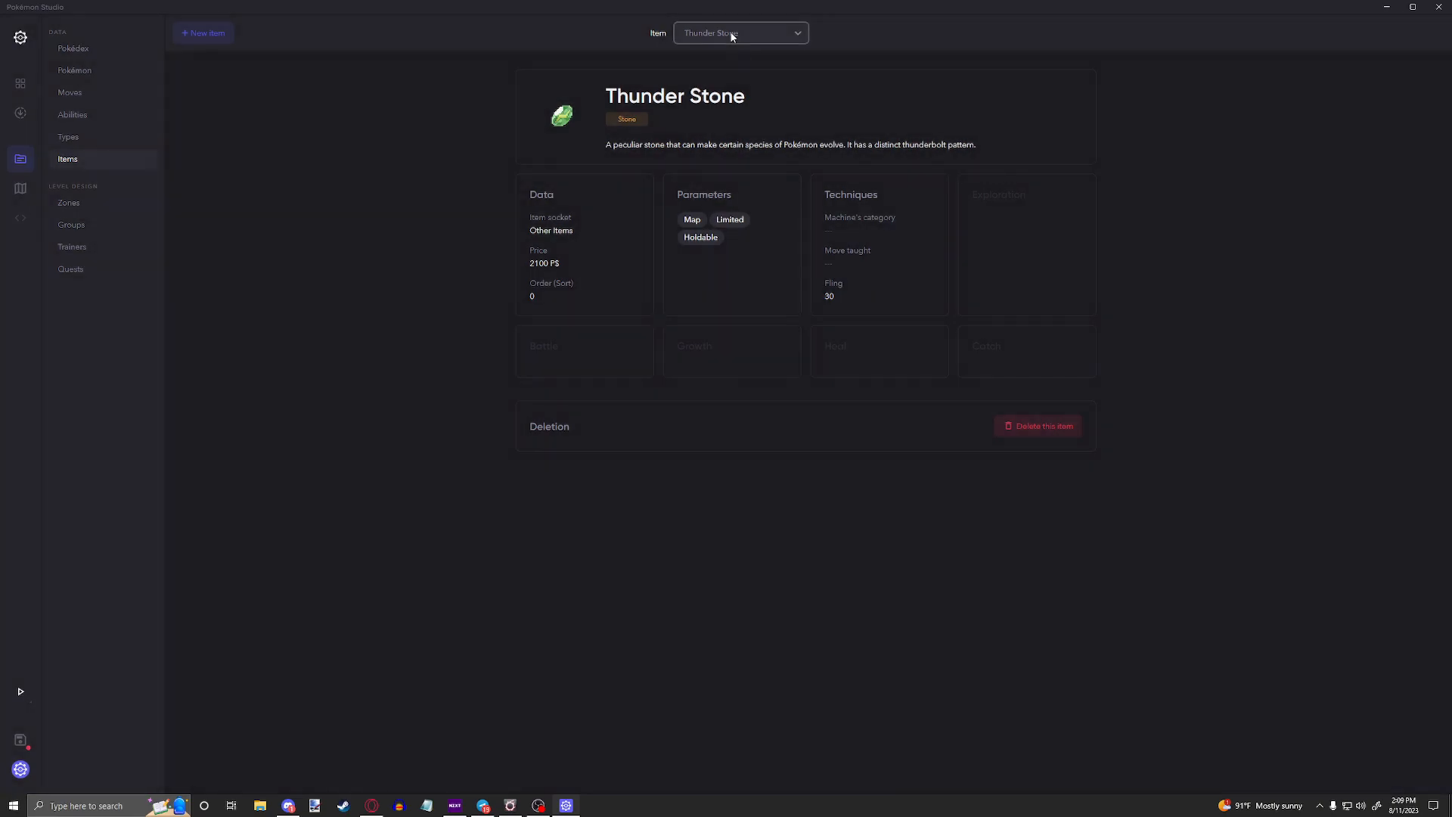
Step: Find and display the TM02 item
click(731, 36)
text(tm02)
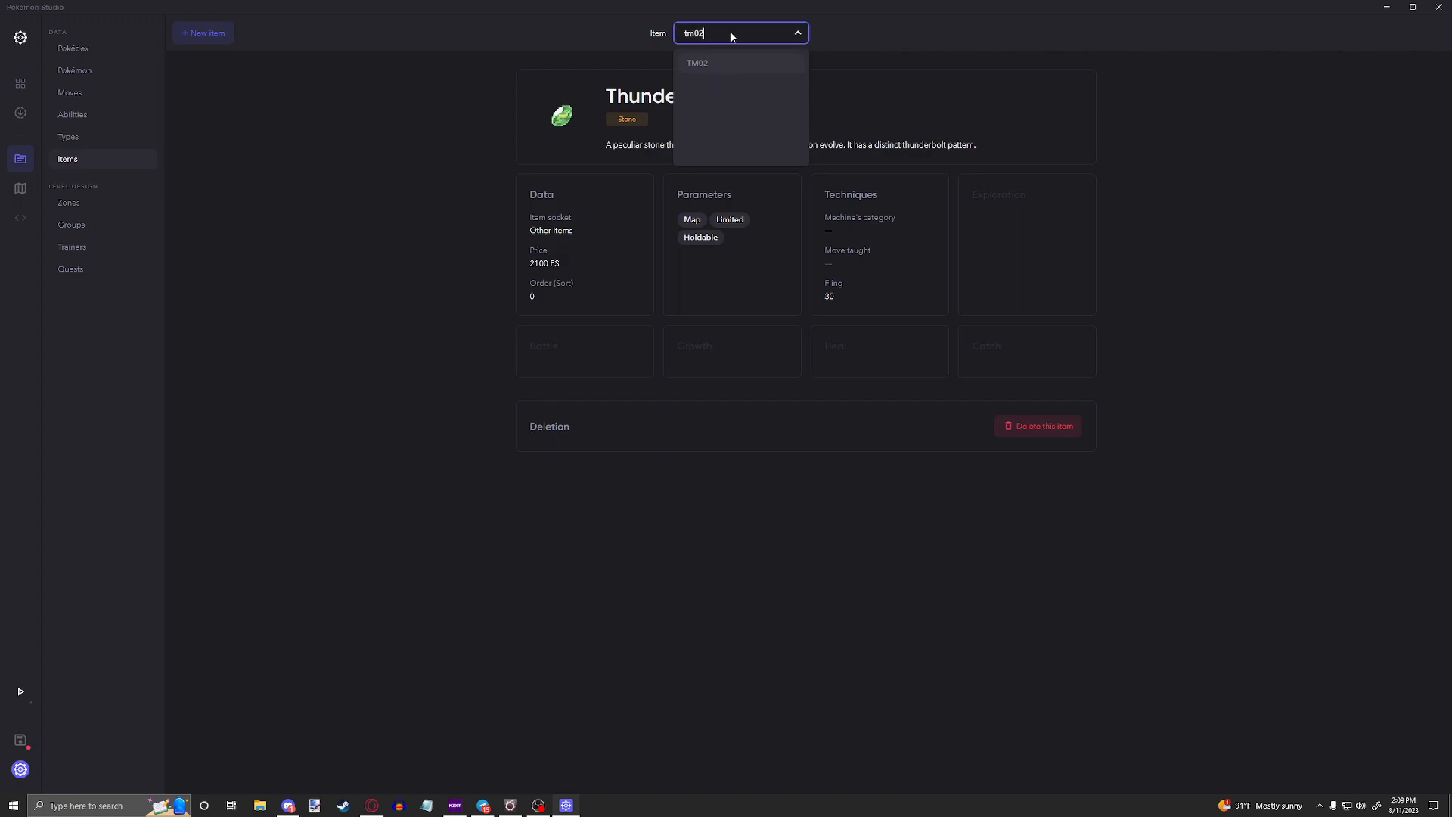
key(Return)
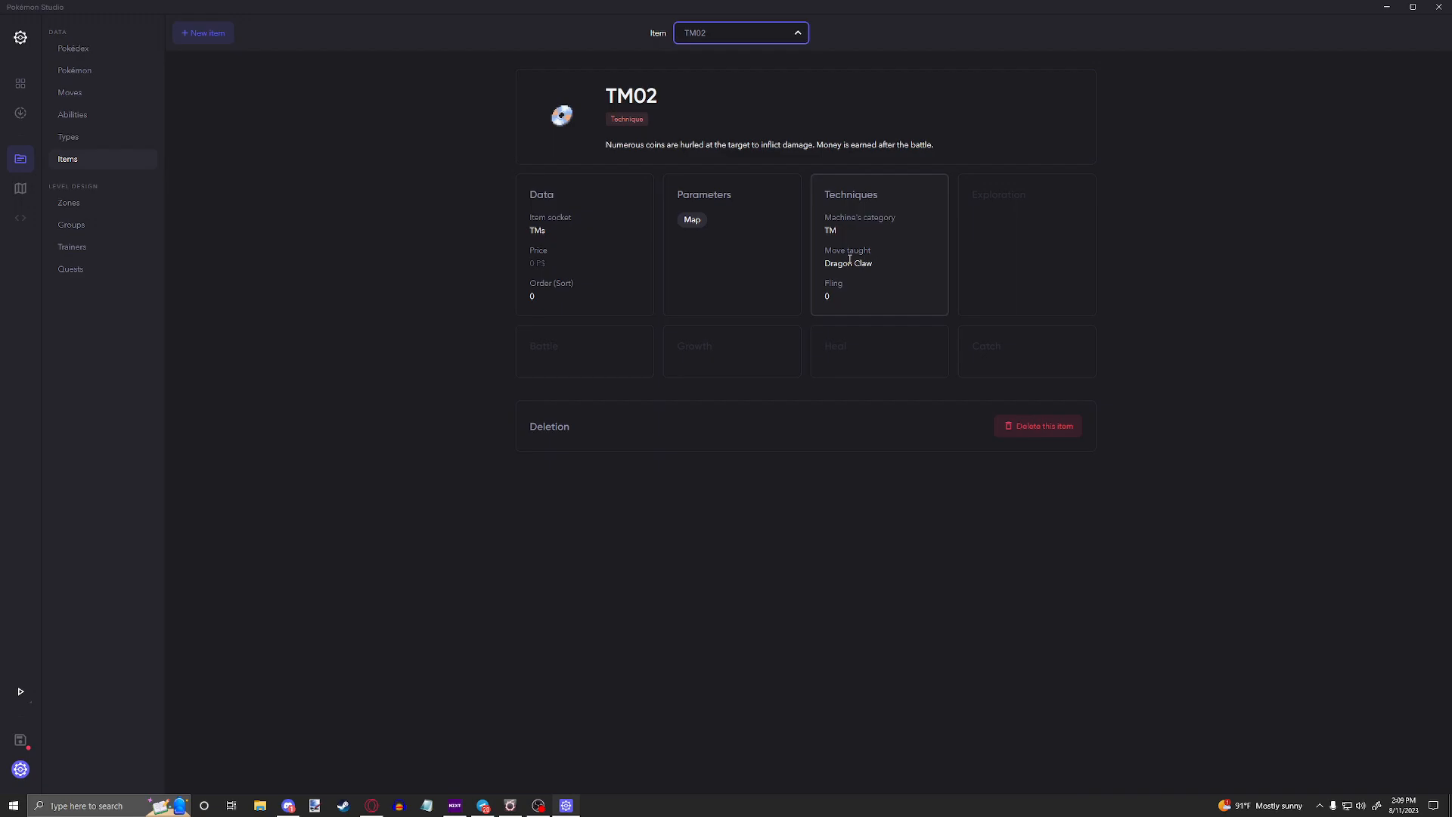
click(884, 60)
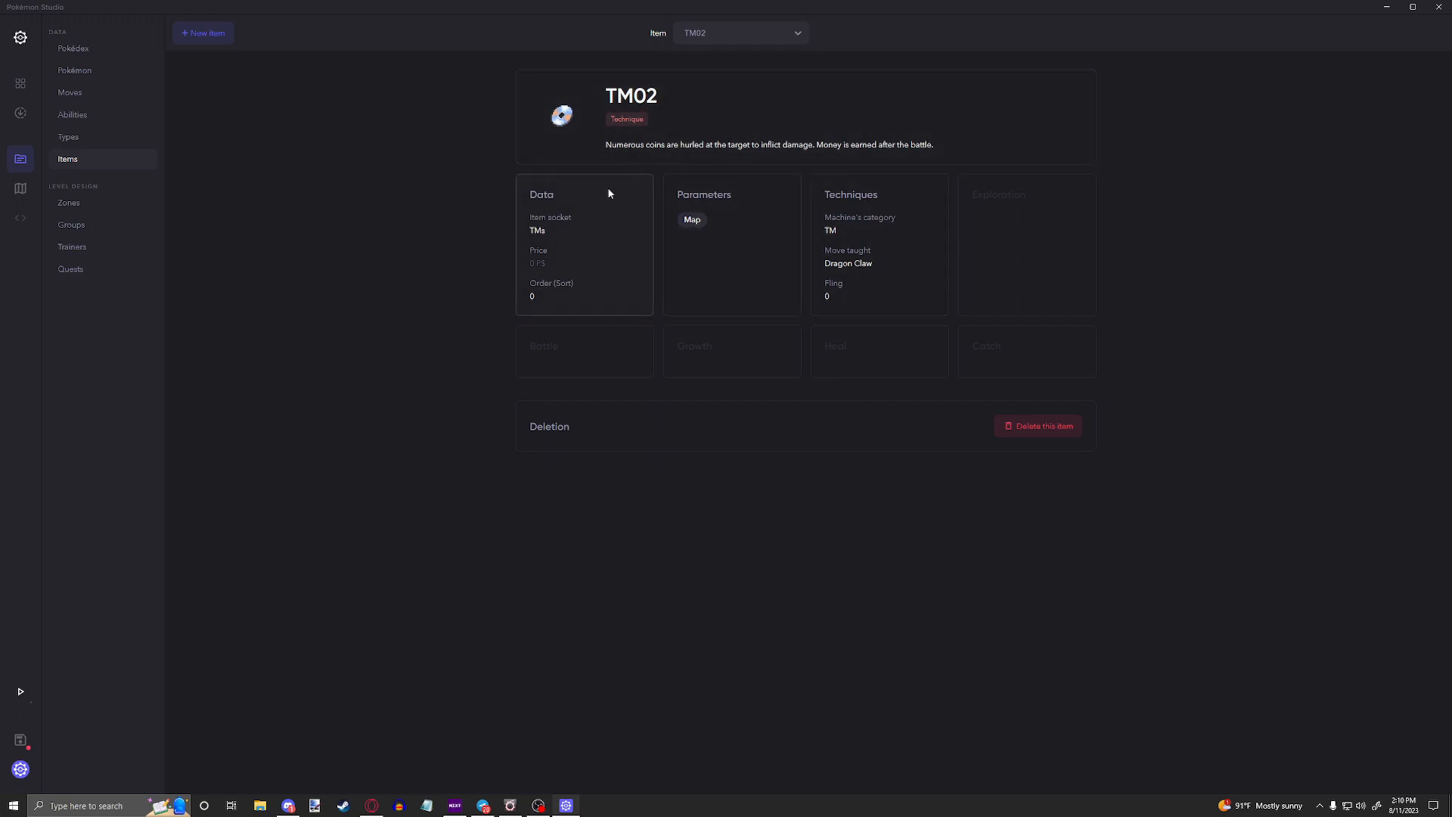
Step: Review the item socket options in TM02's data settings
click(560, 225)
click(590, 259)
click(1338, 96)
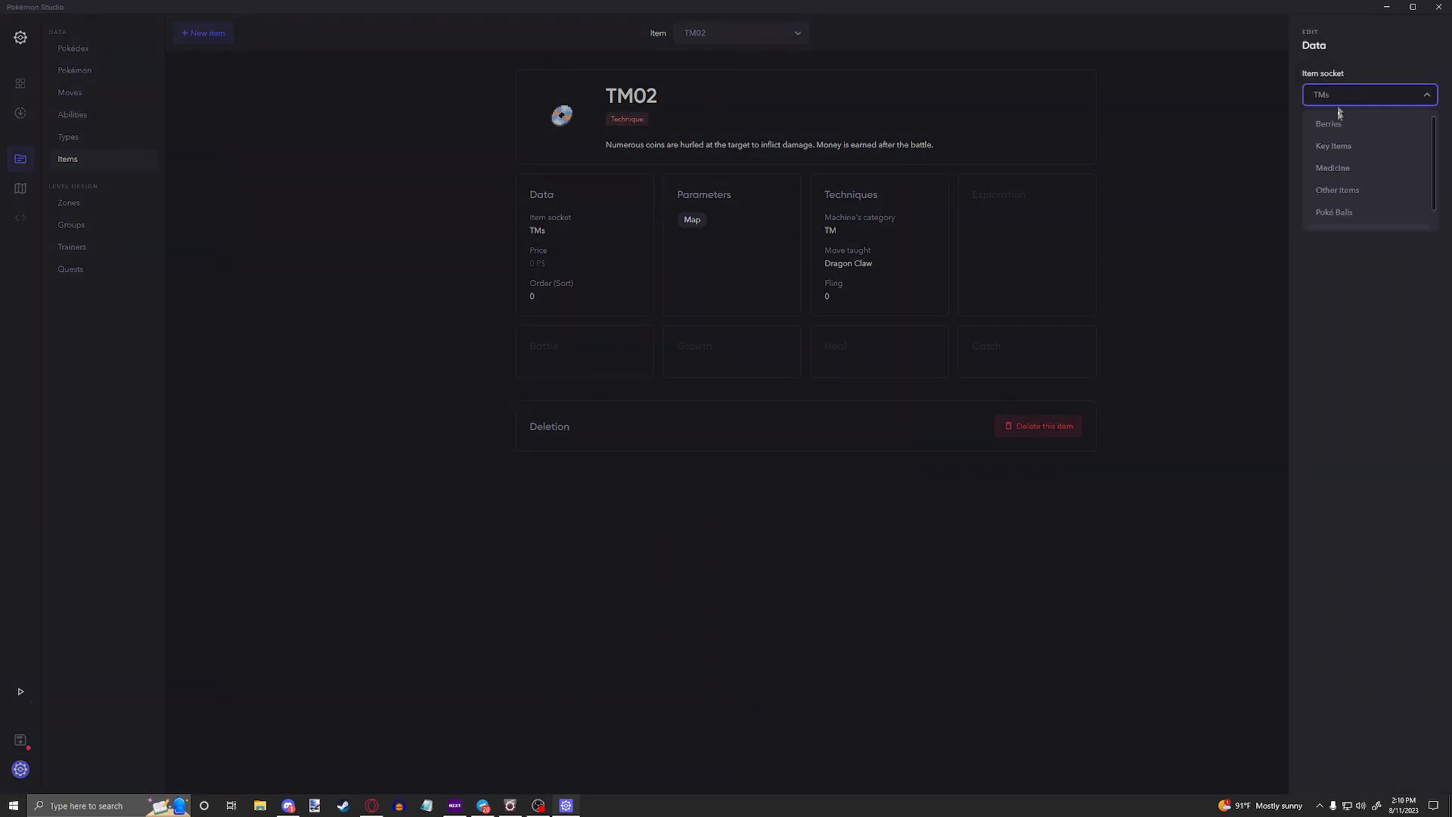
scroll(1342, 167, down, 2)
scroll(1336, 148, up, 2)
scroll(1332, 169, down, 1)
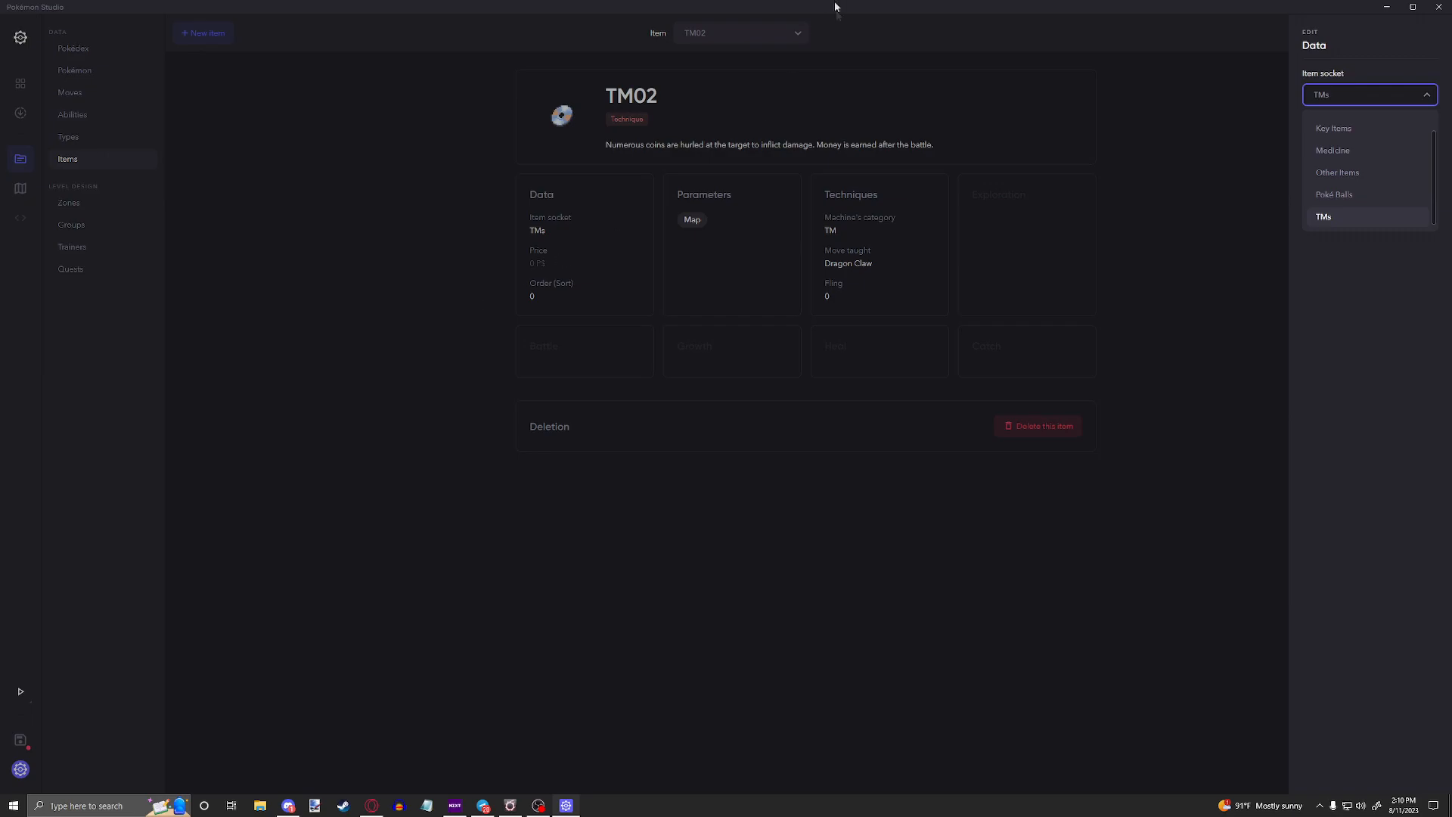
scroll(1363, 180, up, 1)
scroll(1332, 170, down, 1)
scroll(1354, 159, up, 1)
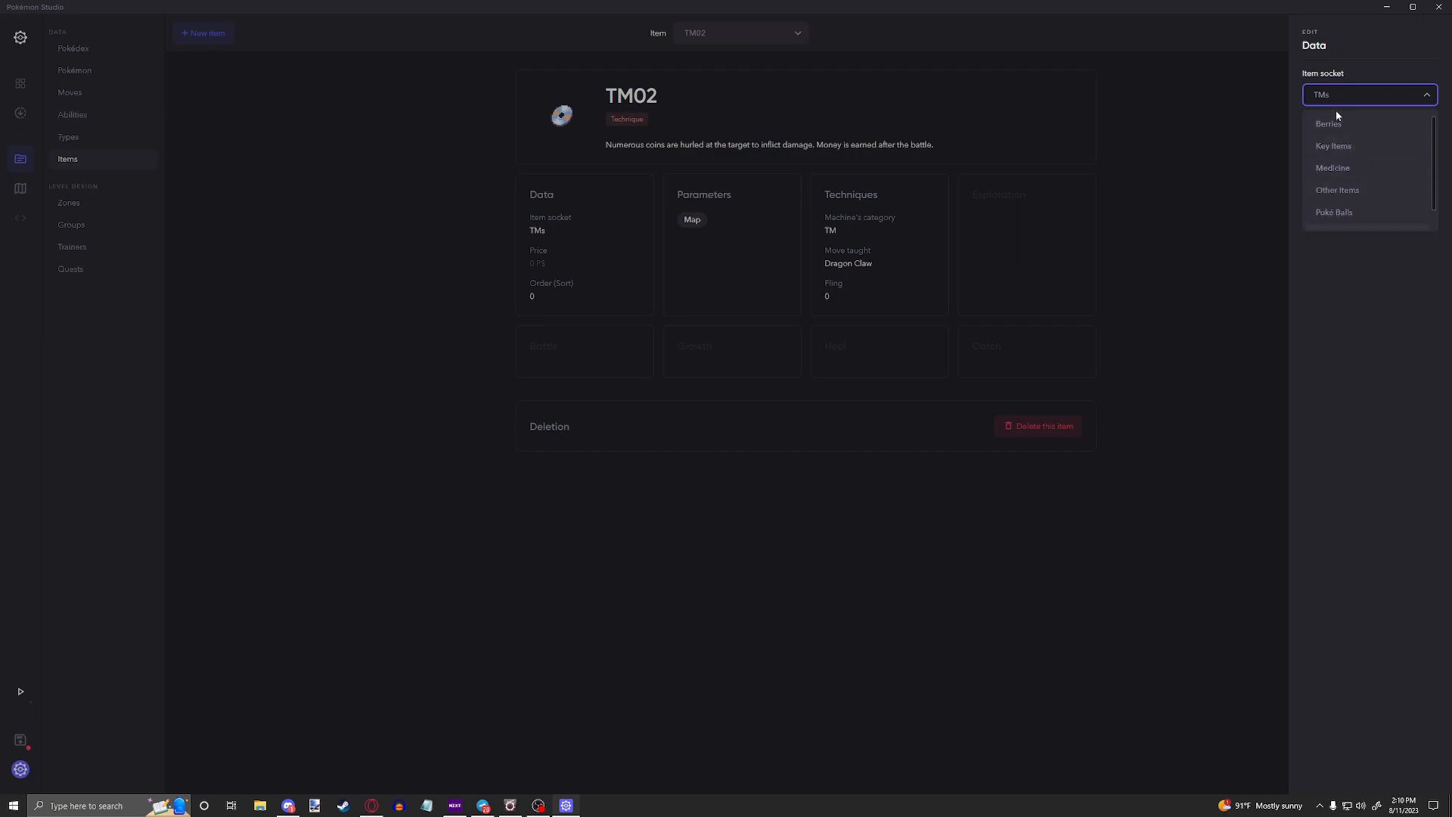
click(1358, 370)
Step: Set TM02's sort order to 2 in its data settings
click(590, 245)
click(590, 245)
click(1415, 139)
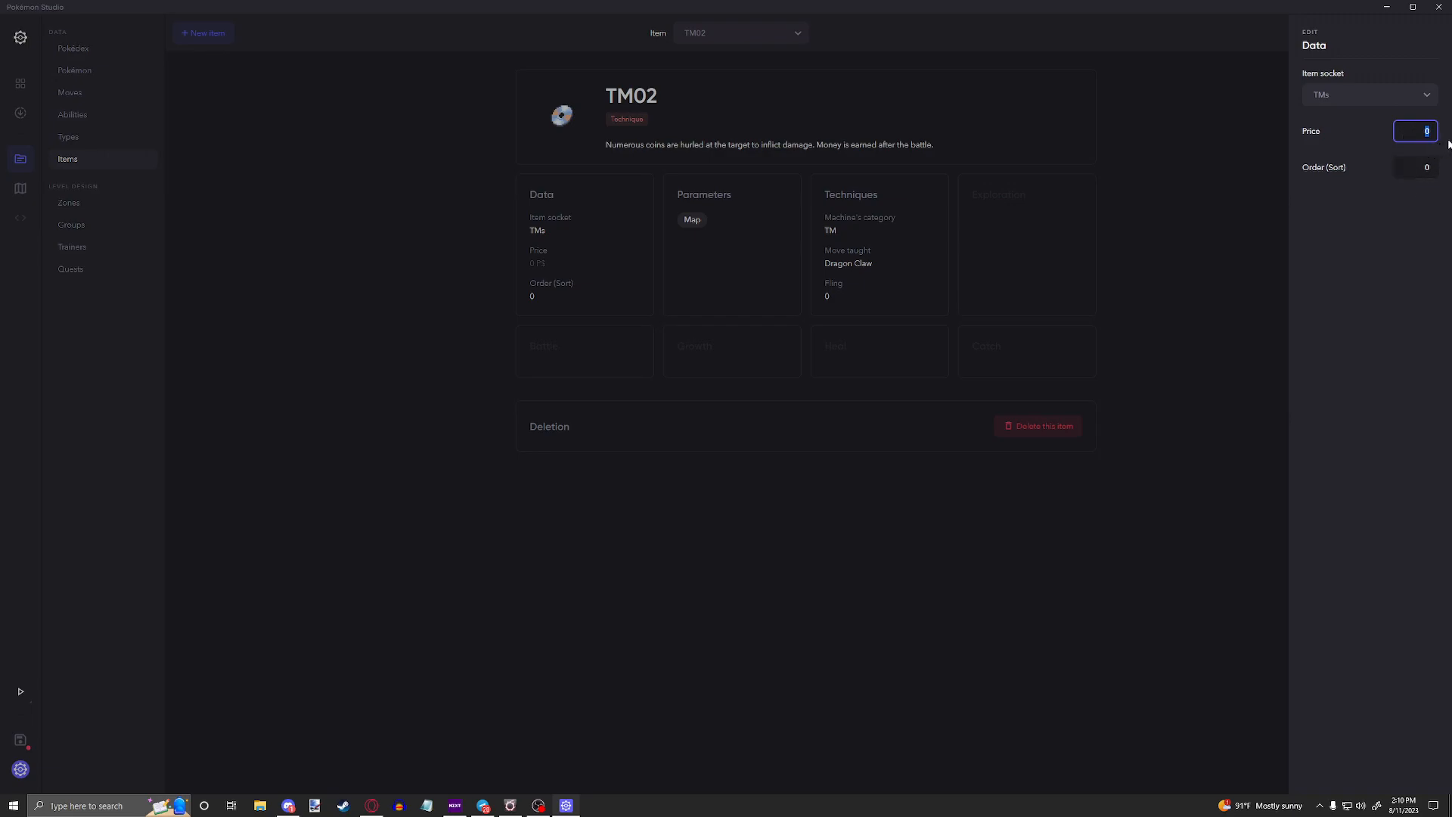
click(1415, 168)
double_click(1415, 172)
click(1420, 174)
click(686, 277)
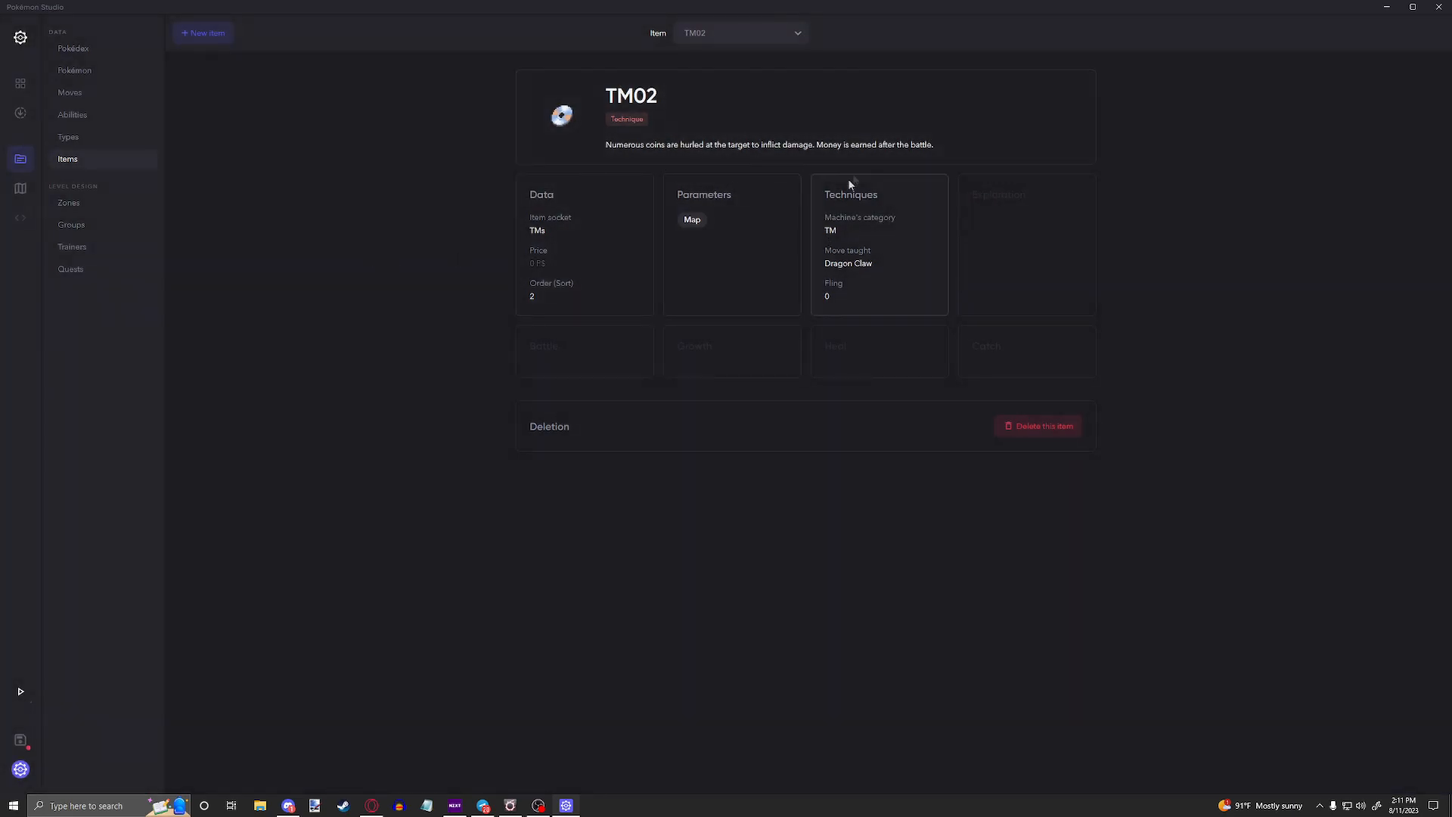
Step: Try enabling battle use in TM02's parameters and switch it back off
click(710, 215)
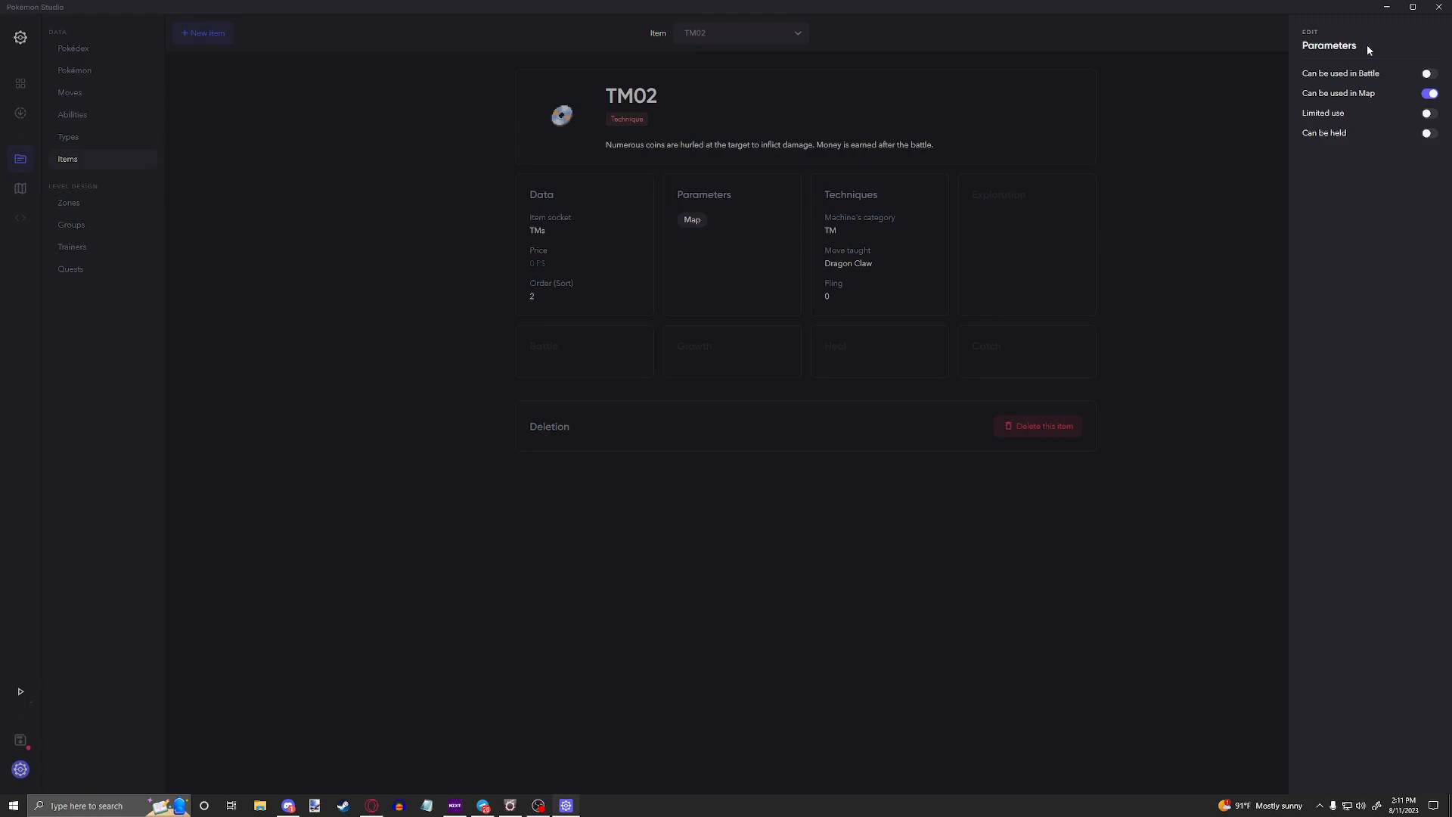
click(1427, 74)
click(1431, 75)
click(897, 161)
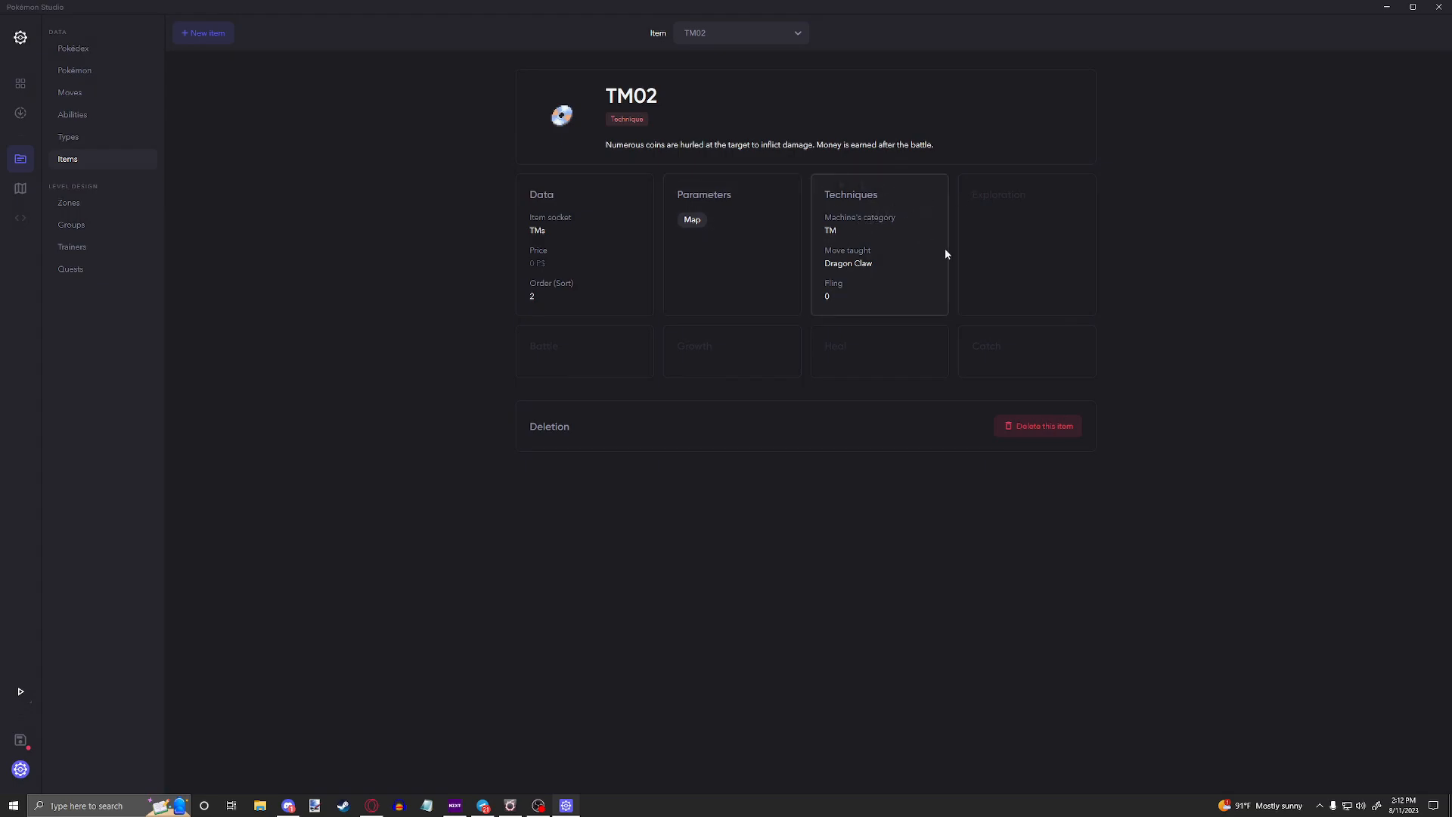
Step: Examine TM02's technique settings: the machine category options, the list of moves taught and the fling value
click(880, 237)
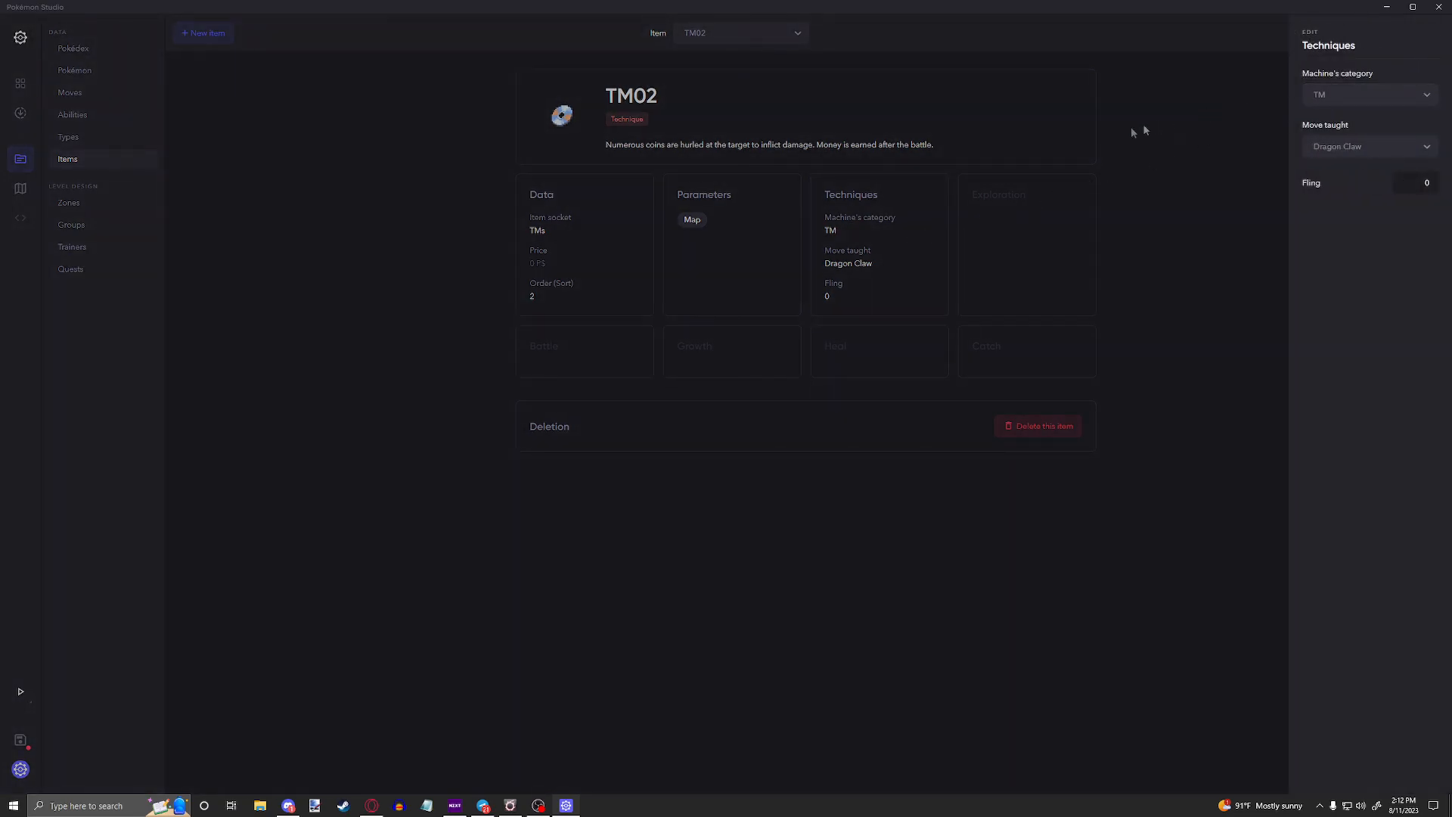
click(1340, 102)
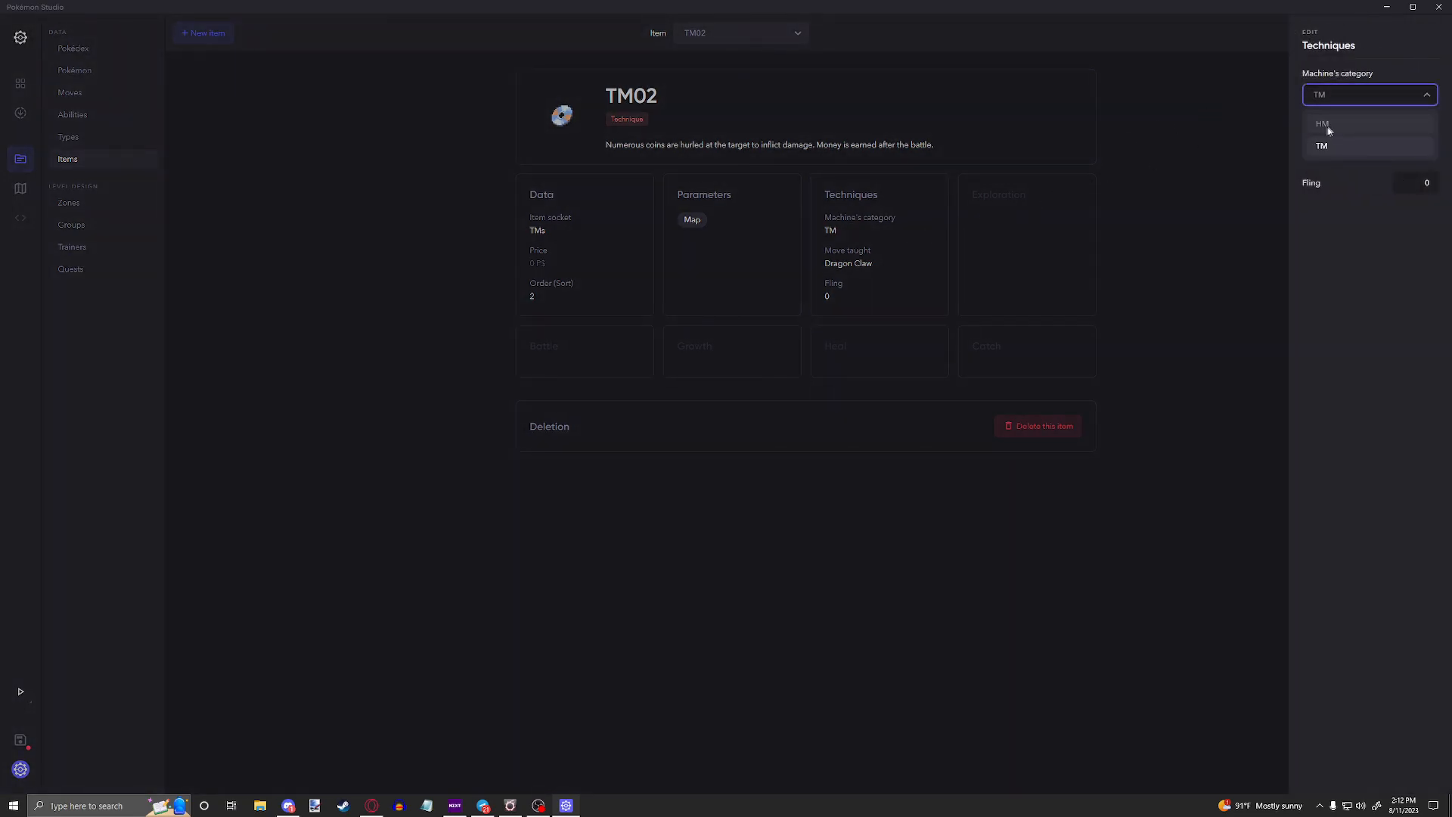
click(1374, 165)
click(1364, 145)
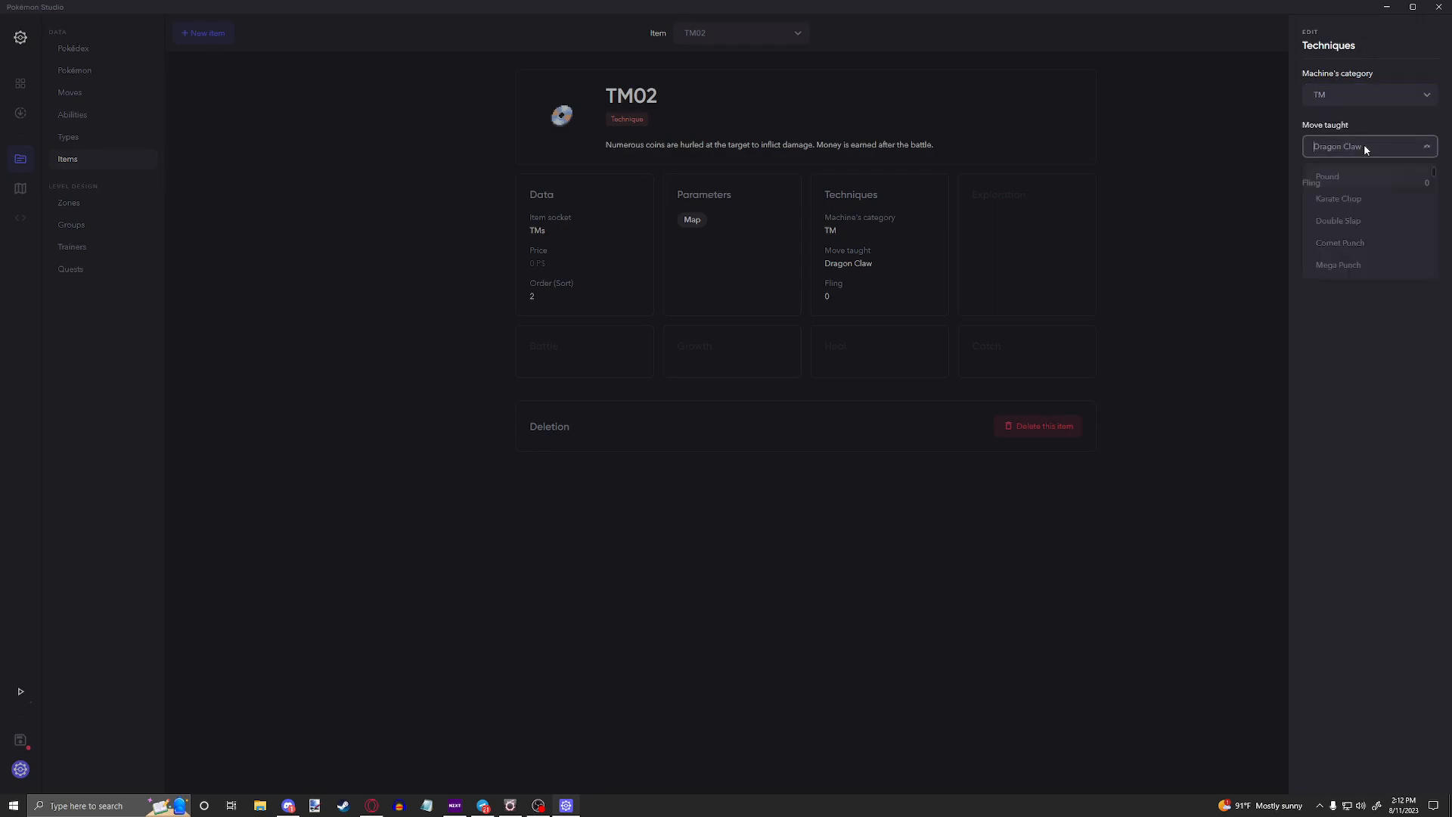
click(1358, 314)
click(1413, 183)
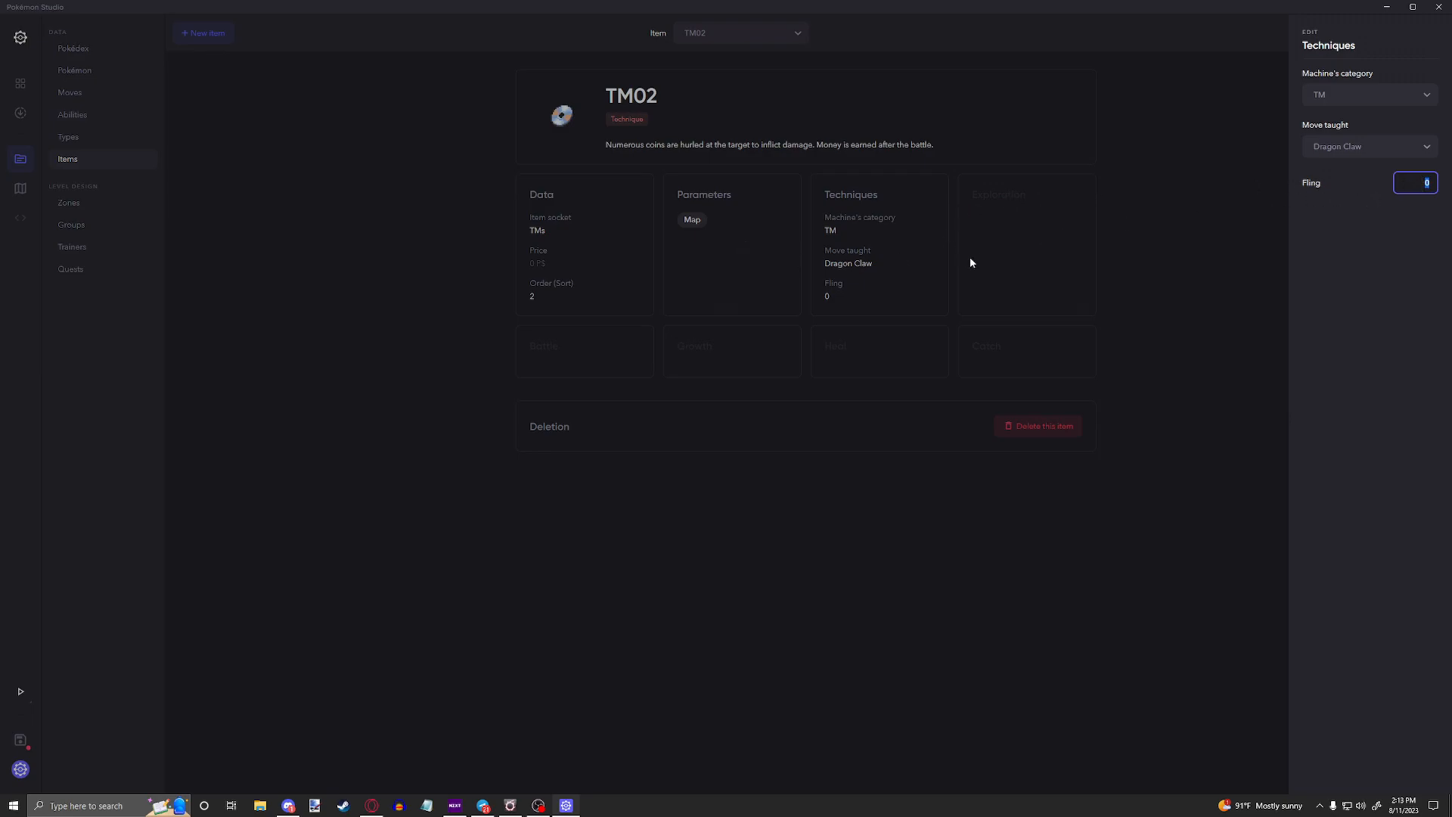
Step: Display the Super Repel item and view its data settings
click(715, 35)
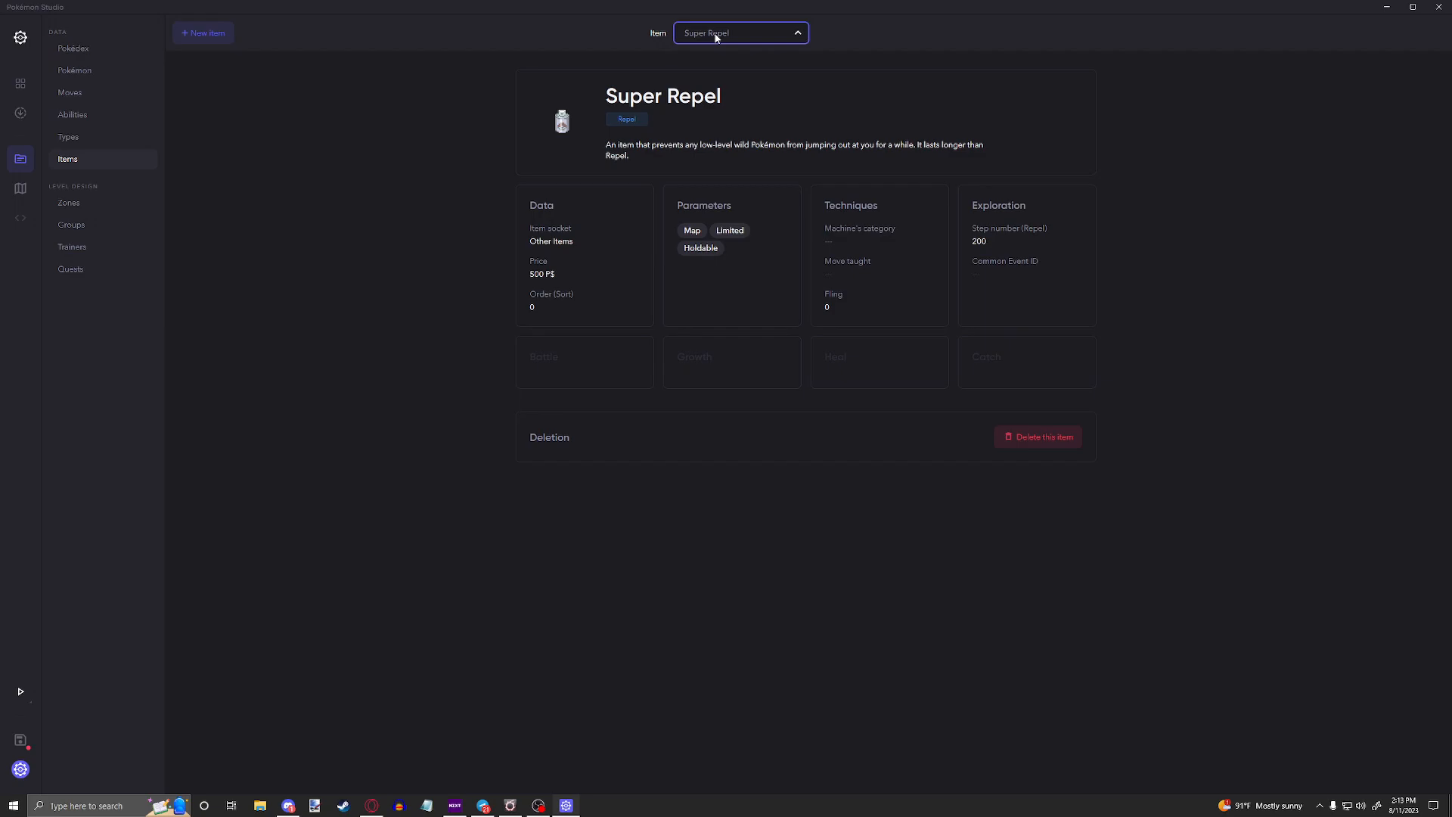
click(577, 253)
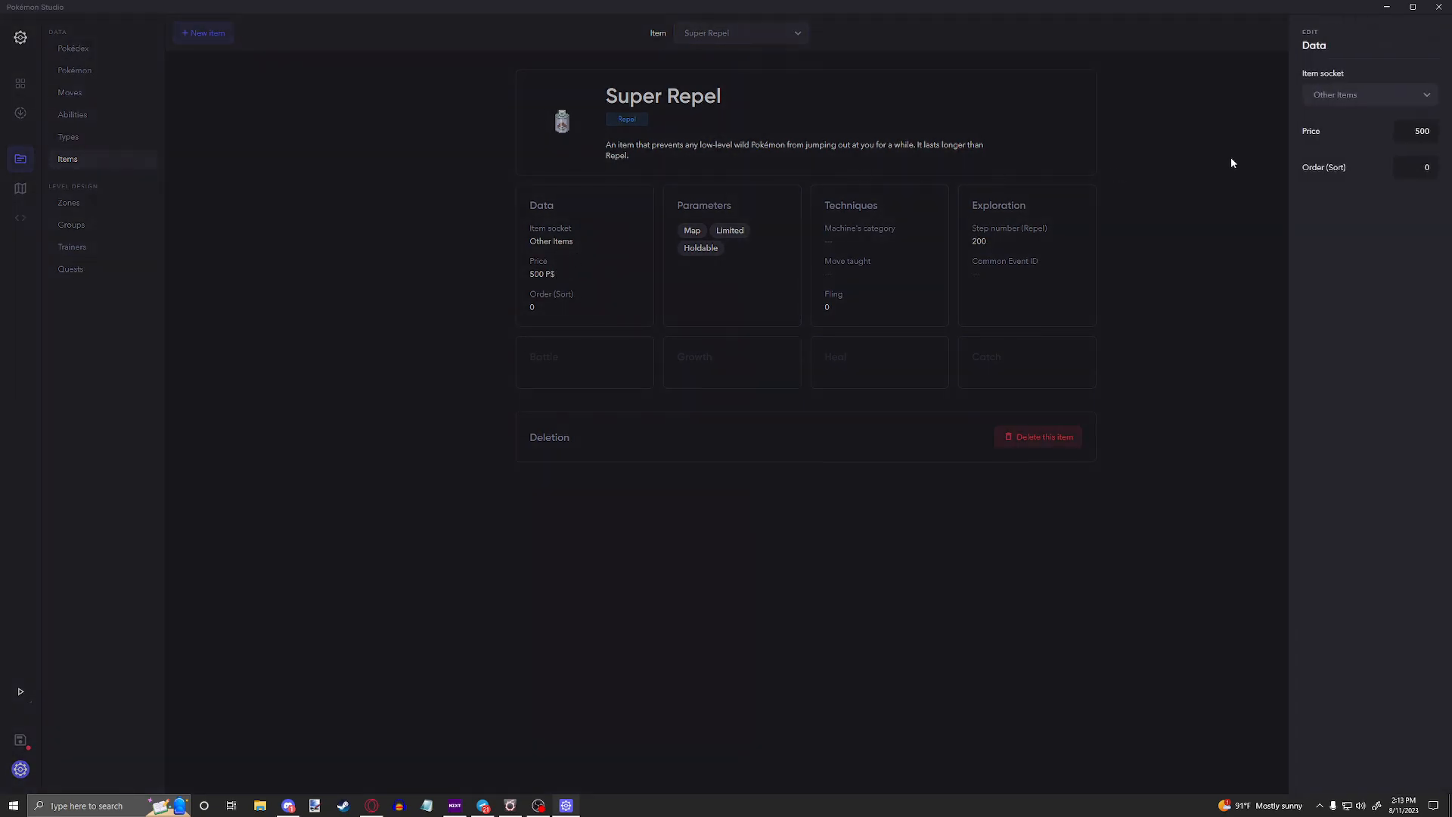
click(1006, 119)
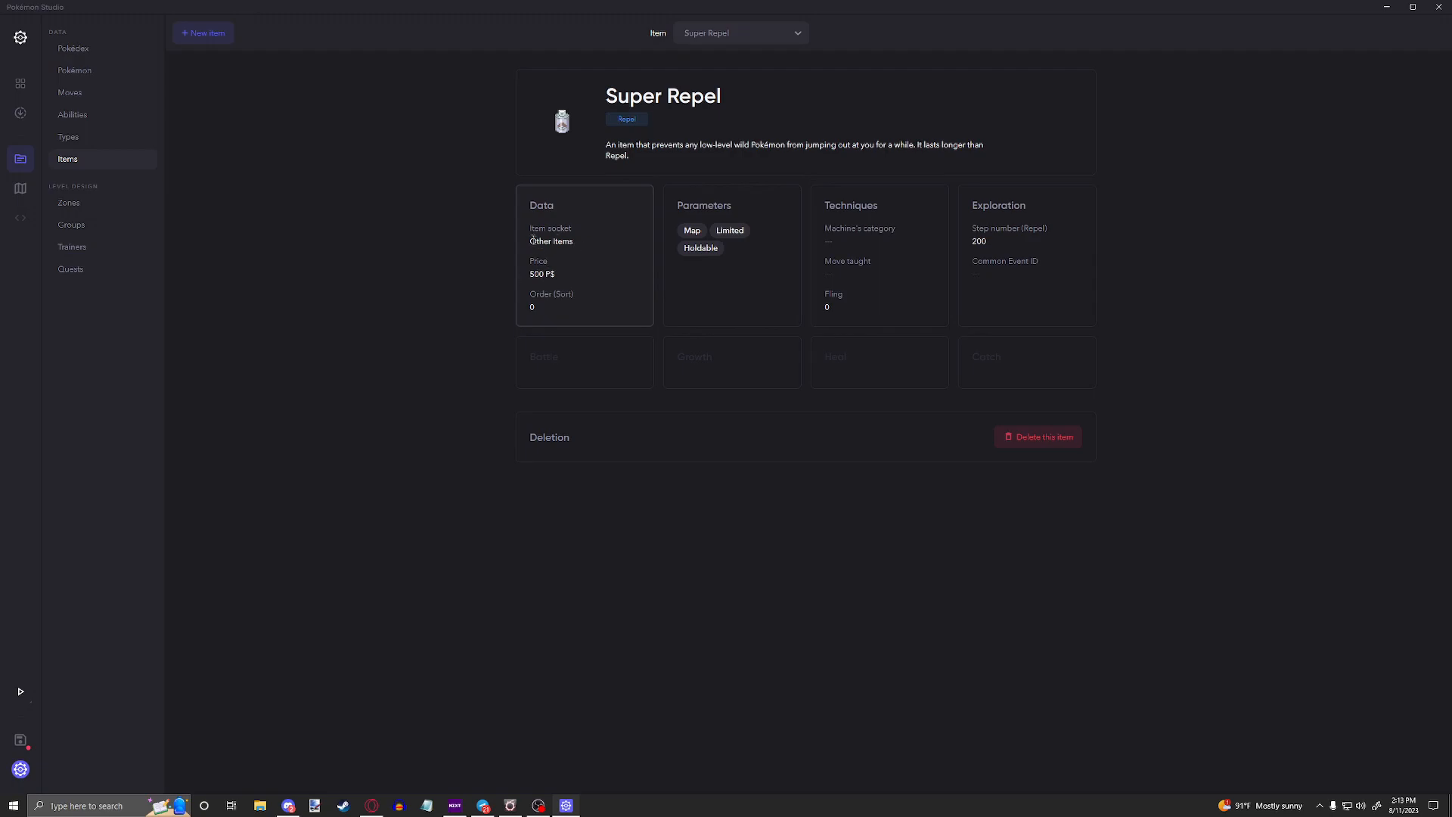
Step: View the Super Repel's usage parameters and its fling setting under techniques
click(675, 287)
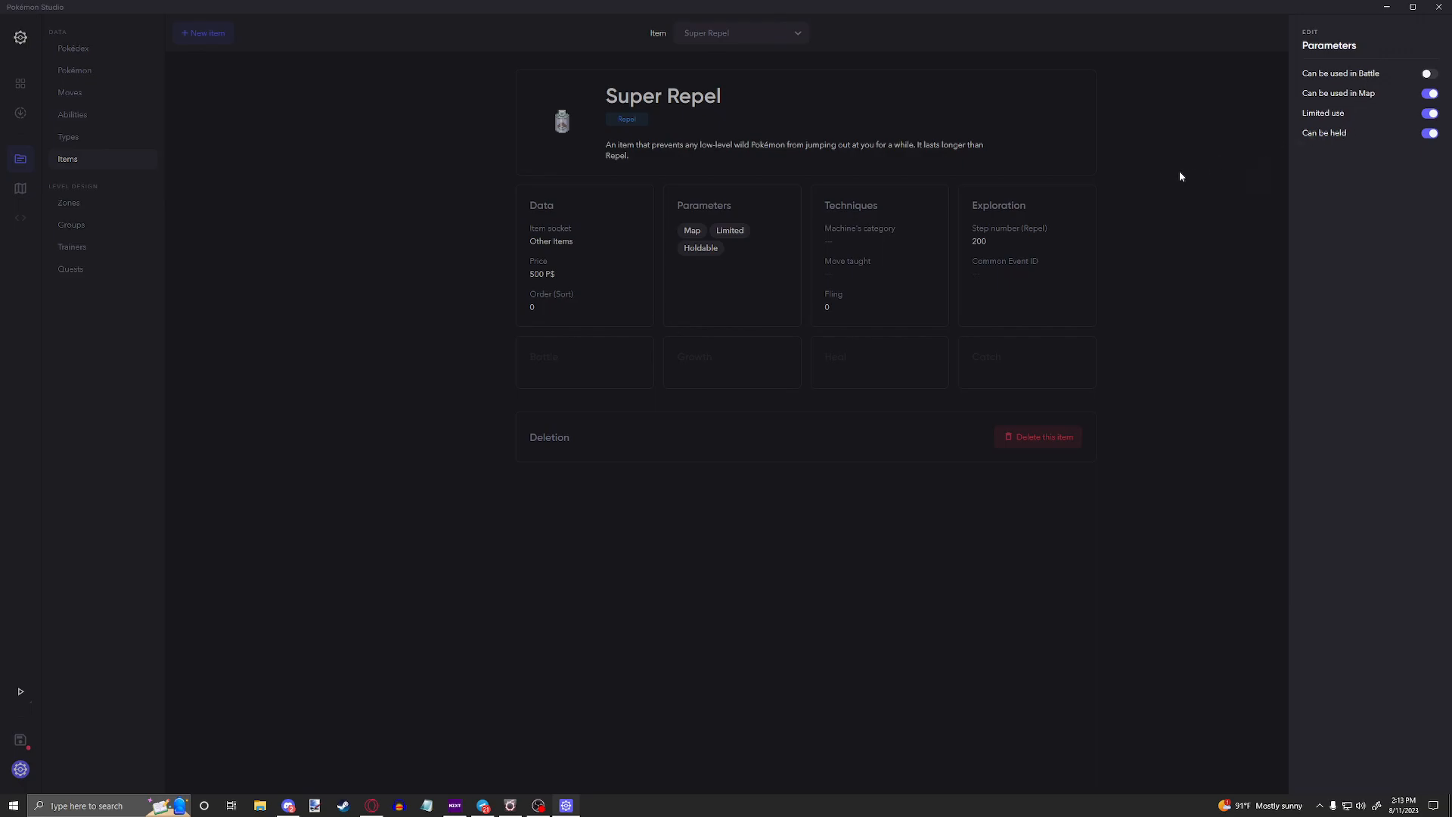
click(827, 283)
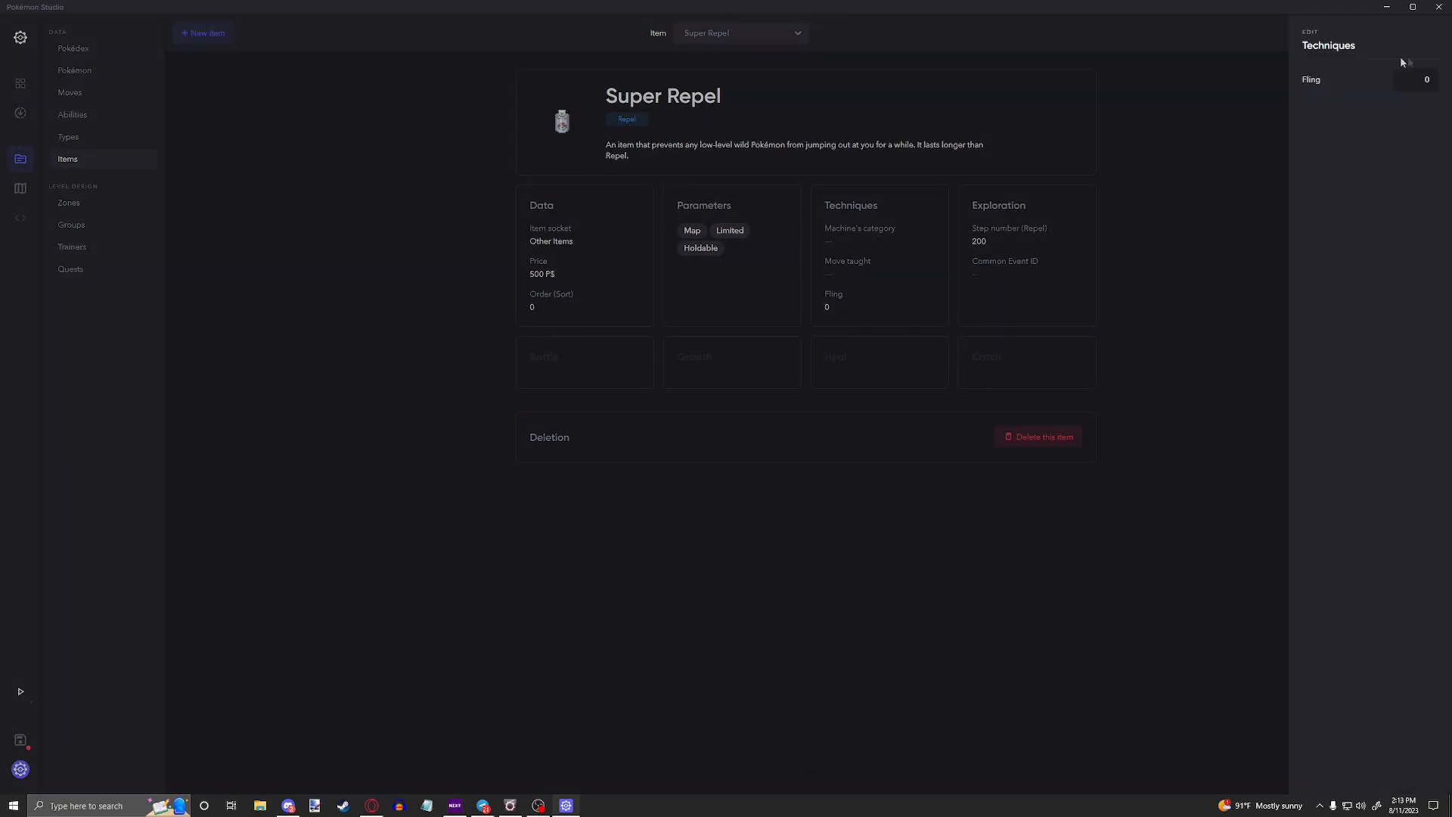
click(1150, 211)
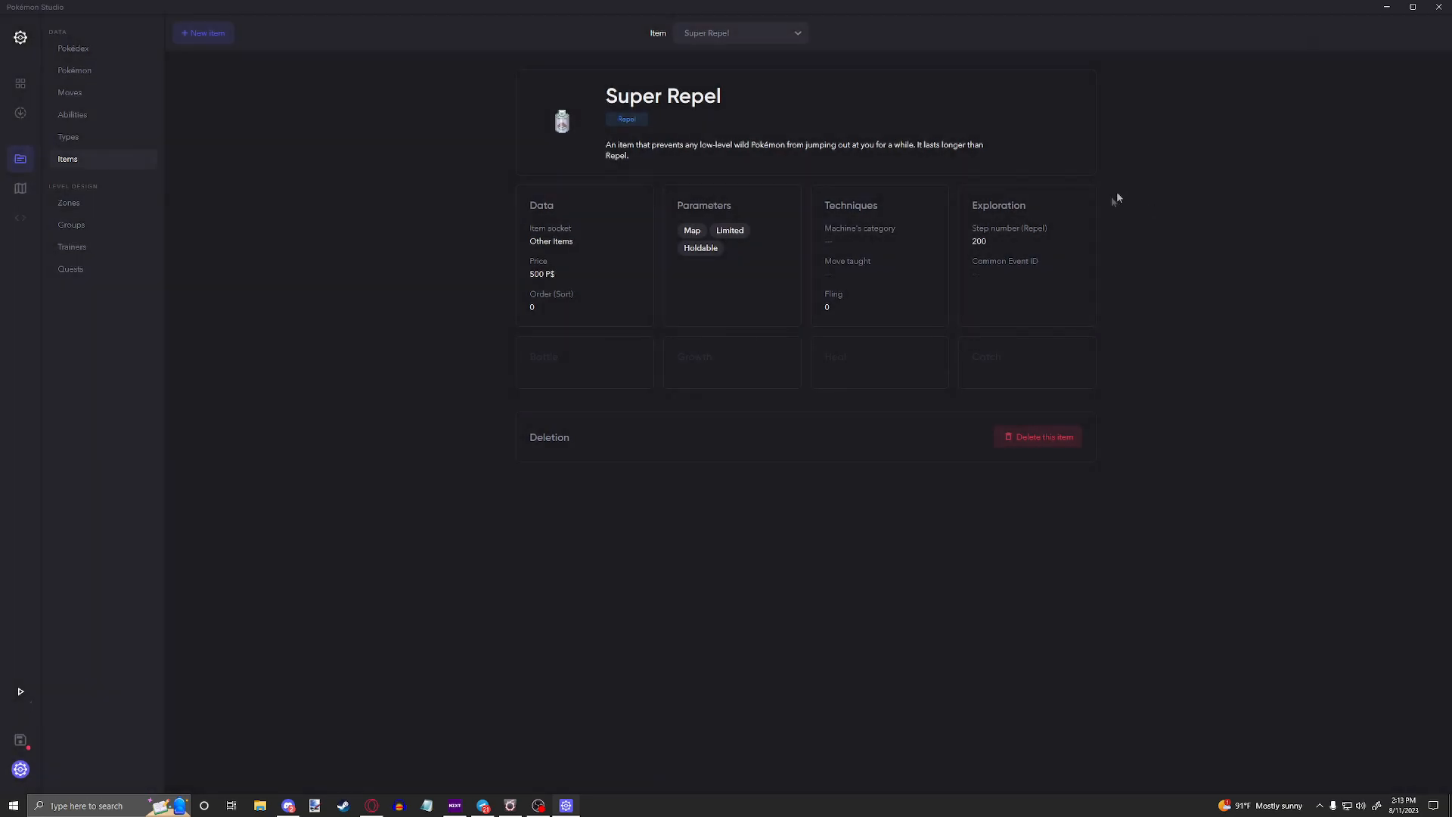
Step: Examine the repel step number in the Super Repel's exploration settings
click(1073, 235)
double_click(1418, 79)
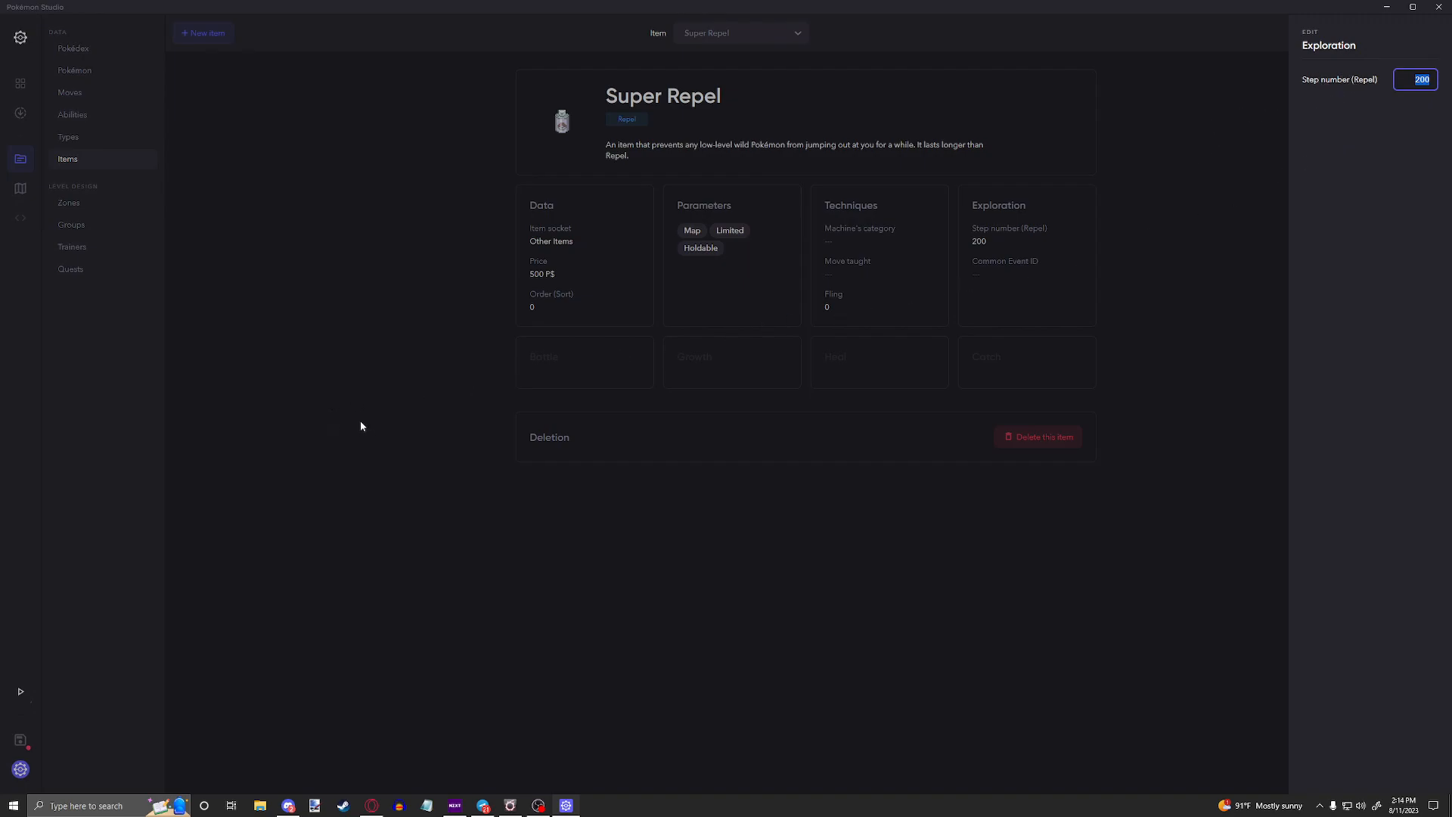
click(423, 532)
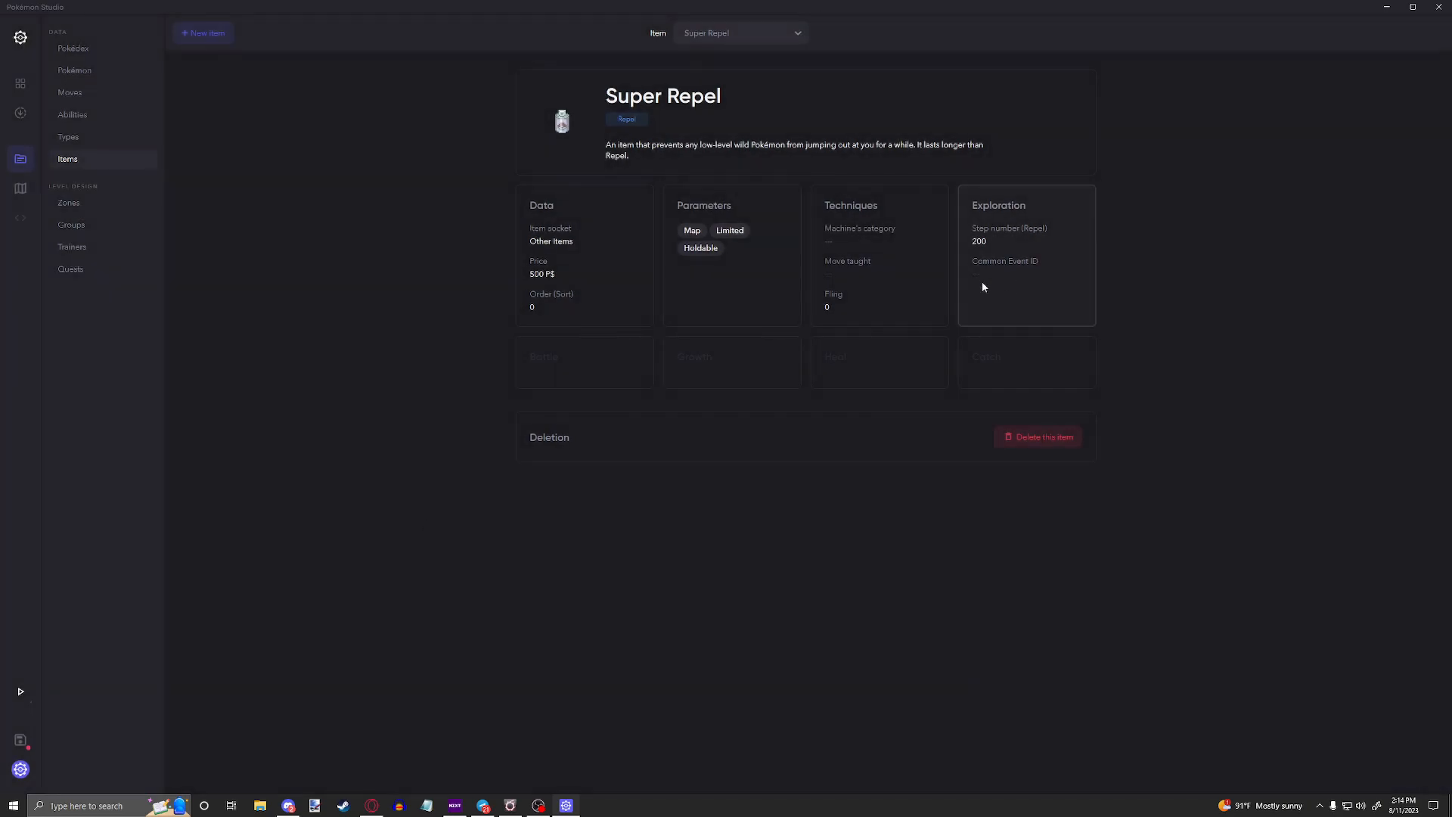
Step: Find and display the Journal item
click(775, 32)
text(jour)
key(Return)
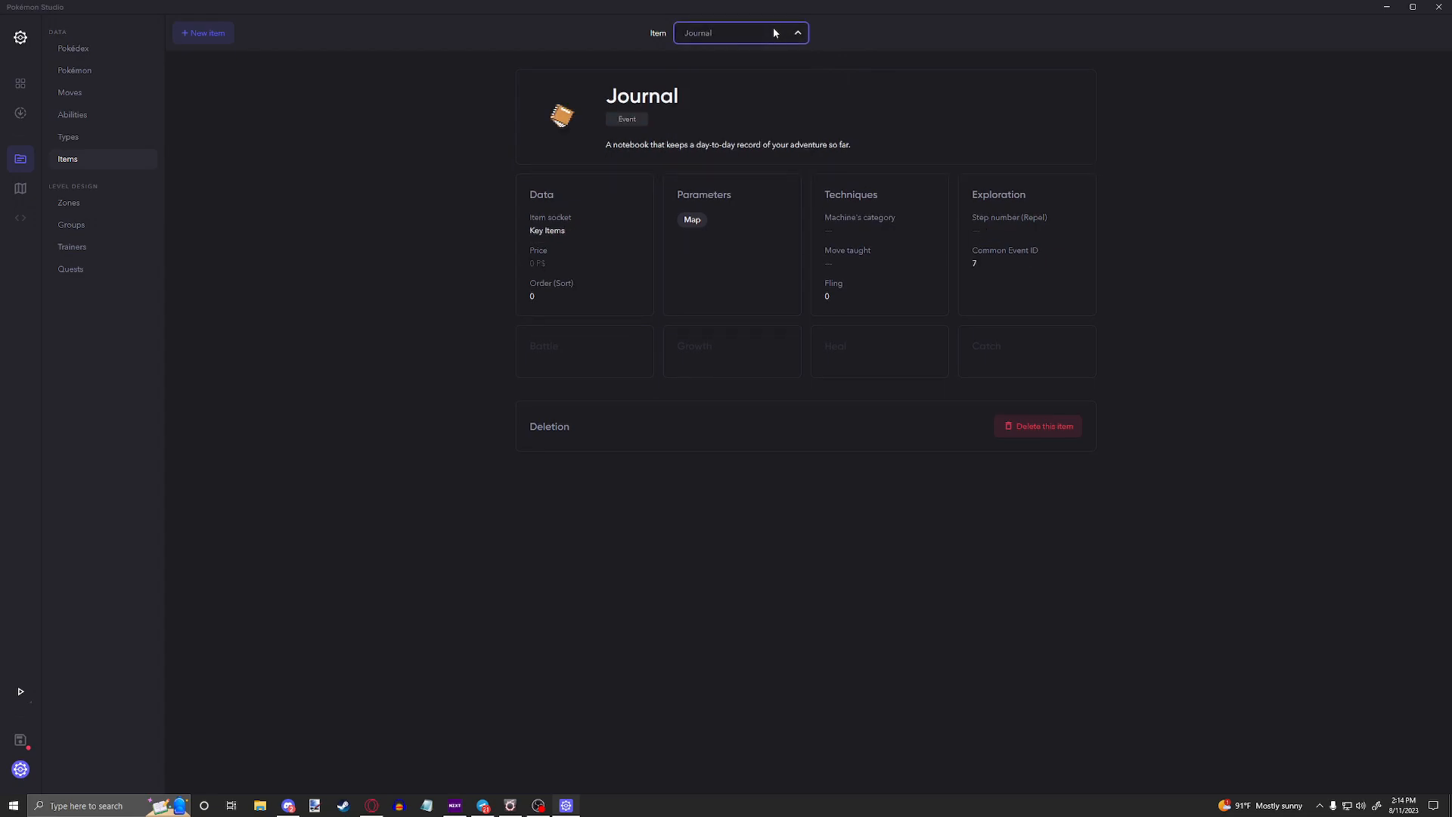
Step: Examine the Journal's usage parameters, data settings and the common event ID in its exploration settings
click(729, 220)
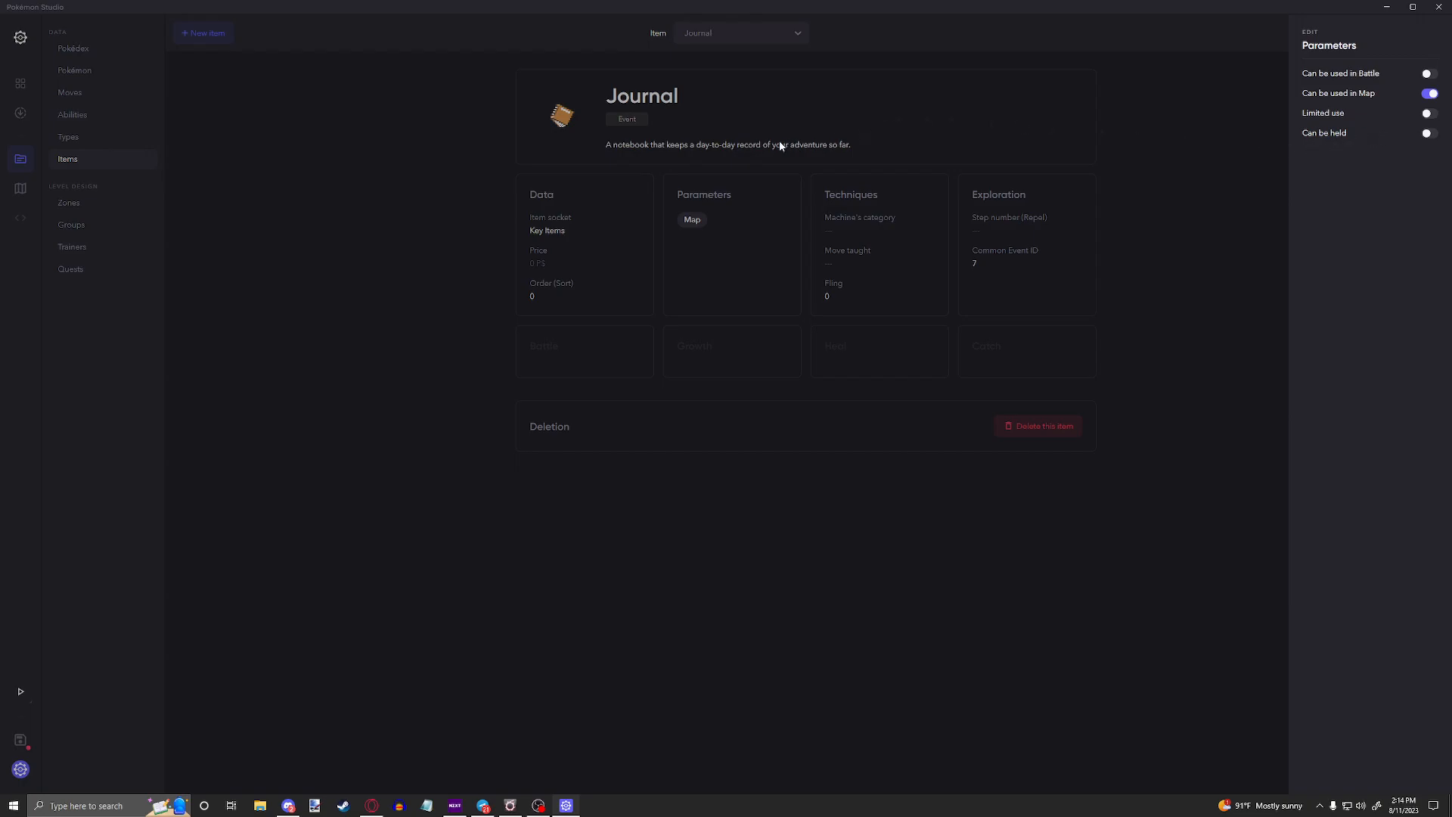
click(561, 232)
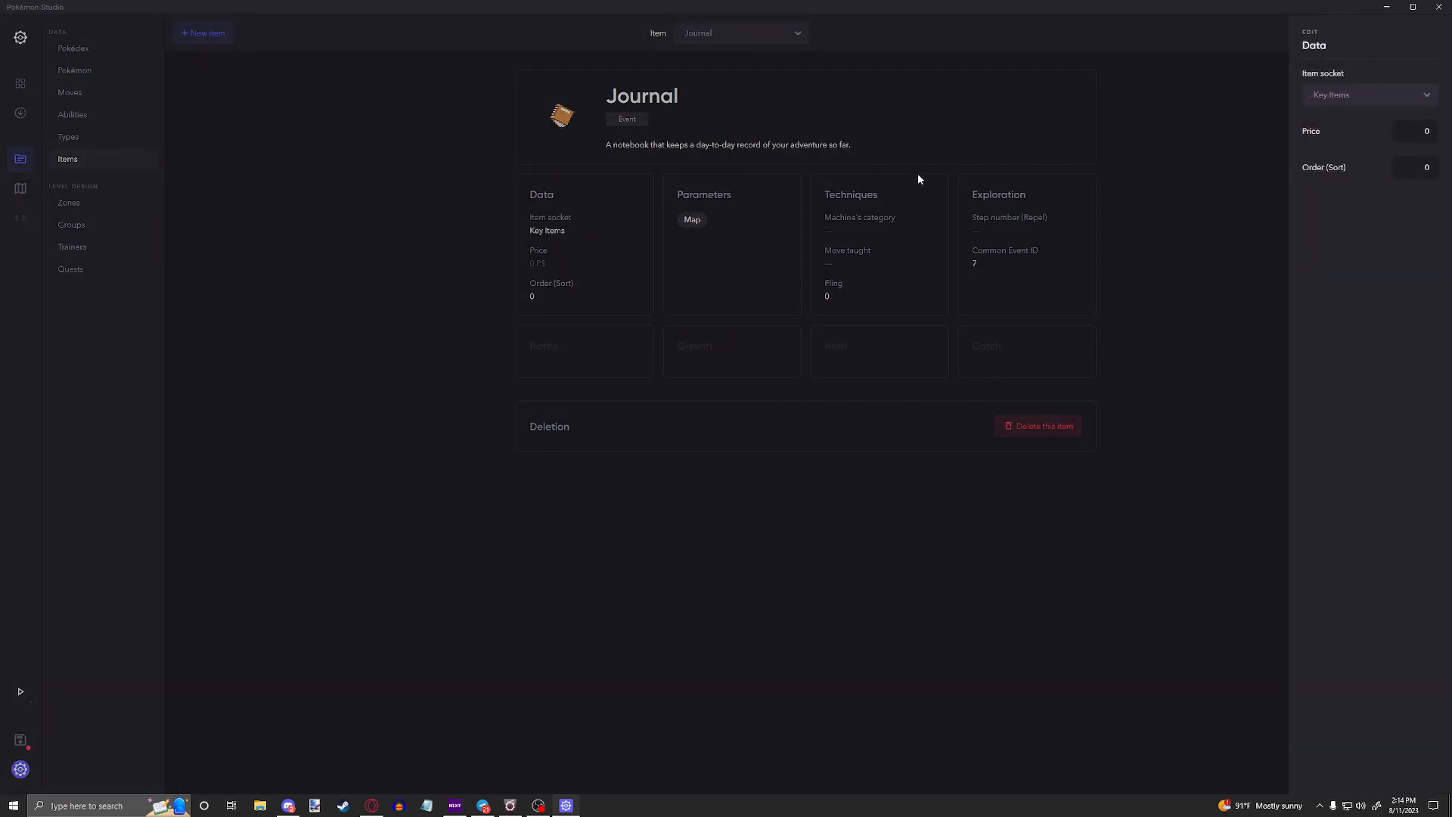
click(1028, 295)
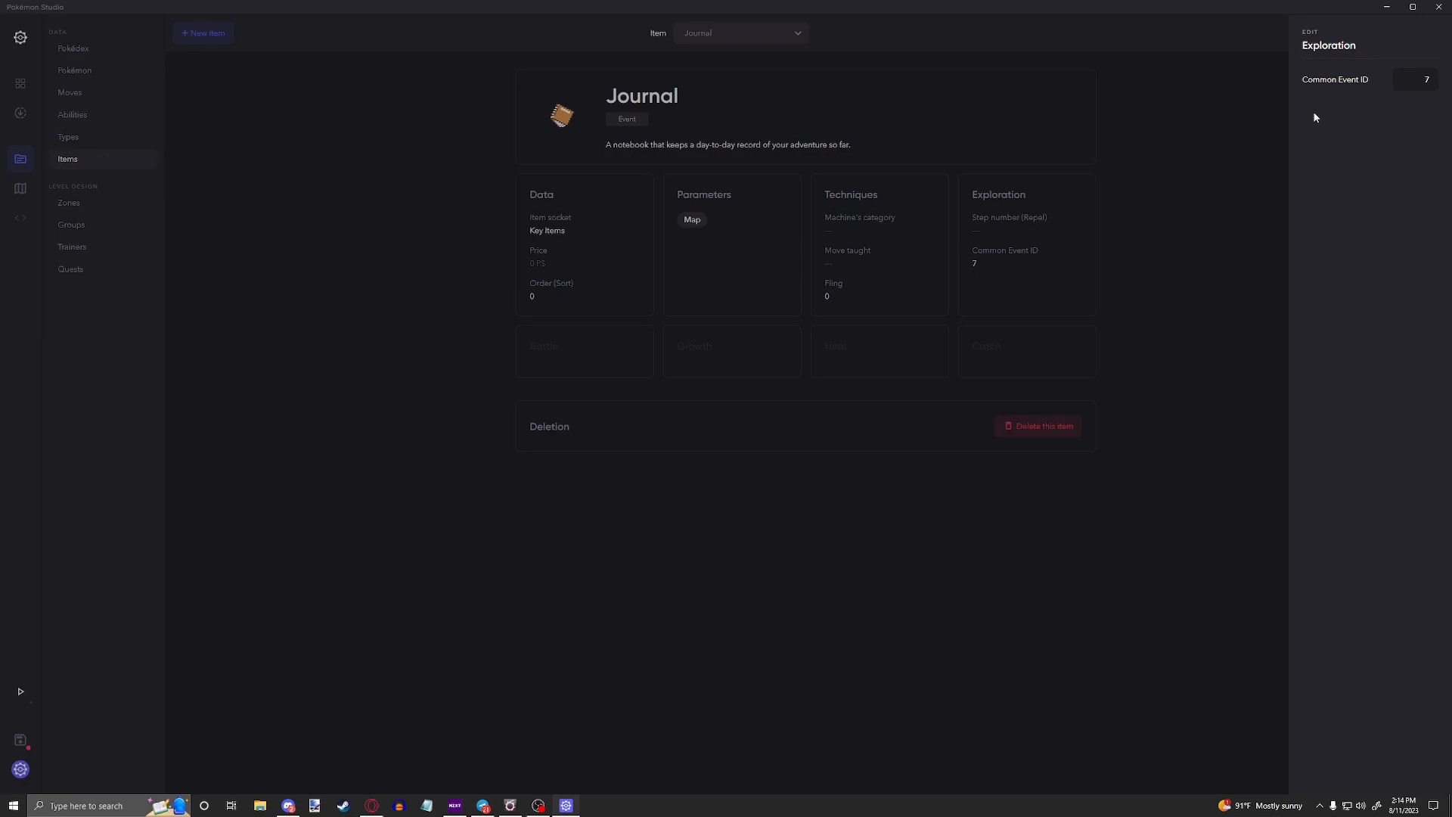
drag(1430, 80, 1372, 79)
click(1263, 162)
Step: Find and display the Old Rod item, followed by the Super Rod item
click(727, 42)
text(old rod)
key(Return)
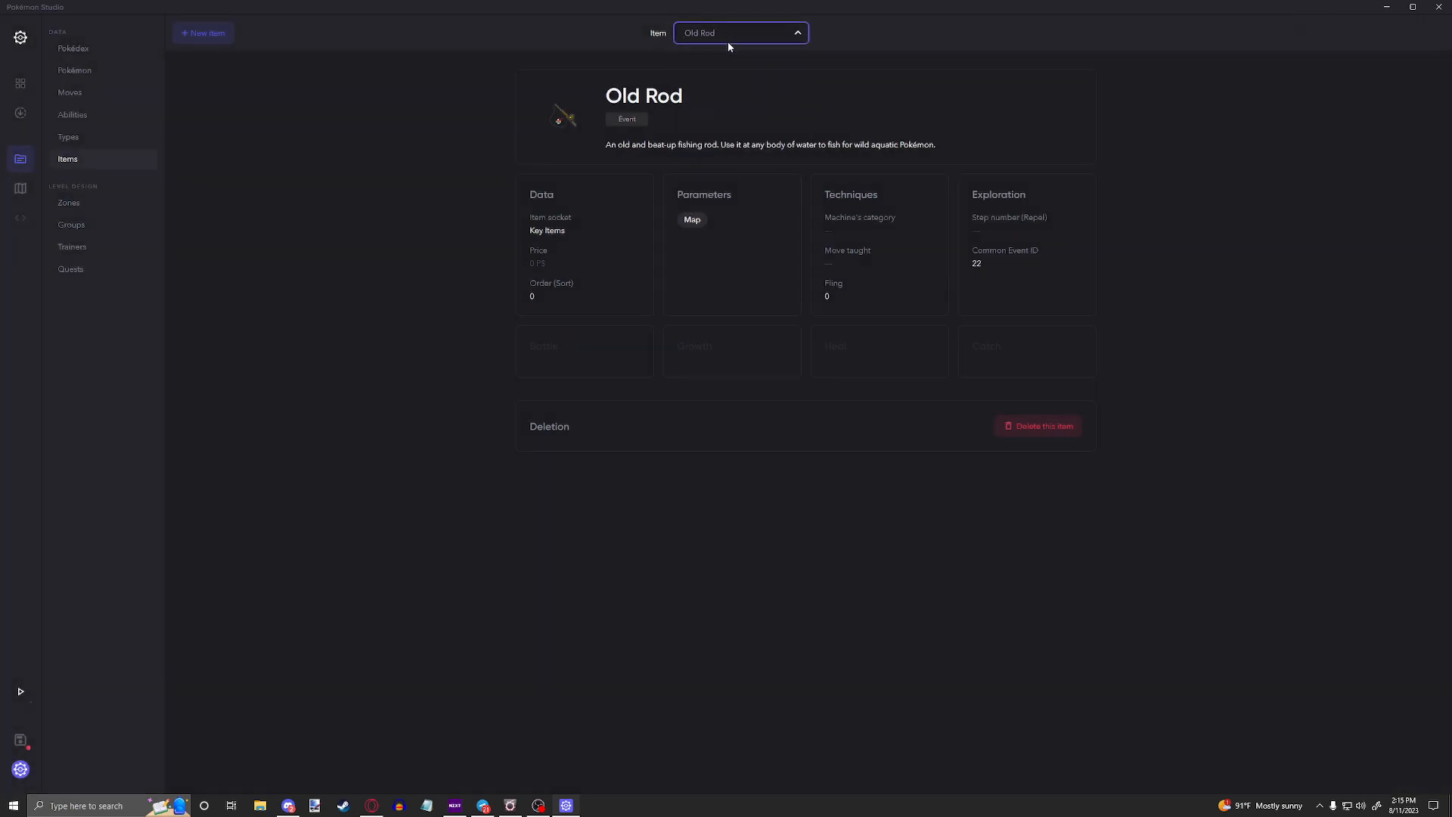
click(756, 38)
text(super rod)
key(Return)
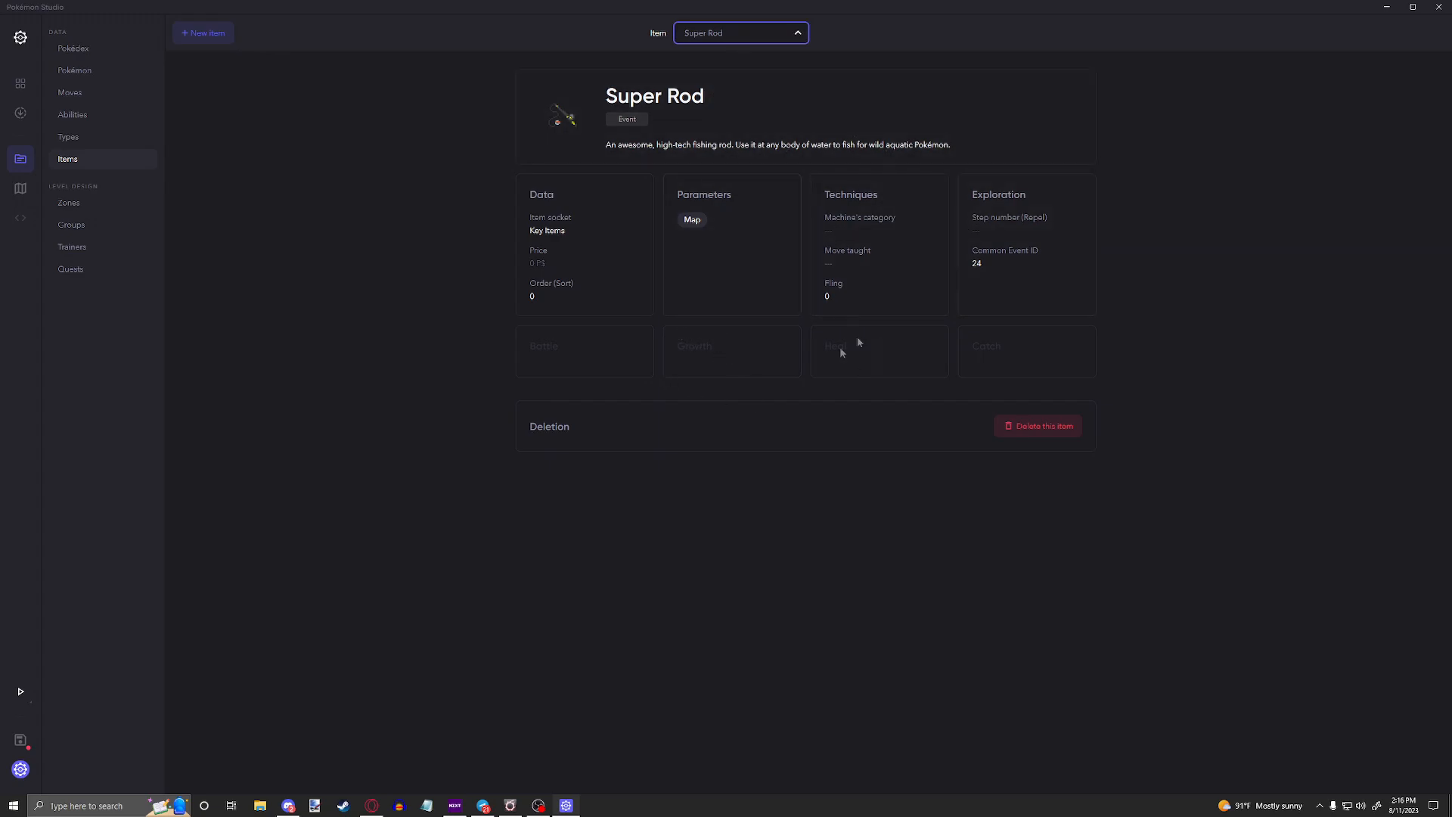
Step: Find and display the Super Potion item
click(705, 30)
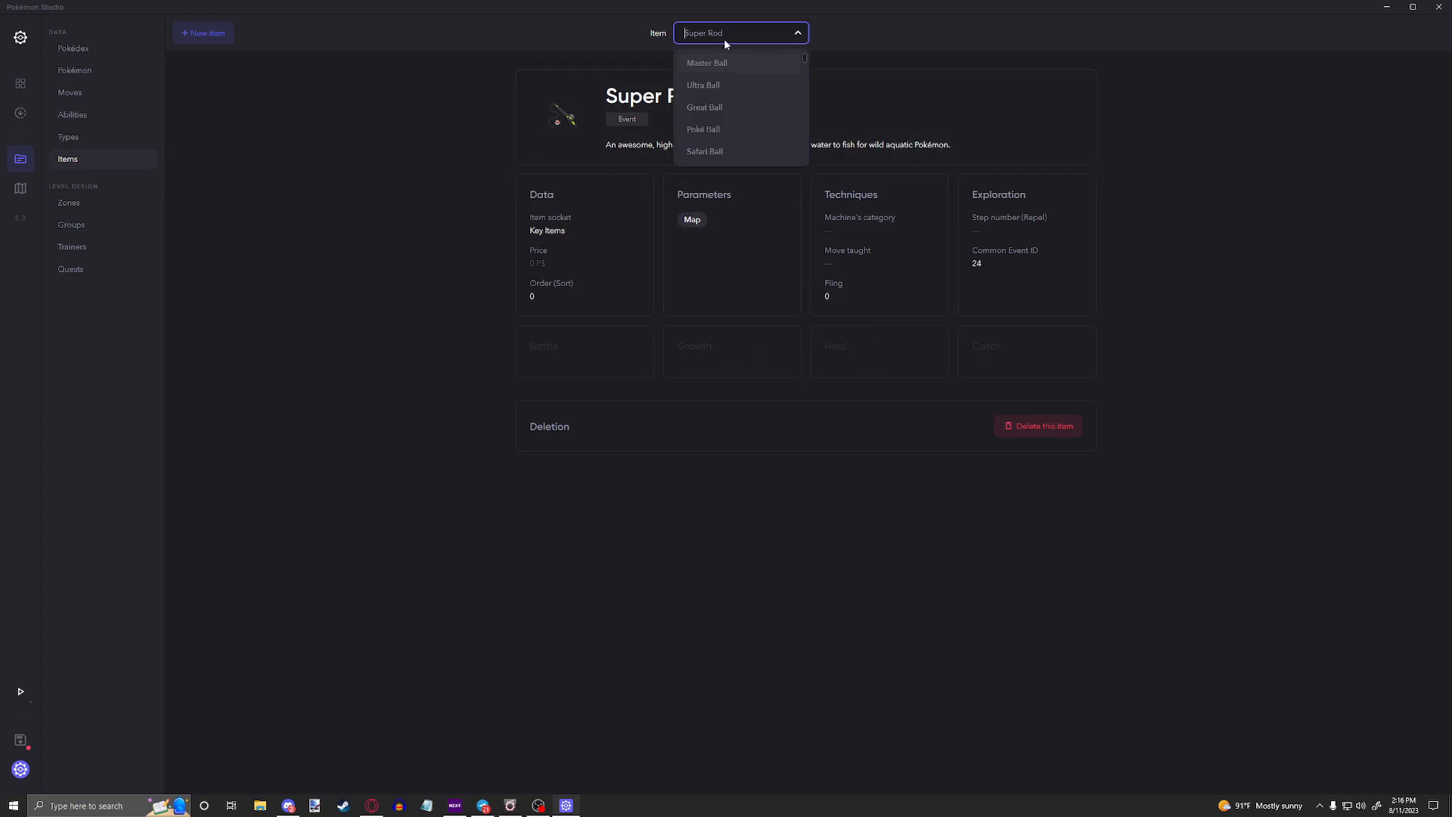
text(syoer)
key(BackSpace)
key(BackSpace)
key(BackSpace)
key(BackSpace)
key(BackSpace)
key(BackSpace)
text(uper Potion)
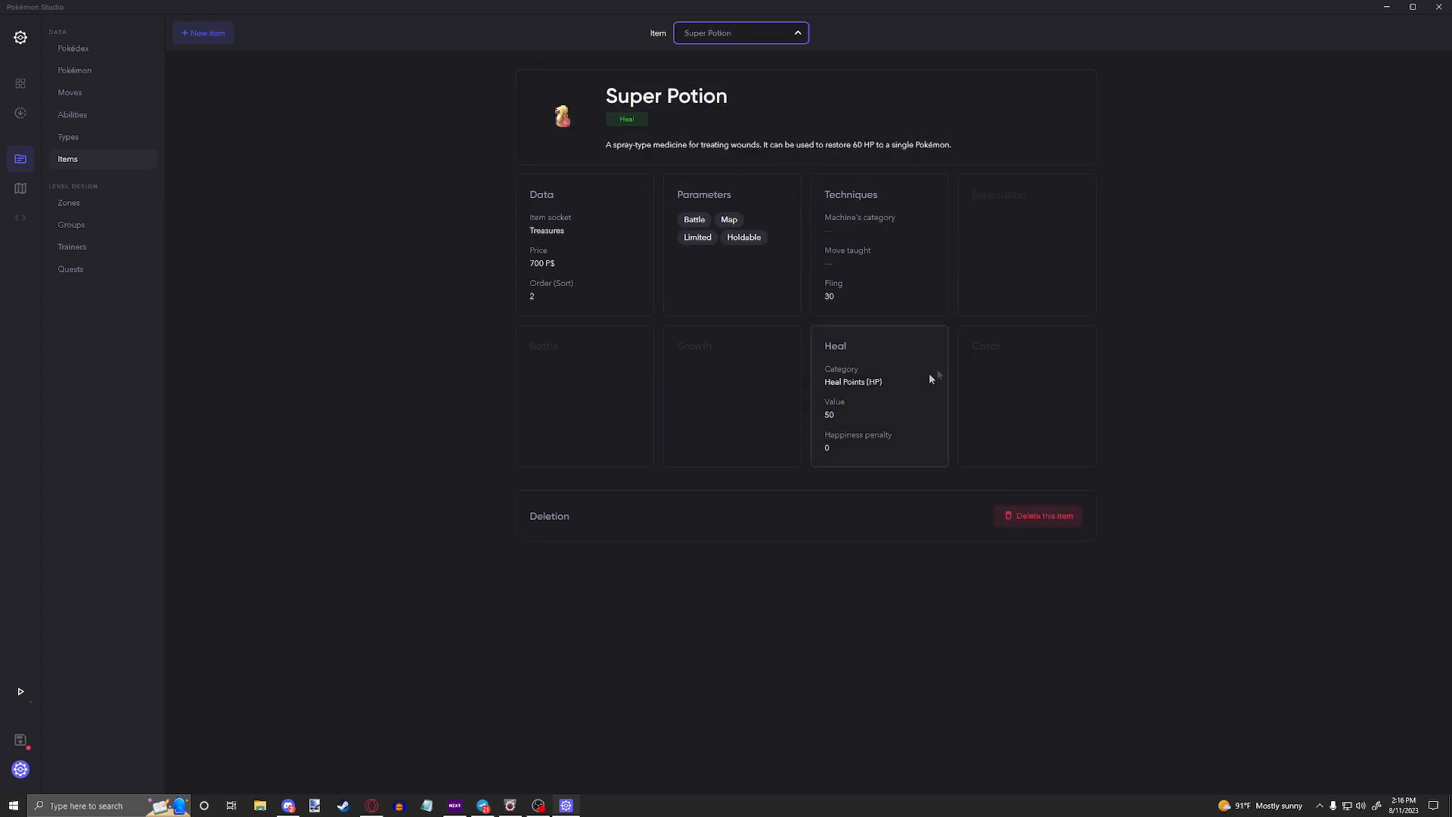
Step: Set the Super Potion's heal category to Battle - Boost
click(870, 380)
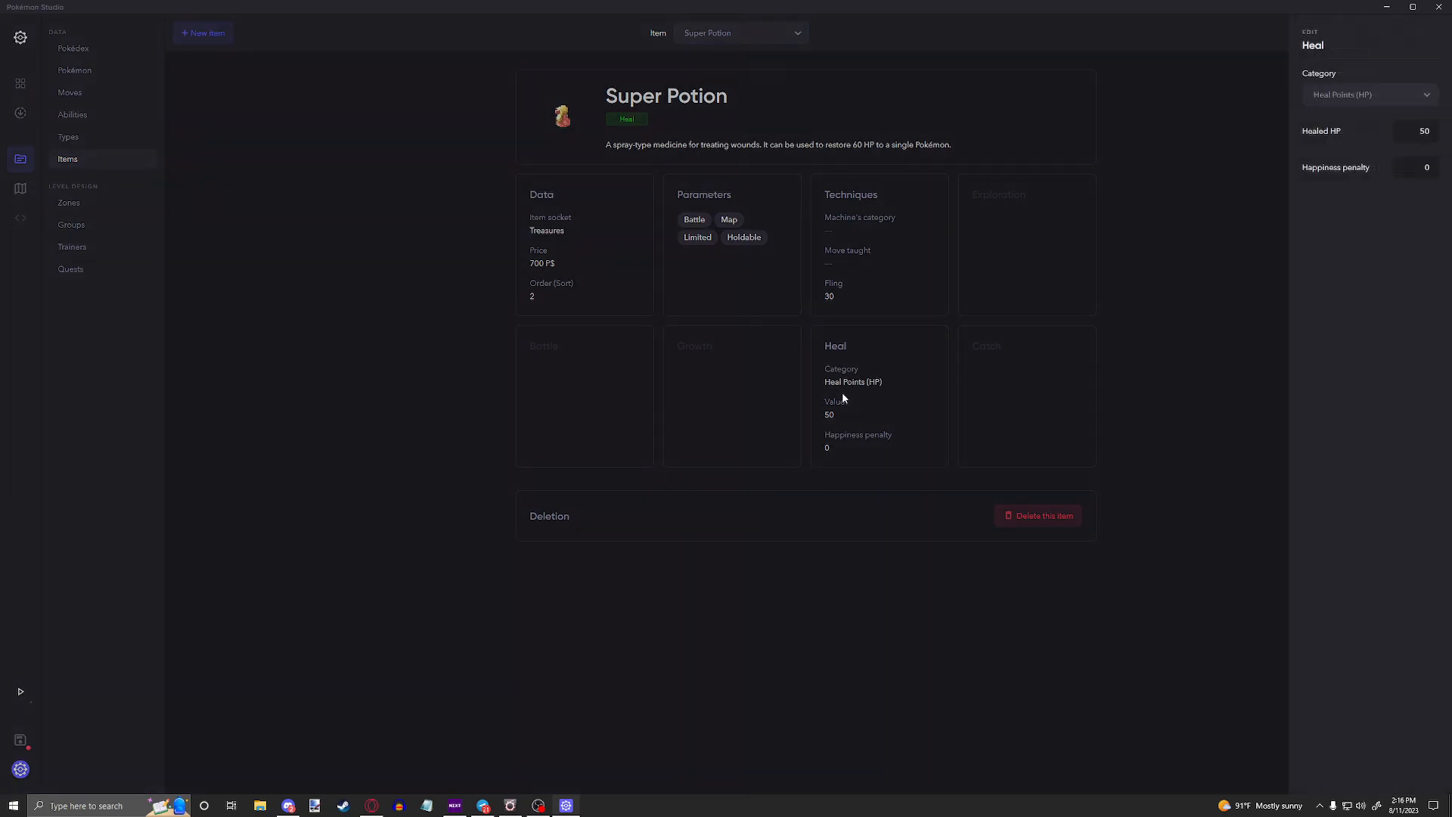
click(1335, 97)
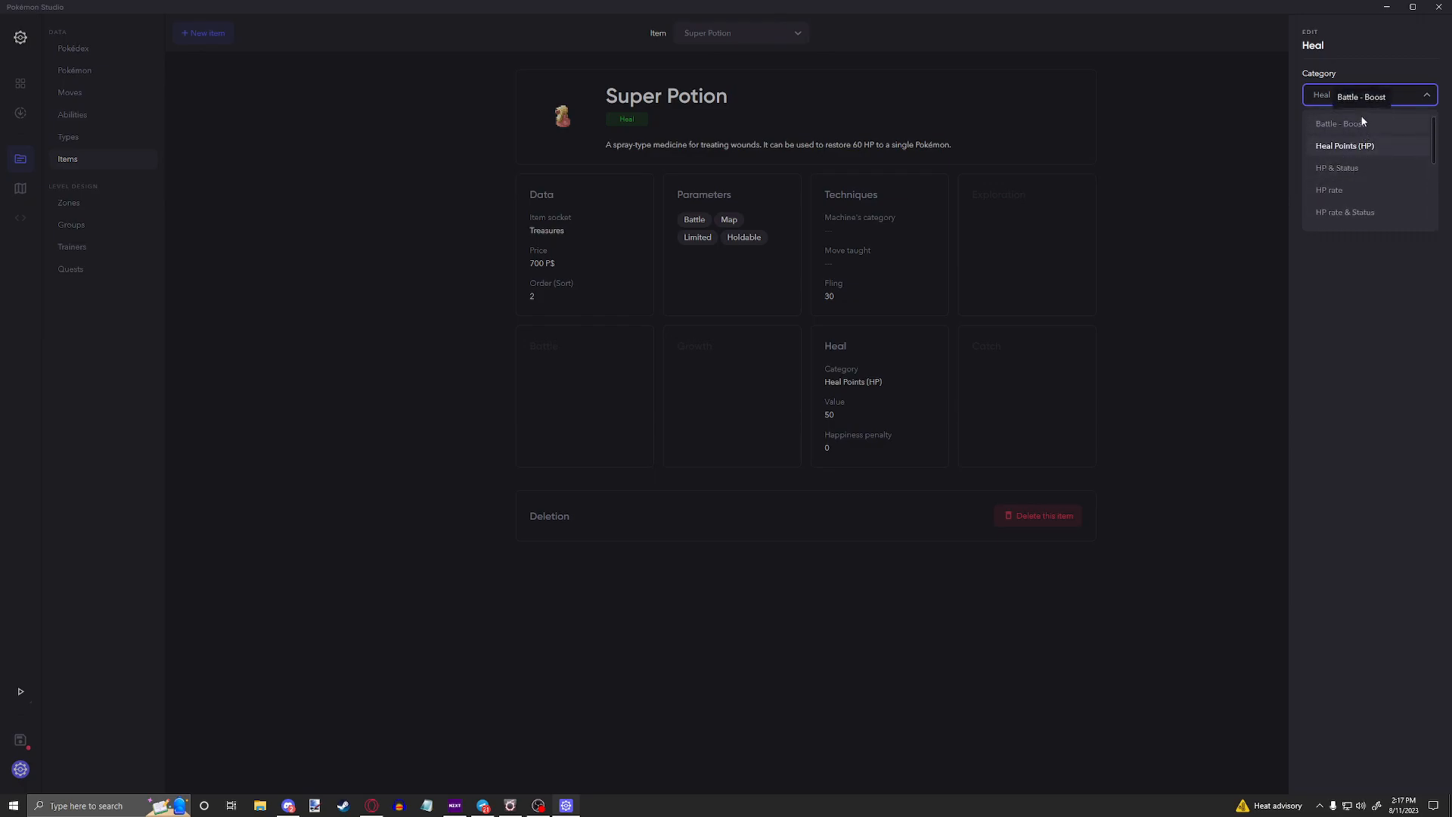
click(1340, 123)
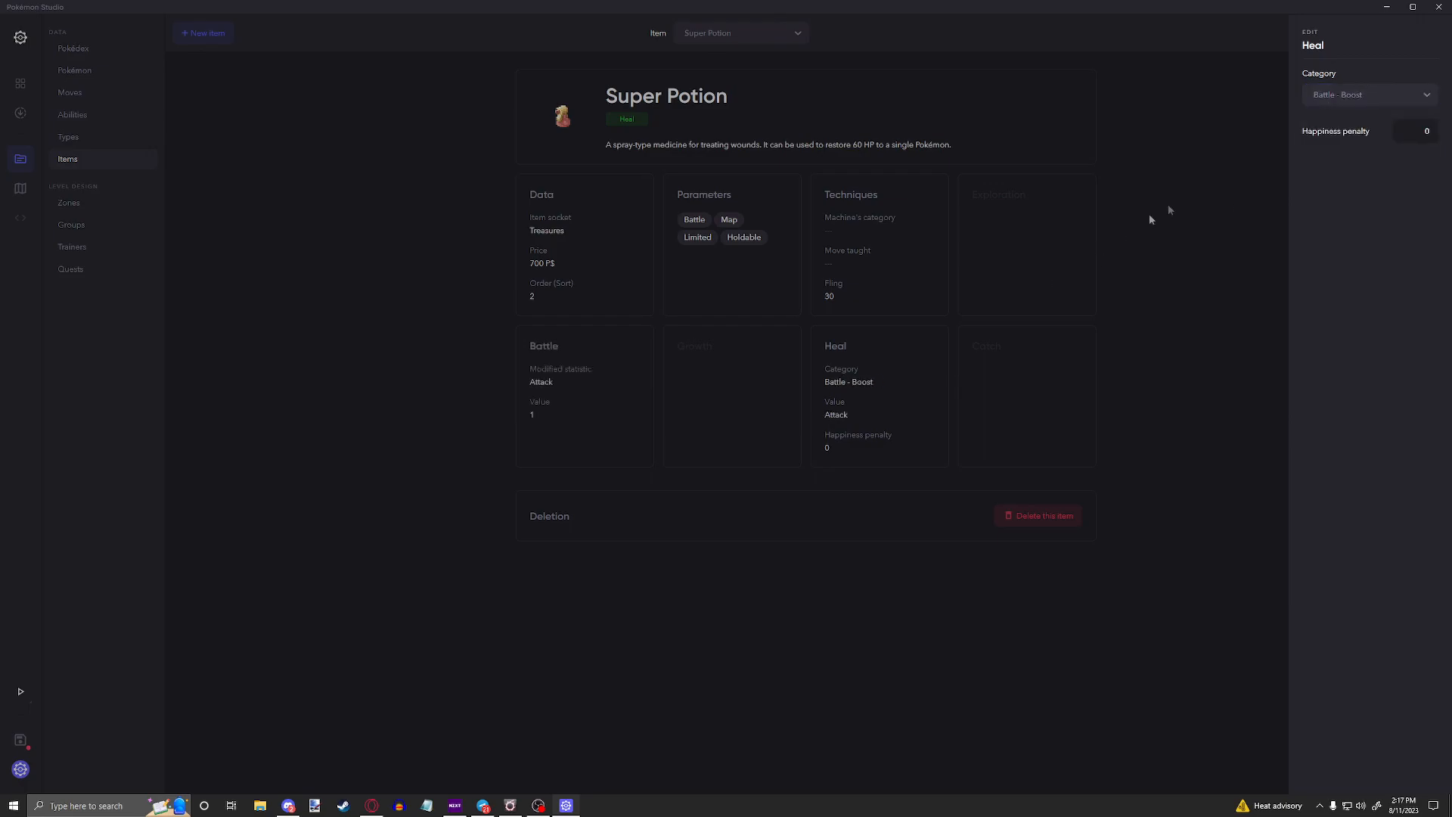
Step: Examine the Super Potion's happiness penalty and the modified statistic choices in its battle settings
click(582, 394)
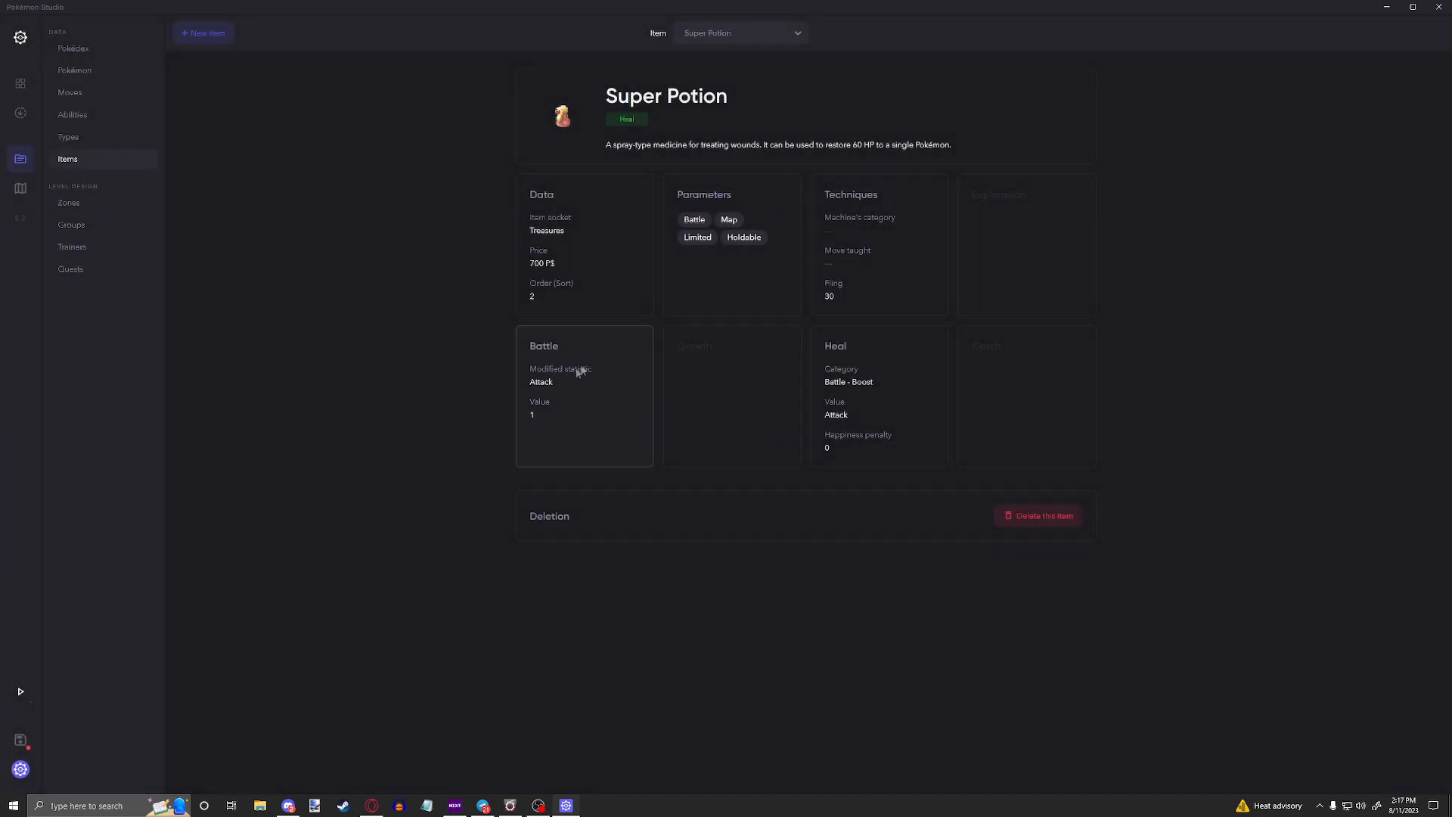
click(857, 394)
click(1416, 130)
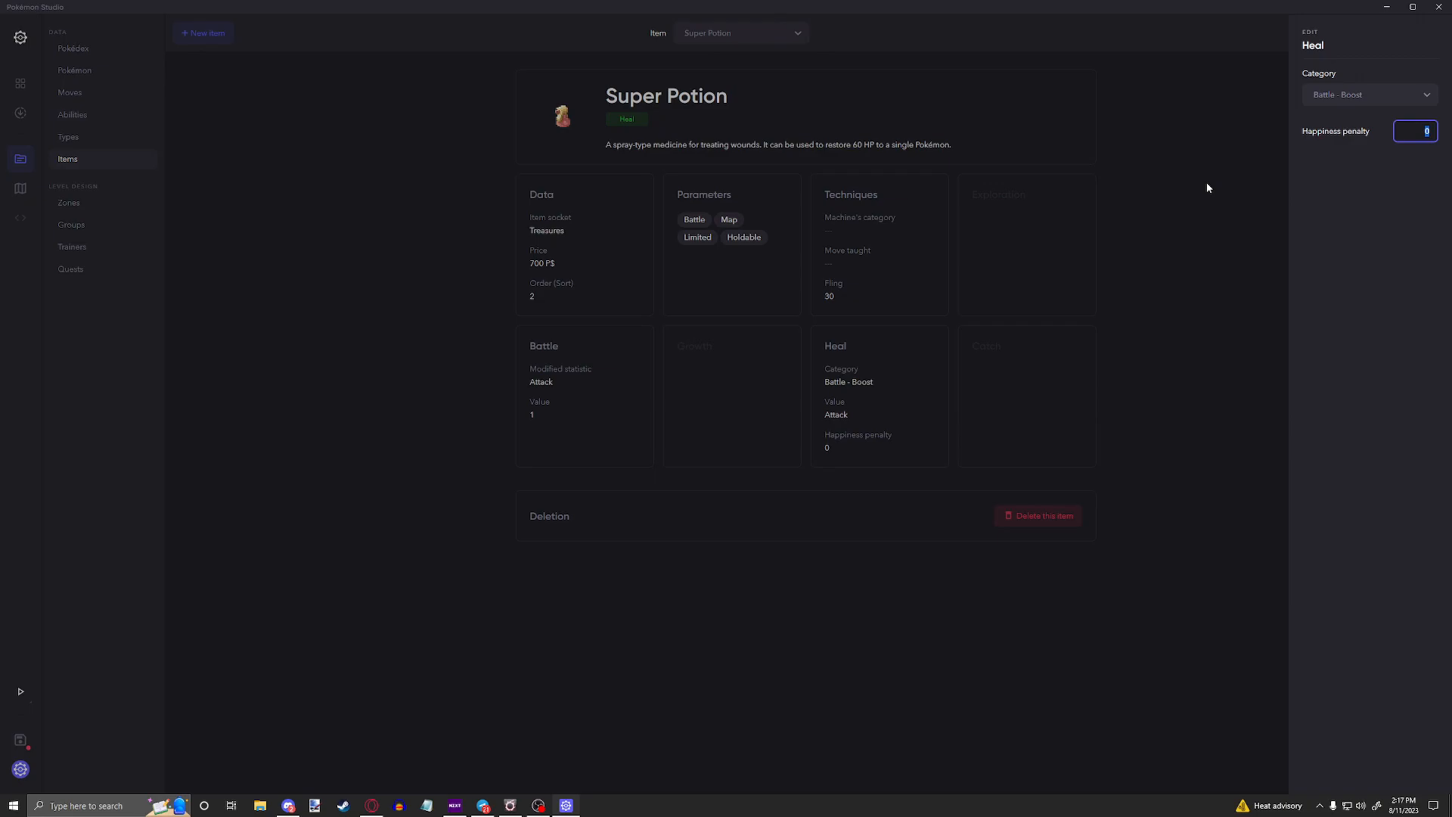
click(574, 378)
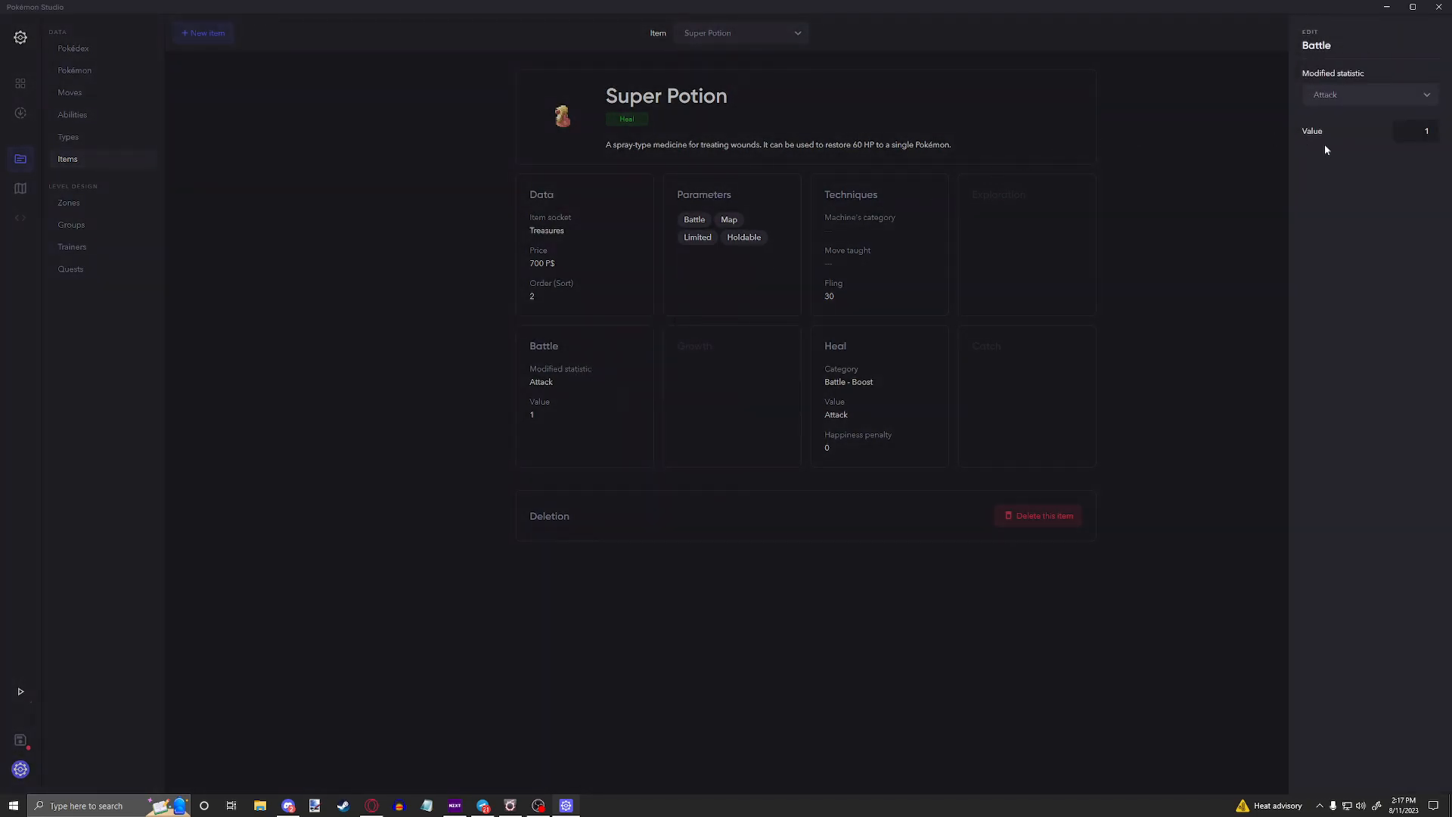
click(1329, 95)
scroll(1332, 201, up, 2)
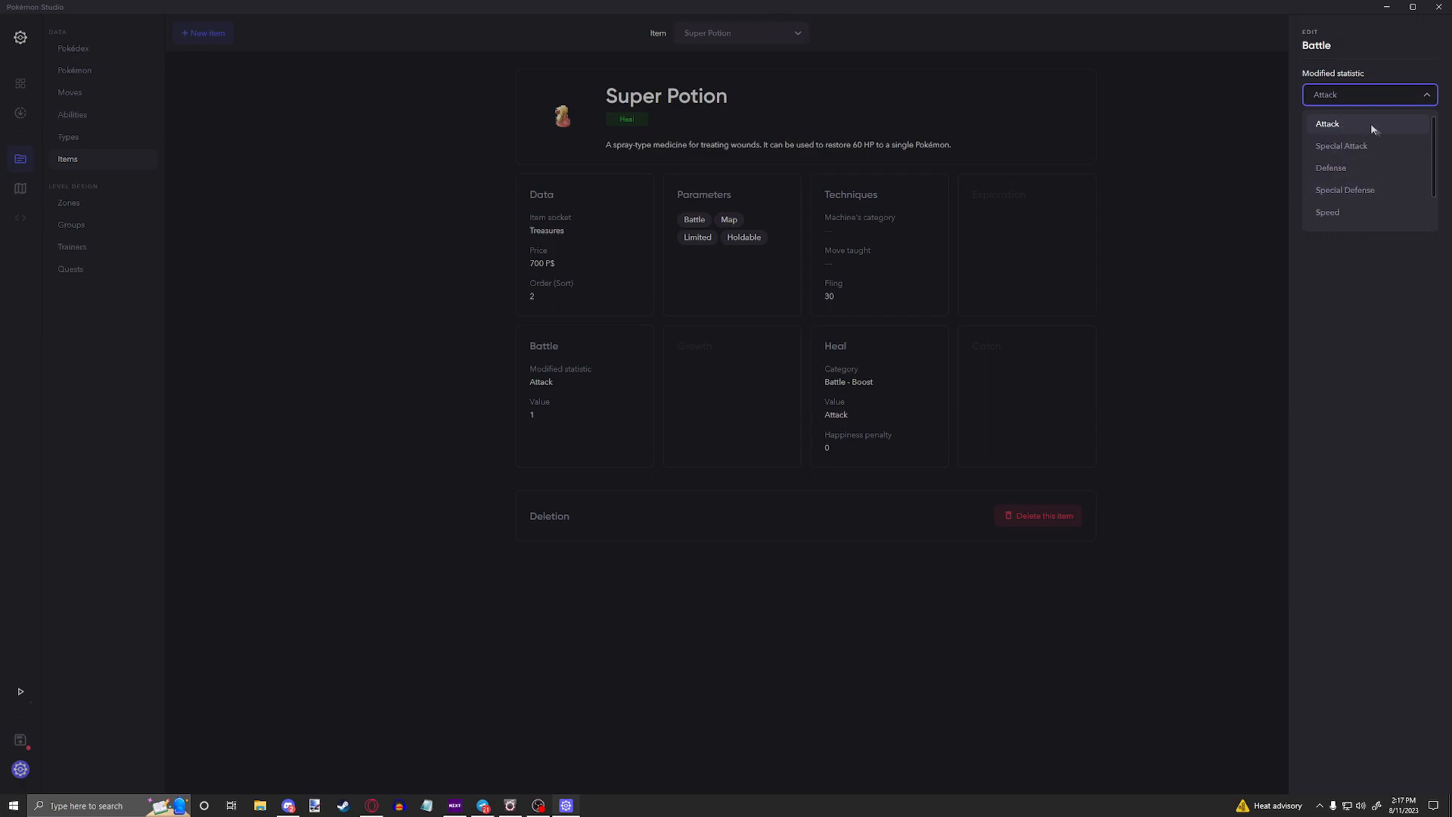
click(959, 348)
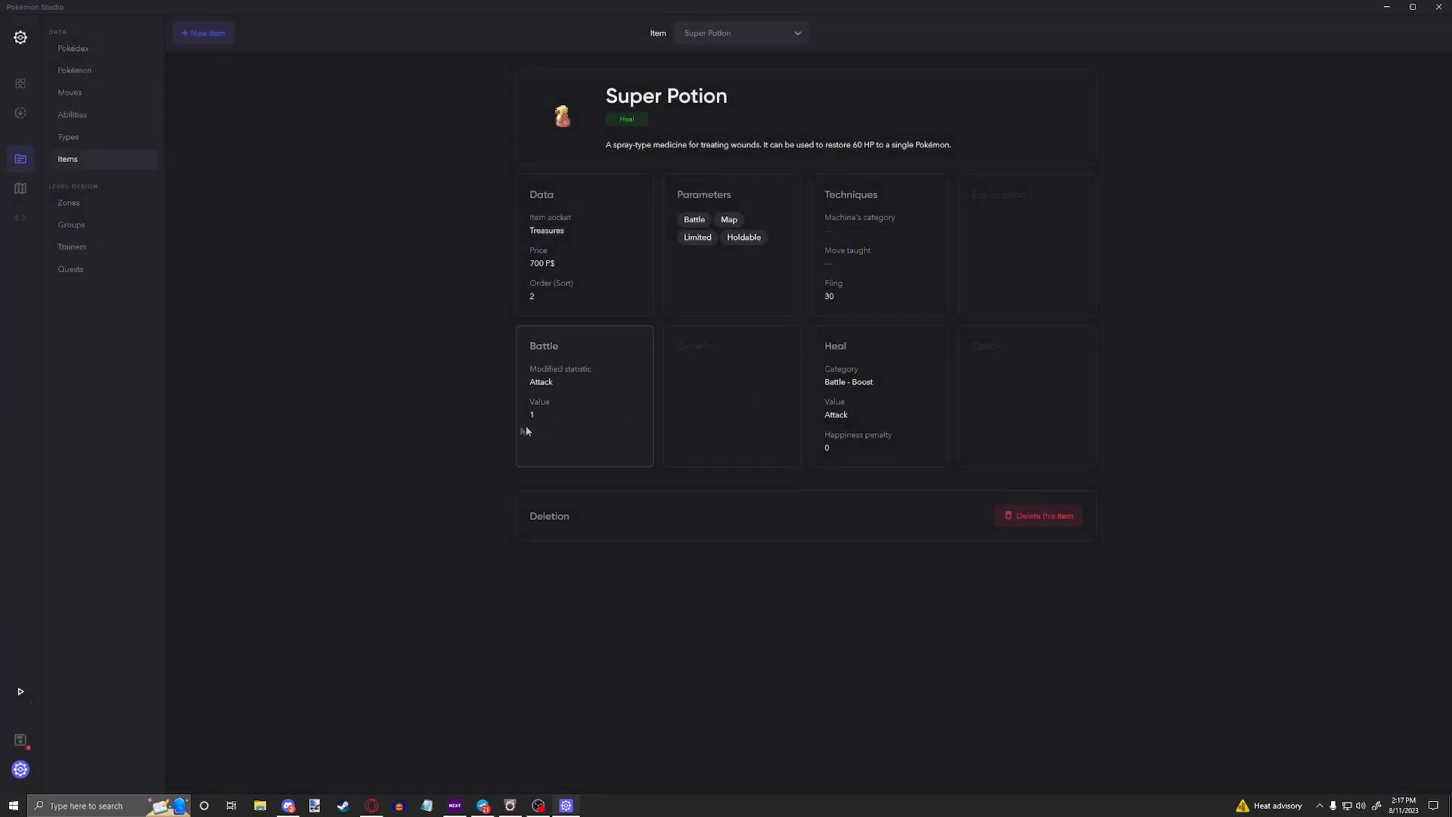
Step: Try a value of 12 for the Attack boost in the battle settings and clear the extra digit
click(616, 374)
key(Left)
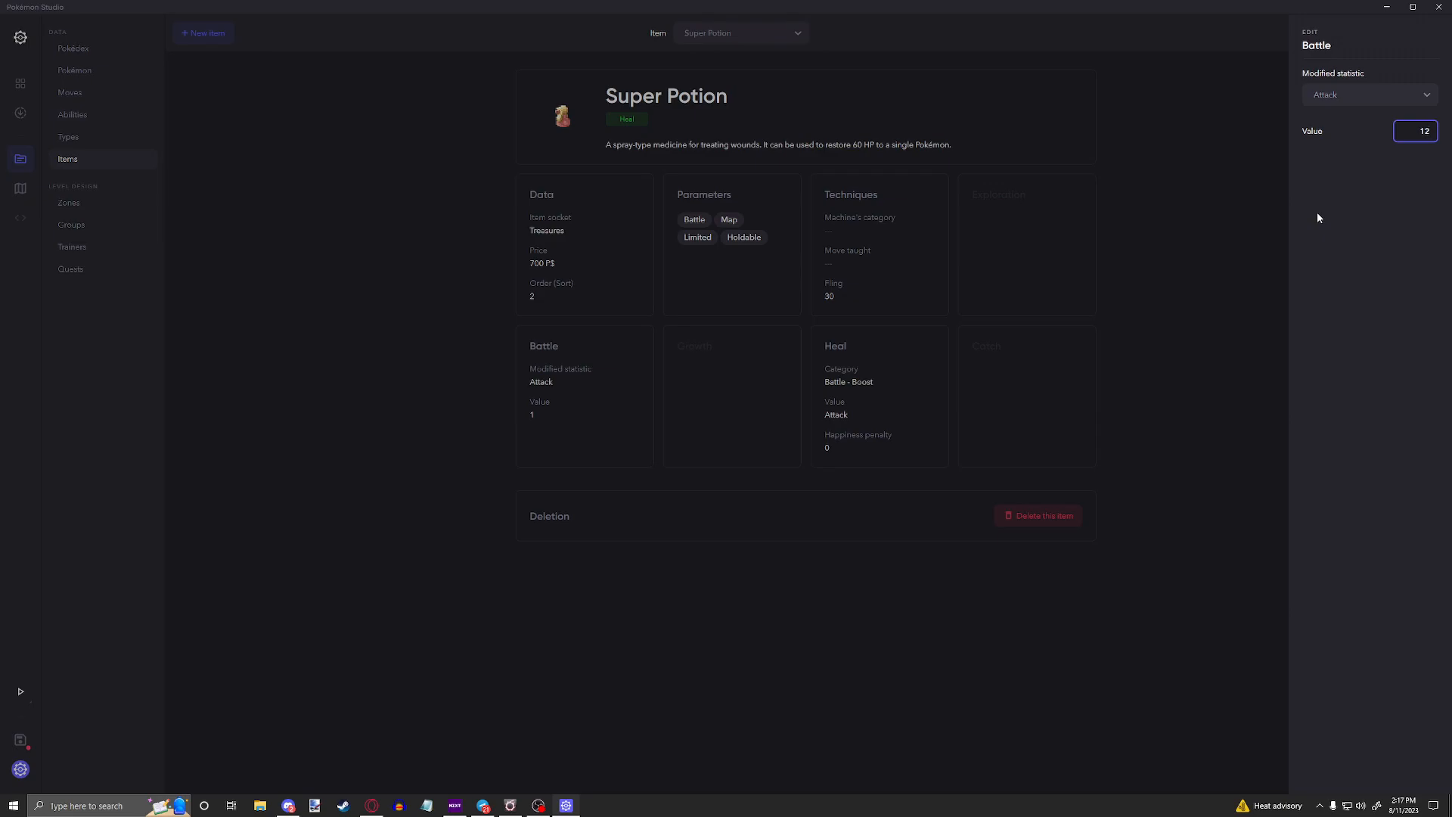
key(BackSpace)
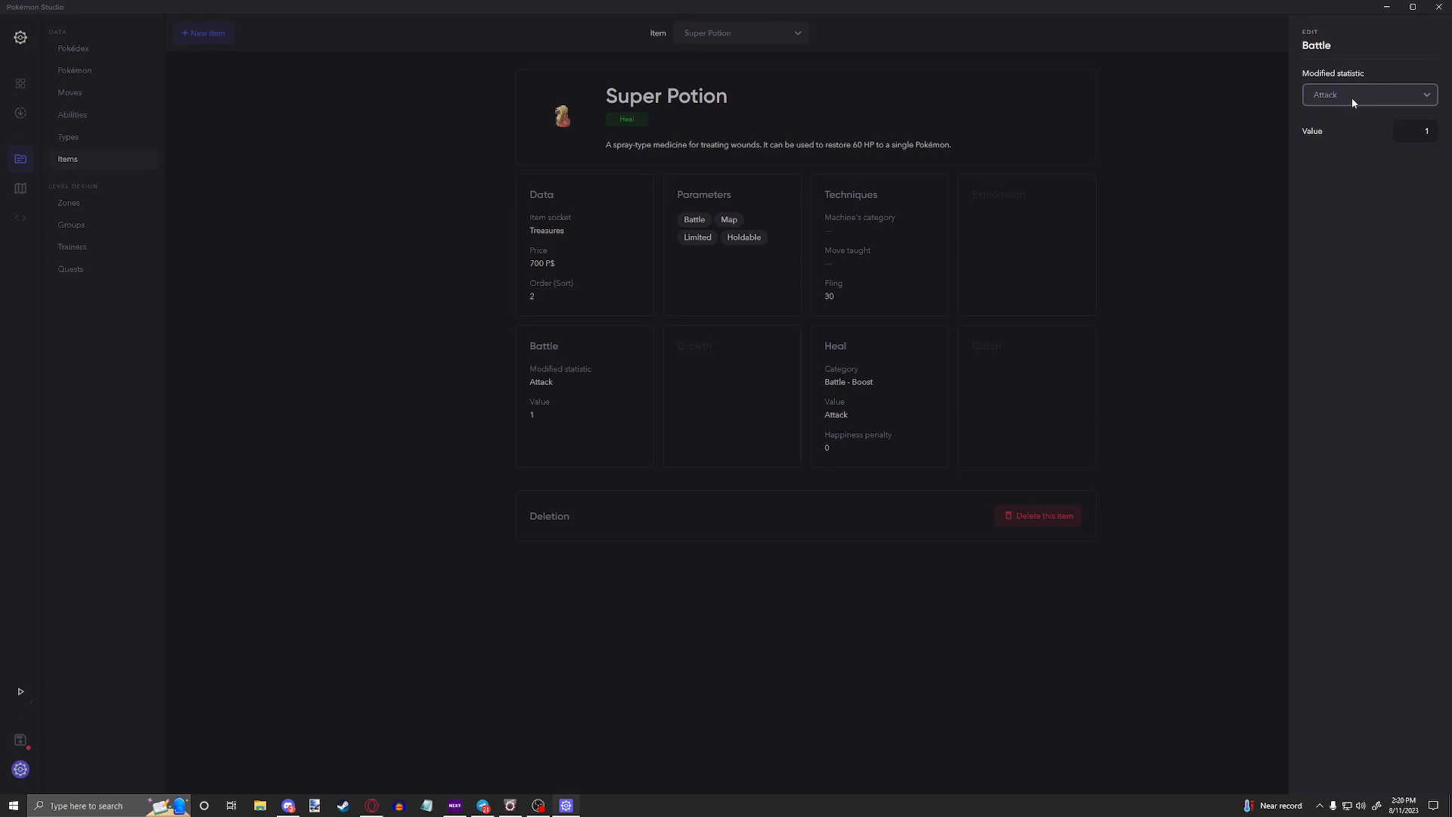
click(1408, 98)
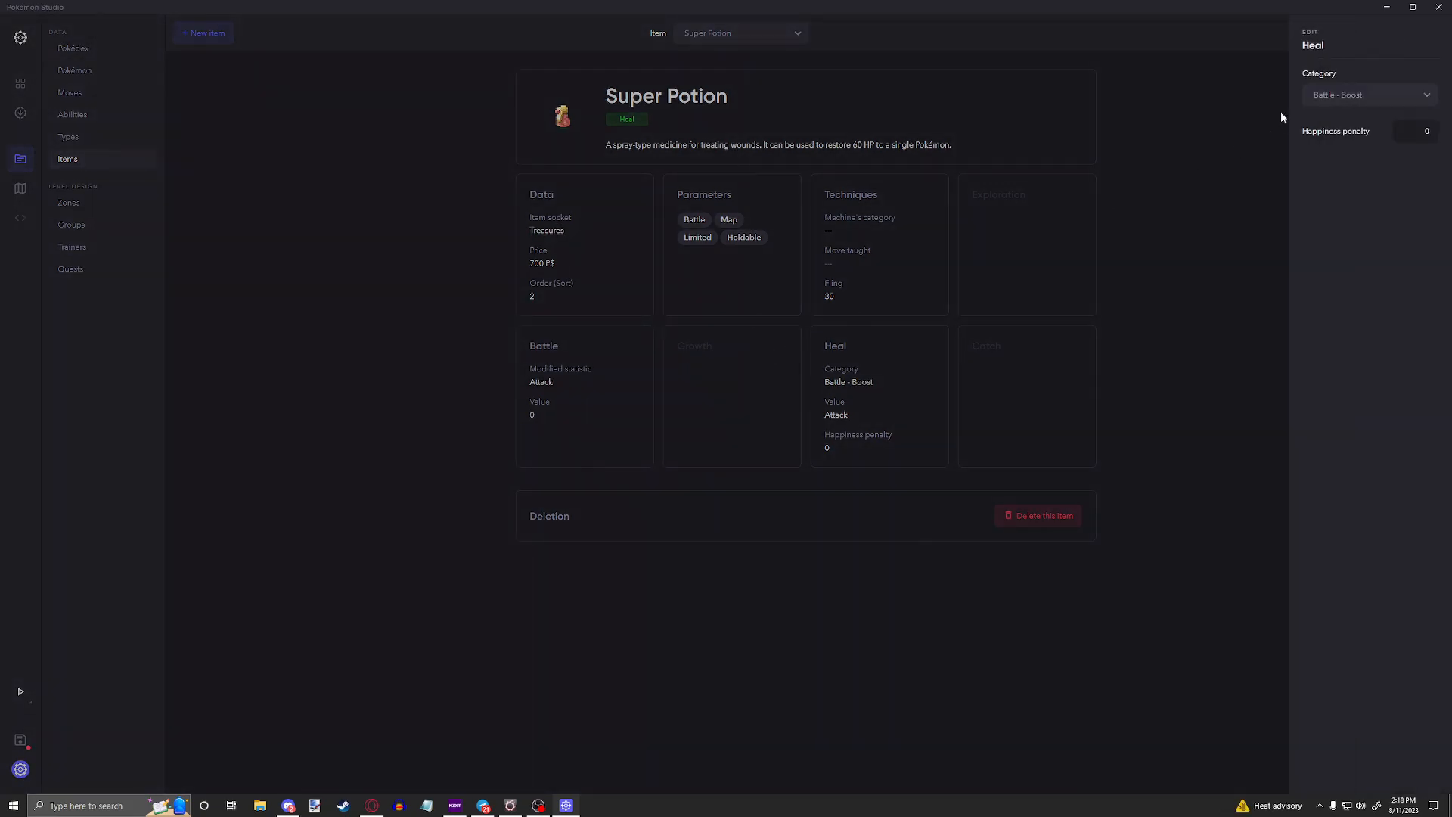
Step: Switch the heal category to Heal Points (HP) and check its healed HP and happiness penalty fields
click(1361, 95)
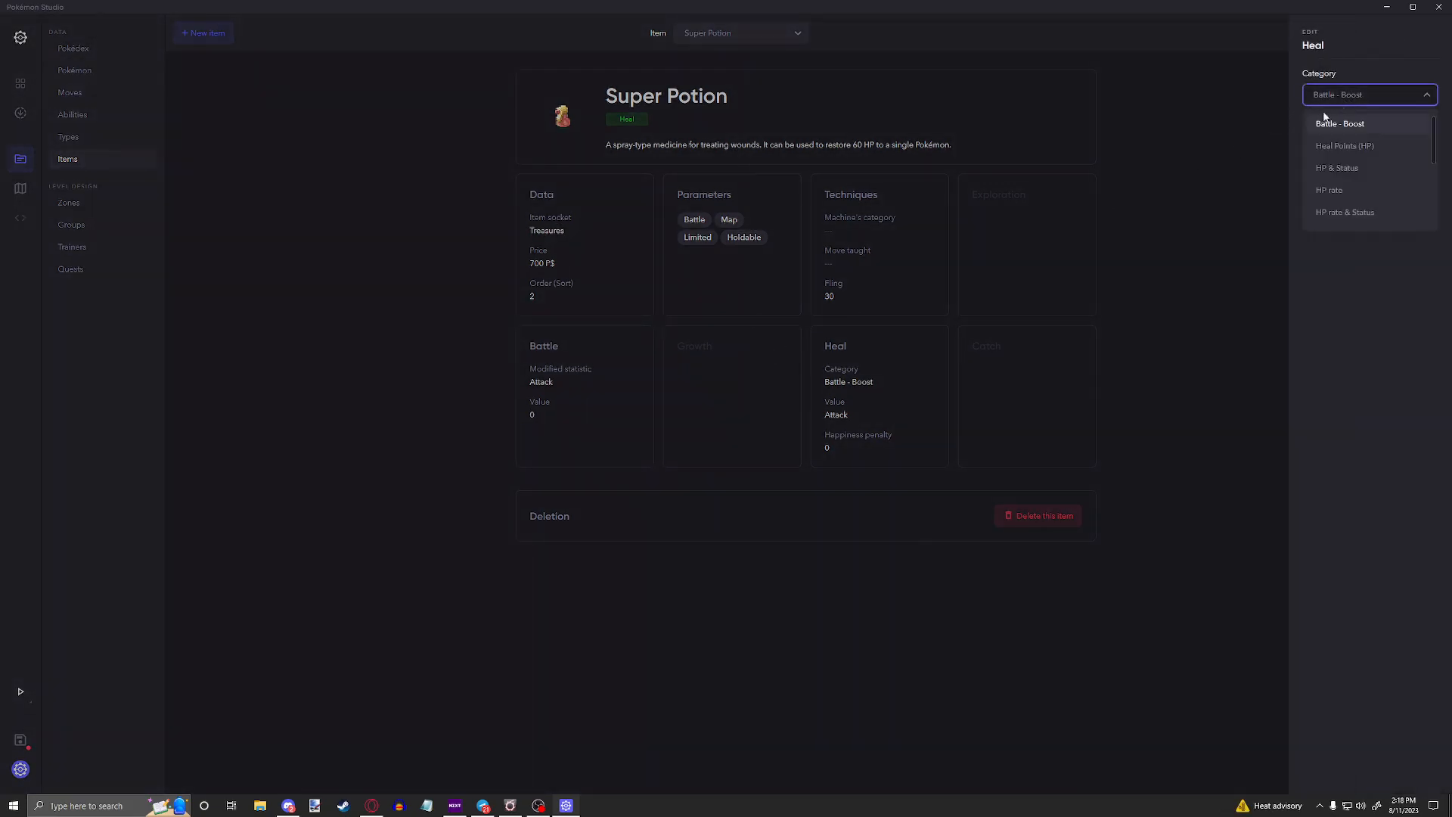
click(1354, 145)
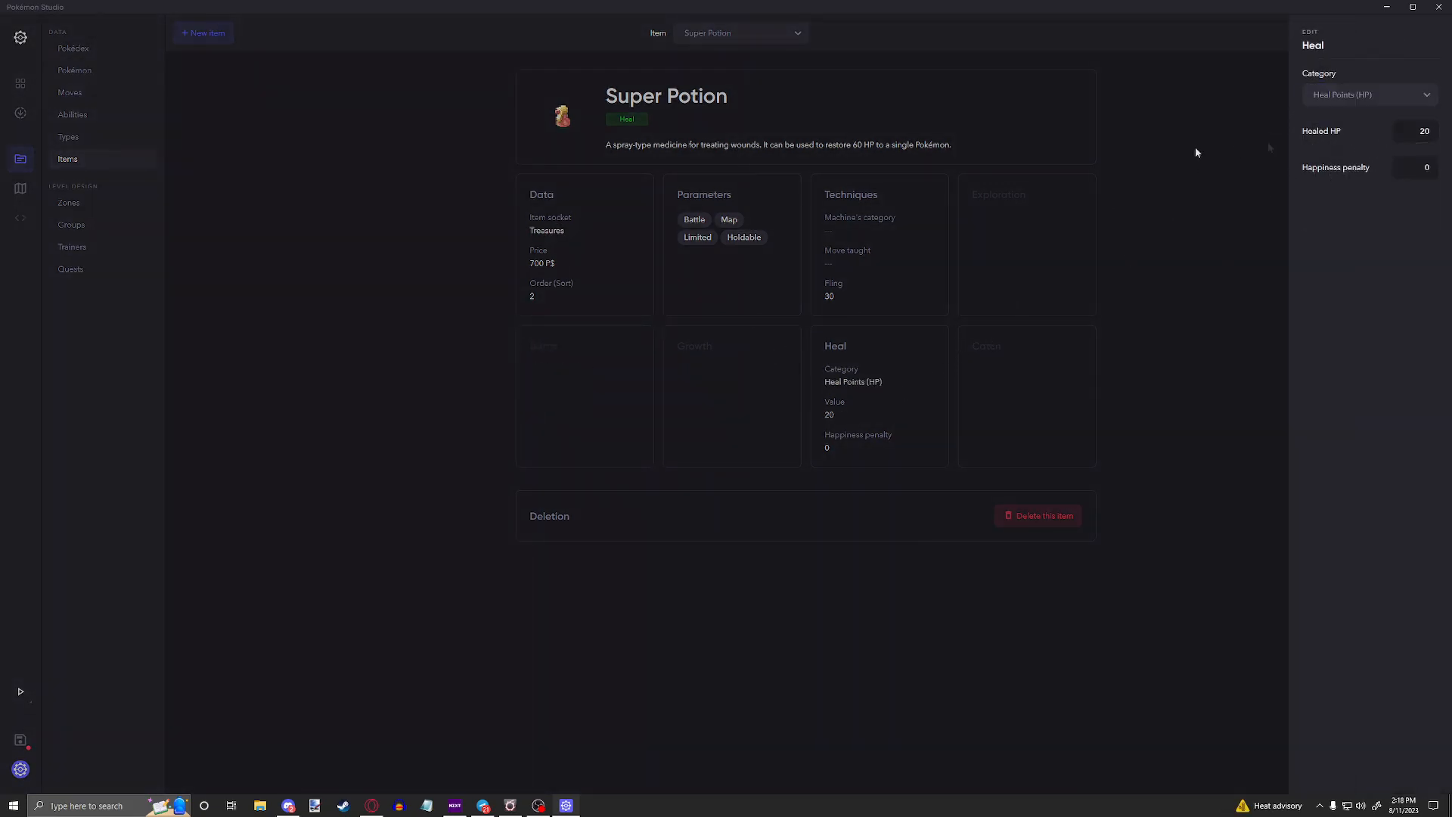
click(1434, 134)
key(Tab)
Step: Switch the heal category to HP & Status and examine the choices for the healed status
click(1347, 96)
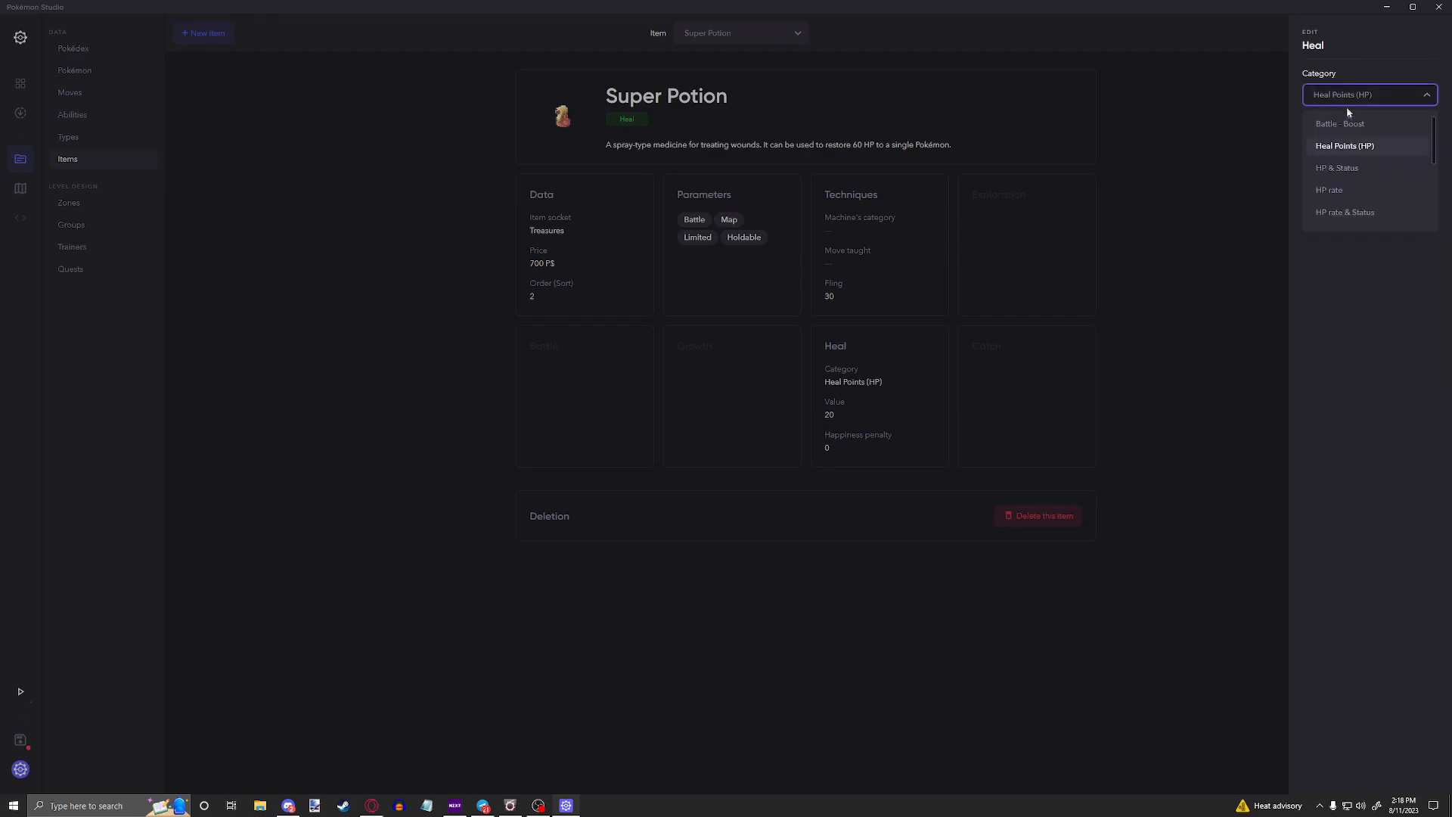
click(1343, 169)
click(1426, 132)
click(1354, 183)
scroll(1339, 257, down, 2)
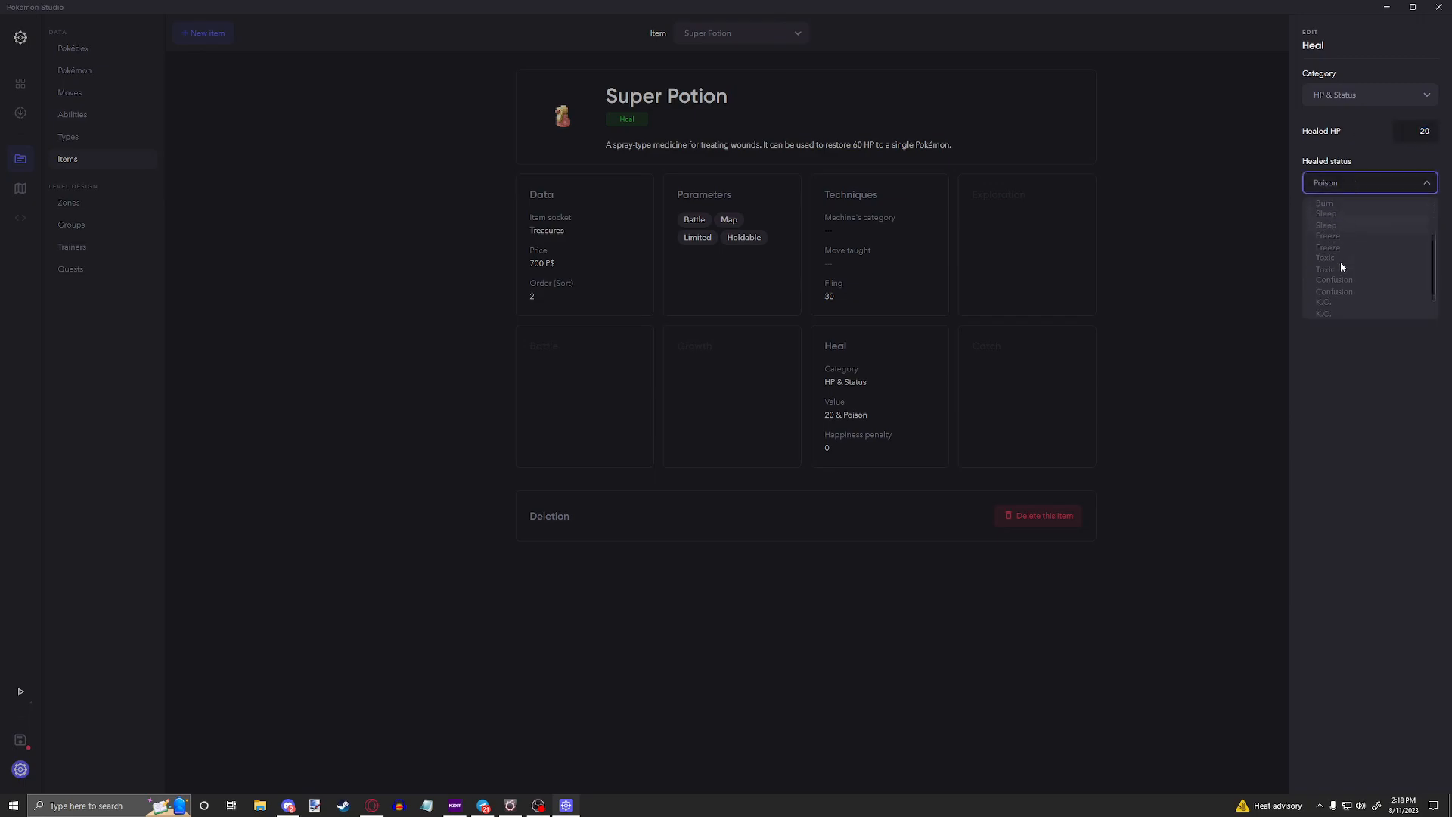
scroll(1351, 252, up, 2)
scroll(1353, 274, down, 2)
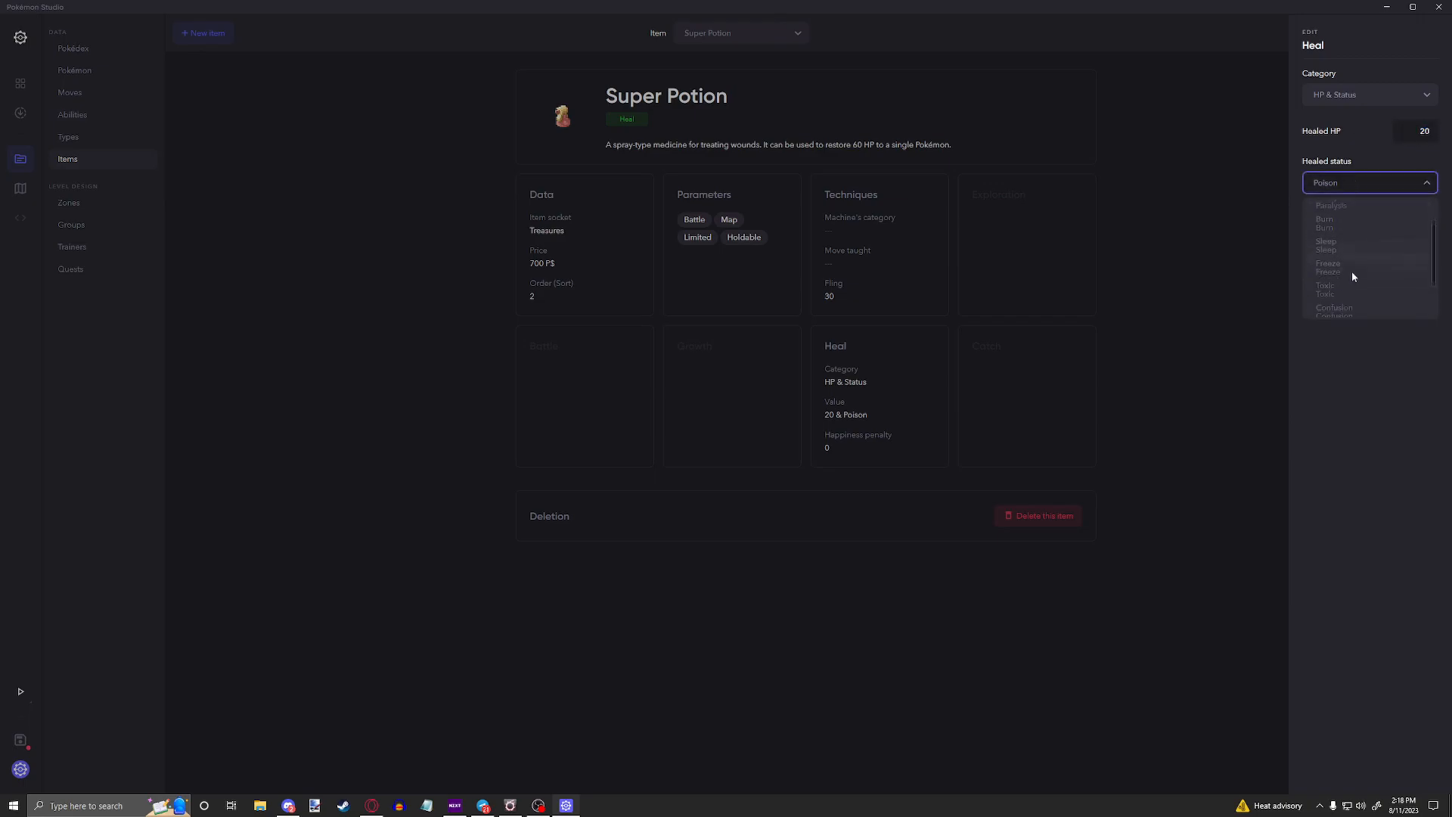
click(1349, 327)
click(1425, 220)
Step: Switch the heal category to HP rate and check the healed HP percentage and happiness penalty
click(1369, 94)
click(1394, 130)
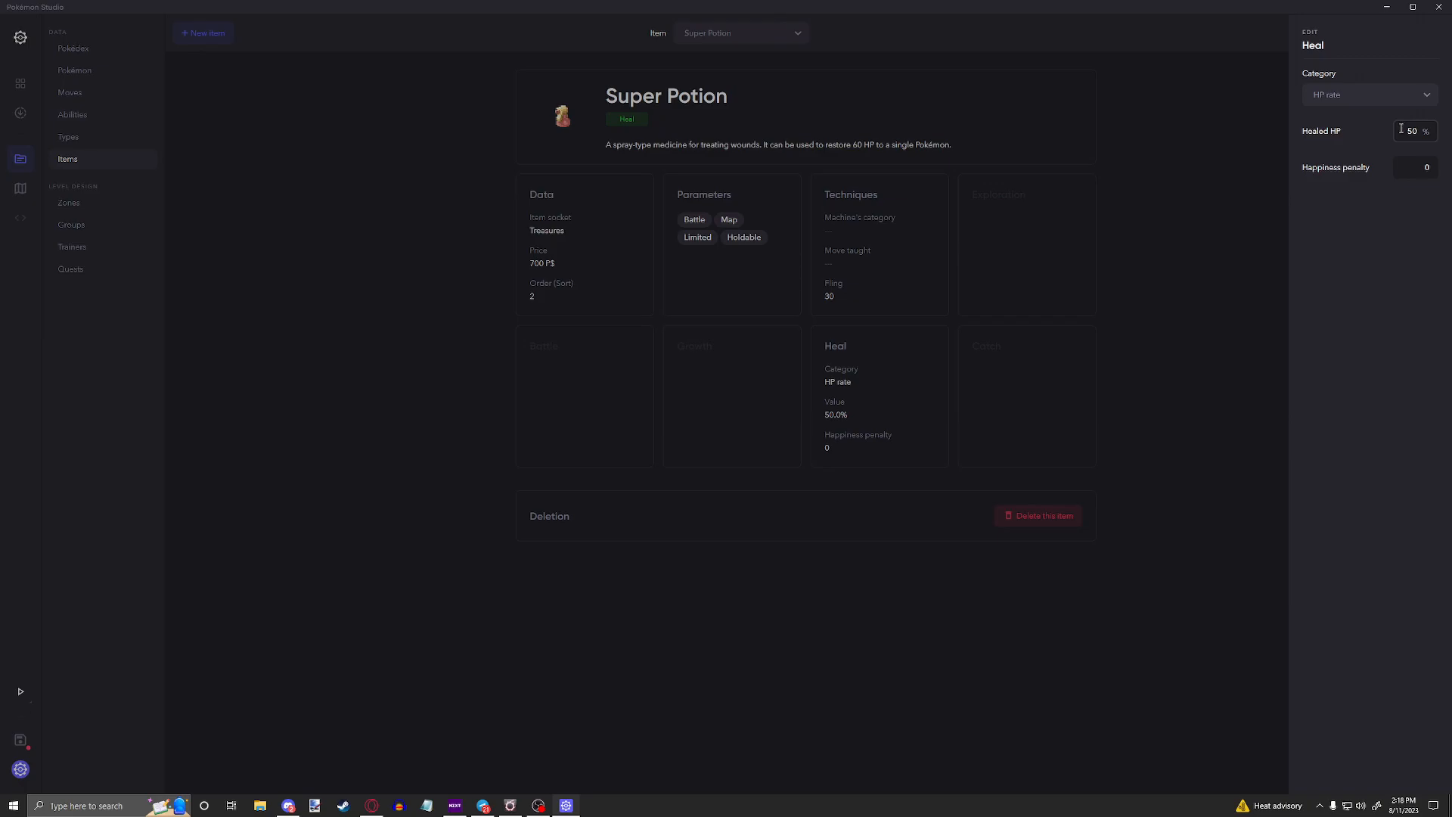
drag(1421, 133, 1396, 149)
click(1435, 171)
Step: Switch the heal category to HP rate & Status and check its percentage and happiness penalty fields
click(1384, 94)
click(1345, 214)
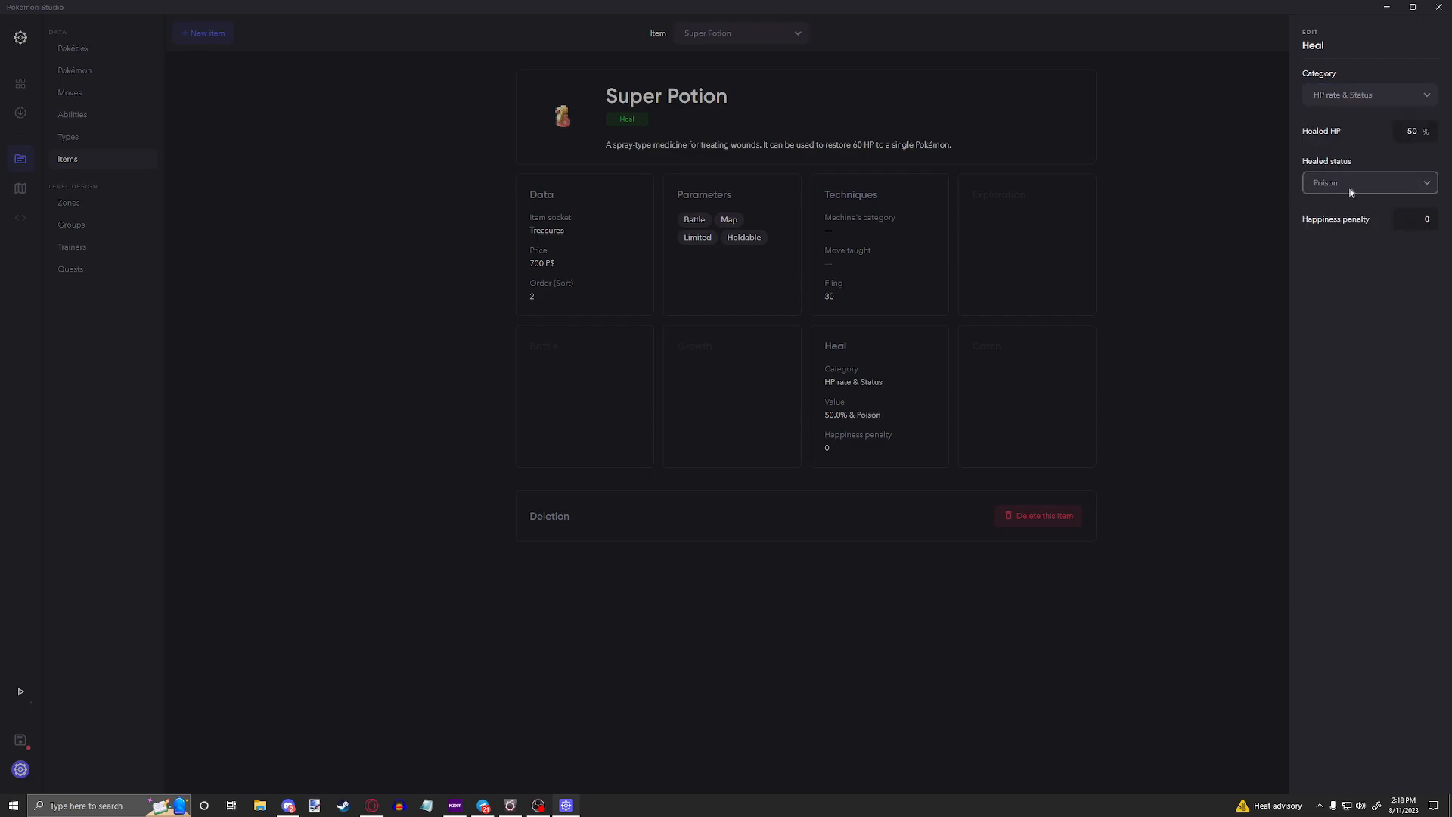
double_click(1412, 130)
click(1414, 219)
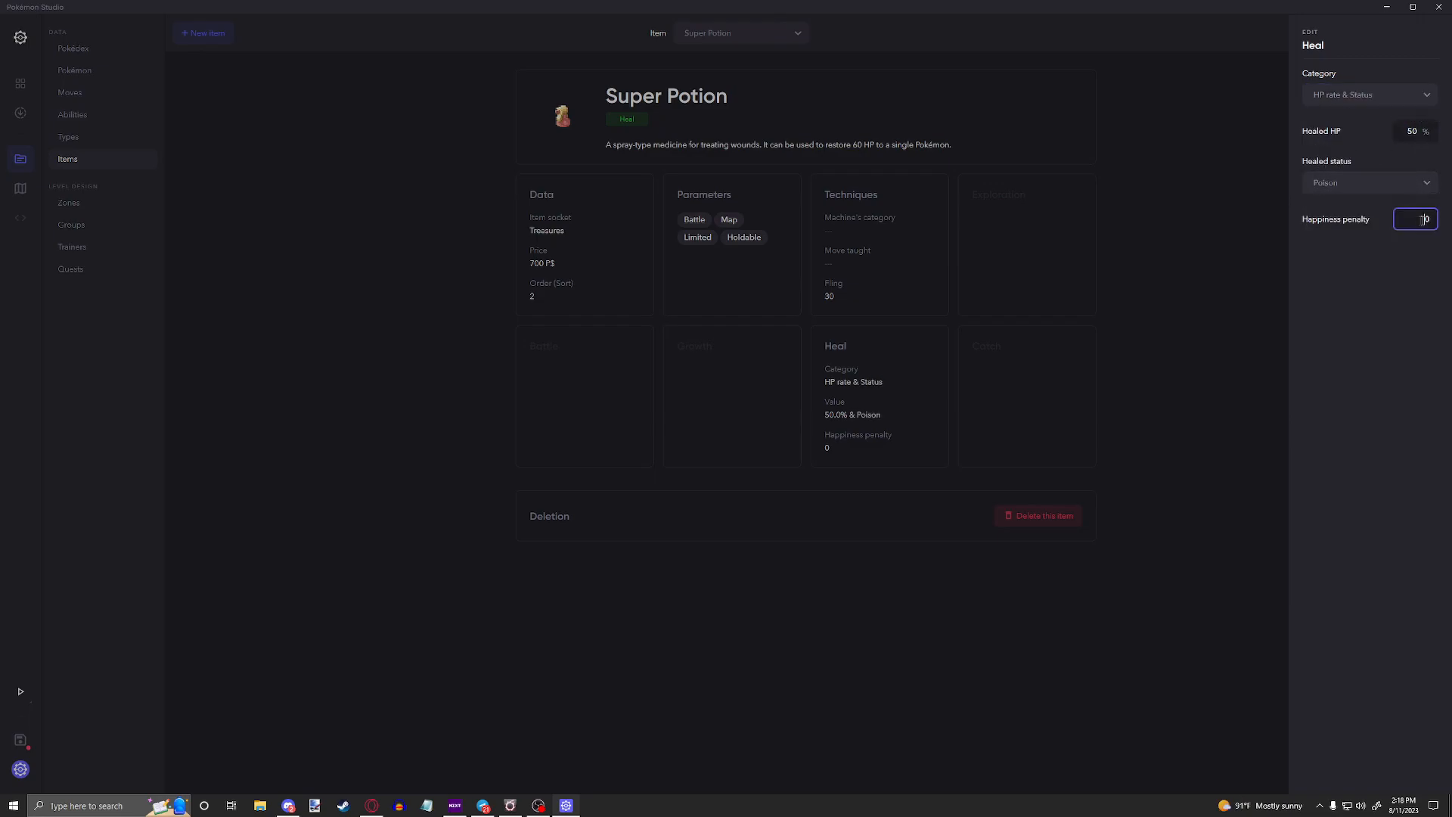
Step: Set the Super Potion's heal category to None
click(1371, 95)
scroll(1350, 162, down, 2)
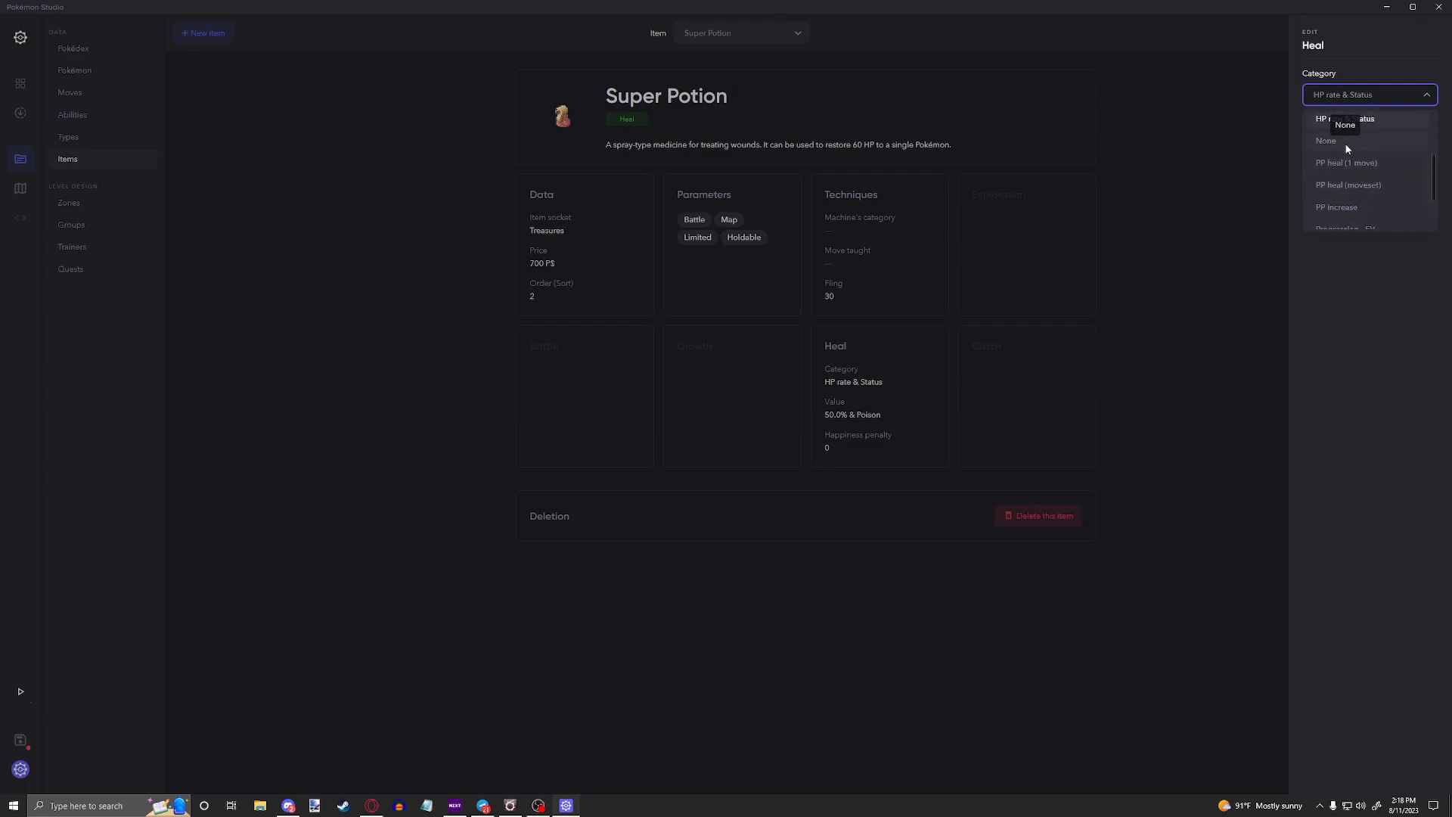
click(1347, 144)
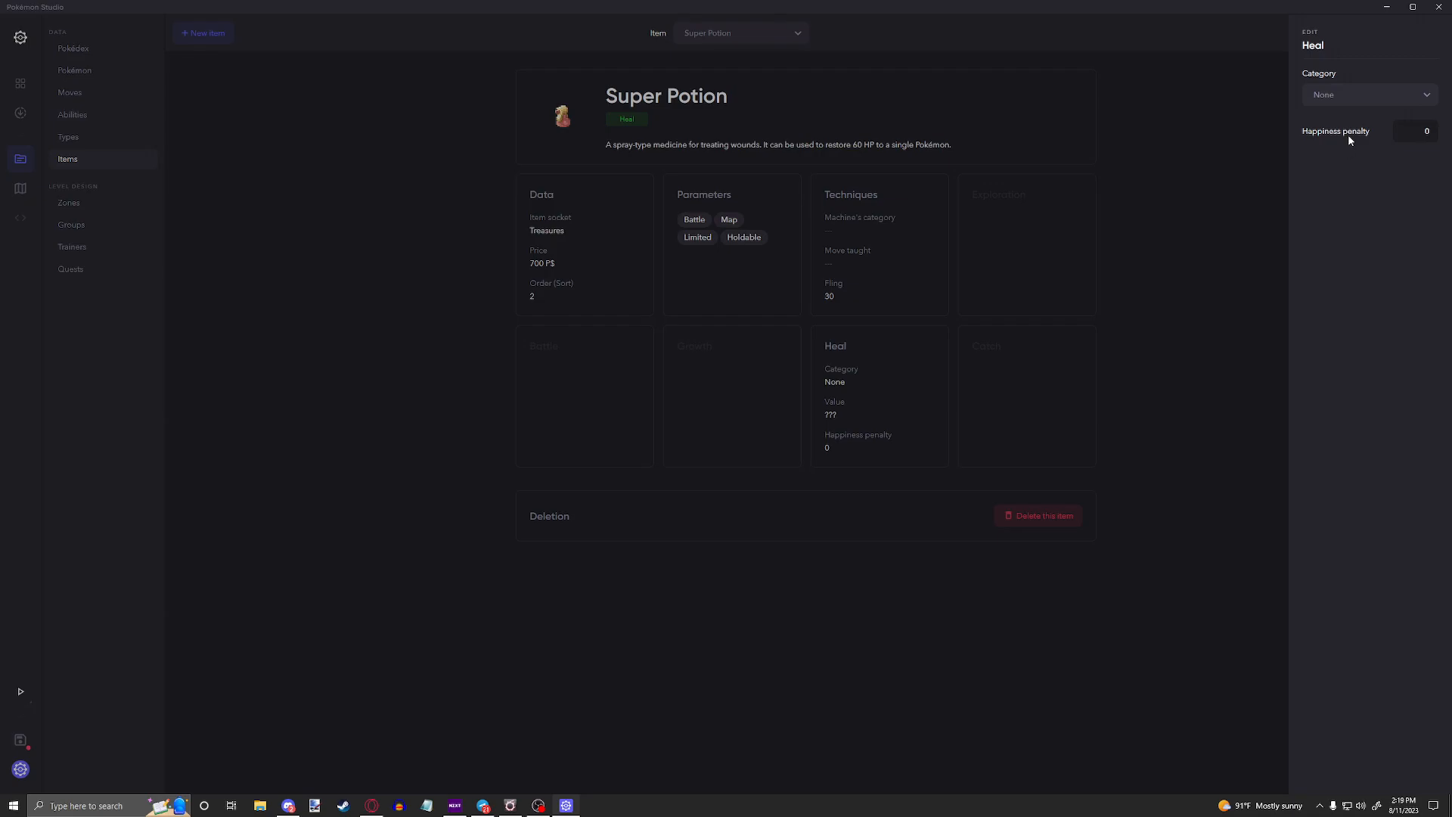
key(Tab)
Step: Change the heal category to PP heal (moveset) and from there to PP heal (1 move)
click(1392, 95)
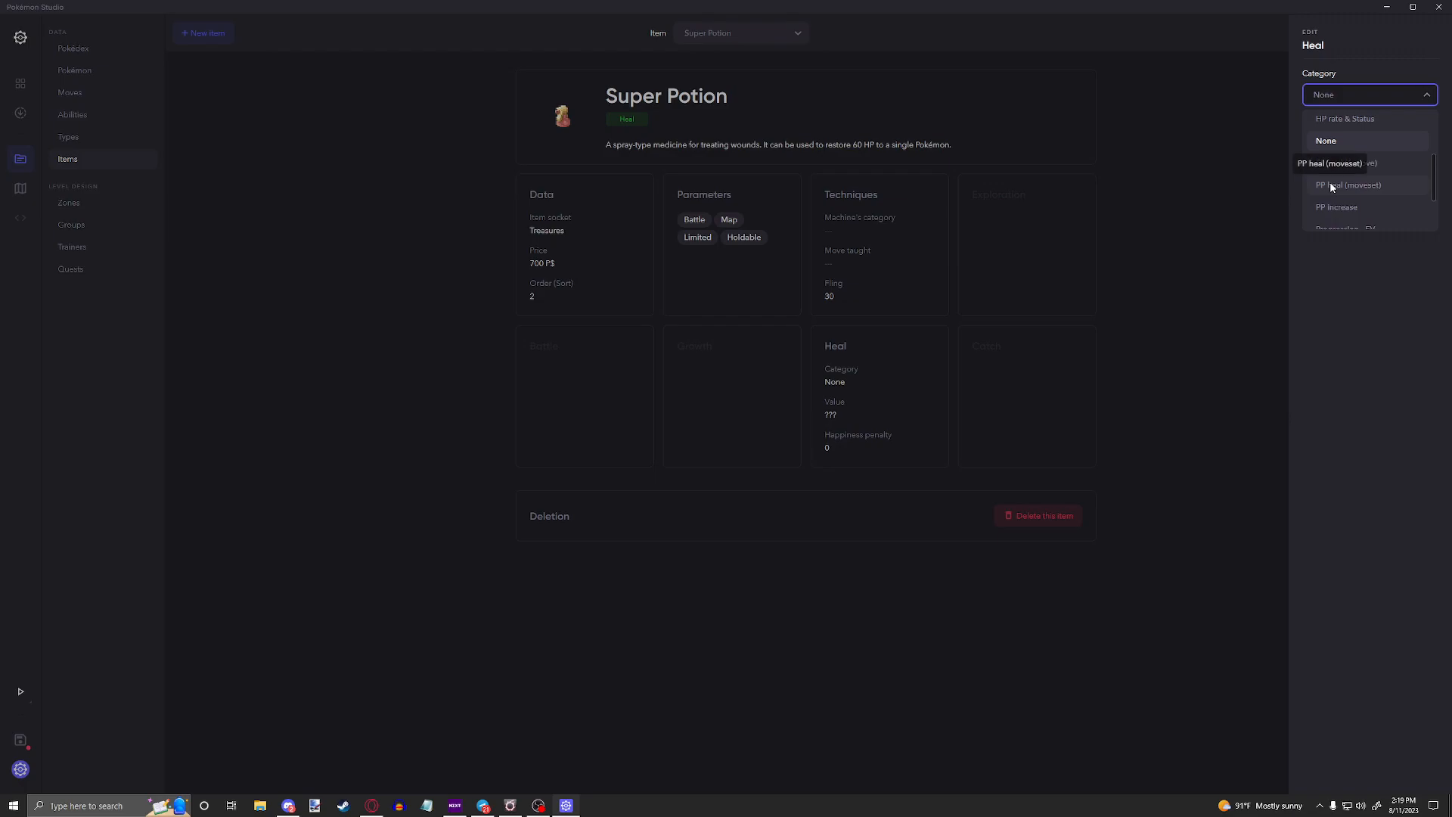
click(1331, 185)
click(1369, 98)
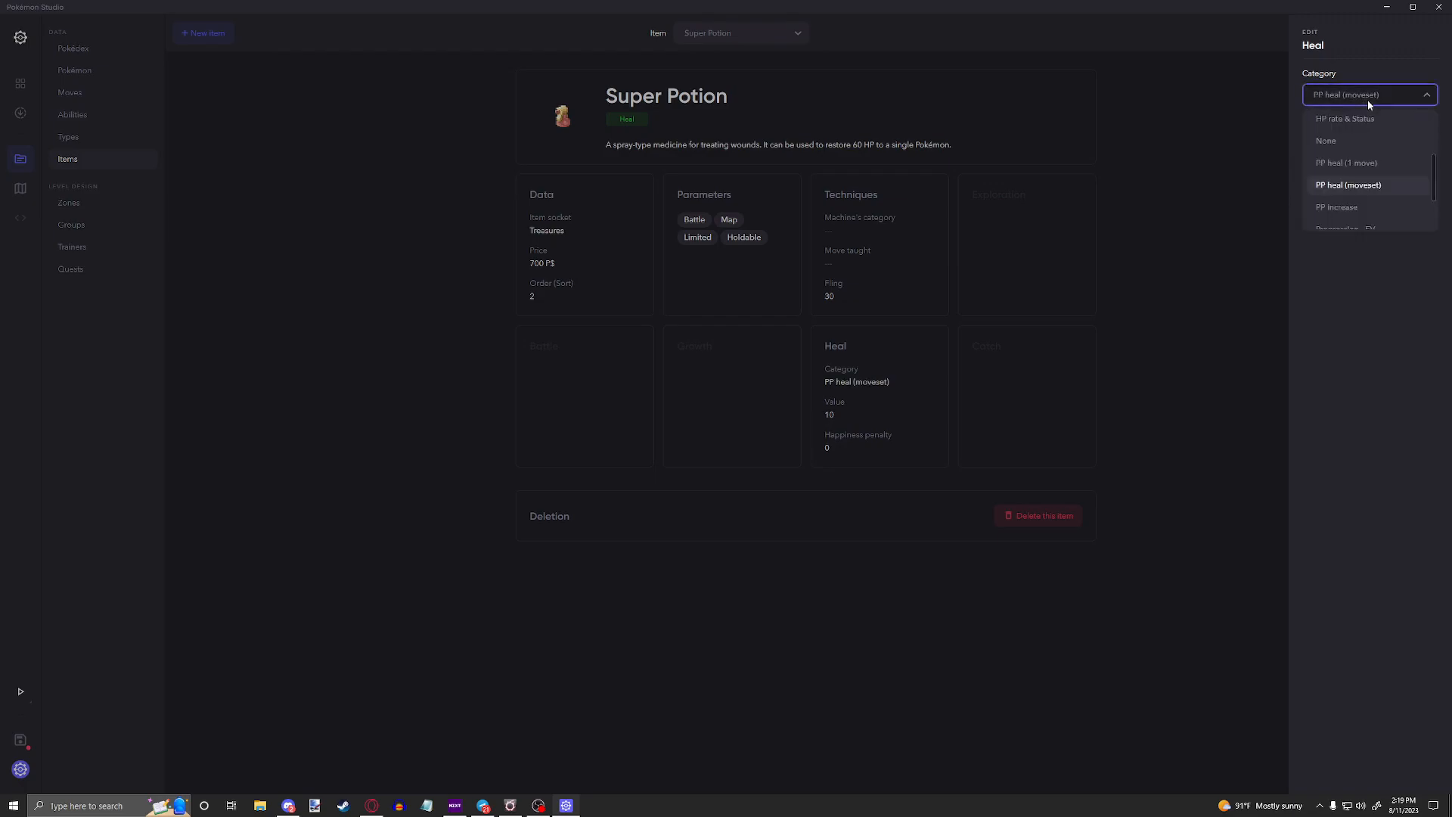
click(1356, 163)
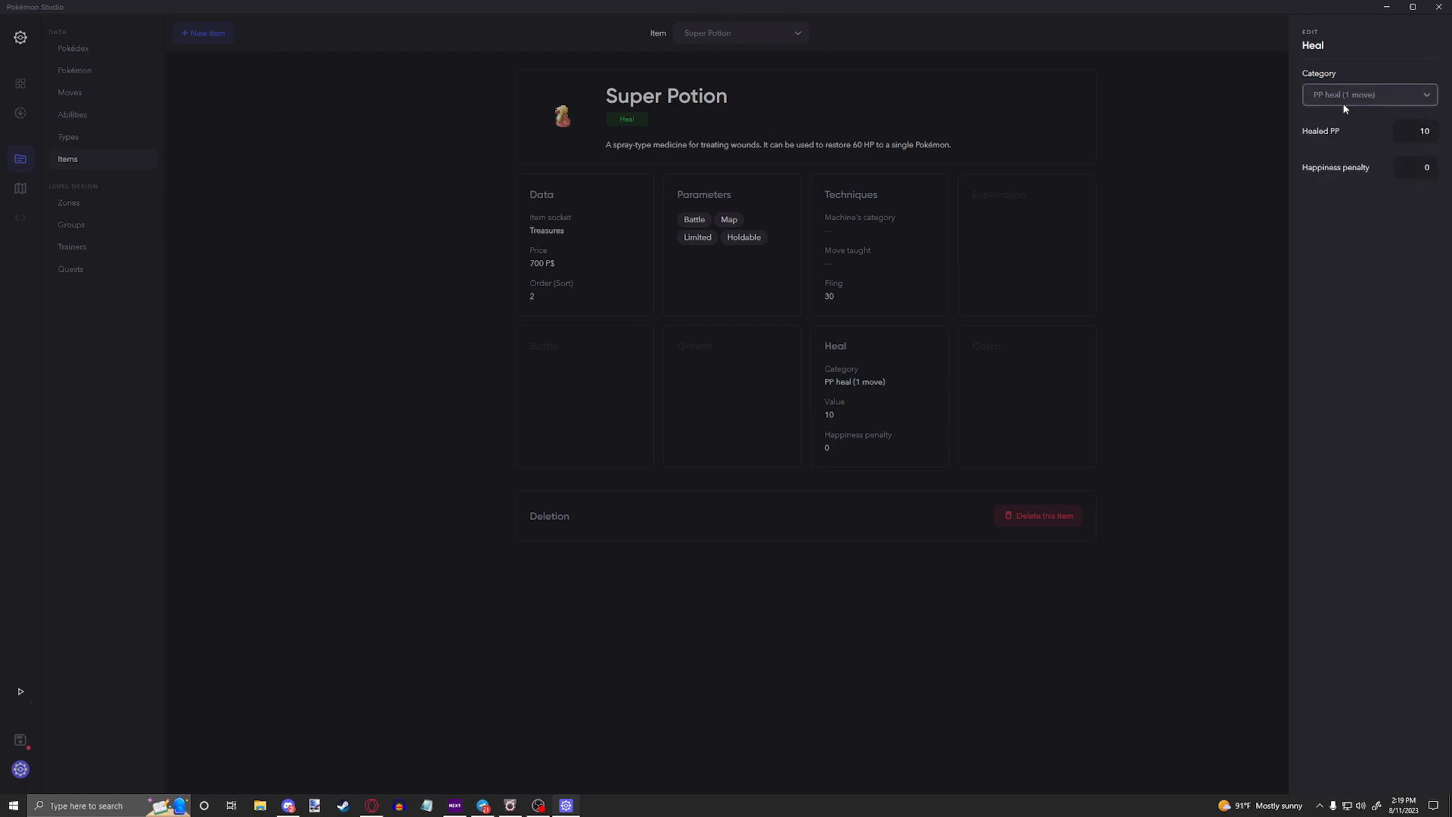
click(1344, 102)
click(1338, 84)
Step: Set the heal category to PP increase and examine the available increase values
click(1345, 94)
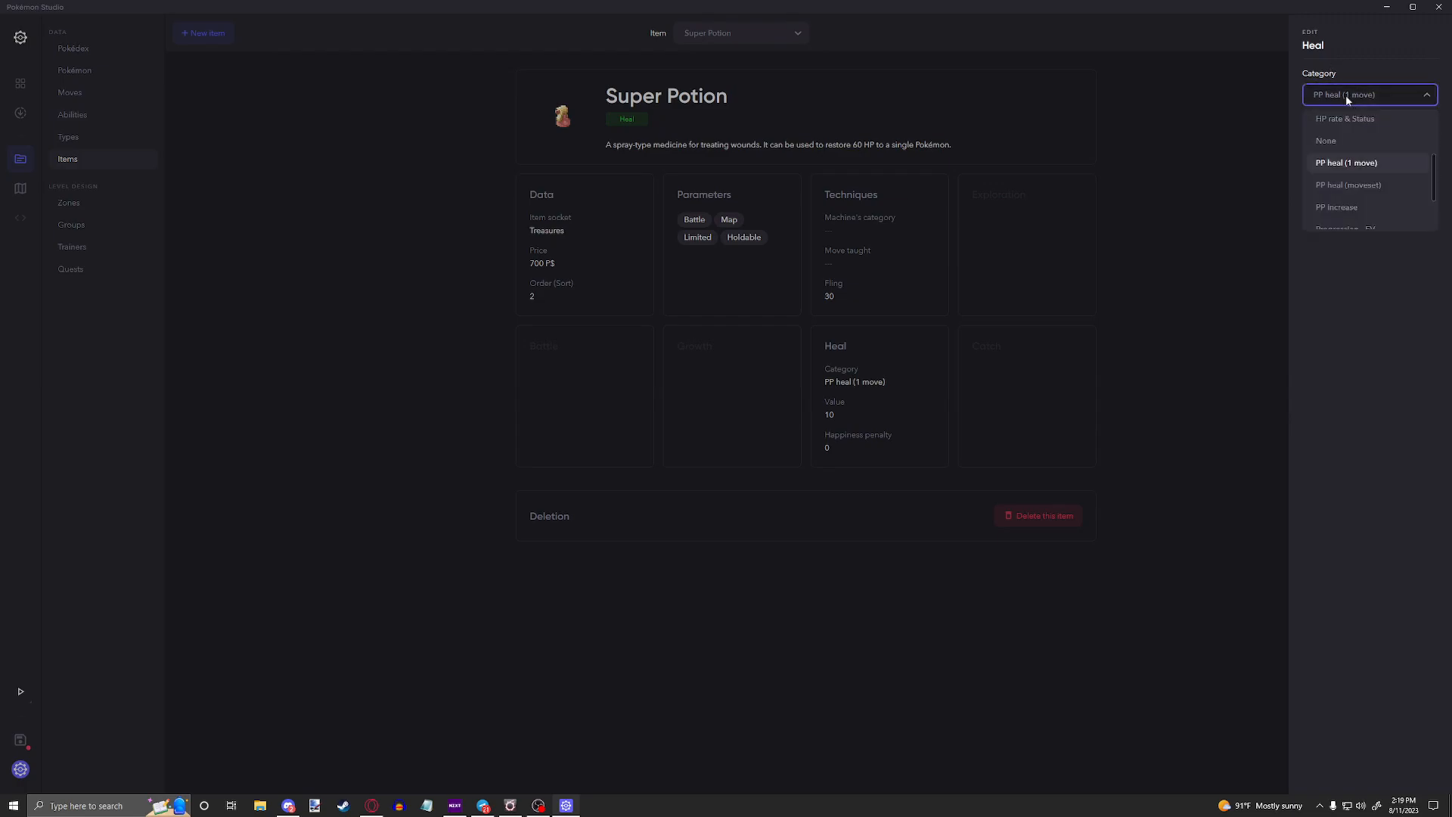
click(1357, 208)
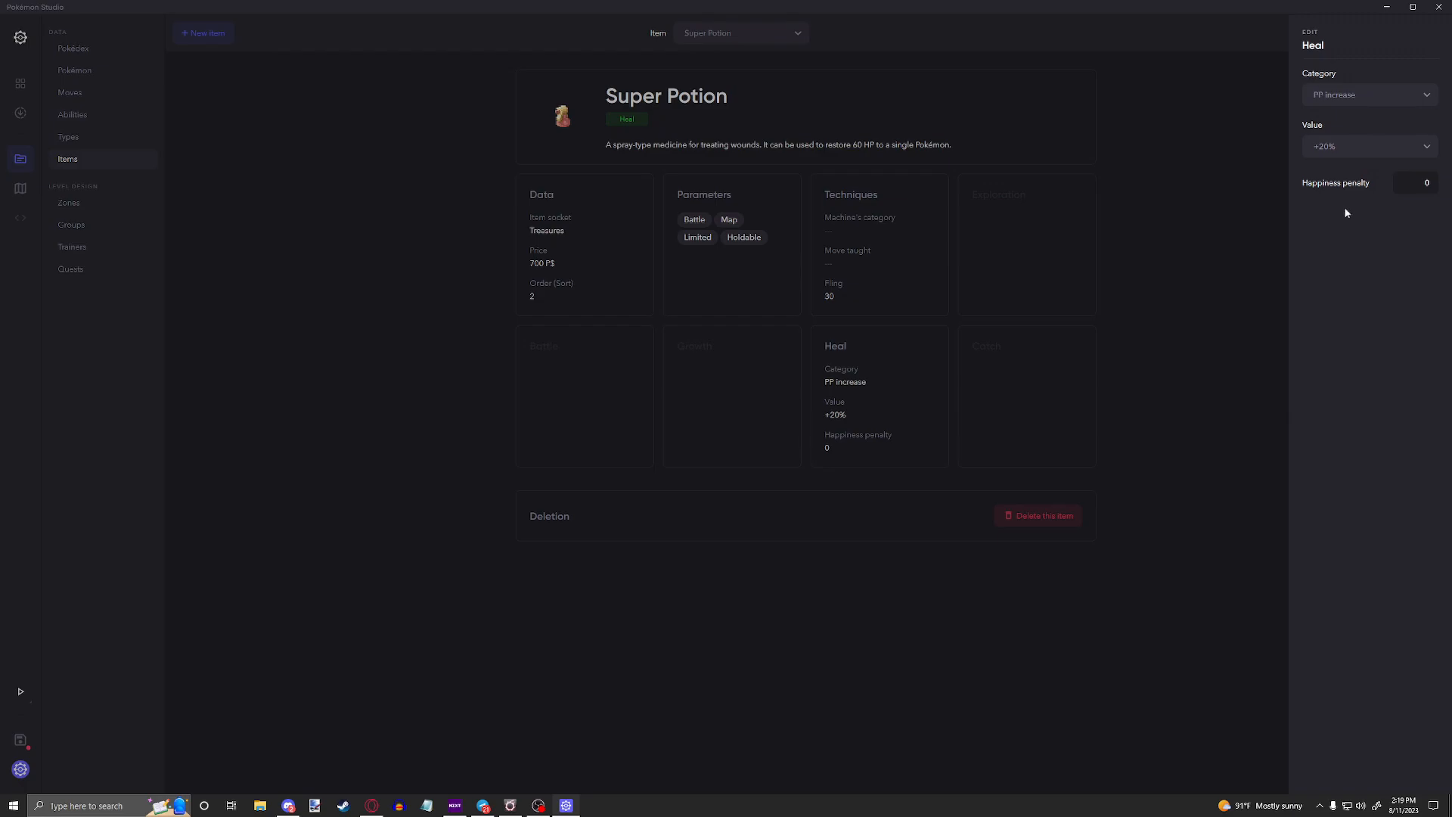
click(1352, 149)
click(1339, 144)
click(1336, 149)
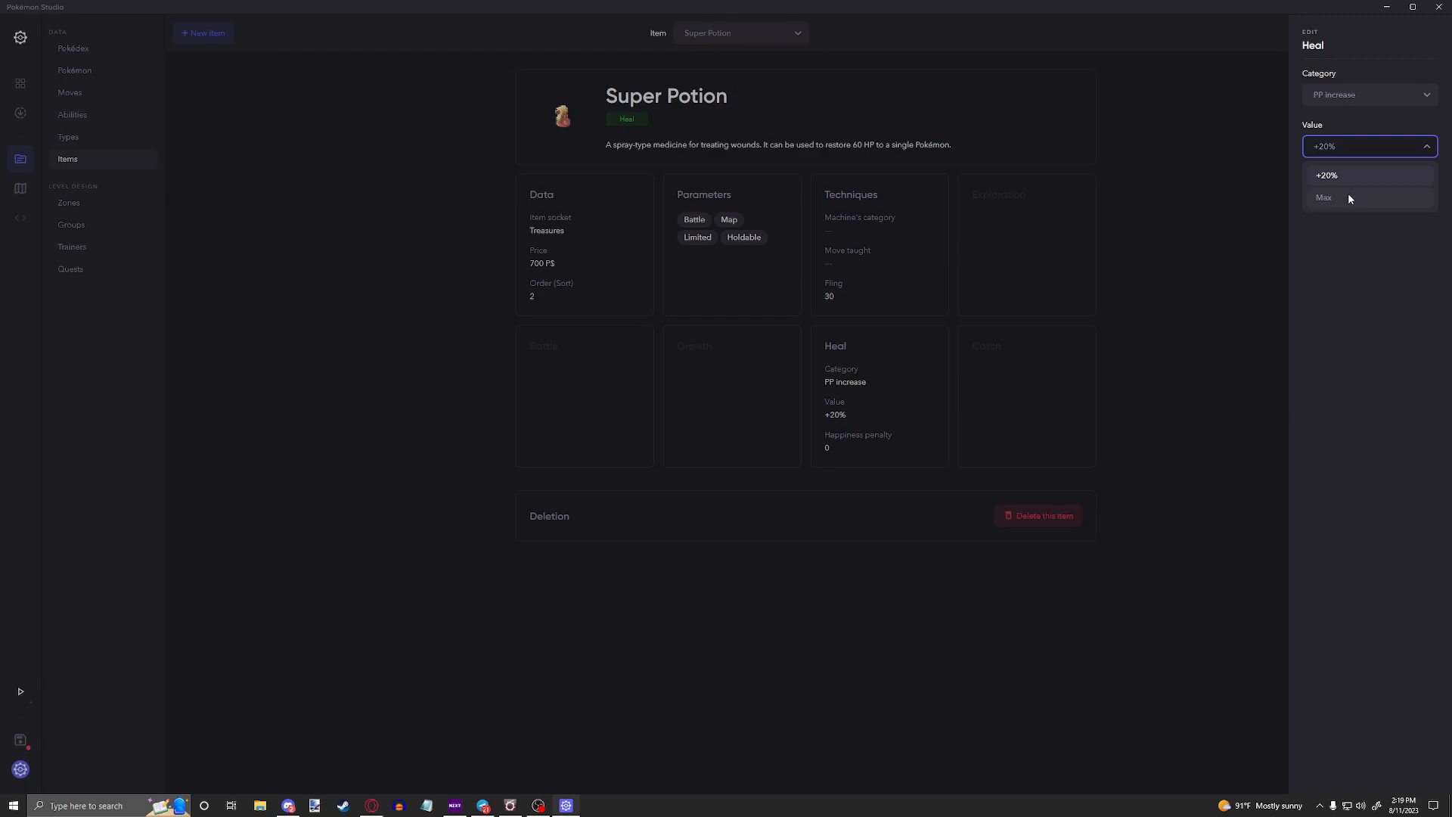
click(1349, 130)
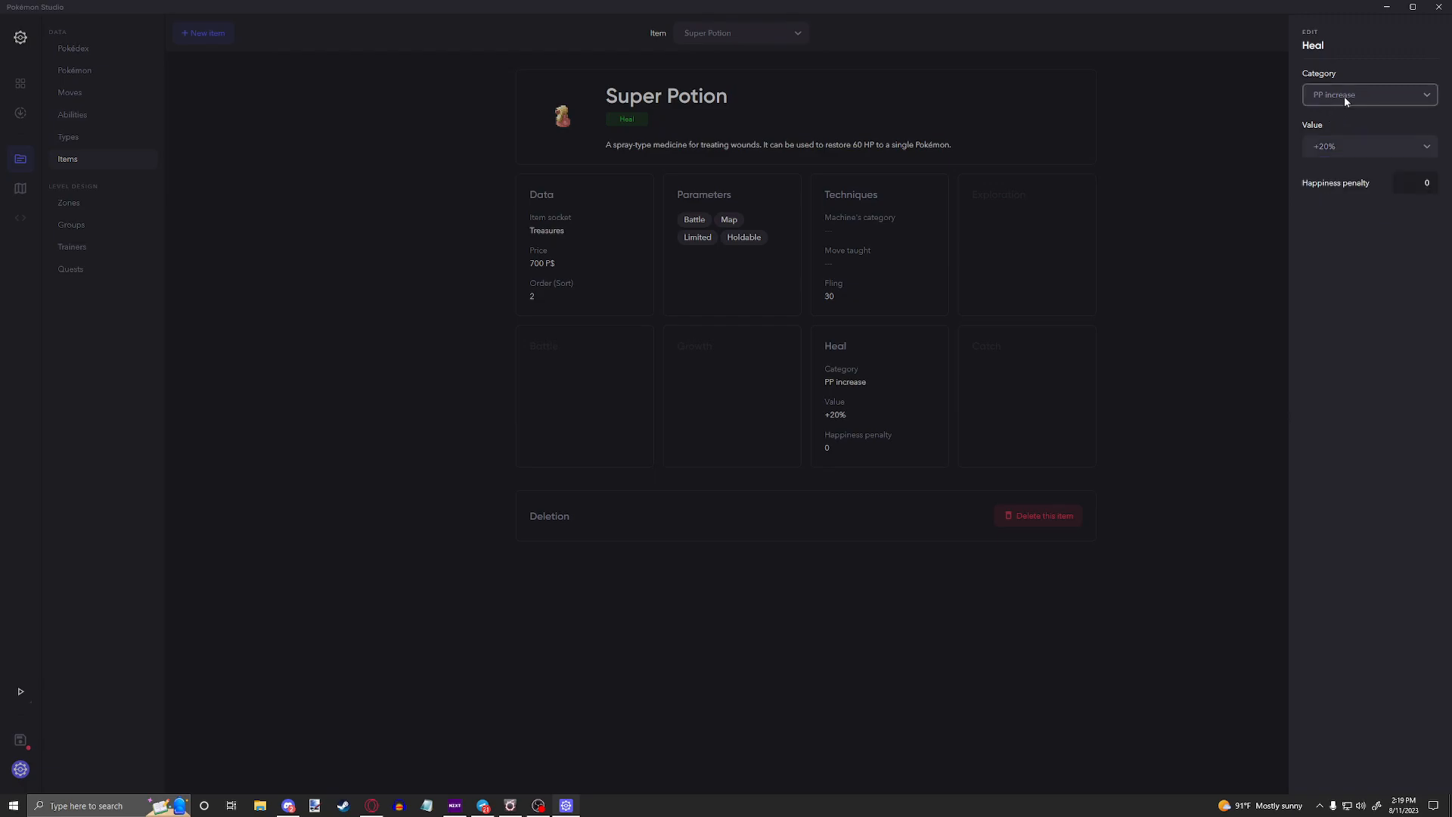
Step: Review the PP increase value options and change the Super Potion's heal category to Progression - EV
click(1357, 146)
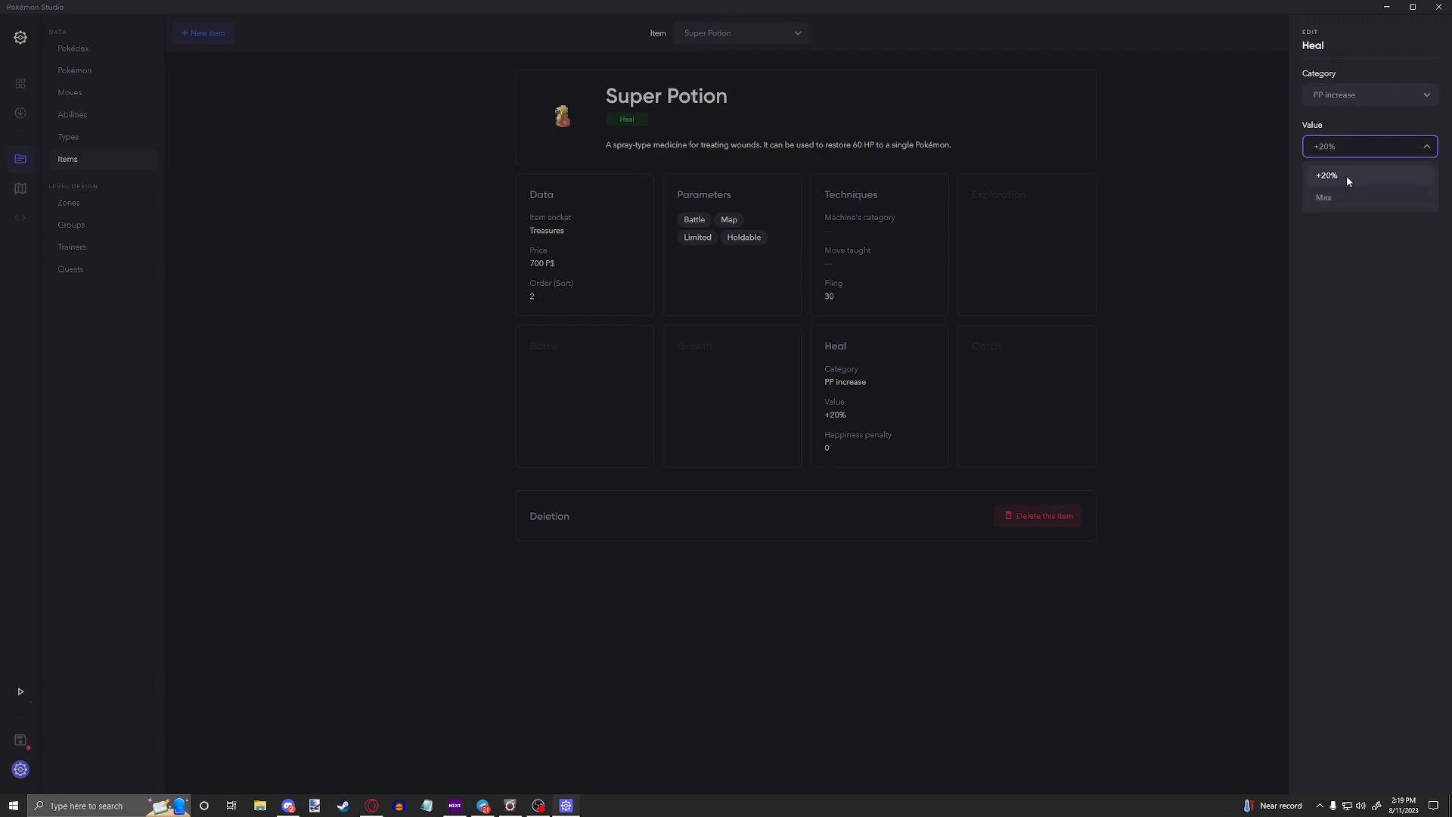
click(1341, 152)
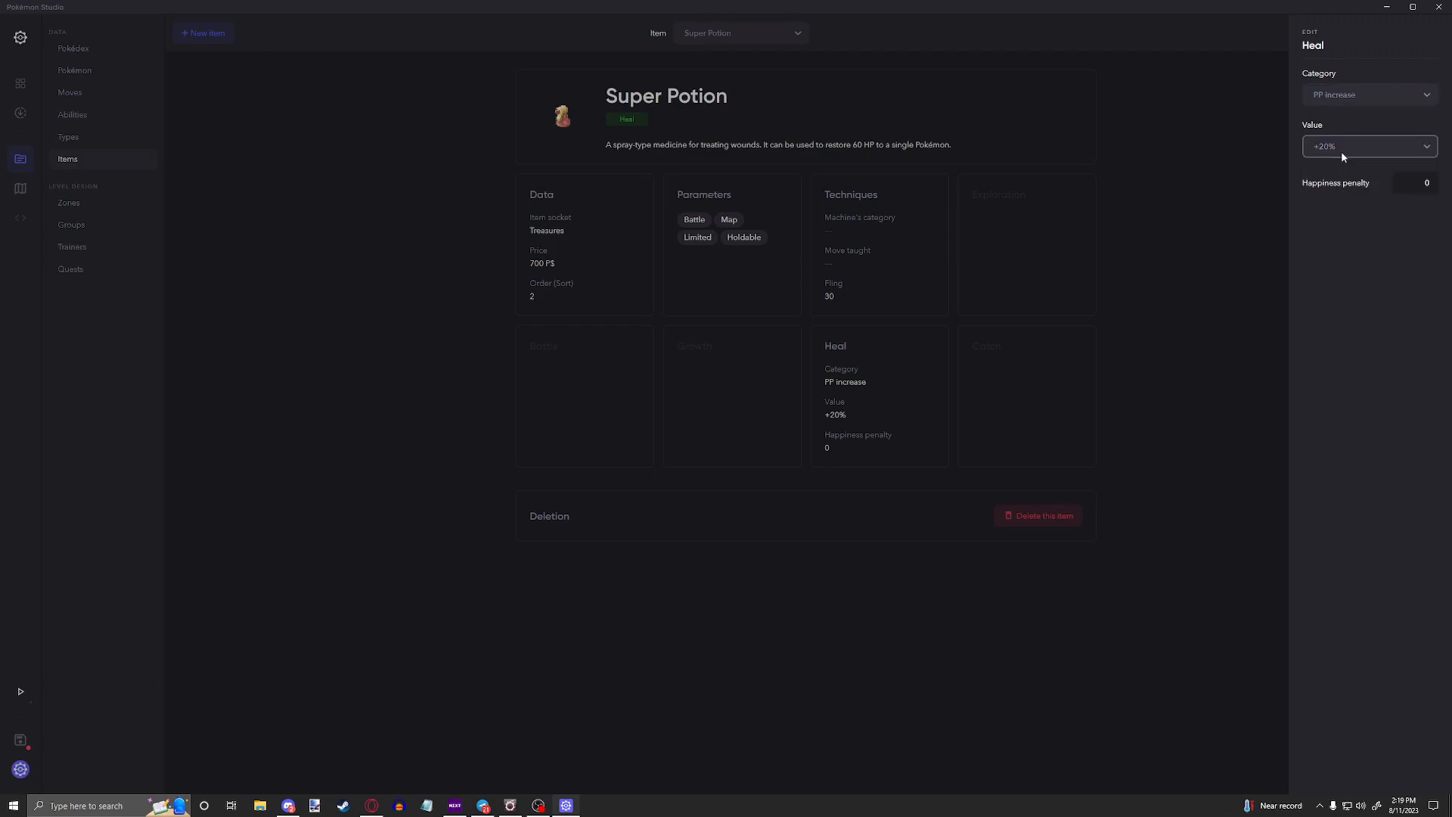
click(1340, 95)
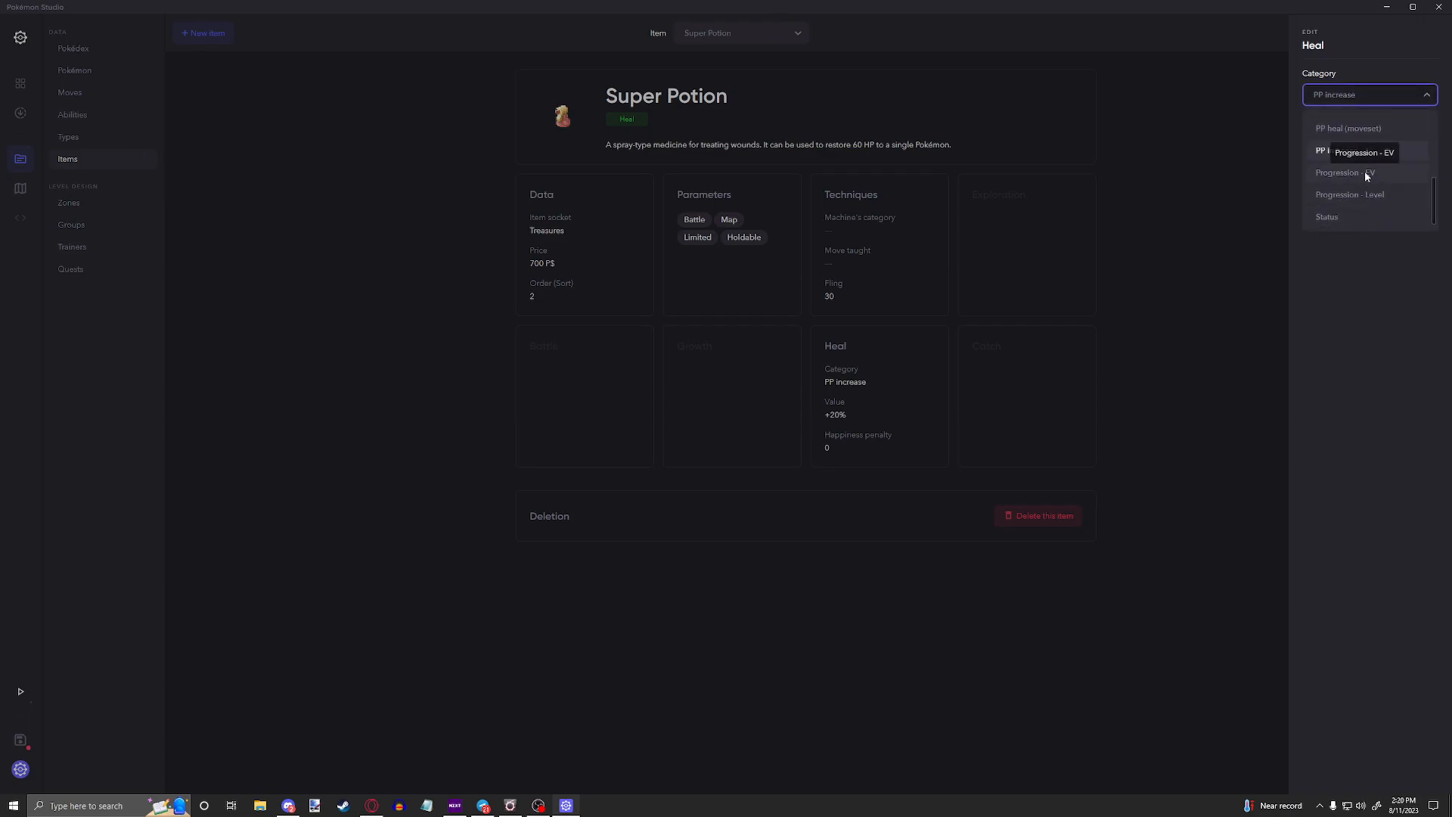
click(1366, 173)
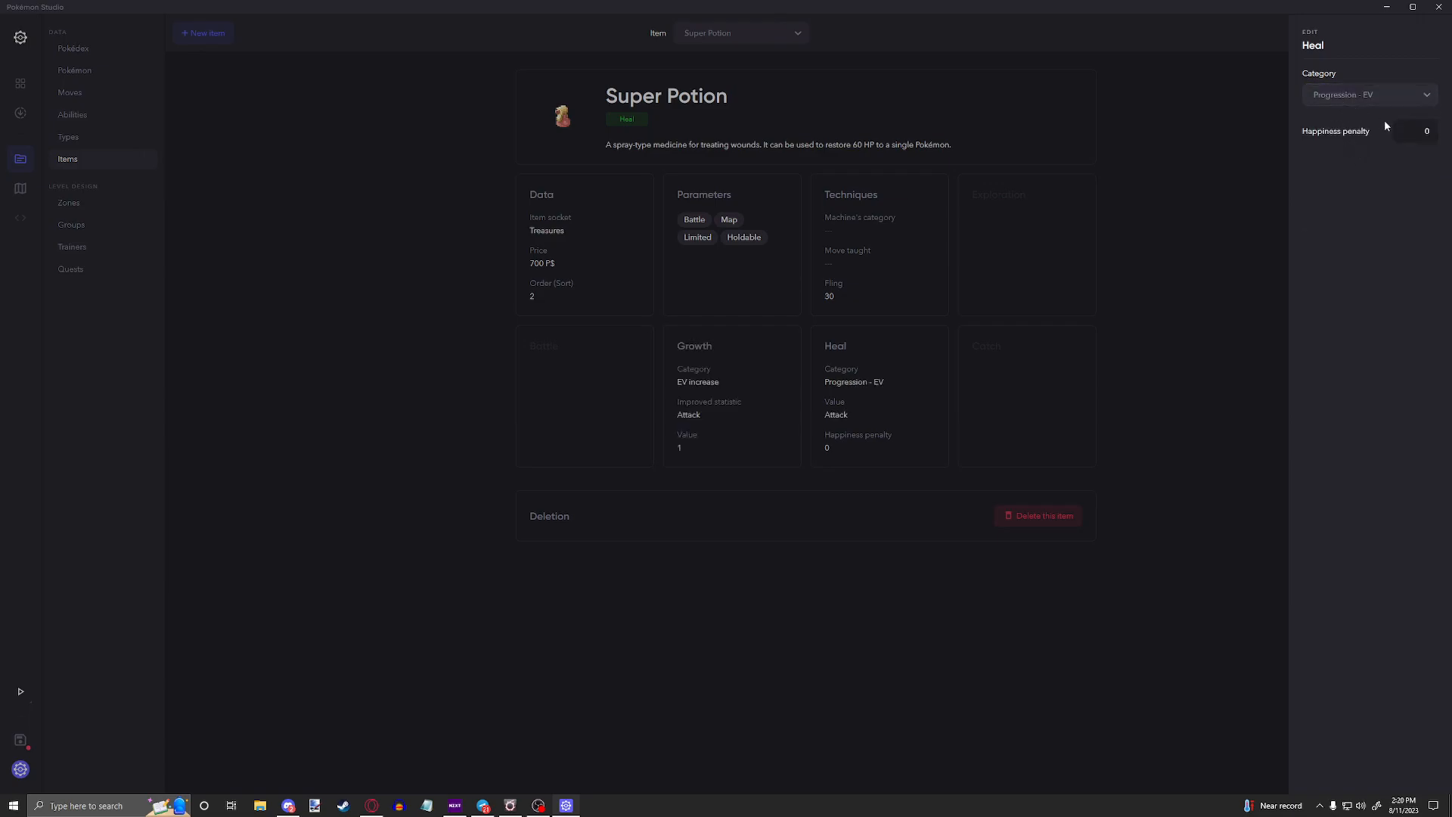
Step: Open the Super Potion's Growth settings and examine the available improved statistic options
click(775, 331)
click(706, 382)
click(724, 387)
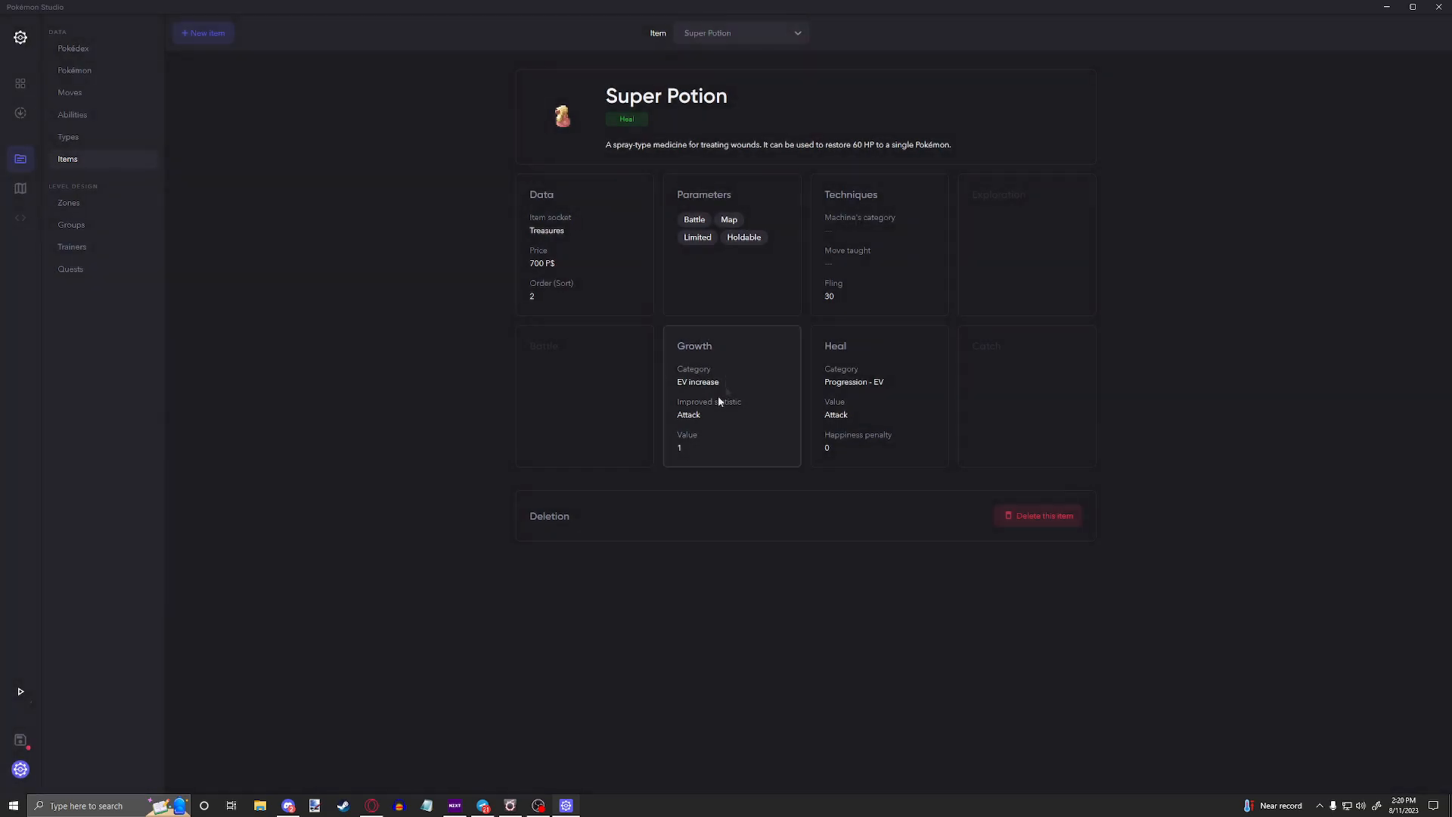
click(711, 389)
click(733, 394)
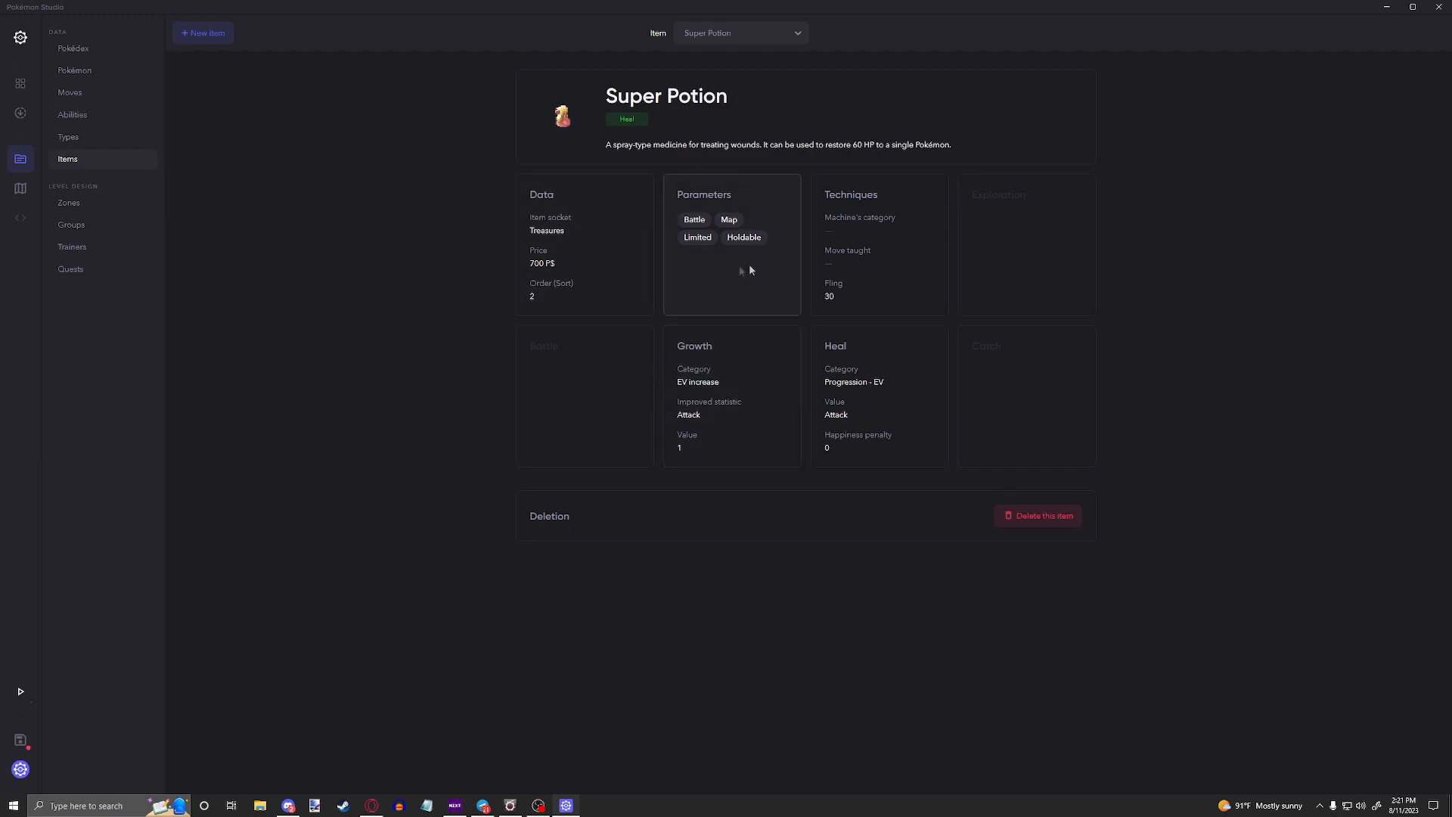
click(726, 421)
click(1353, 146)
scroll(1356, 225, down, 2)
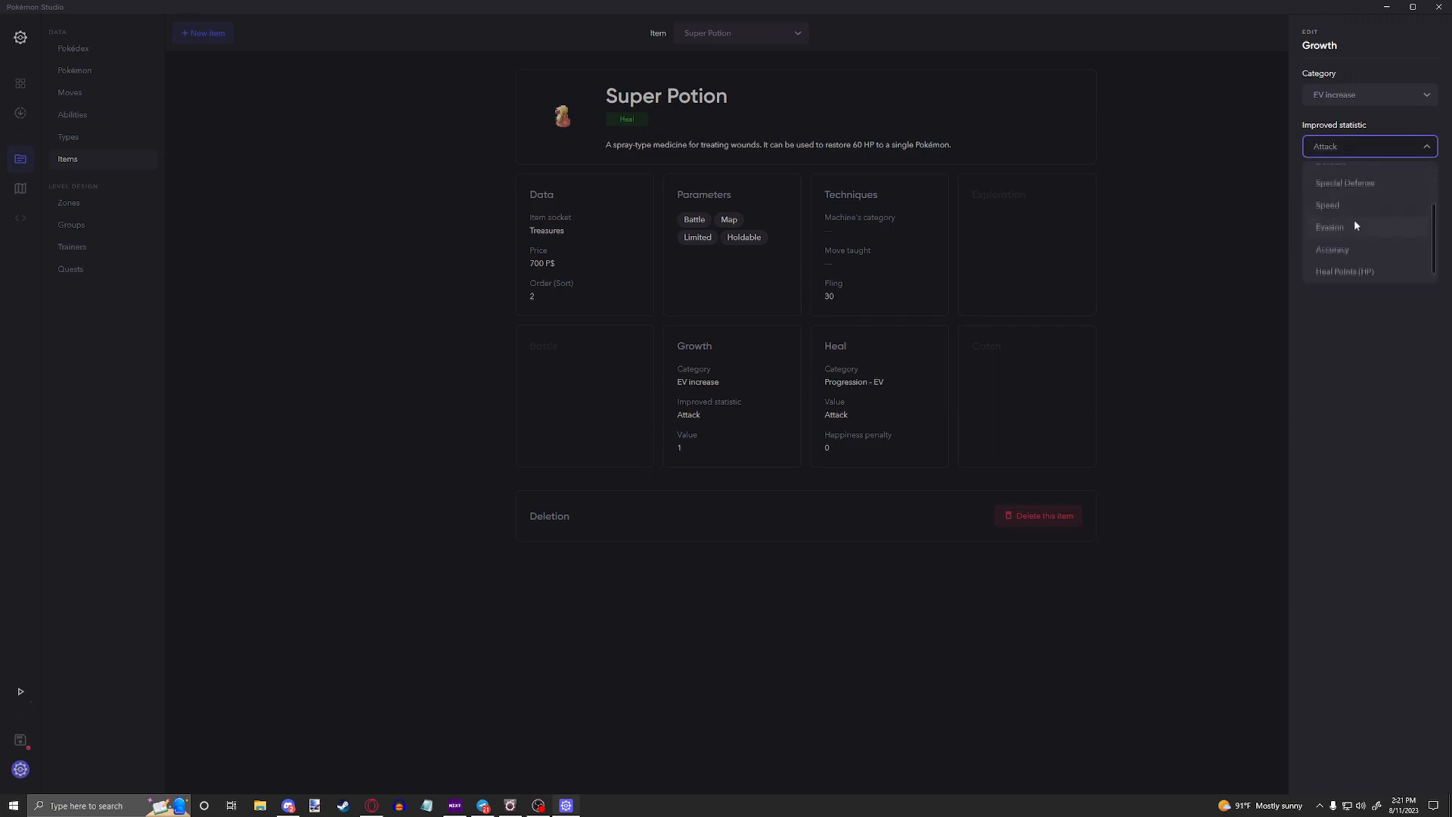
scroll(1345, 272, up, 1)
click(1364, 325)
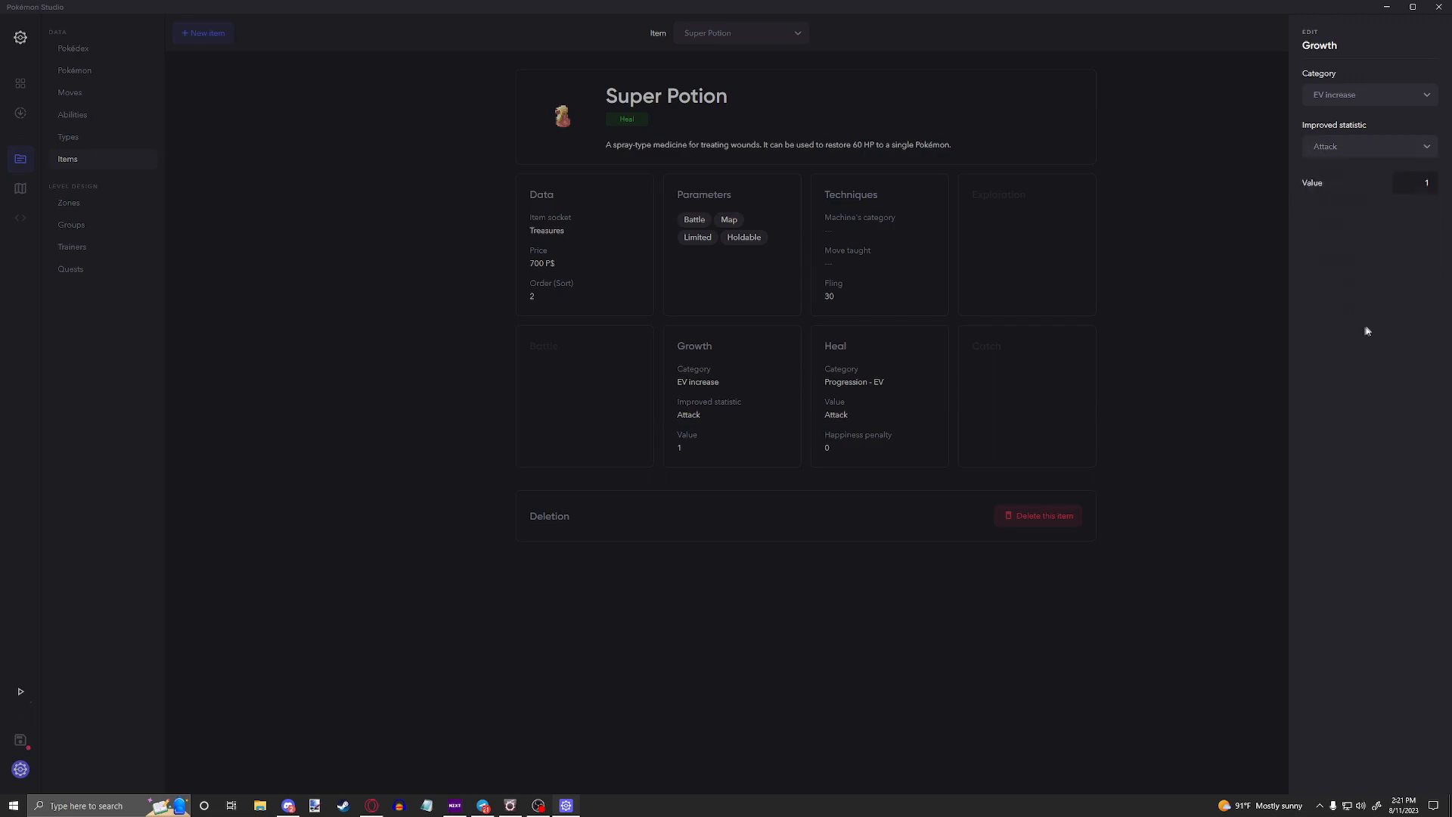
Step: Check the value field of the EV increase in the Growth settings
double_click(1432, 183)
click(1257, 235)
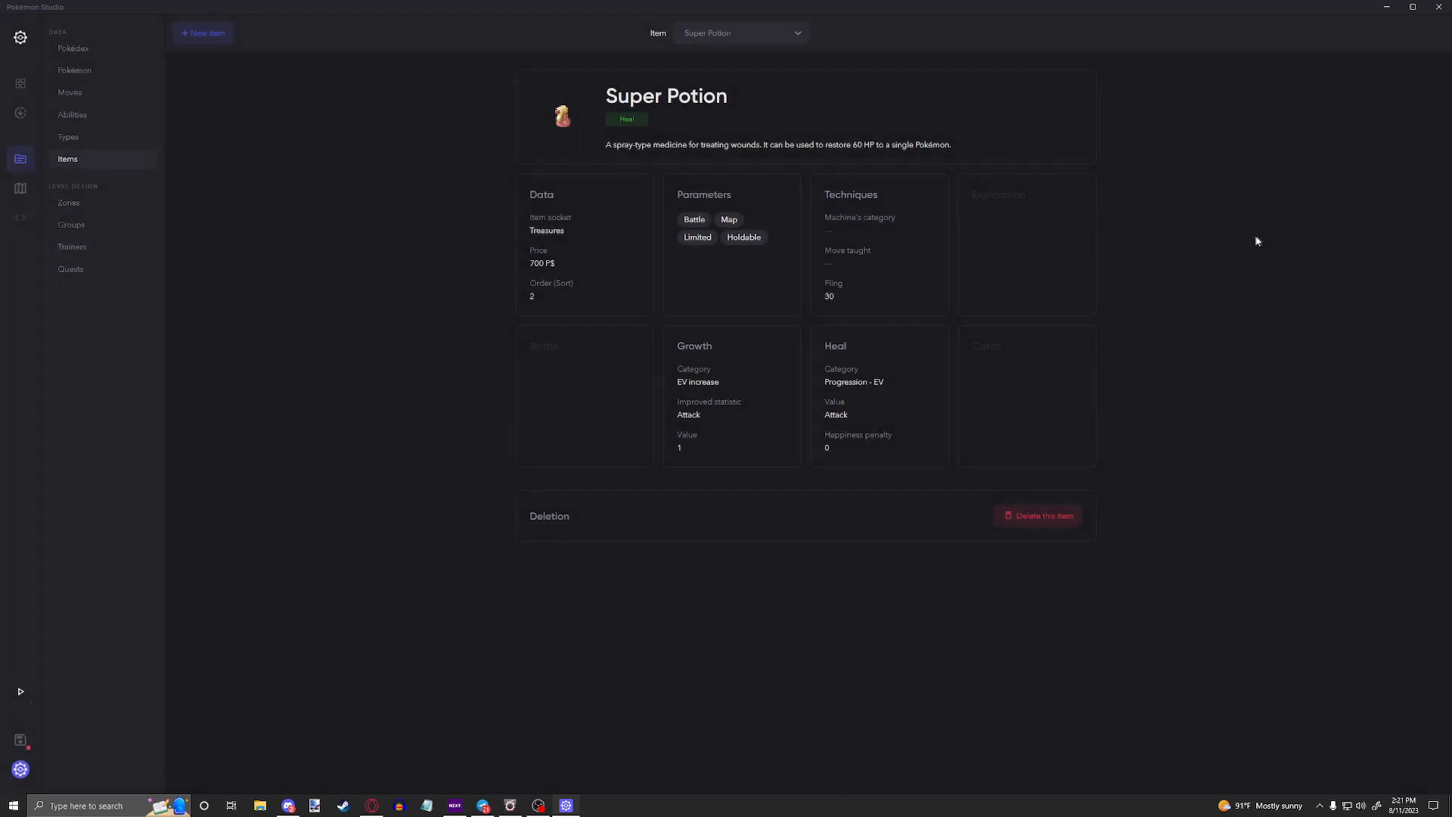
click(781, 393)
double_click(1428, 183)
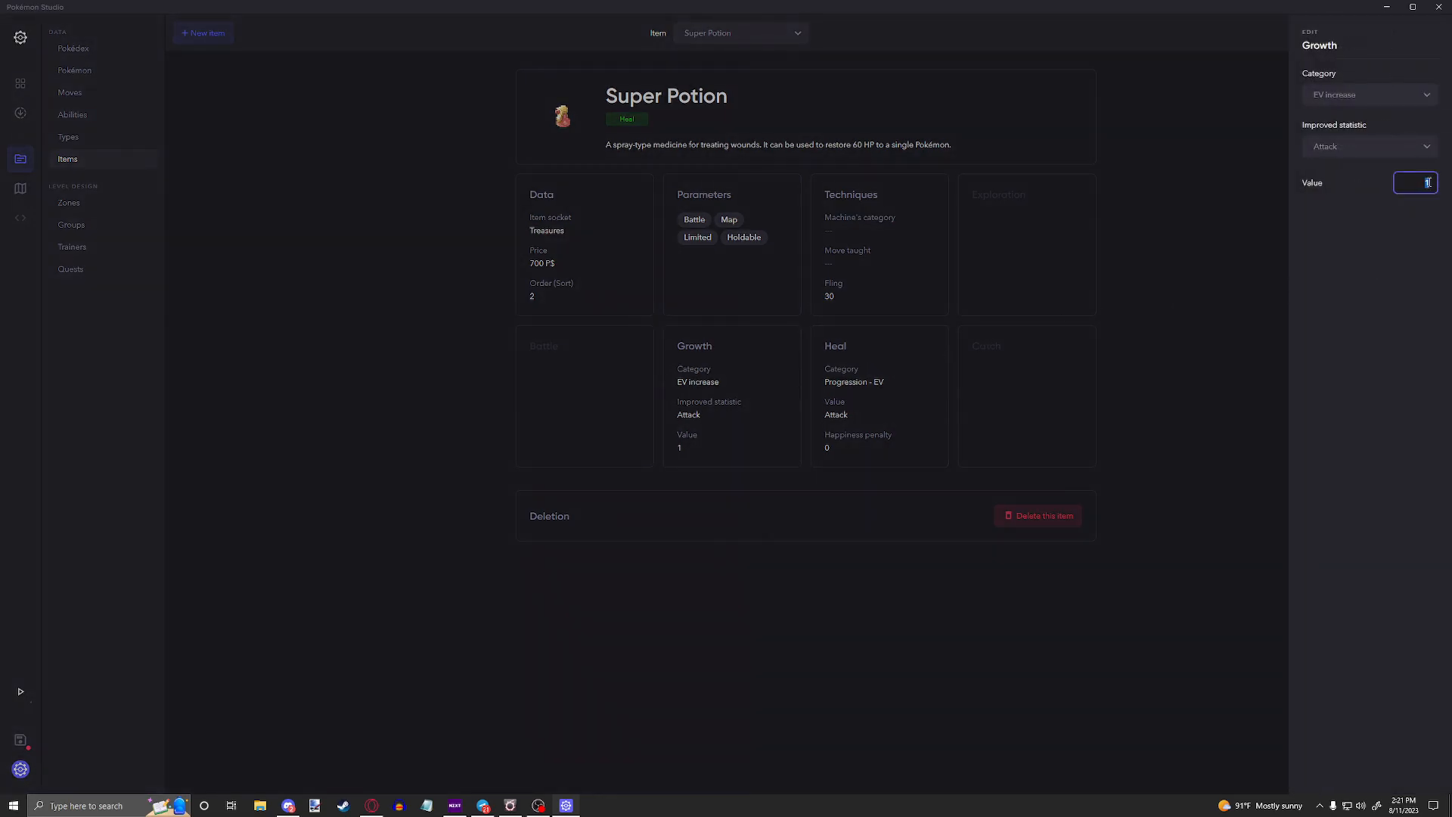
click(1183, 274)
Step: Change the Super Potion's heal category to Progression - Level
click(911, 394)
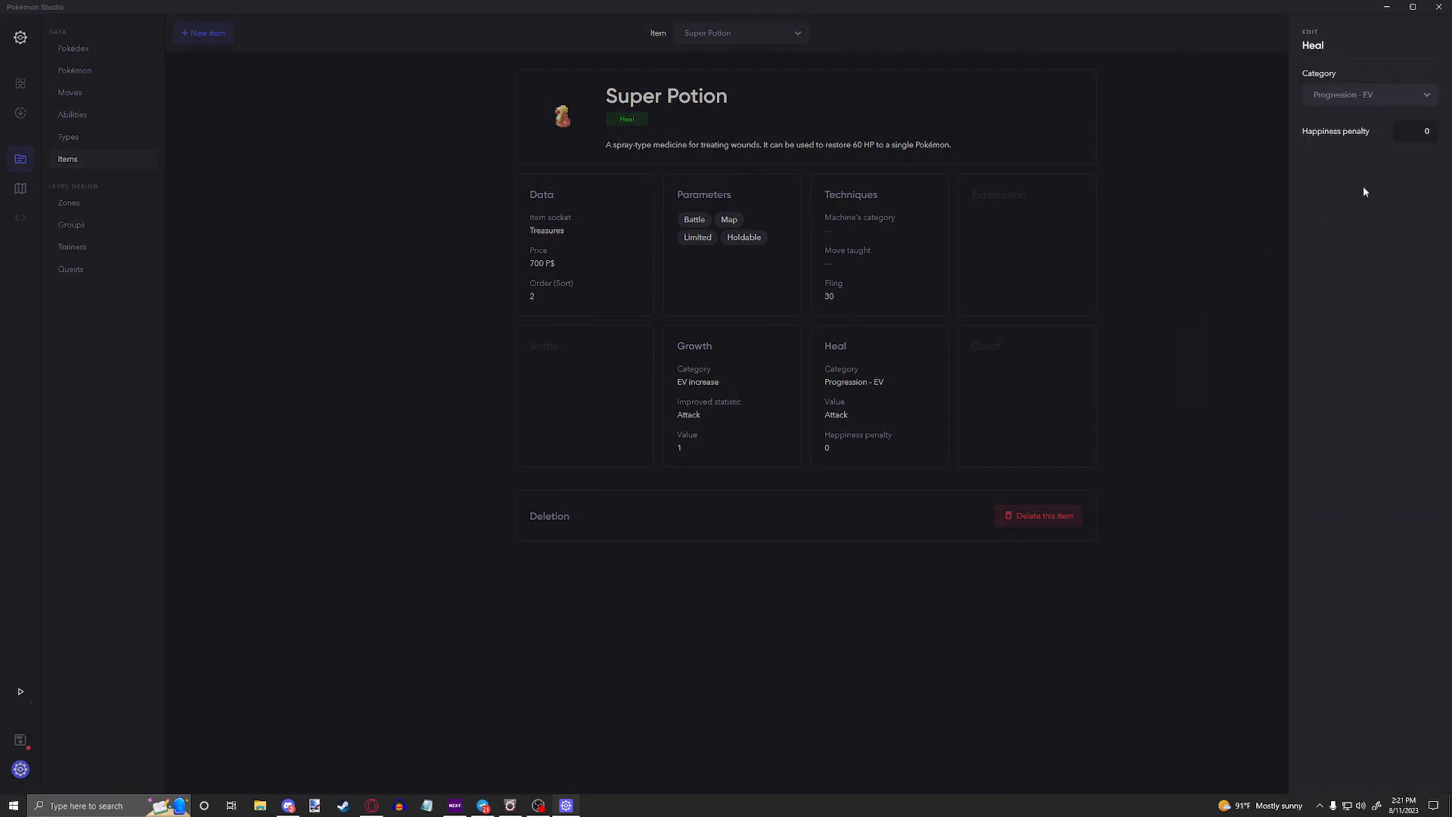
click(1371, 95)
scroll(1368, 182, down, 2)
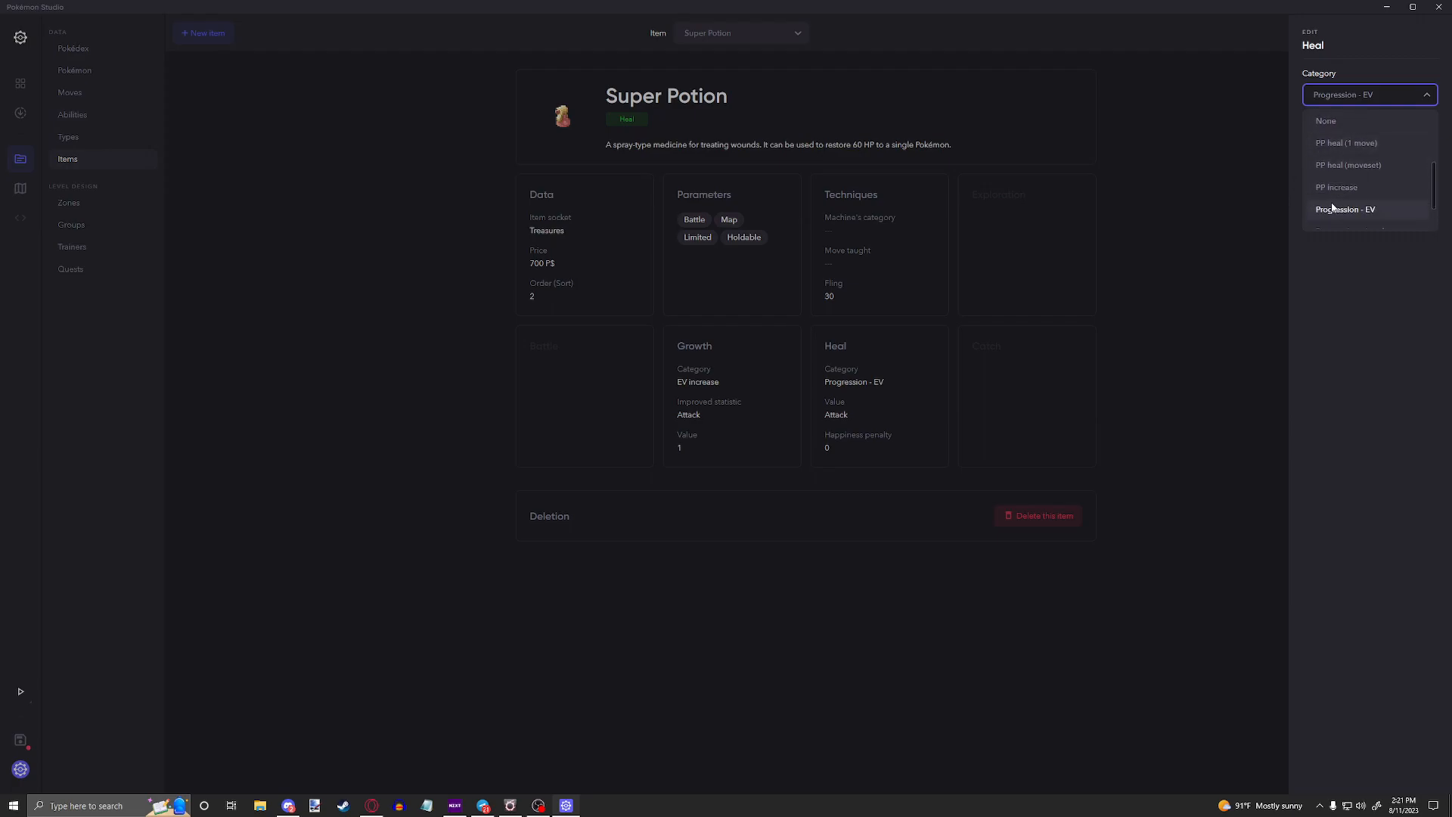
scroll(1359, 207, down, 1)
click(1360, 195)
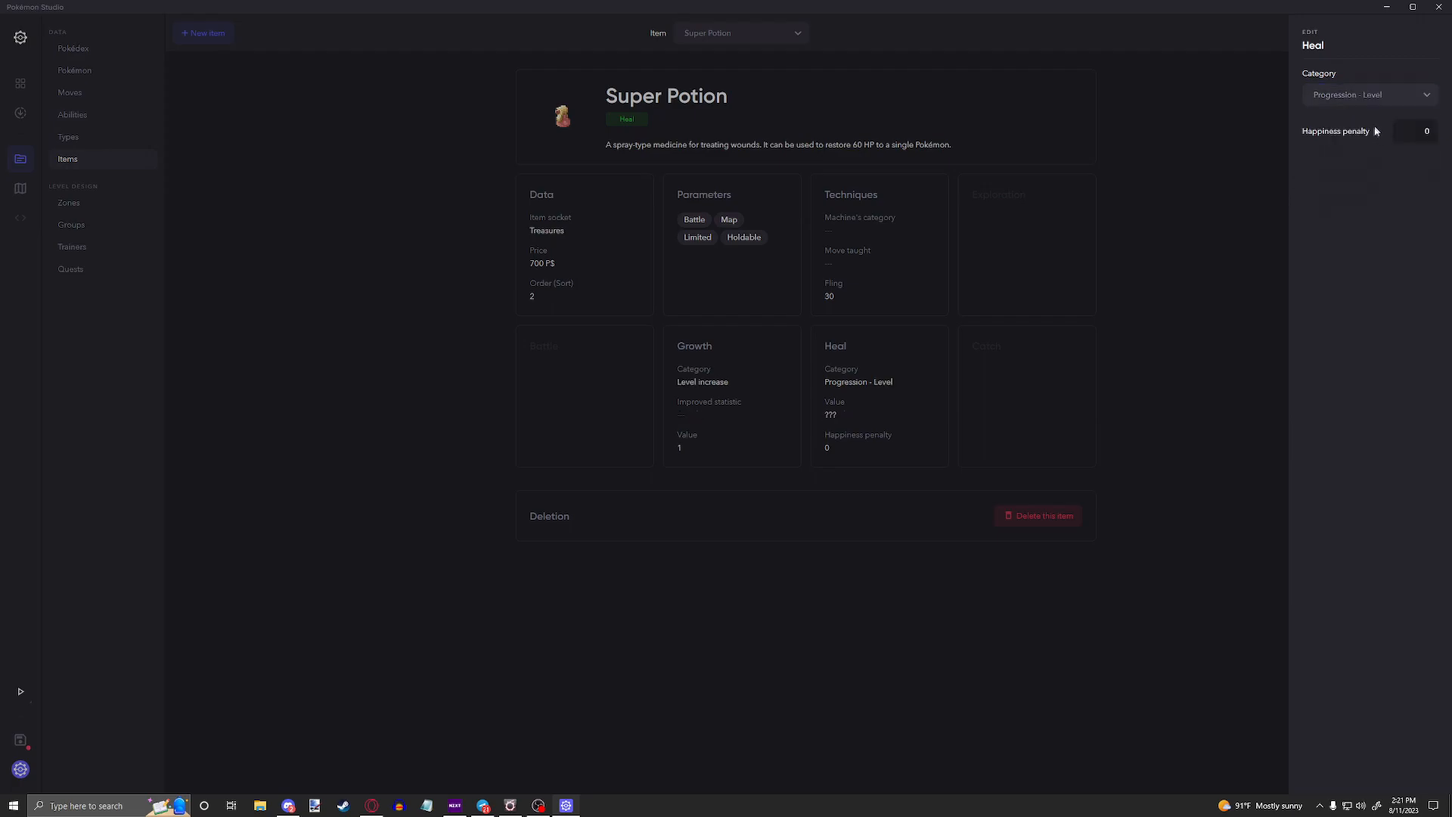
Step: Open the Growth settings and examine the available growth categories
click(966, 330)
click(681, 415)
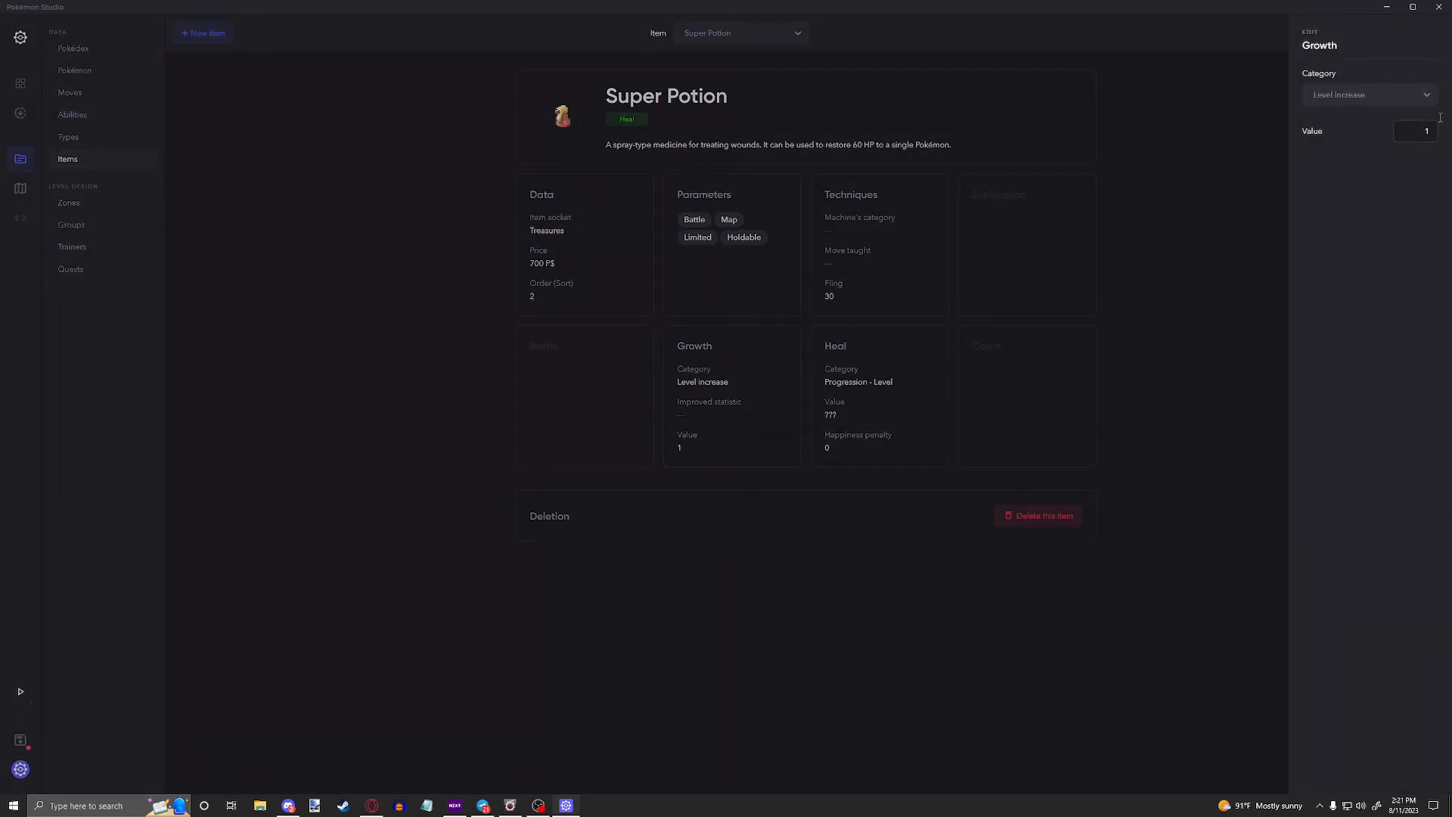
click(1401, 96)
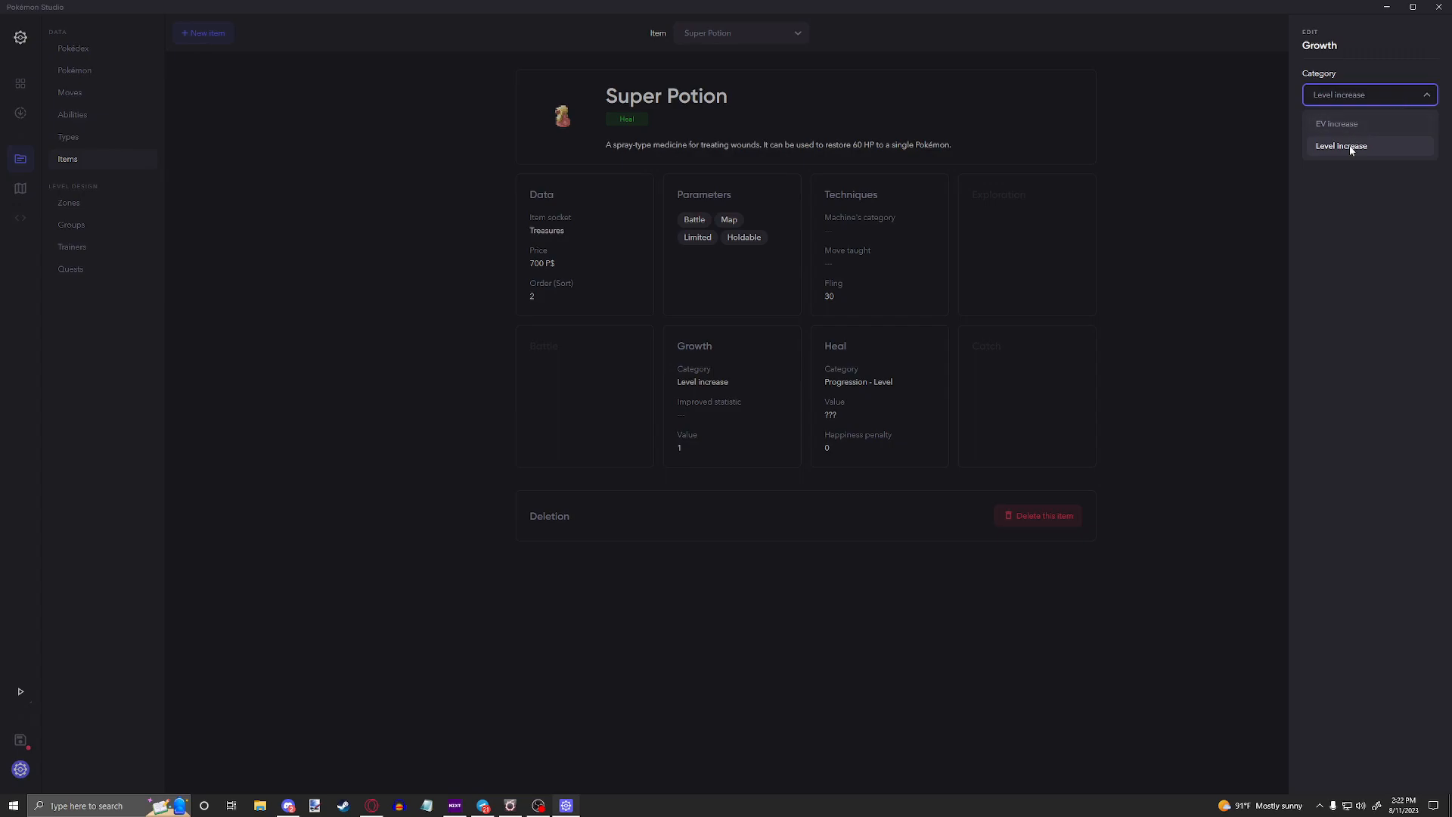
click(931, 324)
Step: Switch the Super Potion's heal category back to Progression - EV
click(932, 329)
click(1376, 94)
scroll(1362, 160, down, 1)
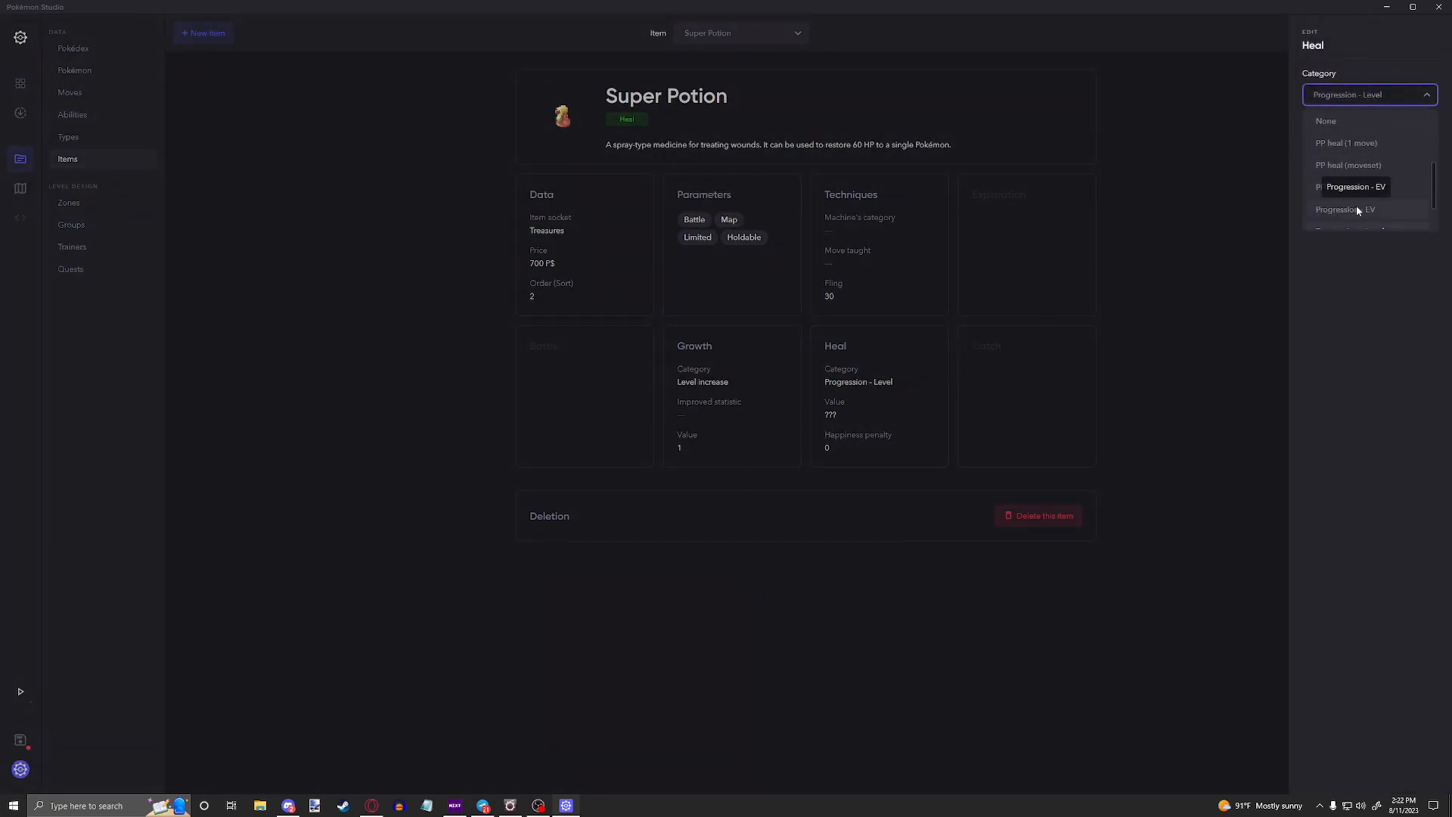
click(1356, 205)
Step: Set the Growth category to Level increase and check its value field
click(1285, 233)
click(692, 401)
click(1354, 95)
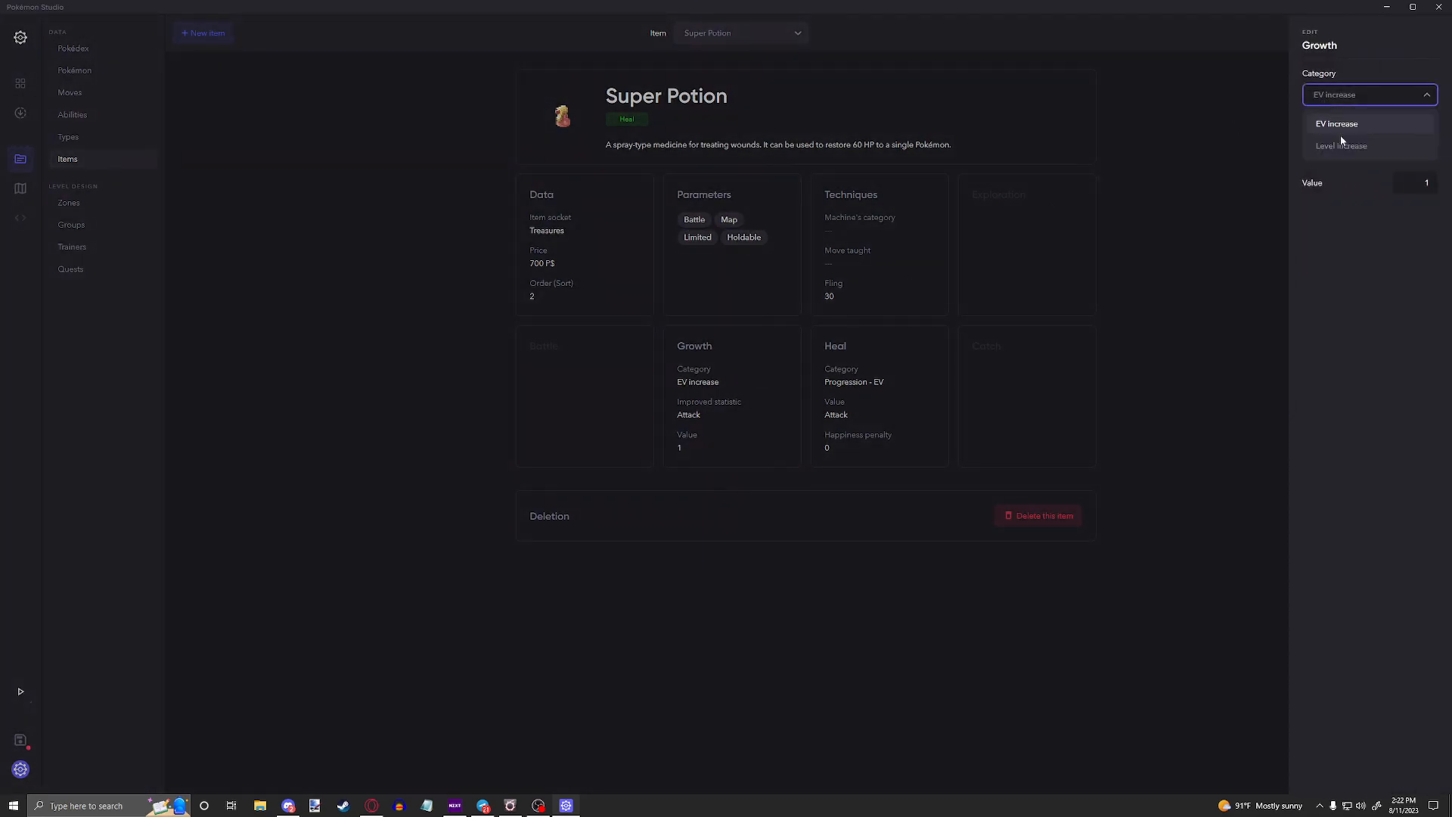
click(1350, 146)
click(1271, 227)
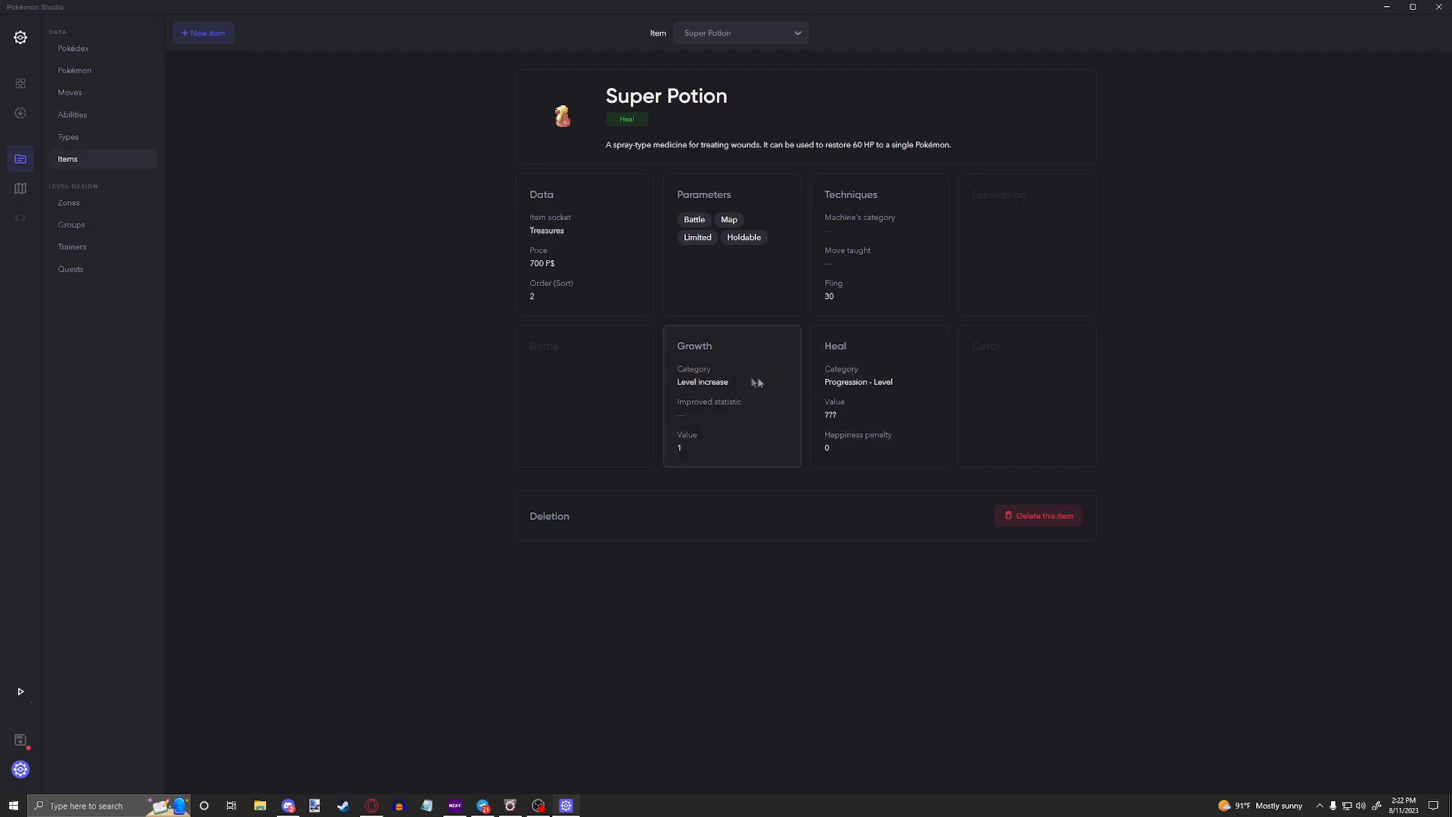
click(749, 415)
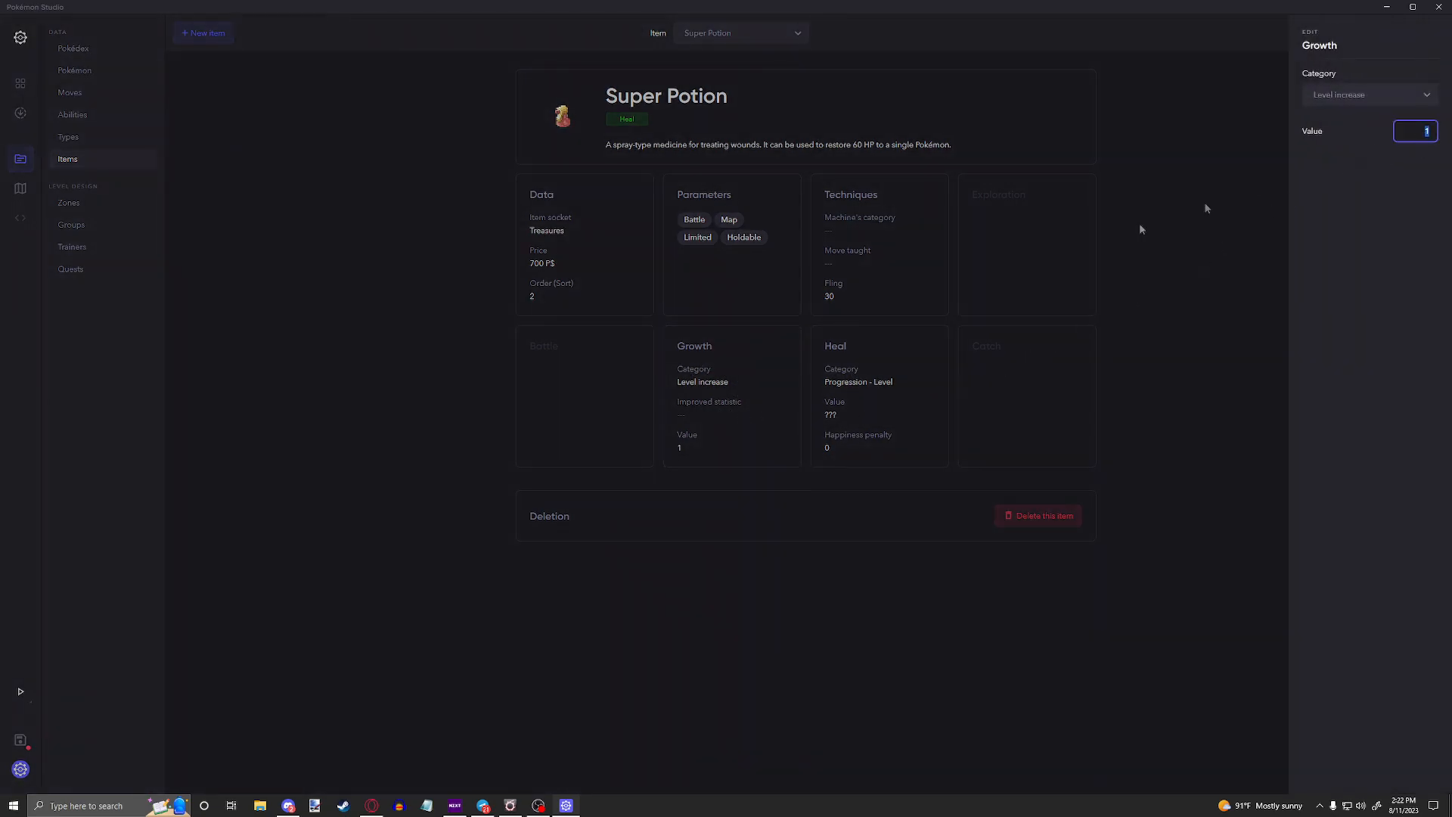
click(859, 392)
Step: Set the Super Potion's heal category to Status and review the healed status options
click(859, 393)
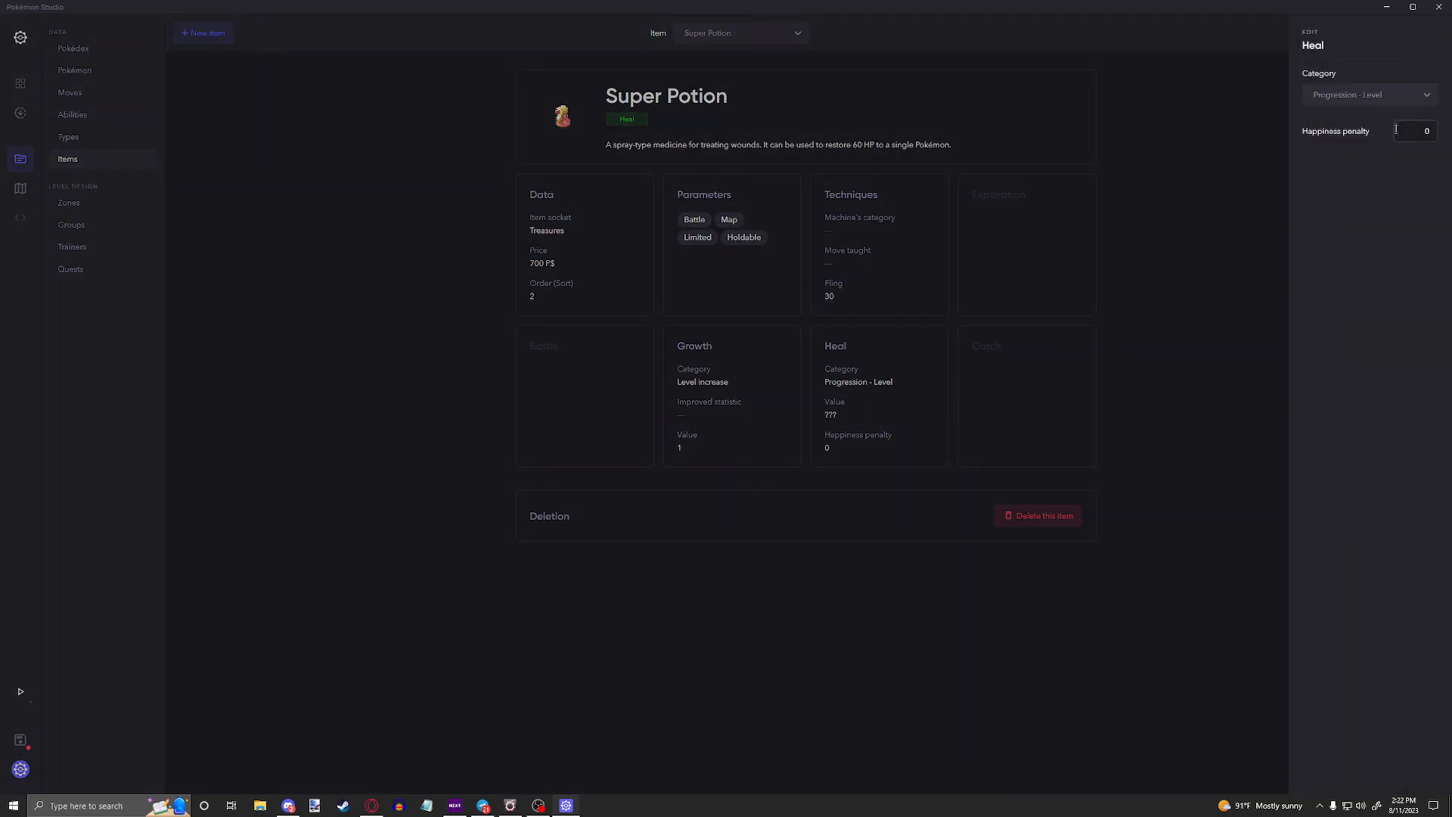
click(1378, 96)
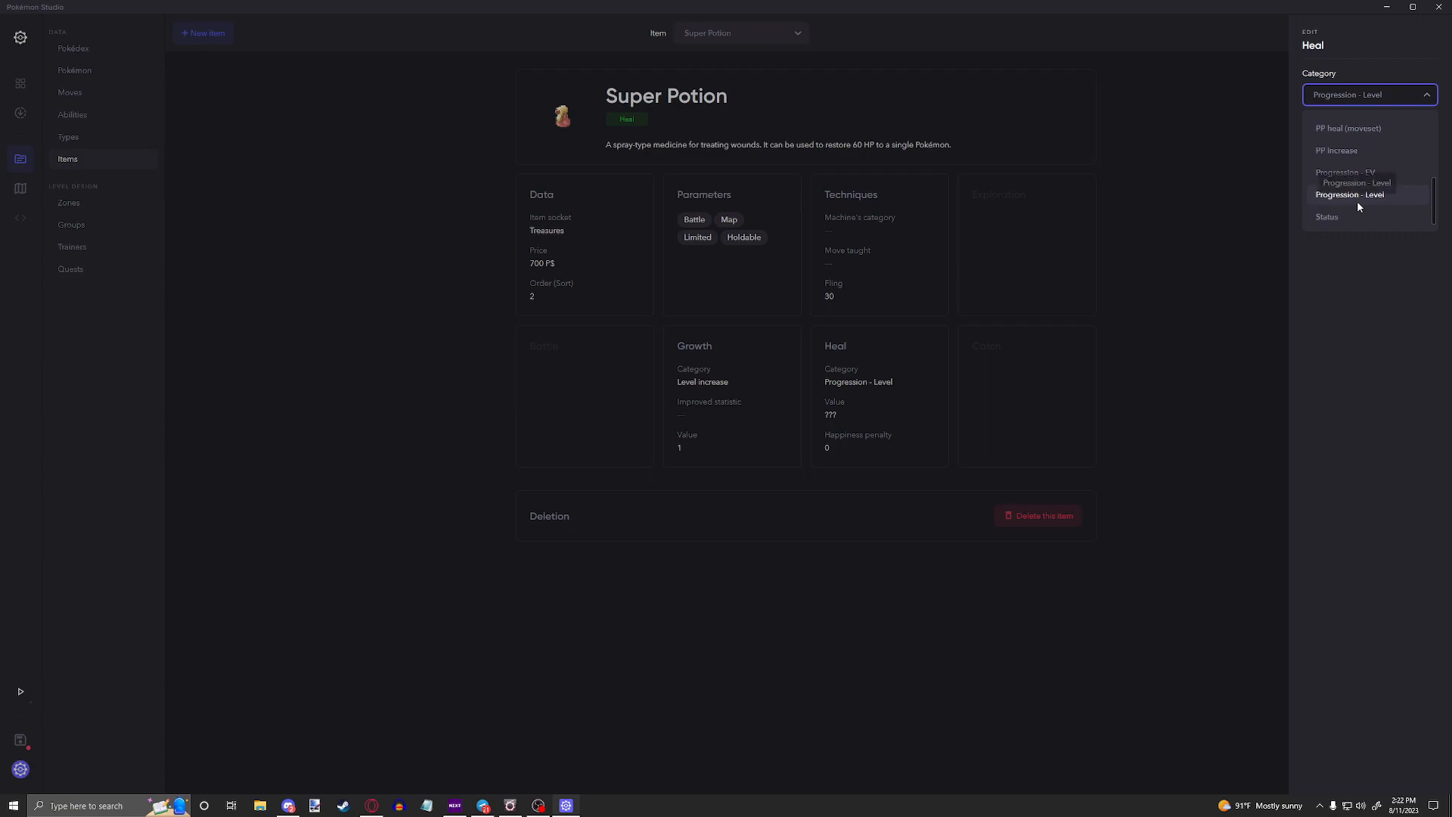
click(1347, 220)
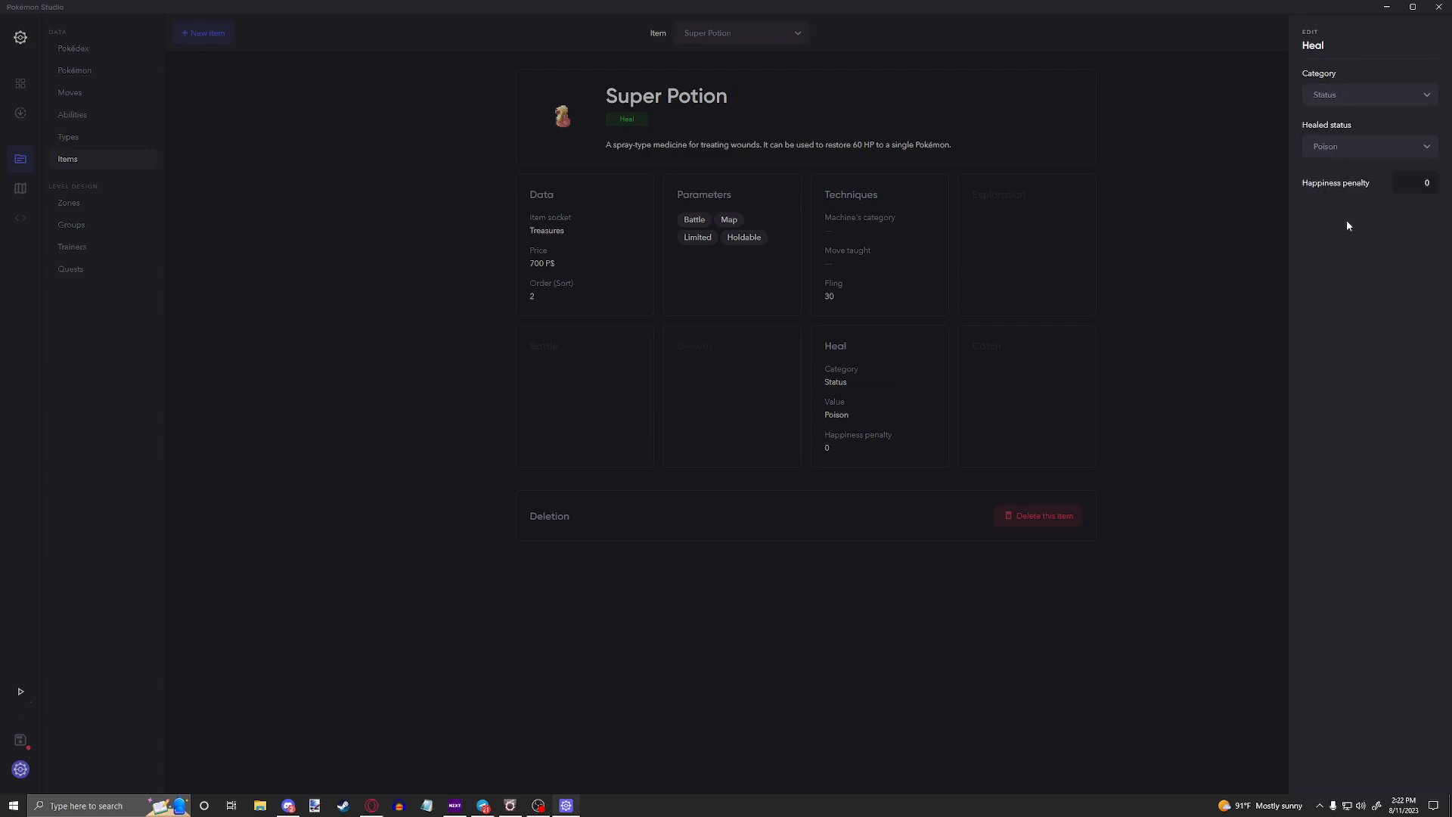
click(1378, 144)
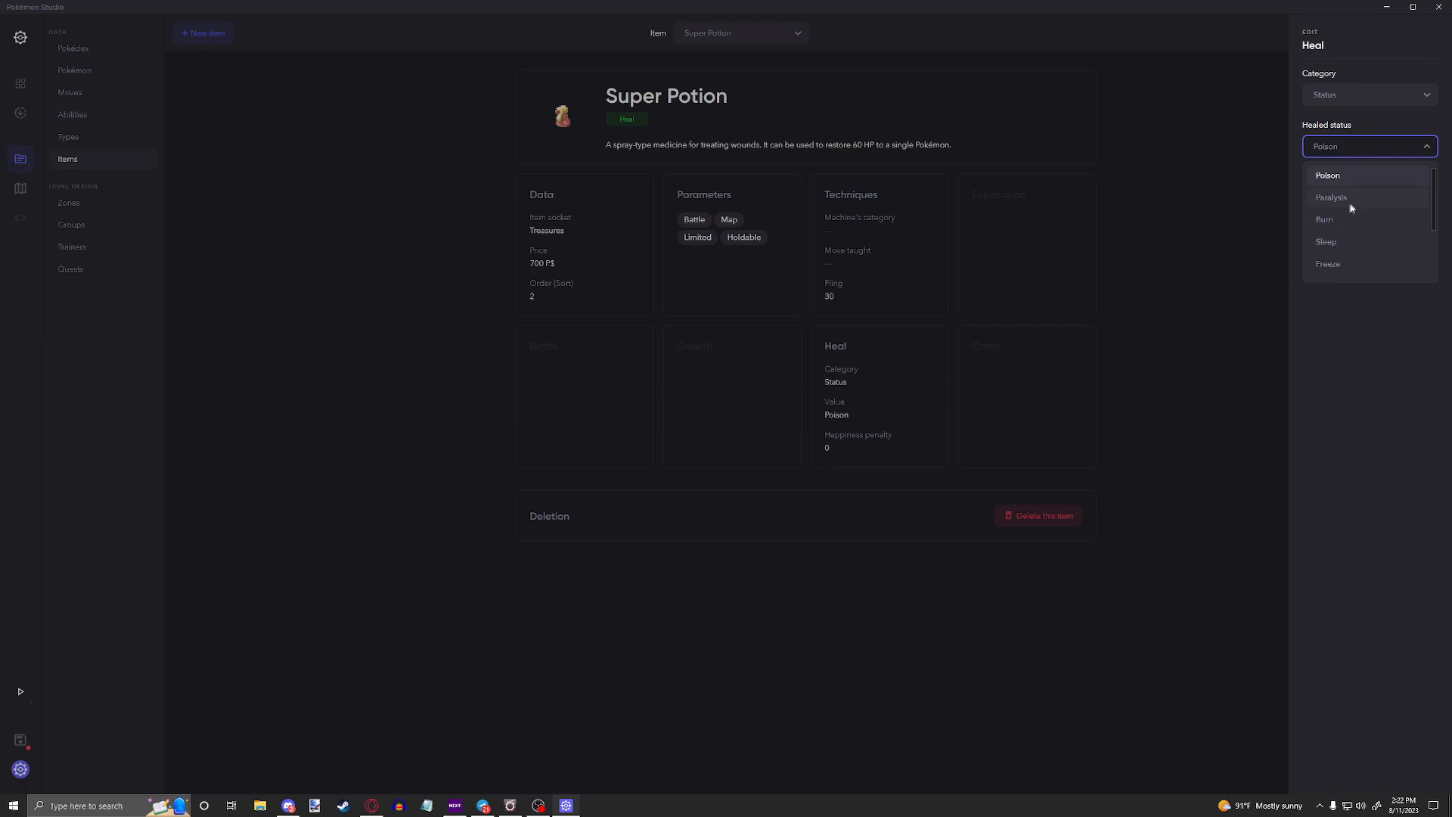
scroll(1351, 201, down, 3)
click(907, 246)
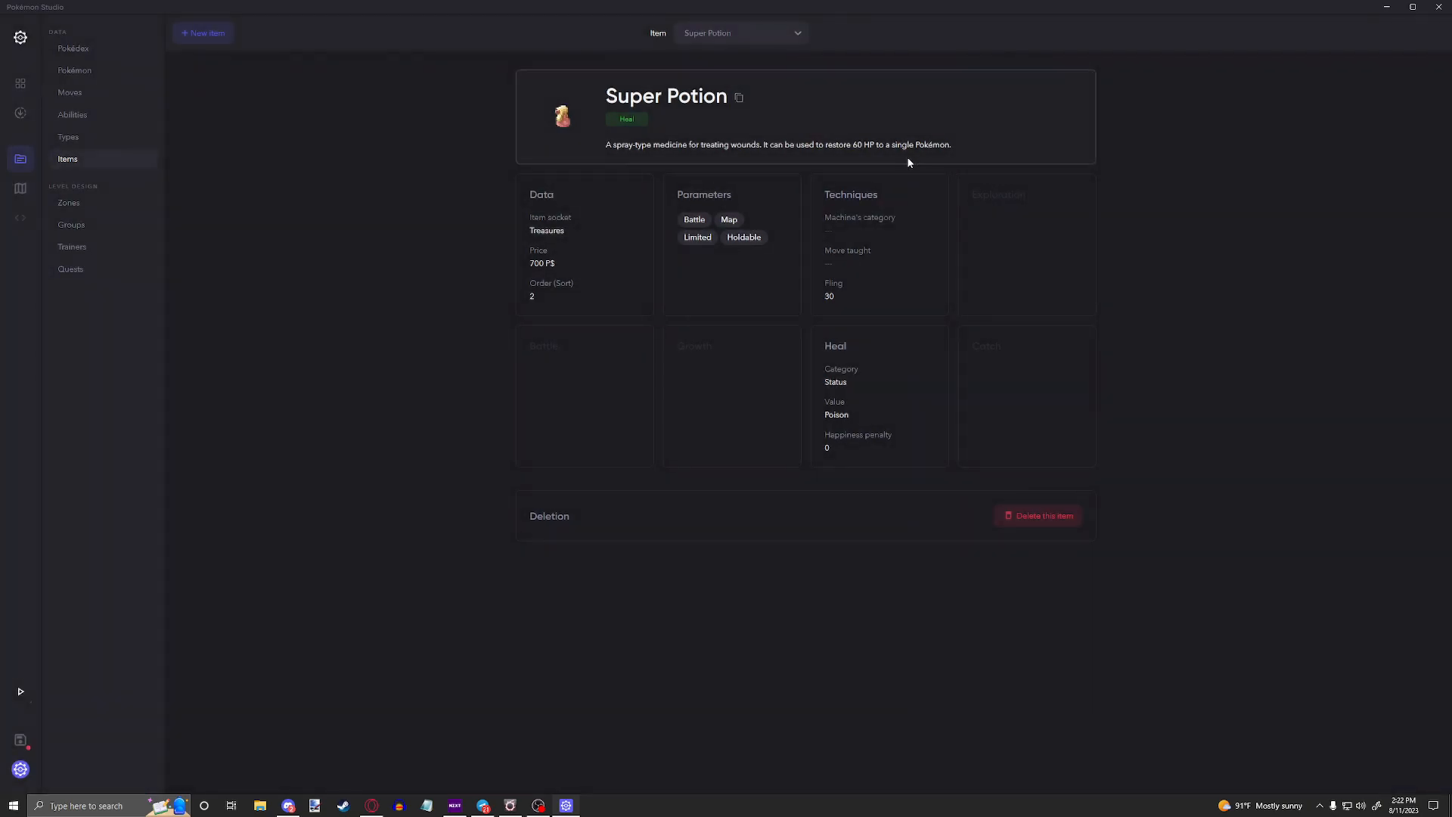
Step: Open the Revive item and examine its heal settings and the available heal categories
click(733, 32)
text(rev)
click(728, 72)
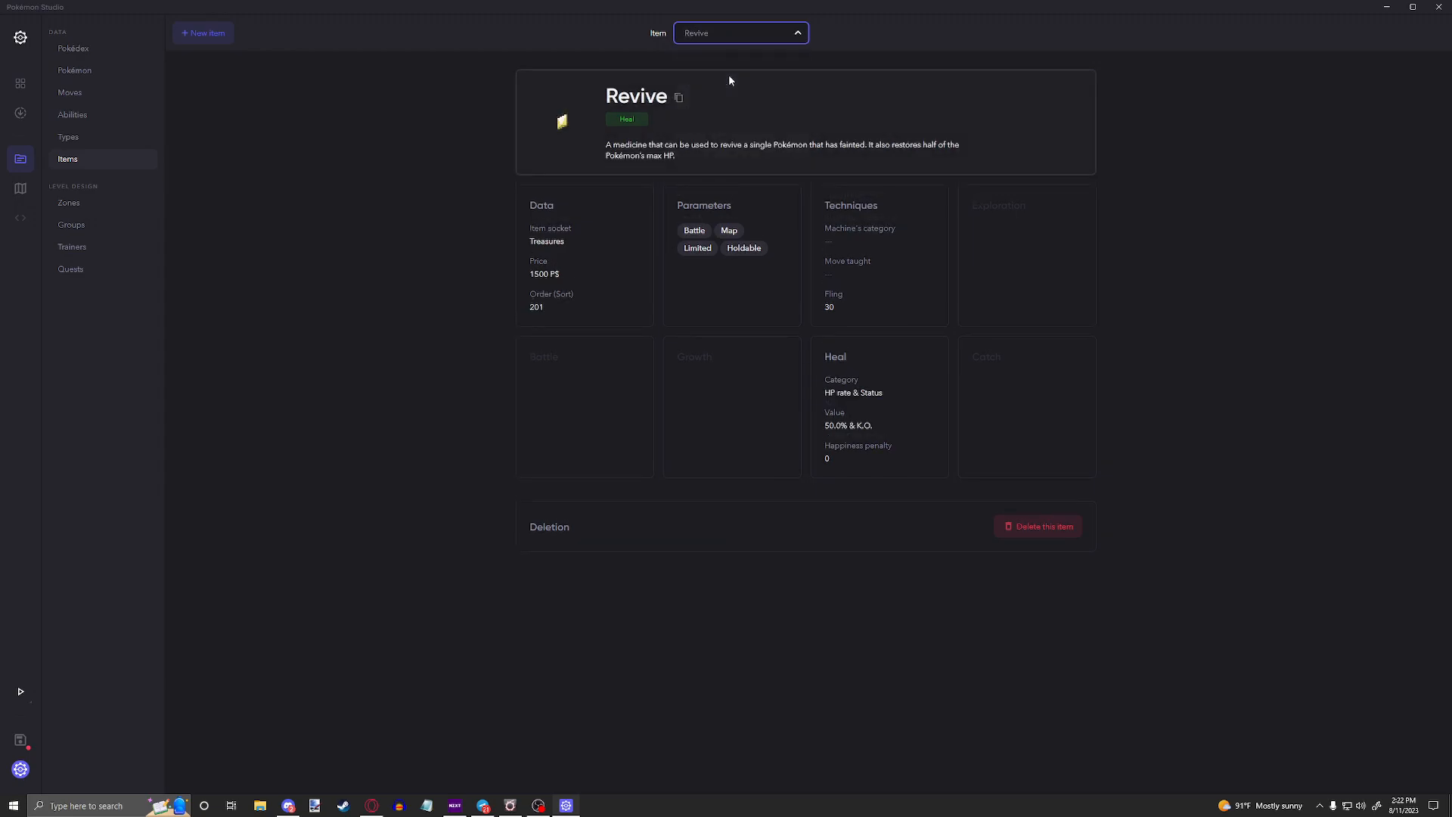
click(934, 416)
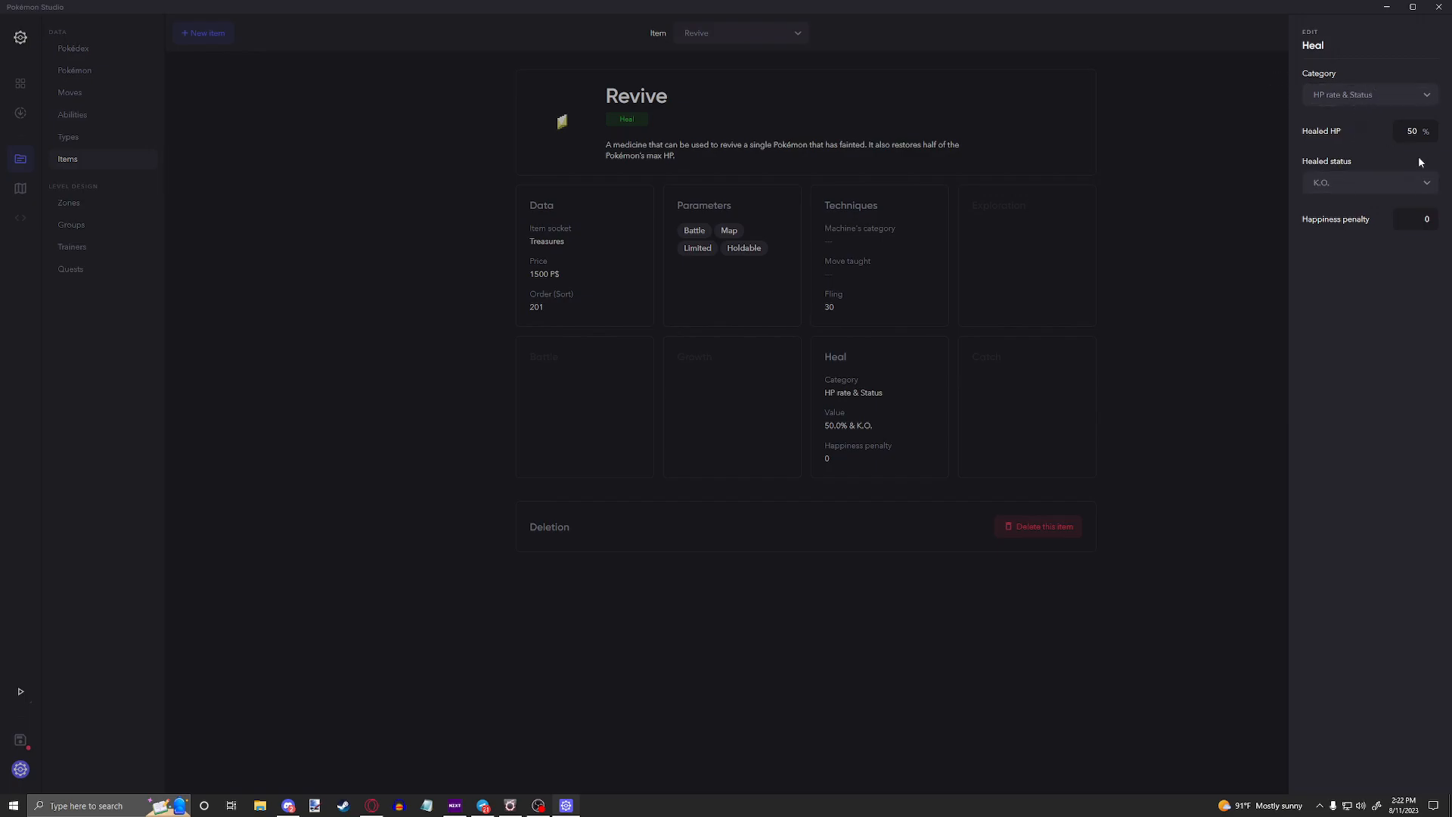
click(1340, 96)
scroll(1346, 193, down, 3)
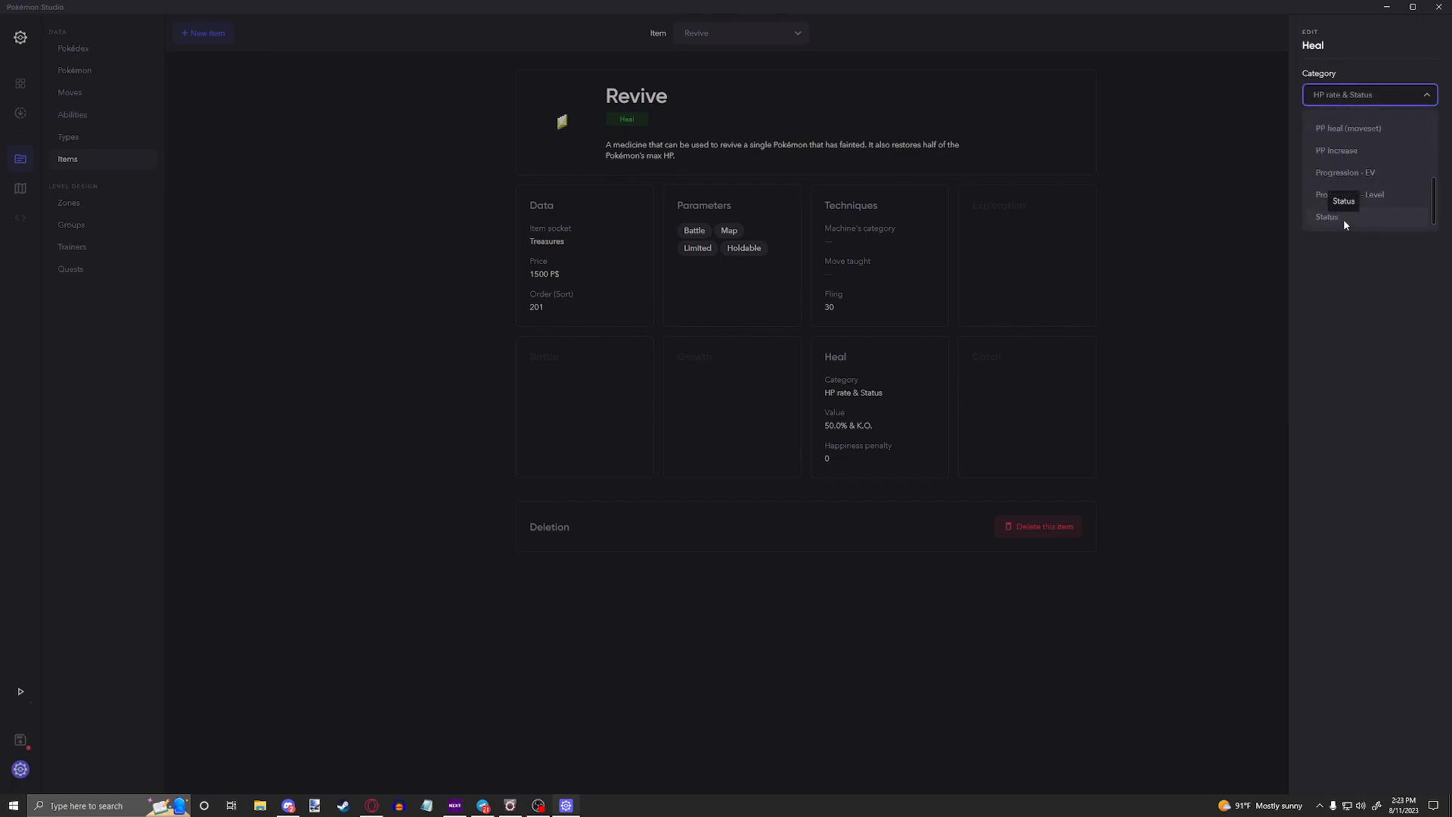
click(908, 215)
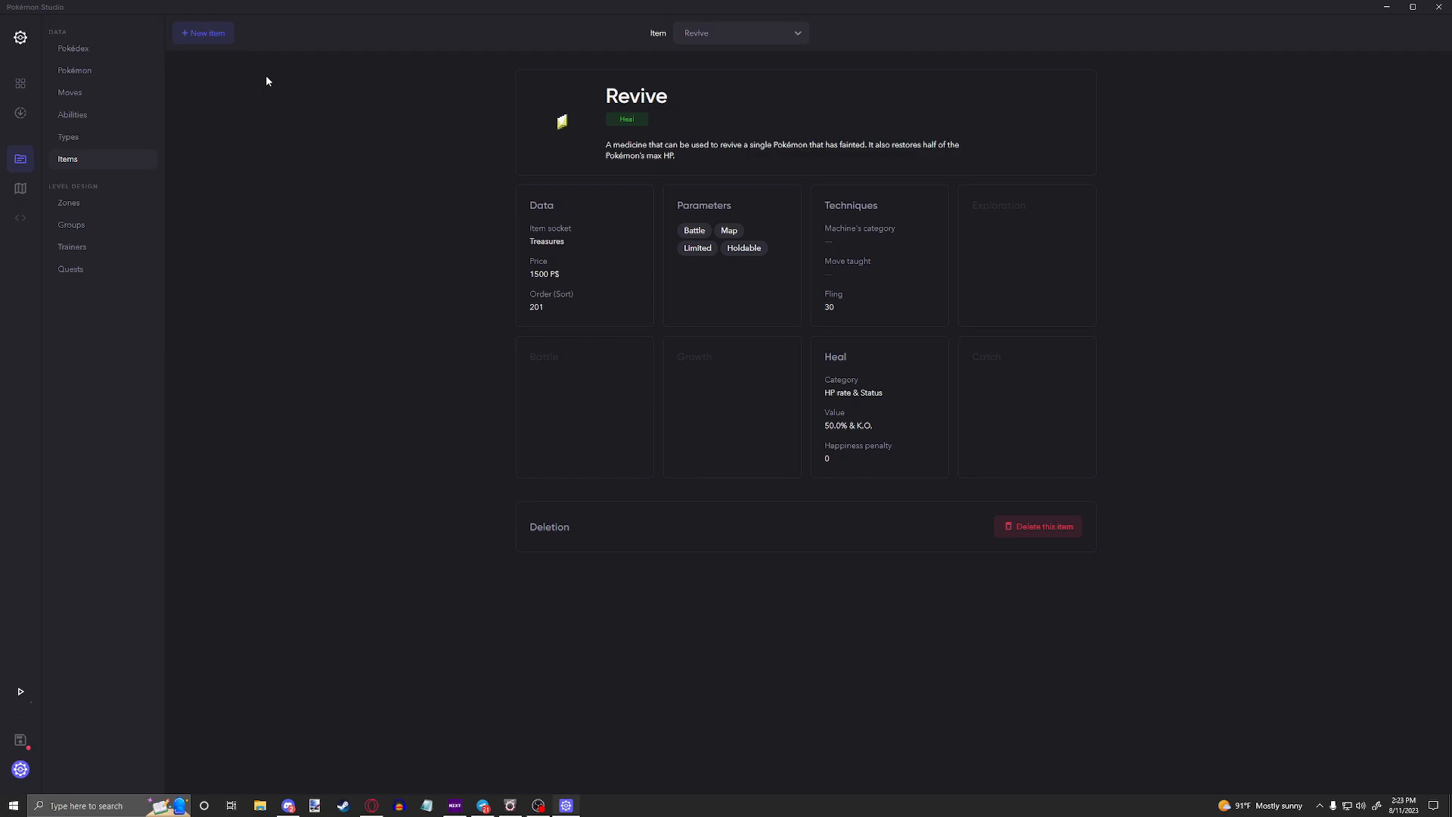
Step: Start a new item named Dark Ball with the description "A simple ball"
click(221, 35)
click(1412, 97)
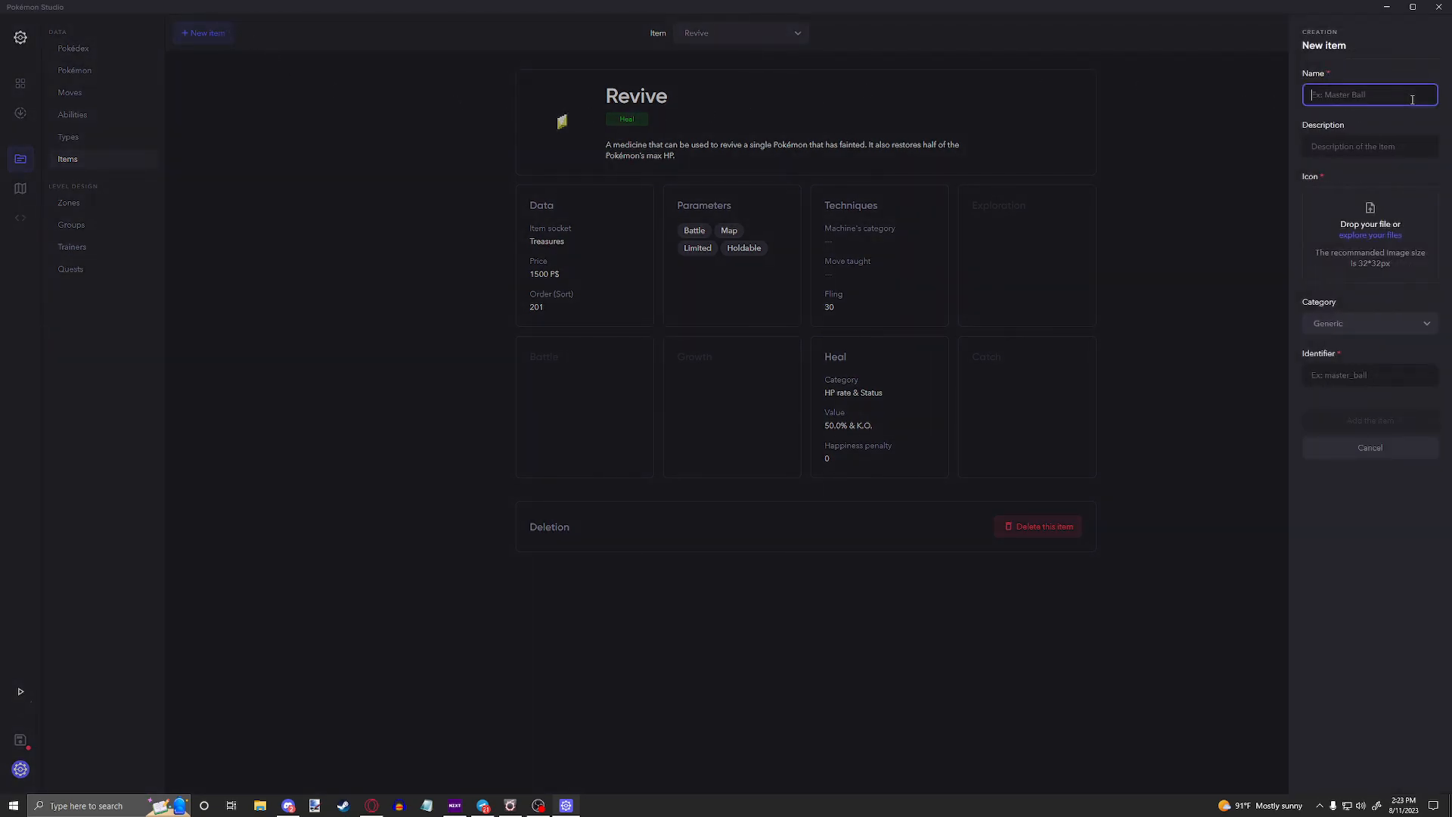
text(Dark Ball)
click(1399, 143)
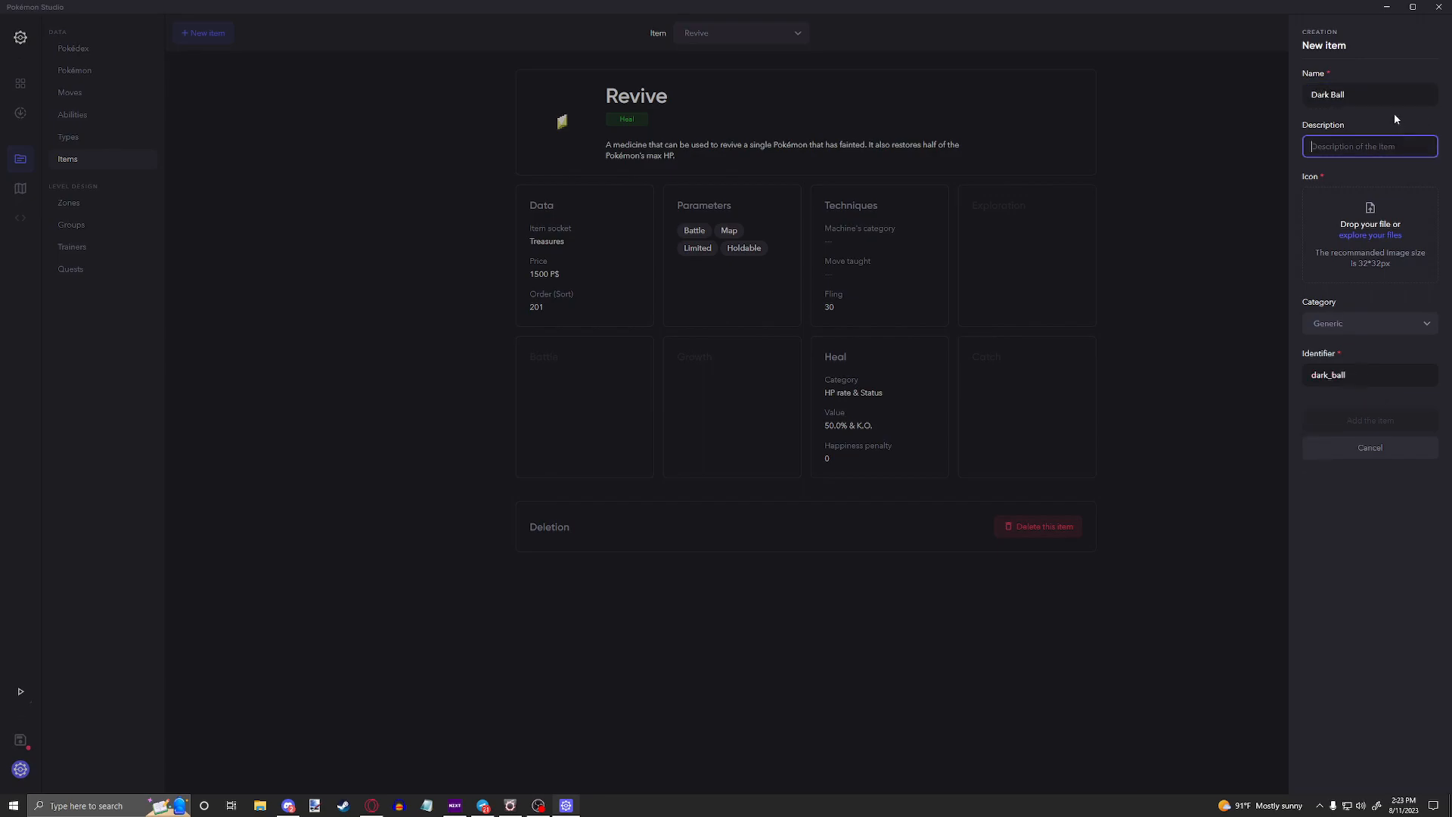
text(A simple ball)
click(1398, 92)
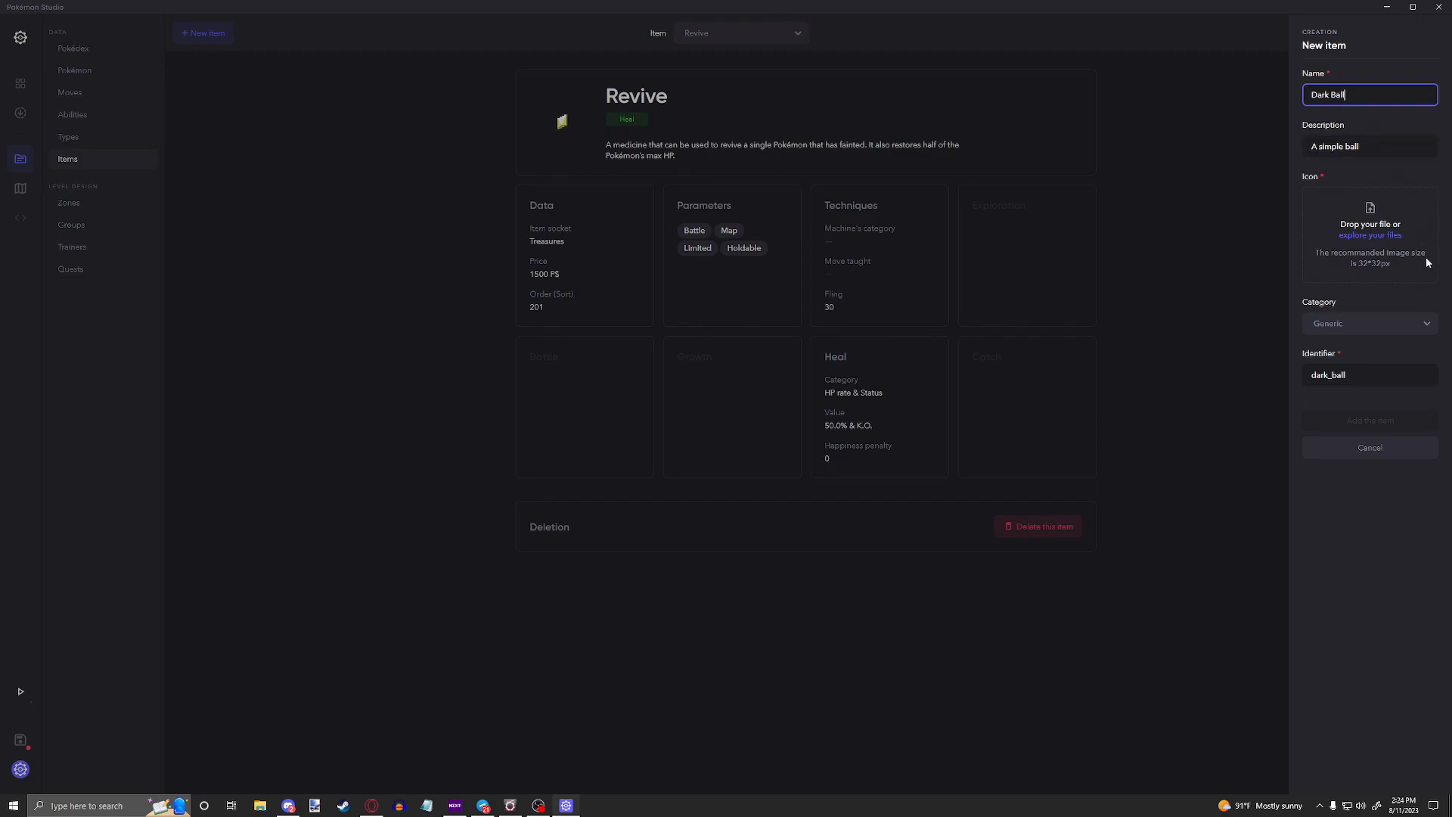
Step: Choose darkBall.png from the Tutorial Project's graphics/icons folder as the new item's icon
click(1366, 234)
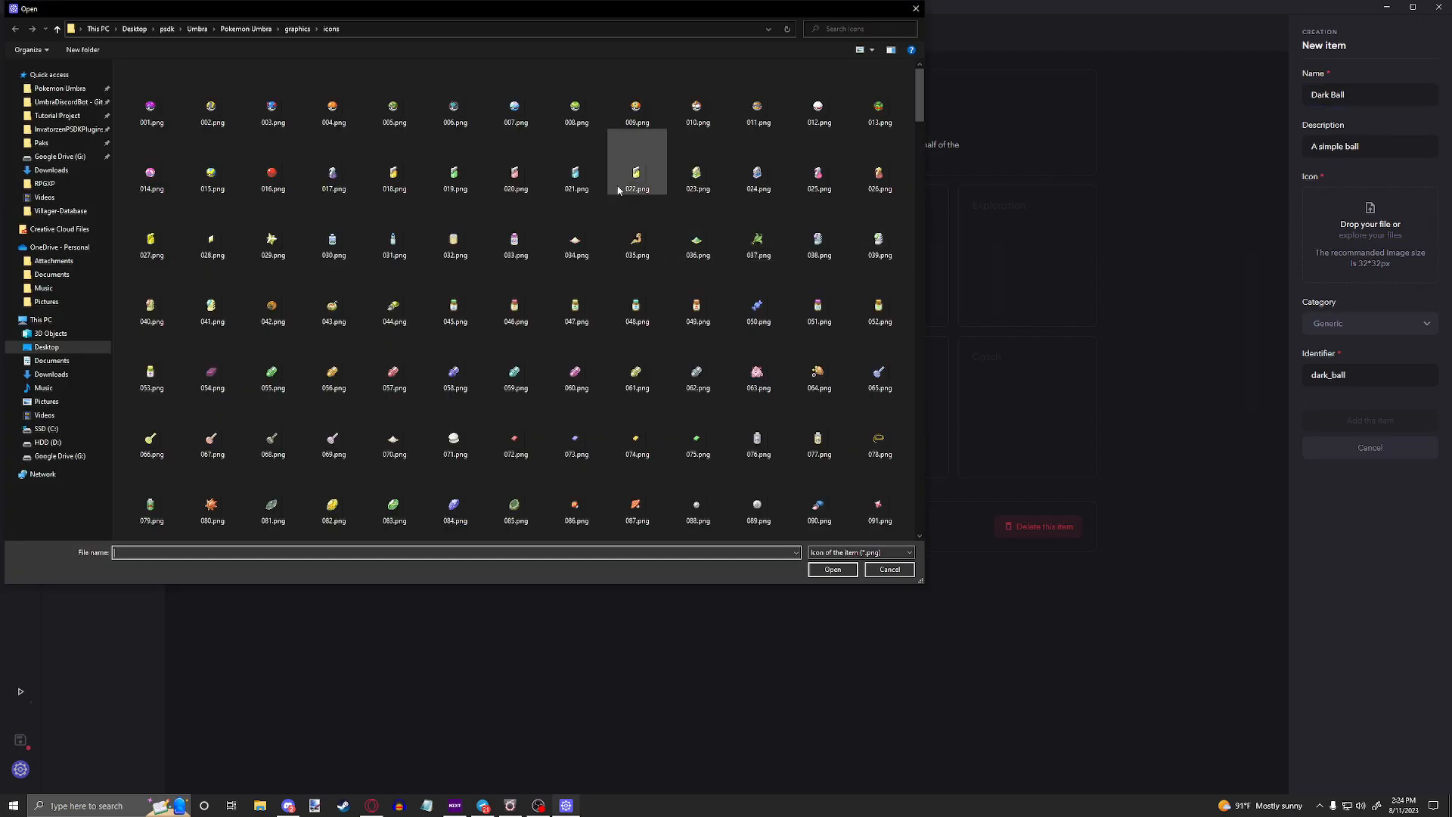
click(68, 116)
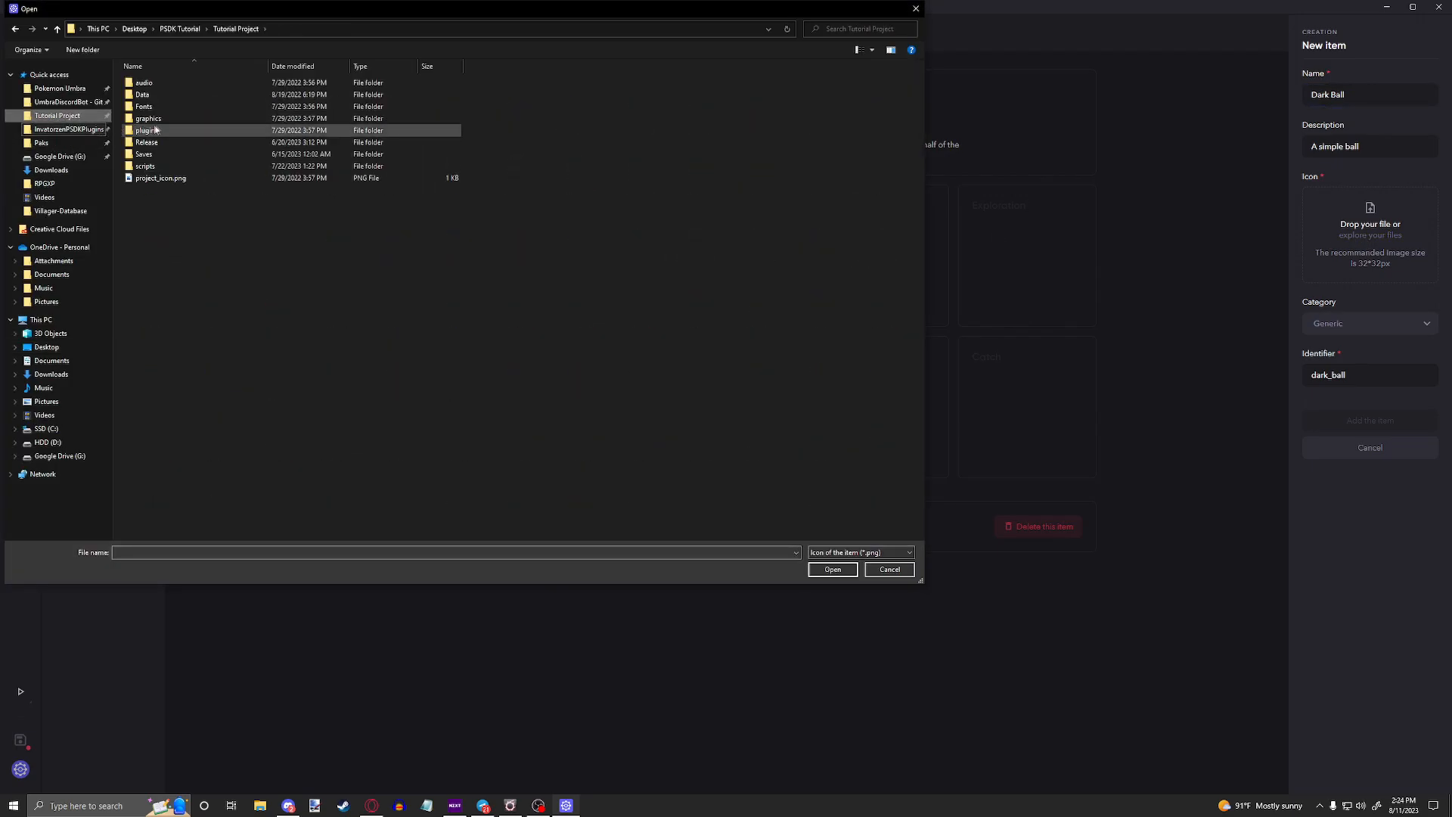
double_click(156, 120)
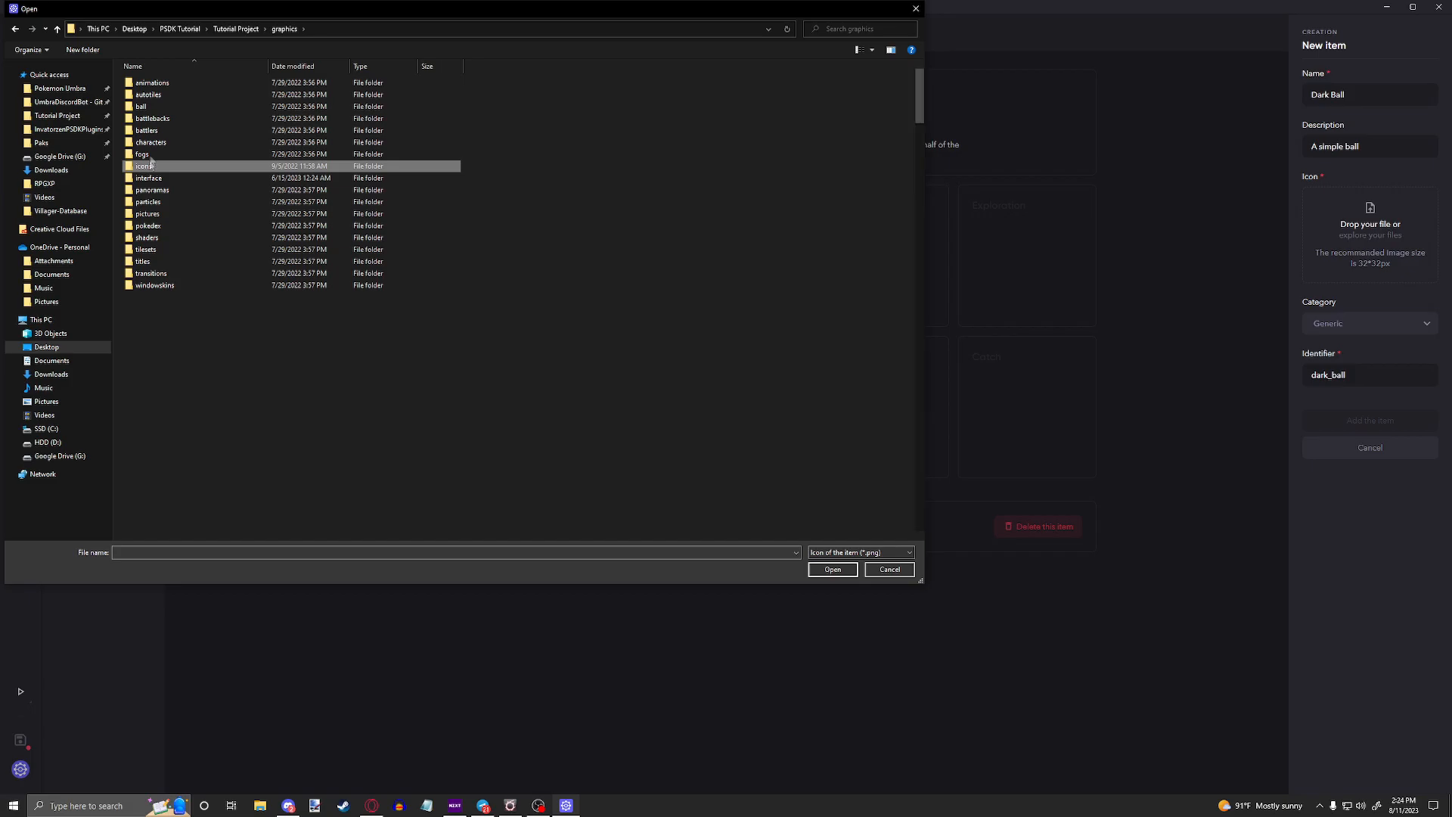
double_click(220, 161)
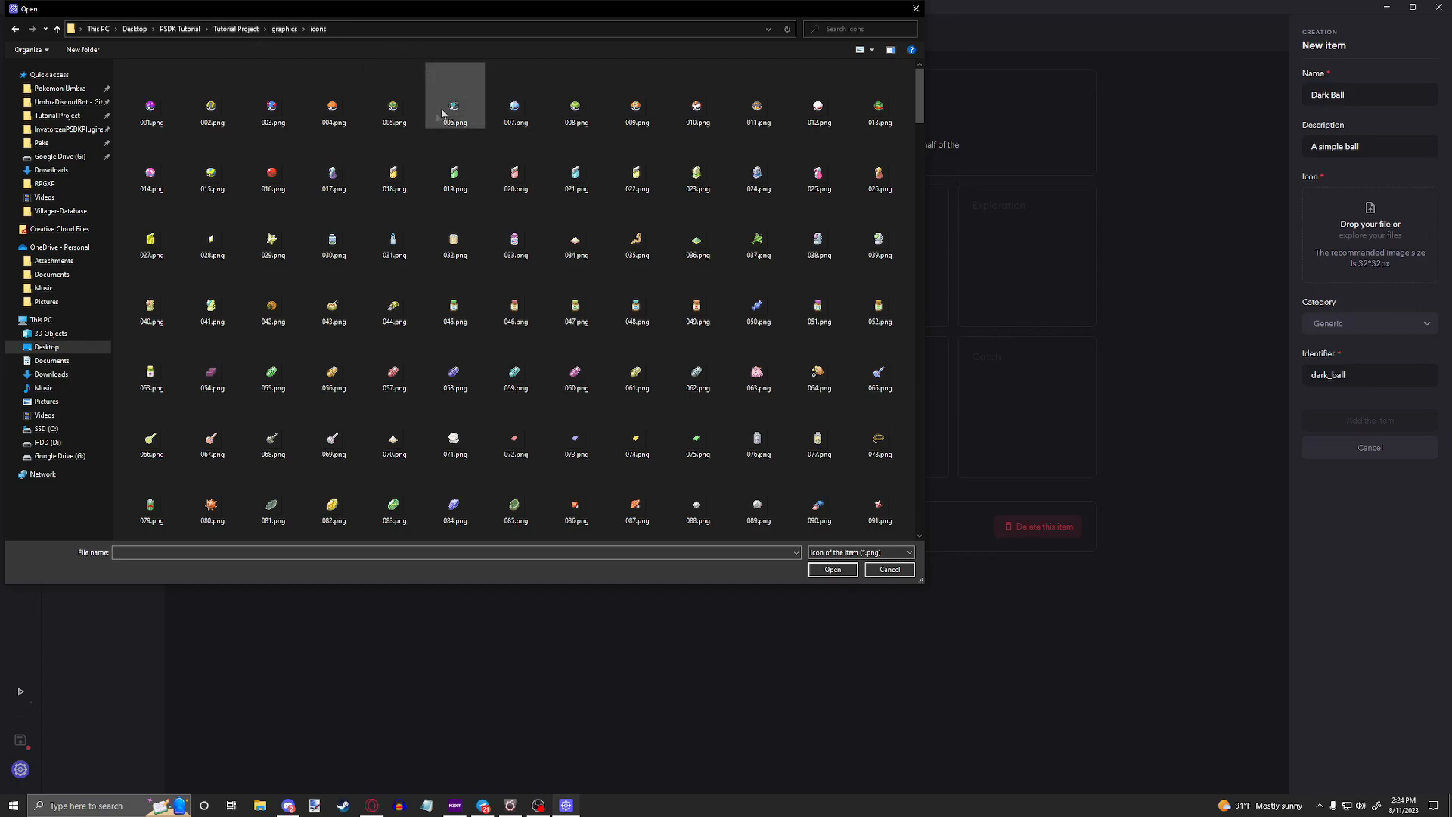
scroll(455, 321, down, 3)
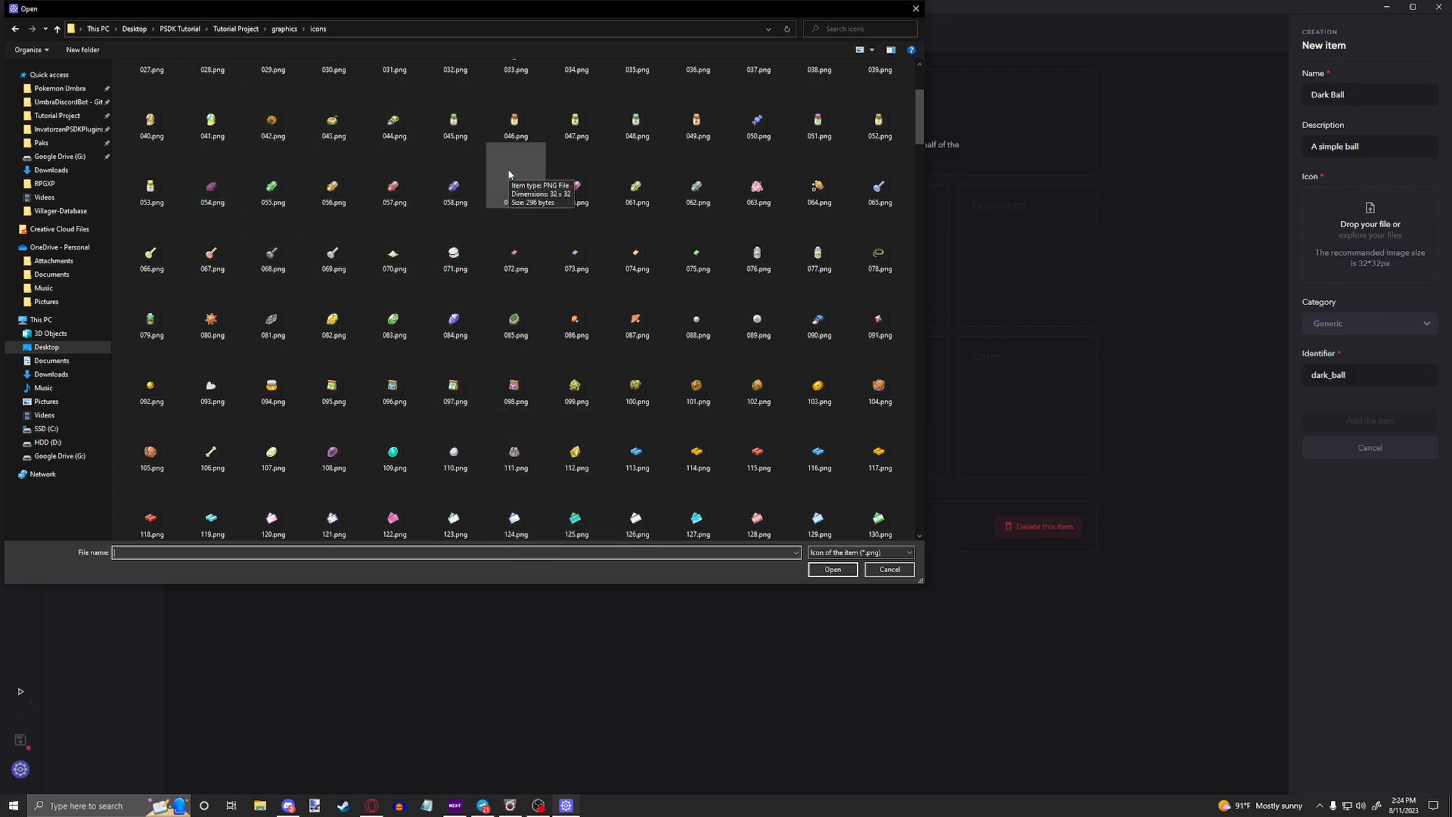
text(dark)
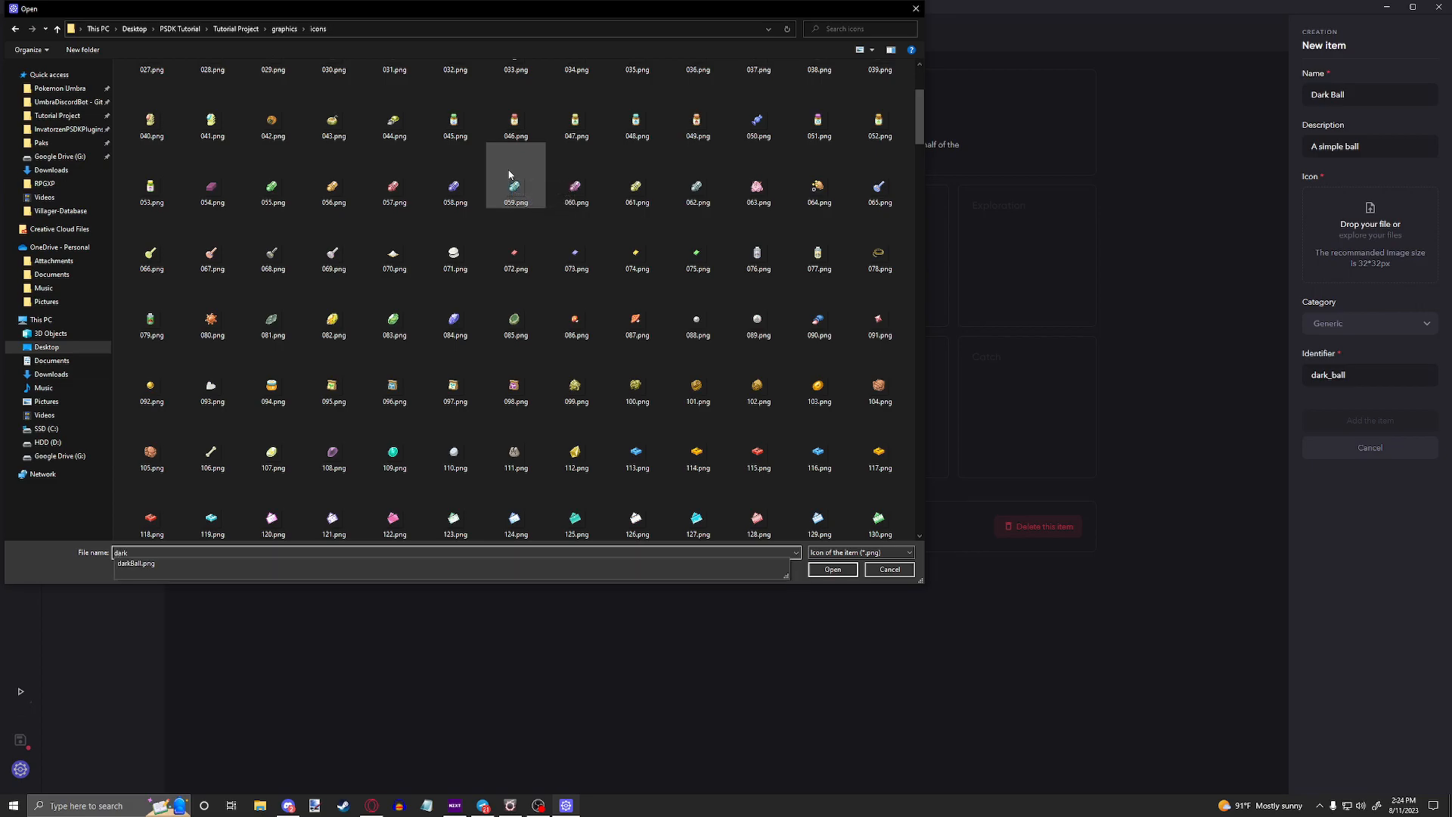
key(Down)
key(Return)
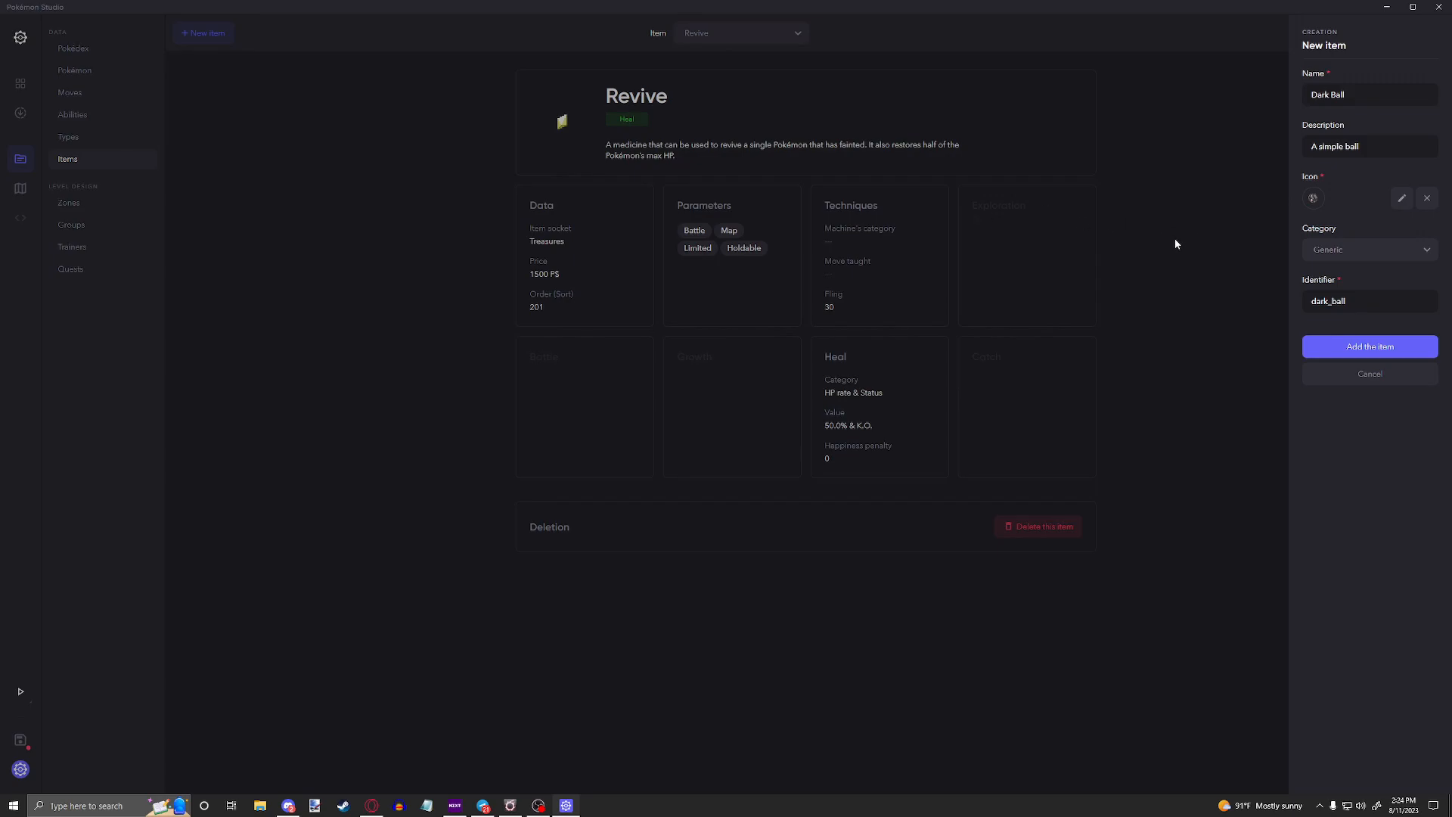
Step: Set the new item's category to Ball and add it with the identifier dark_ball
click(1357, 299)
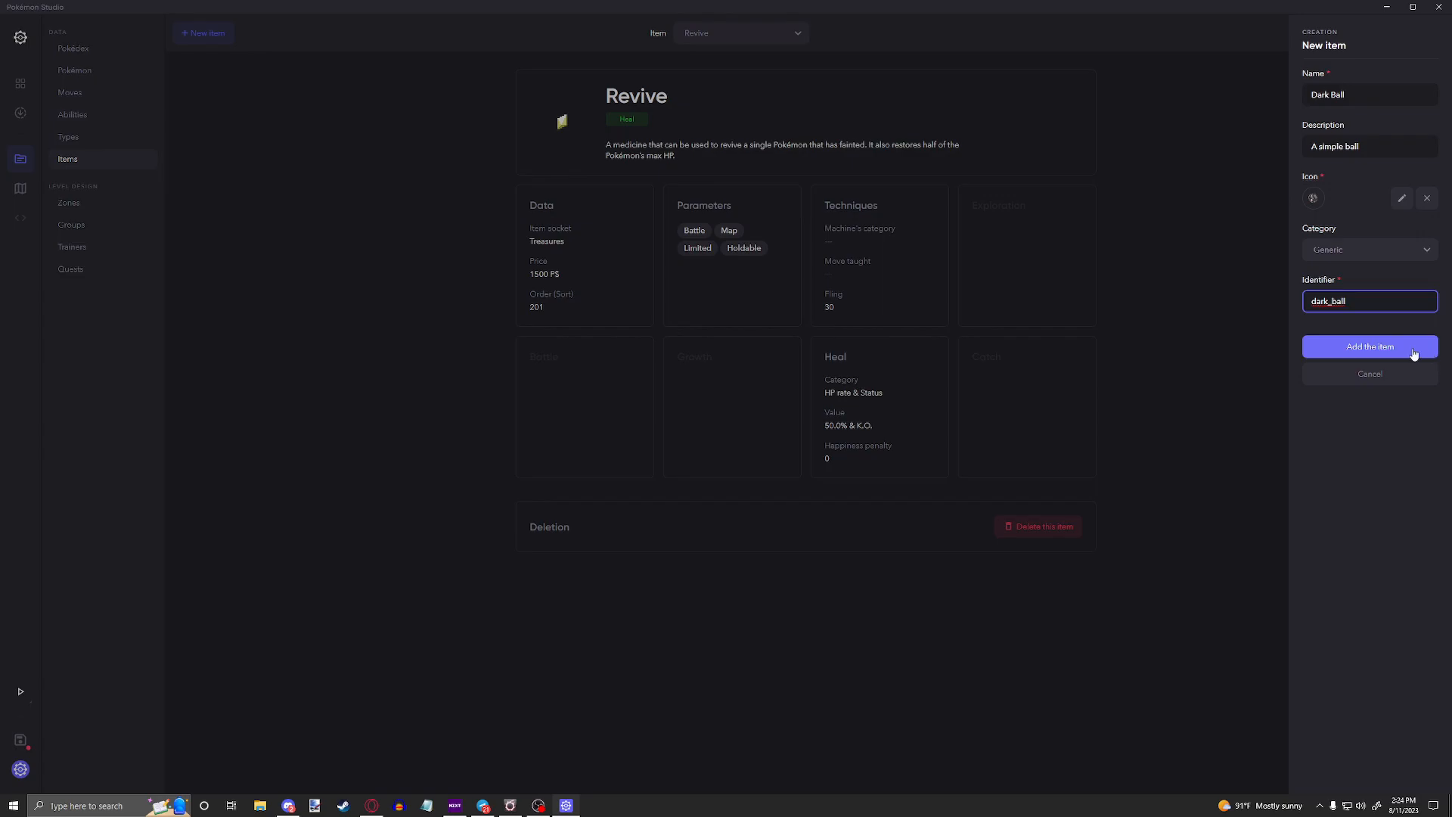
click(1365, 253)
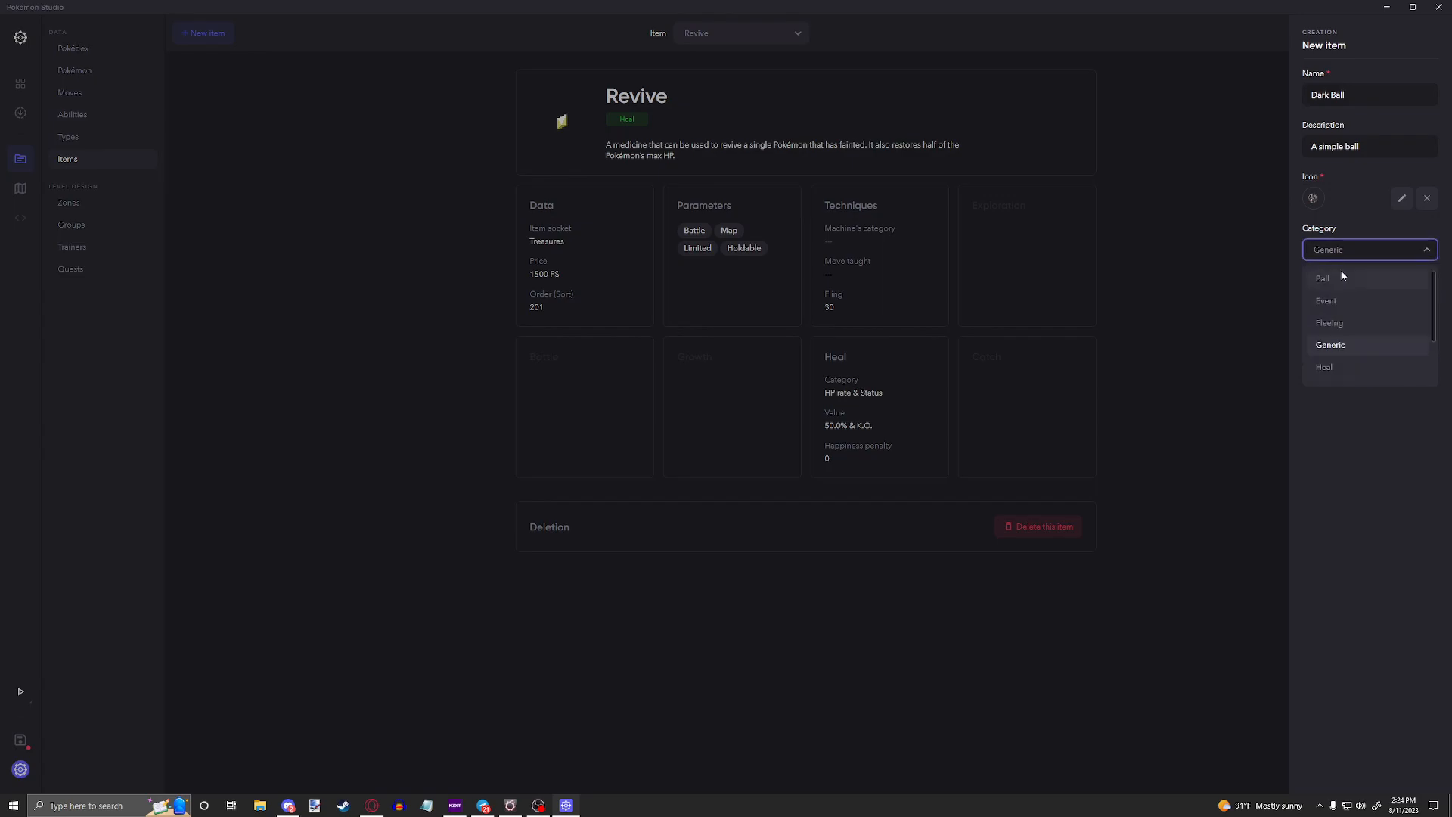
scroll(1344, 333, down, 2)
scroll(1336, 356, up, 2)
click(1337, 278)
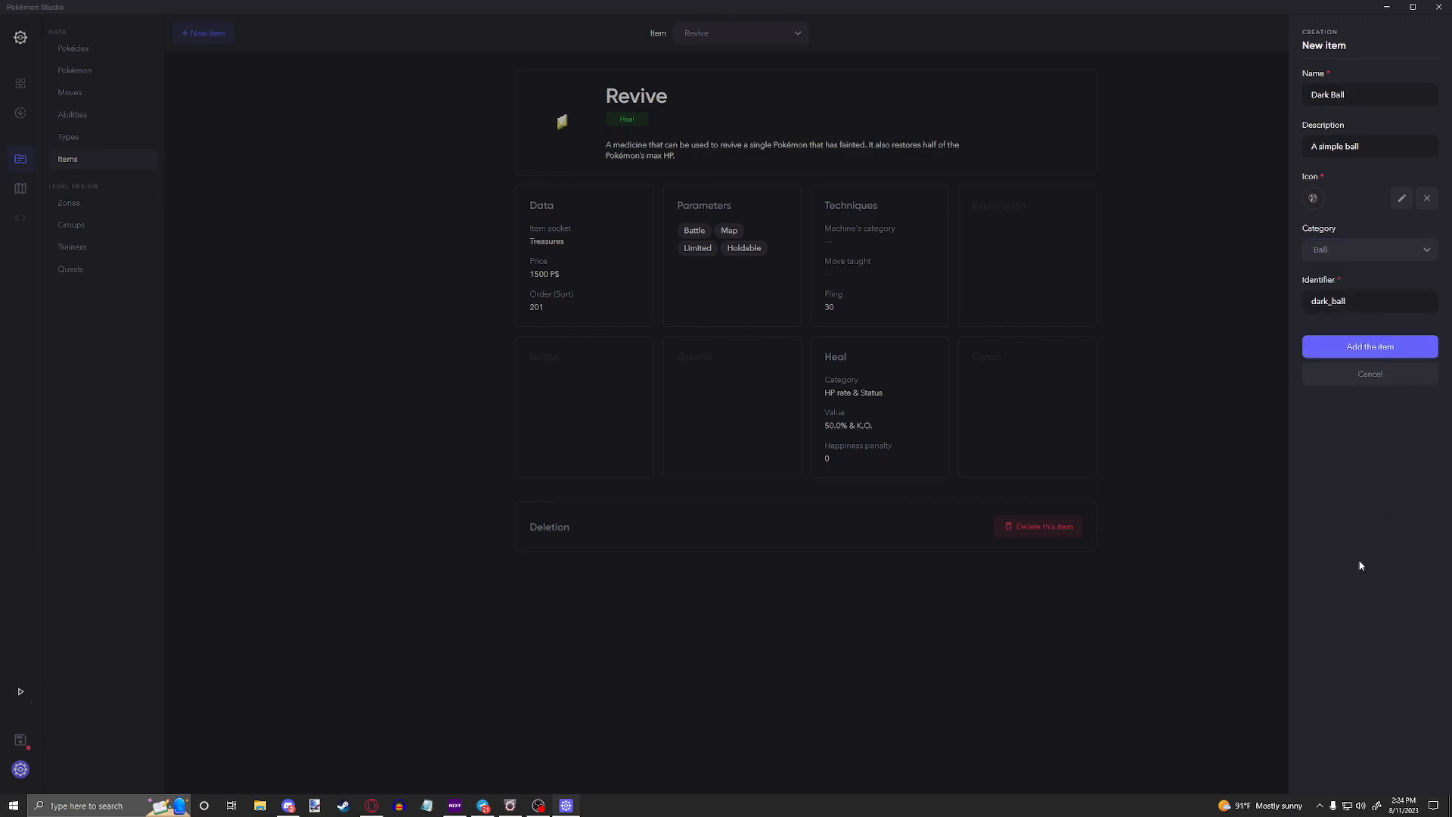
click(1365, 347)
drag(1361, 301, 1274, 300)
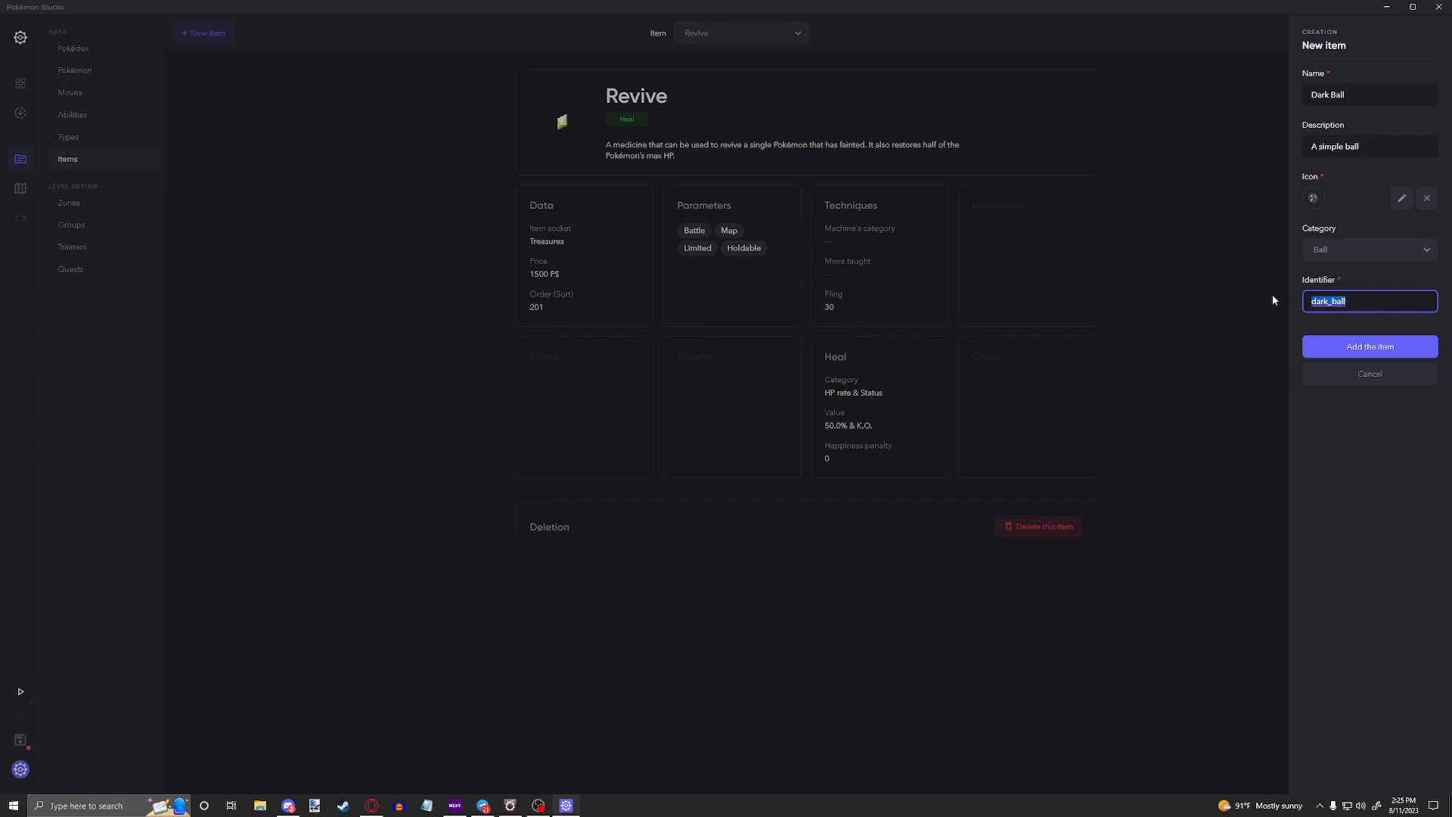
click(1362, 347)
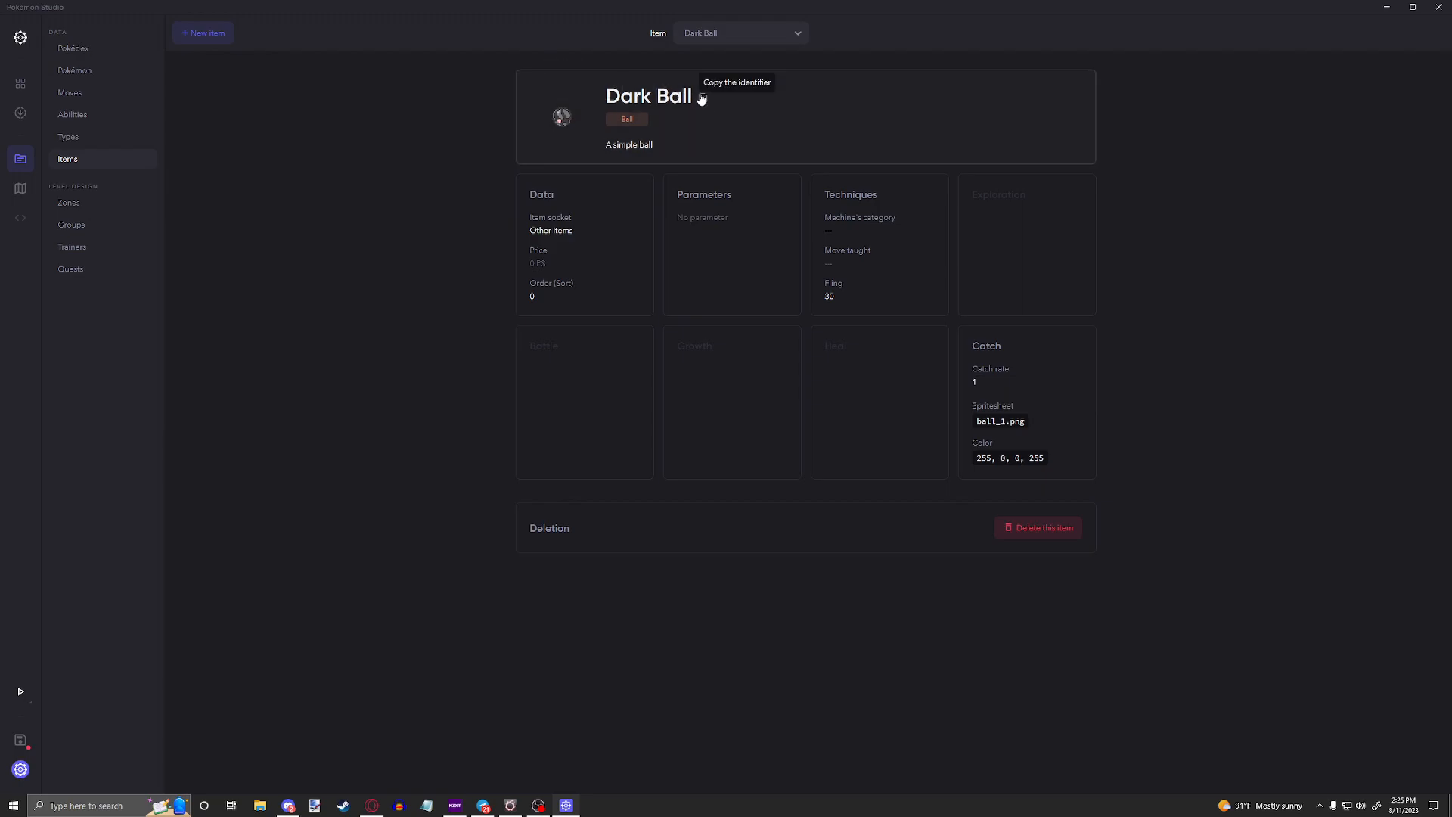
Step: Copy the Dark Ball's identifier and paste it into a new Notepad document
click(704, 99)
key(super)
text(notepad)
key(Return)
key(ctrl+v)
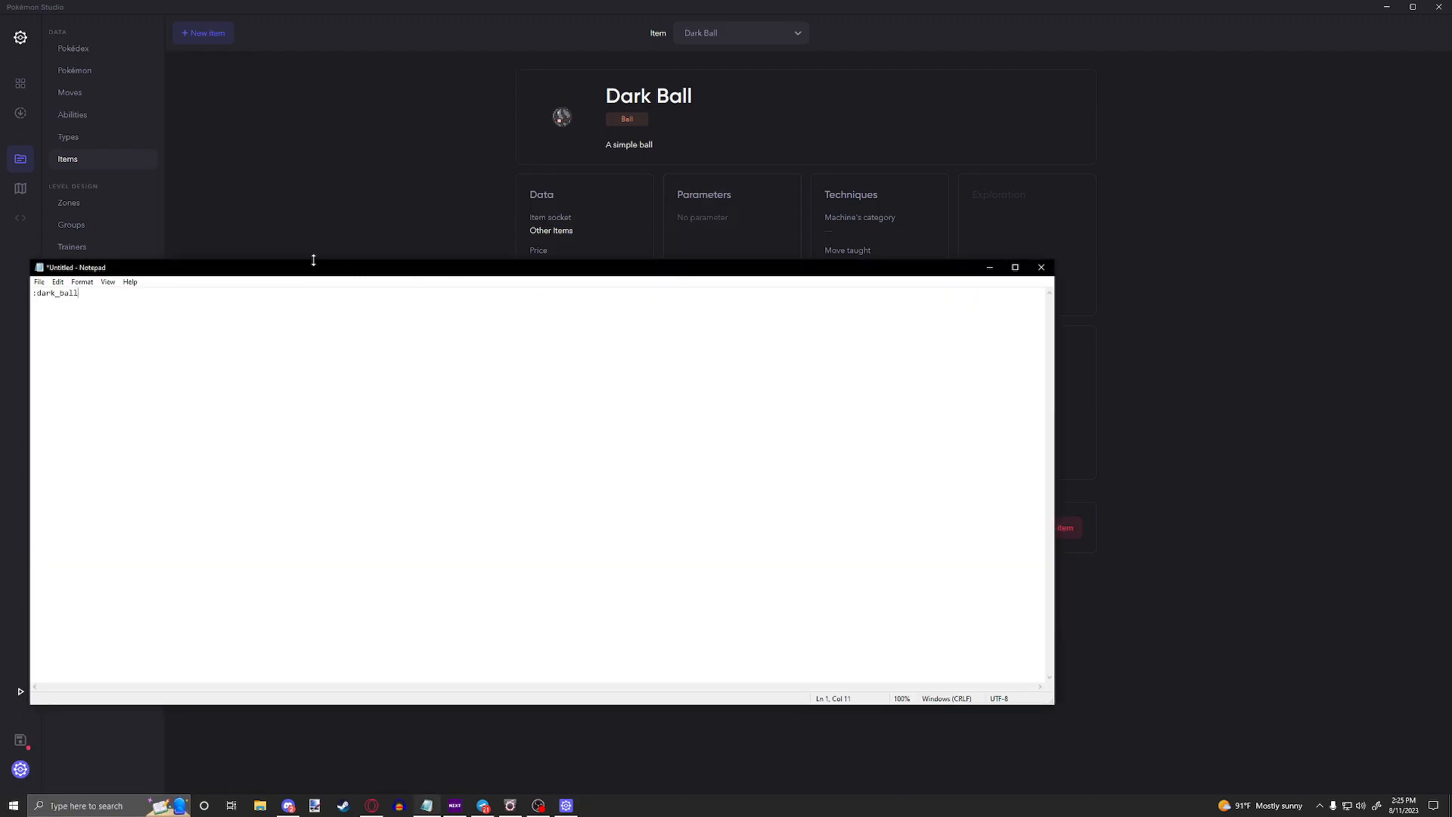
drag(314, 261, 767, 135)
key(ctrl+a)
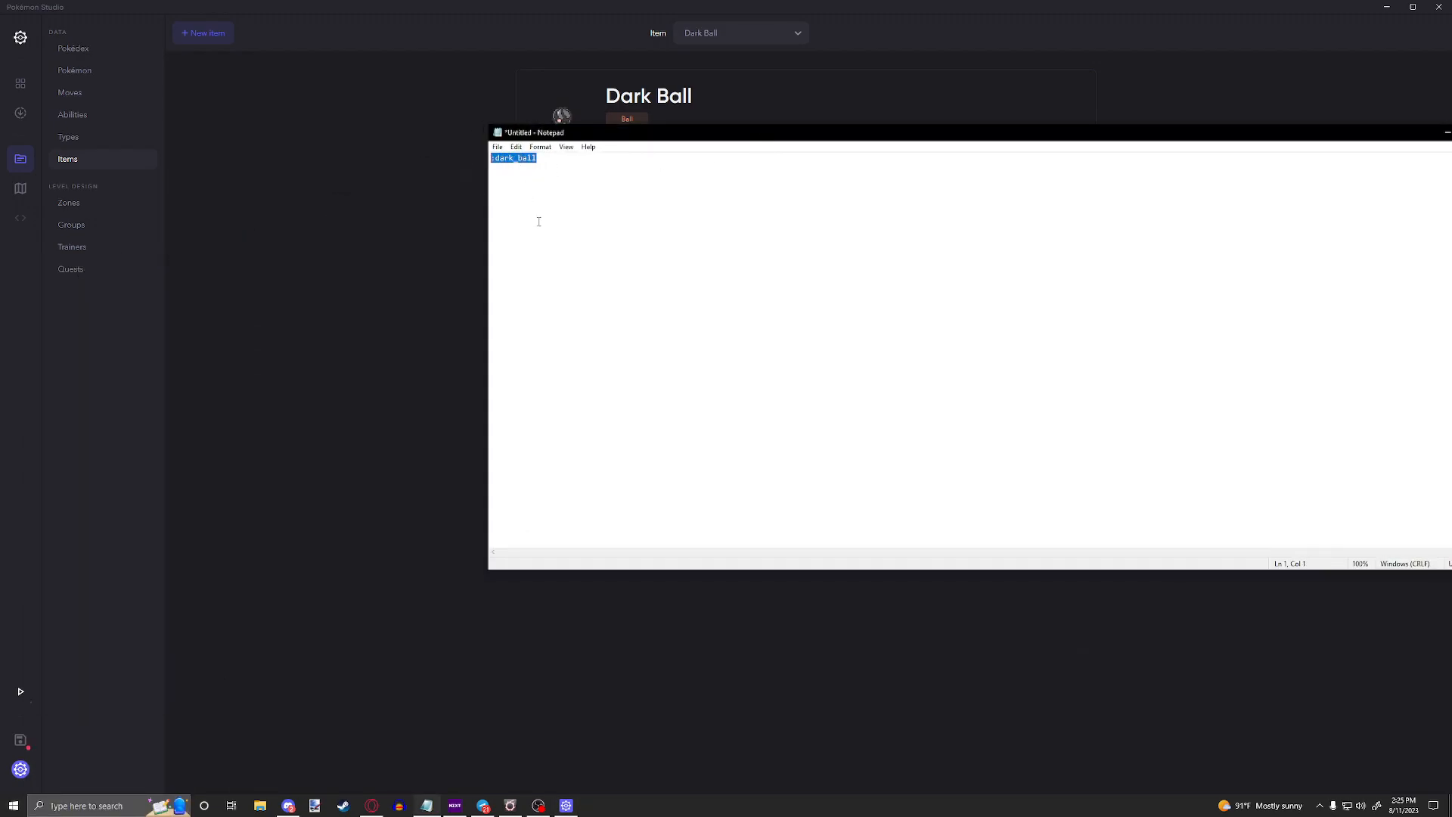
click(558, 196)
drag(488, 126, 346, 344)
Step: Rename the Dark Ball item to Super Dark Ball
click(782, 123)
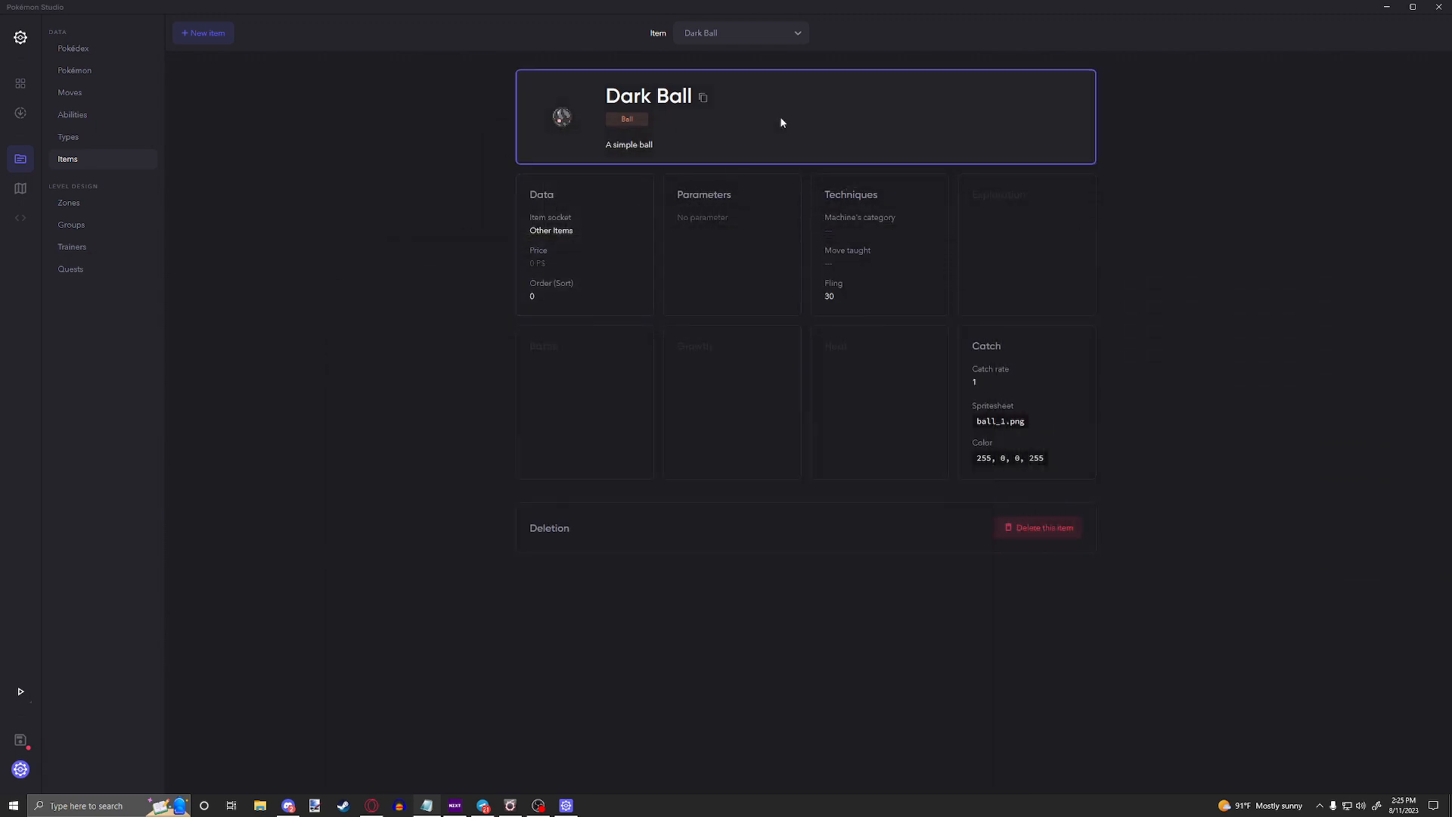
click(1329, 94)
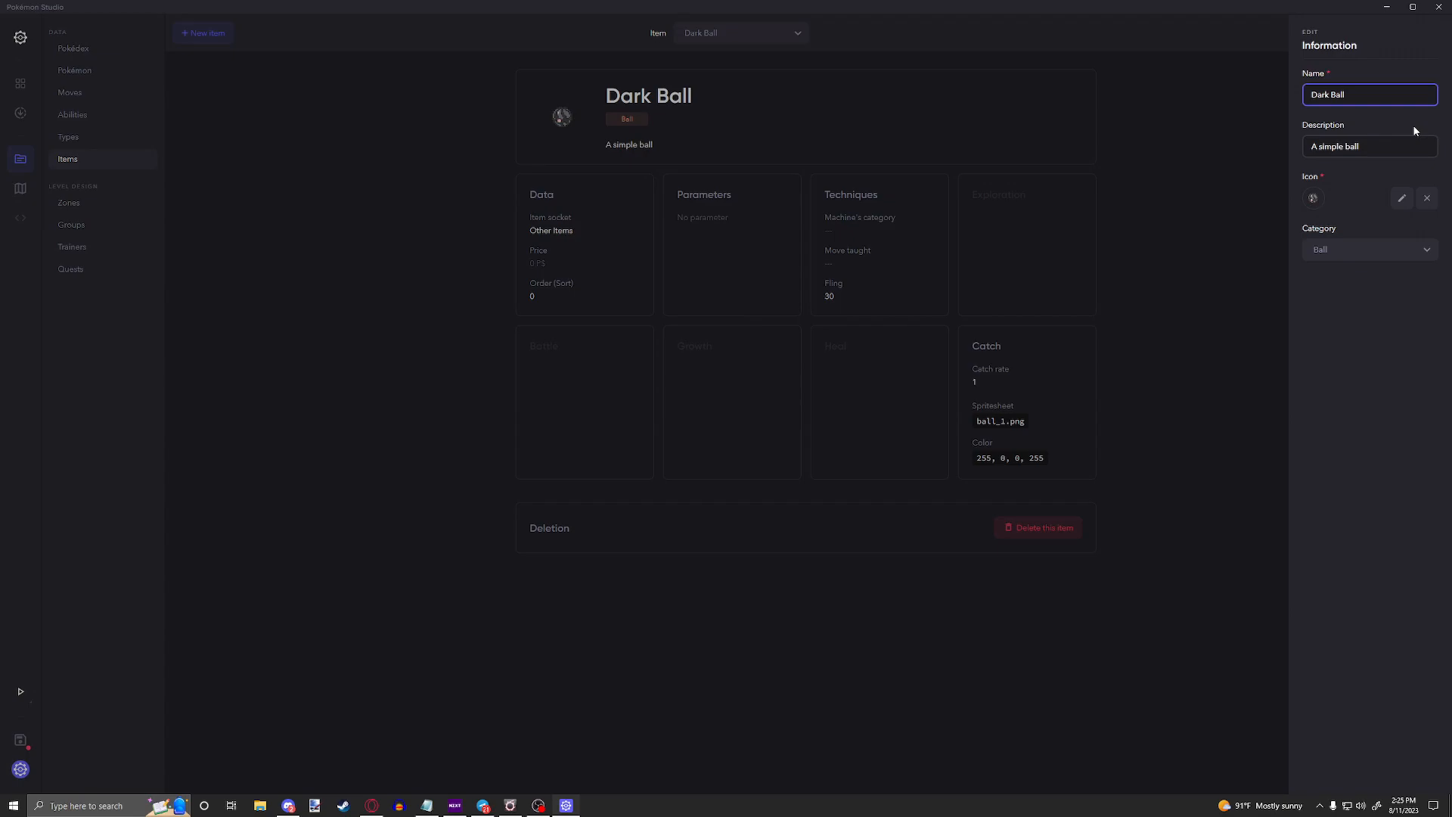
text(Super)
click(1212, 239)
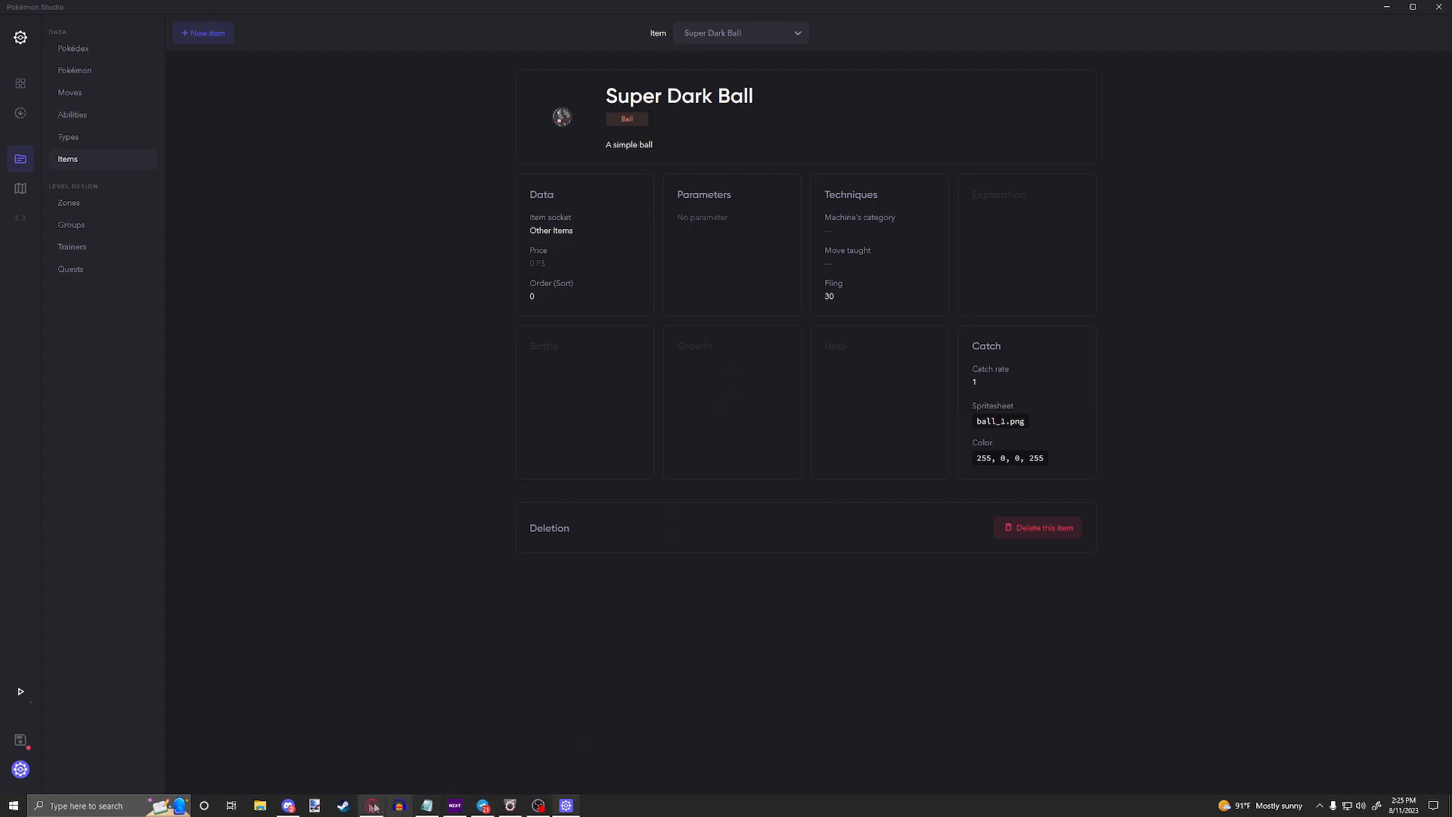
Step: Review the copied identifier in Notepad against the renamed item, and close the note without saving
click(429, 806)
key(ctrl+a)
click(555, 517)
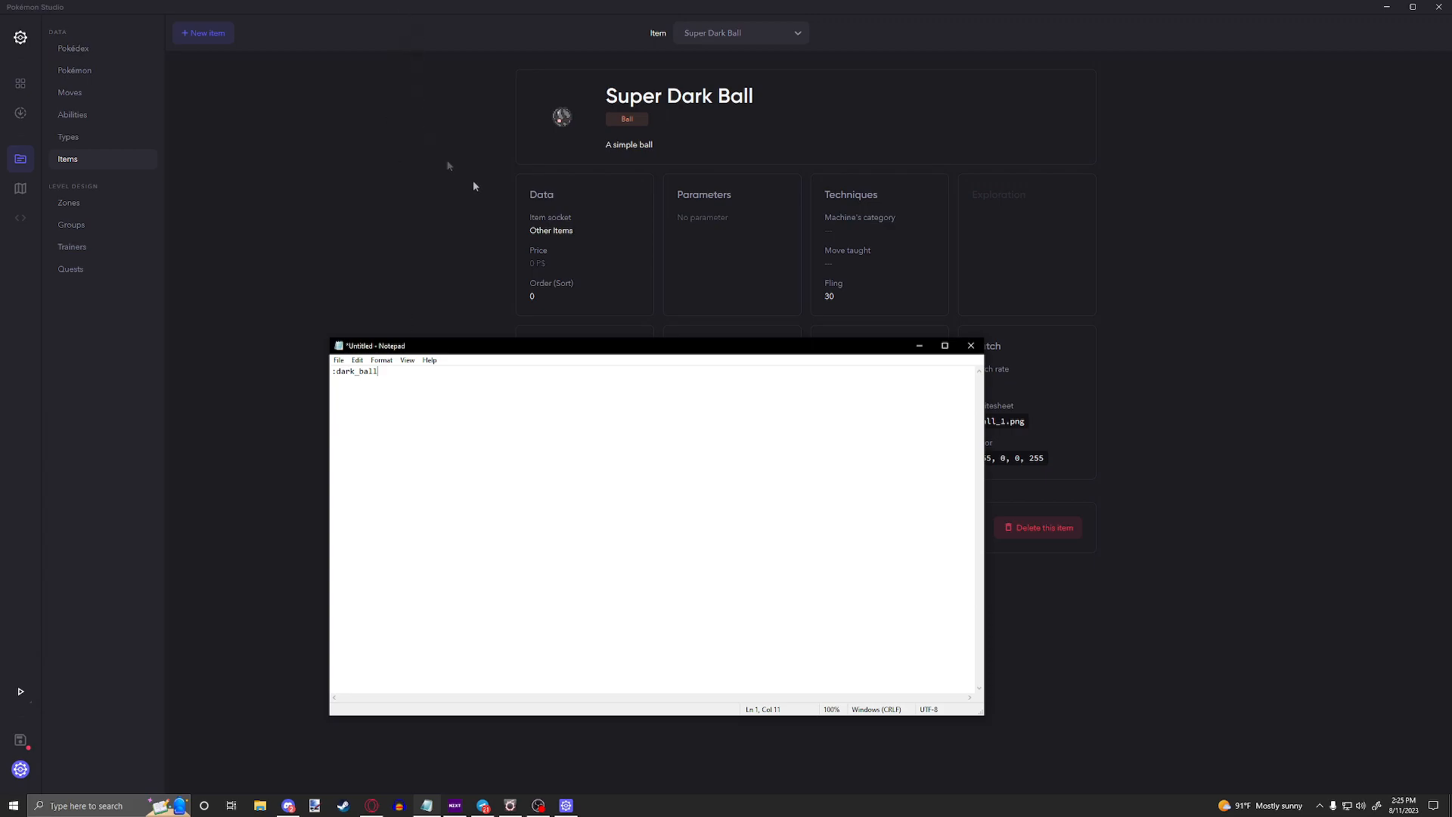
click(971, 346)
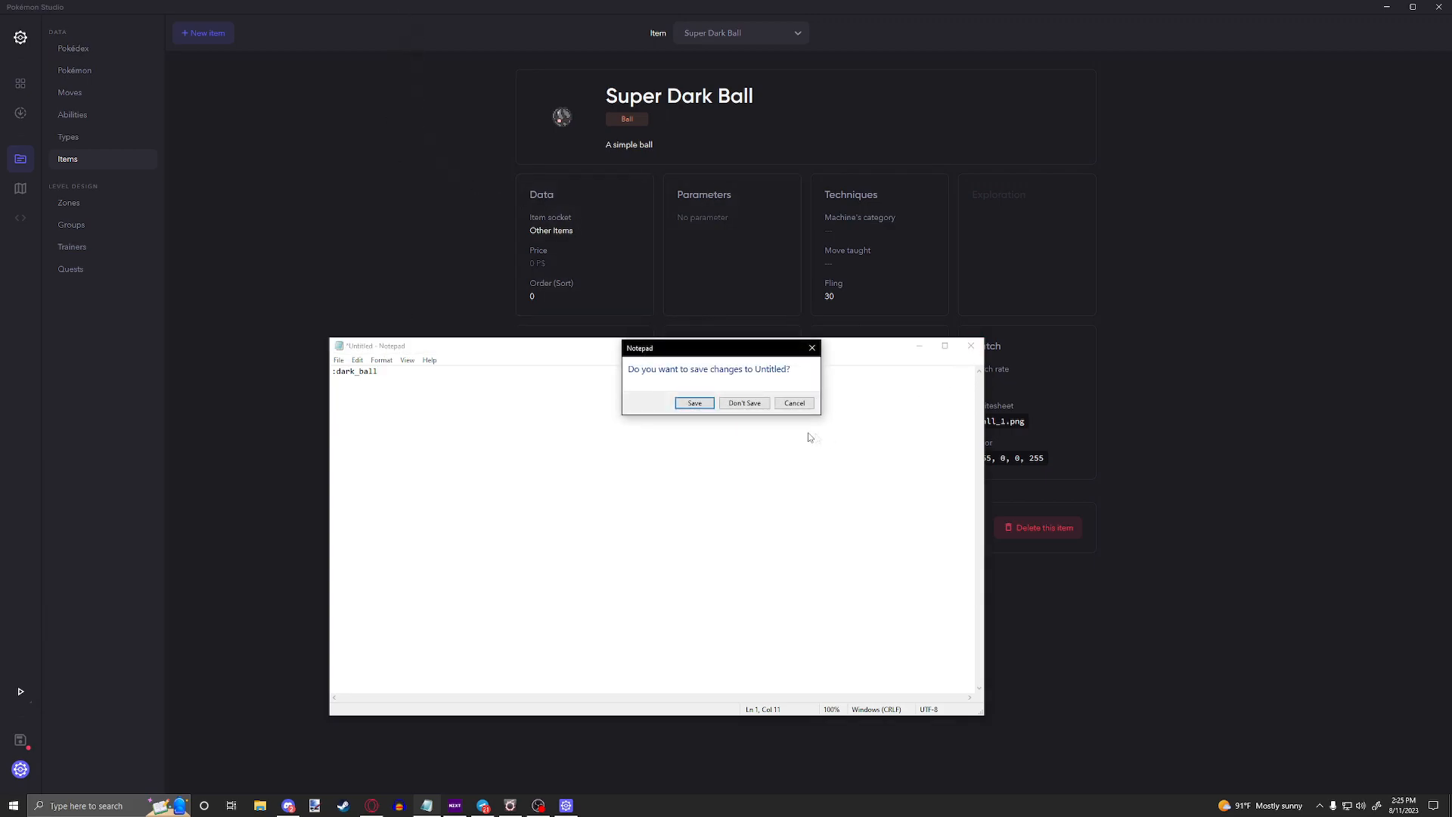
click(744, 404)
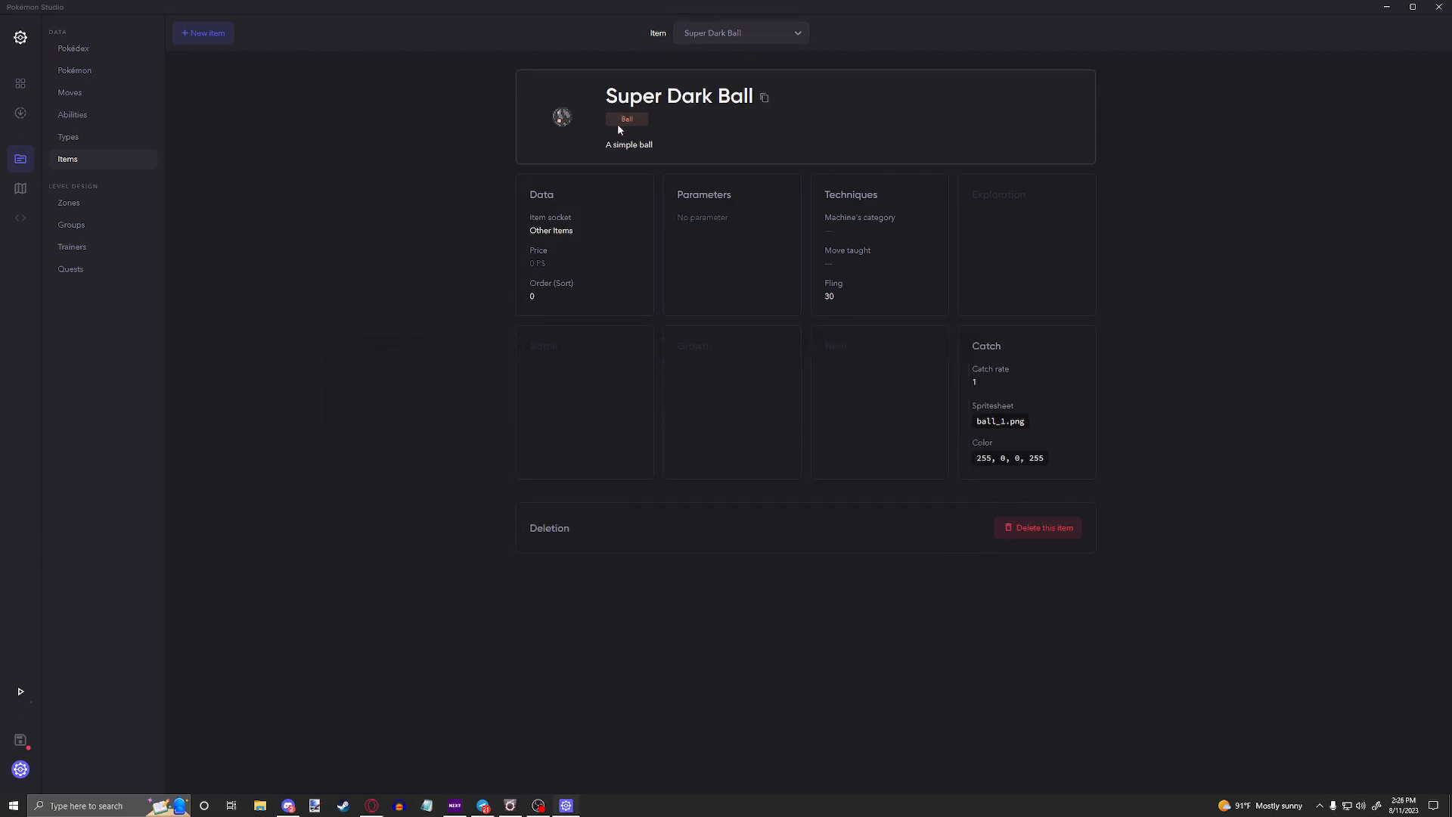
Step: Set the Super Dark Ball's item socket to Poké Balls and its price to 1000
click(623, 250)
click(1333, 96)
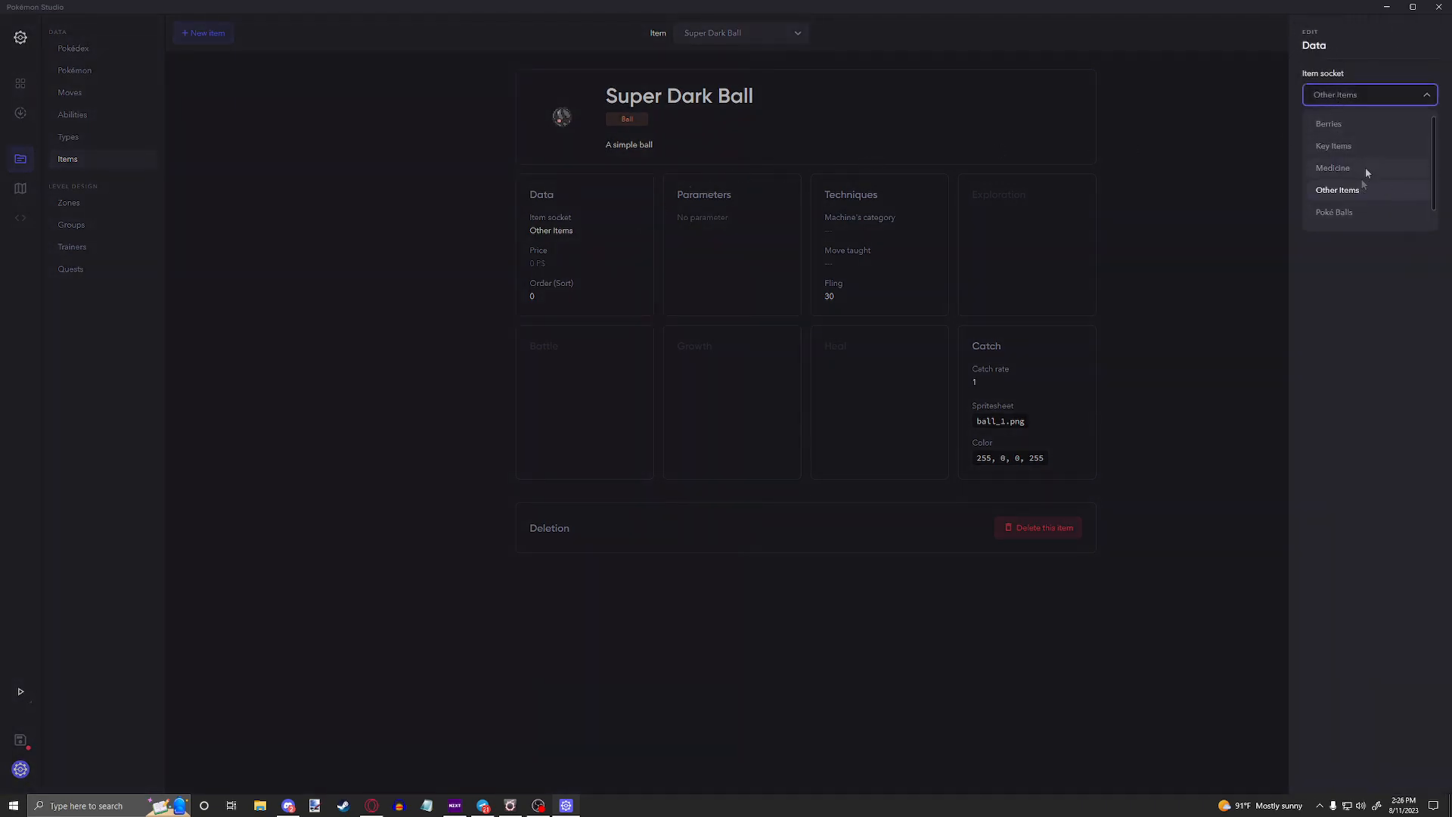
click(1334, 194)
click(1414, 131)
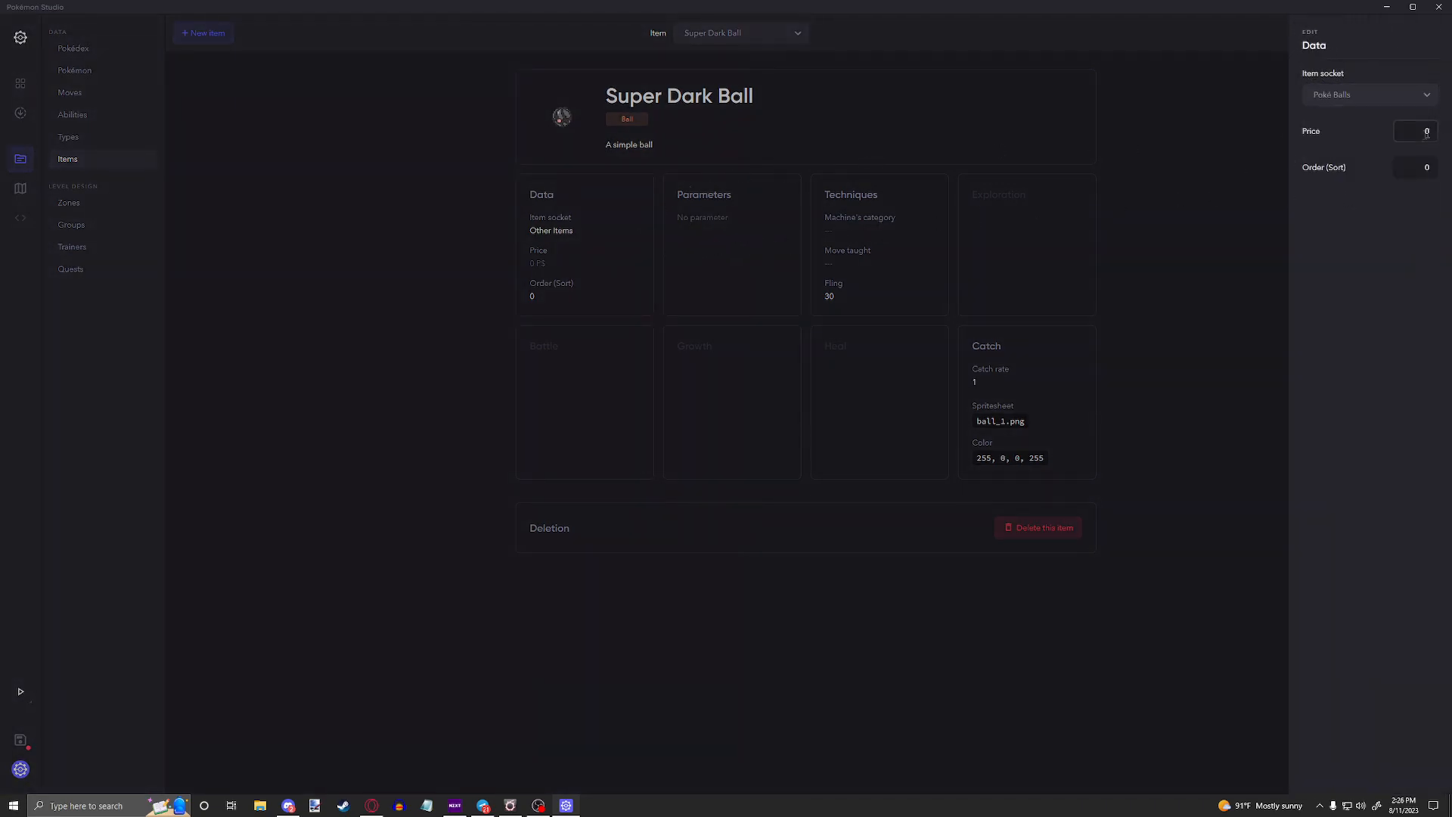
text(1000)
click(1173, 212)
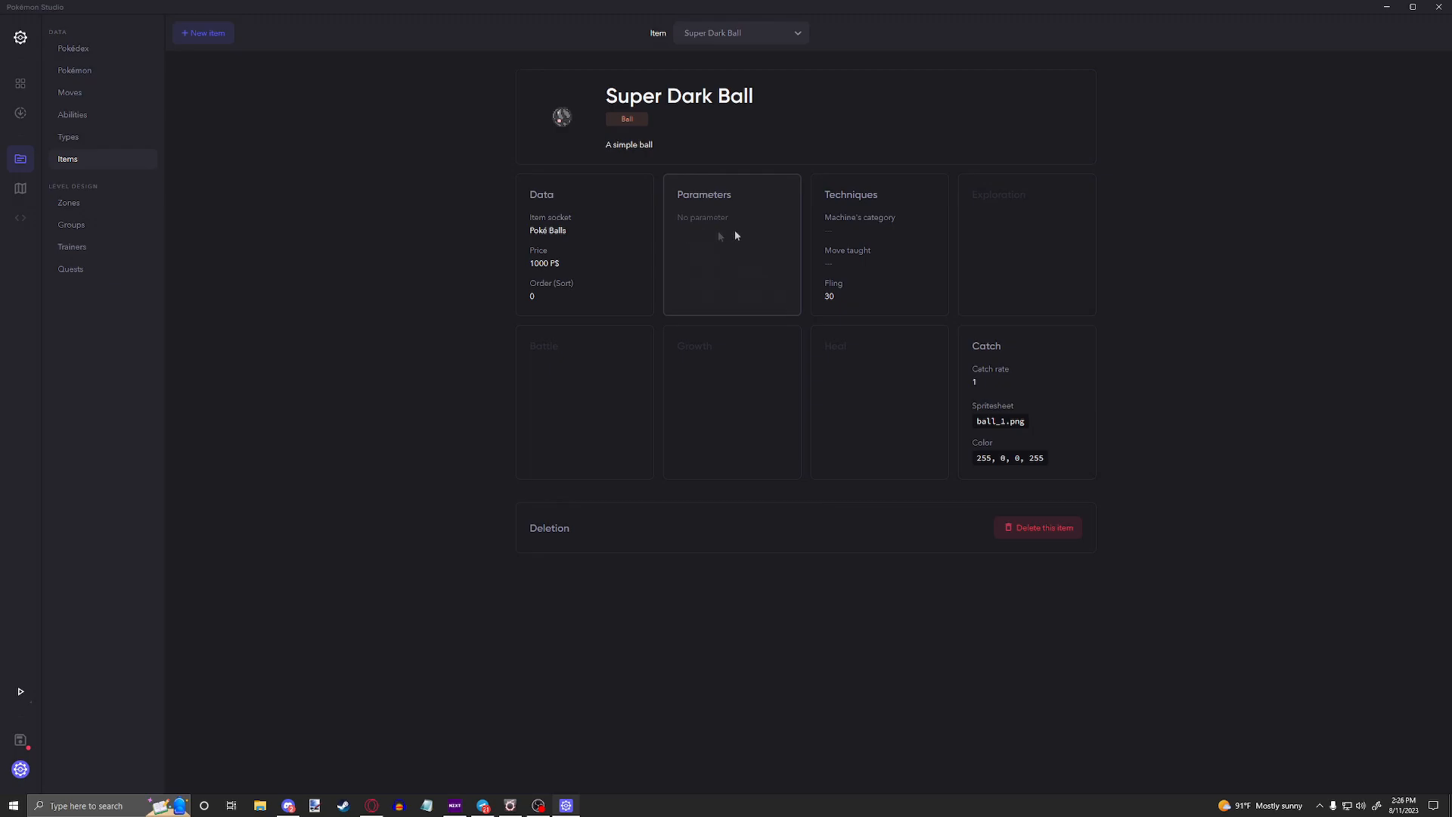
Step: Make the Super Dark Ball usable in battle, limited in use and holdable, and check its Fling setting
click(795, 237)
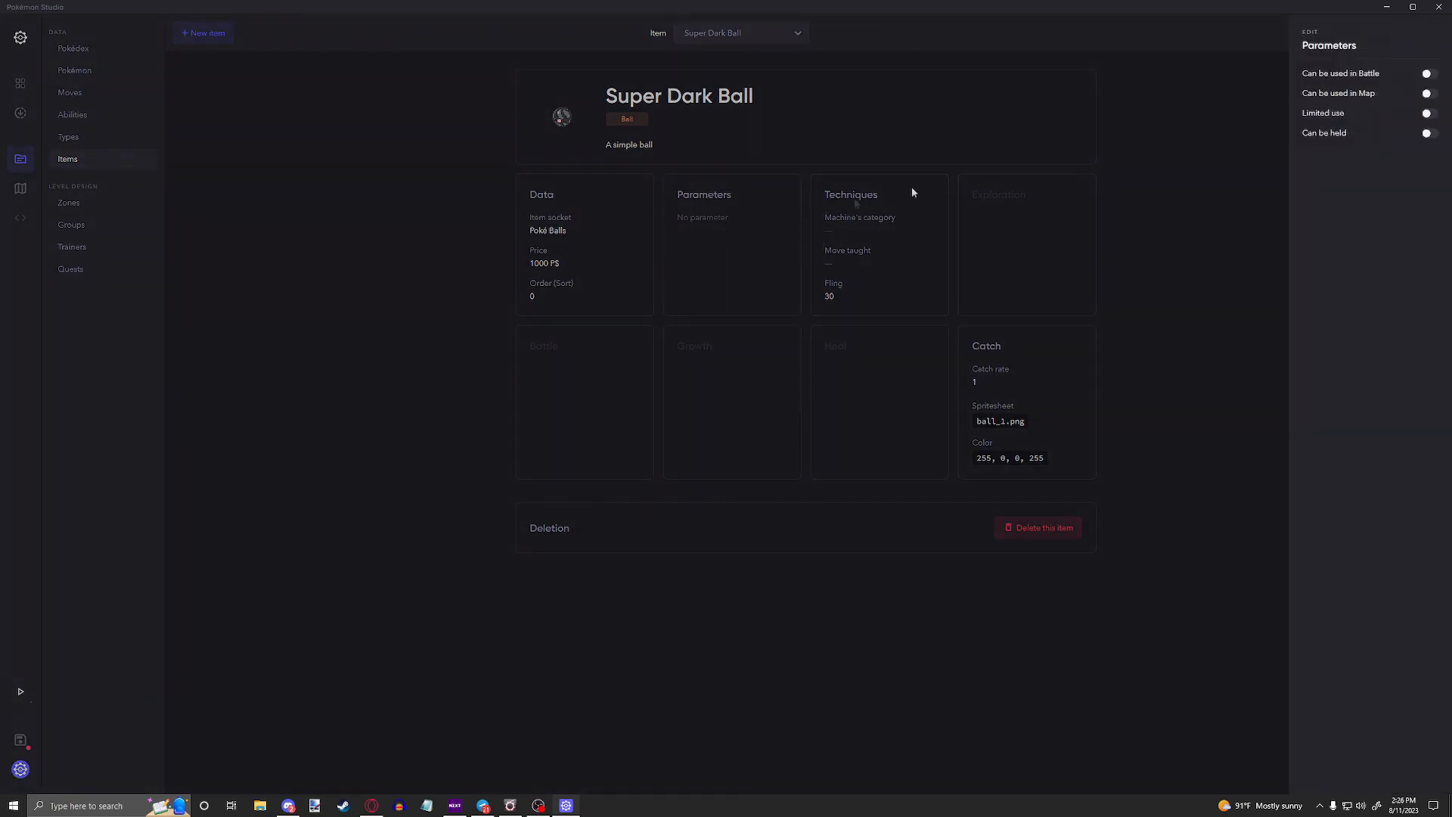
click(1427, 75)
click(1429, 114)
click(1430, 134)
click(1037, 229)
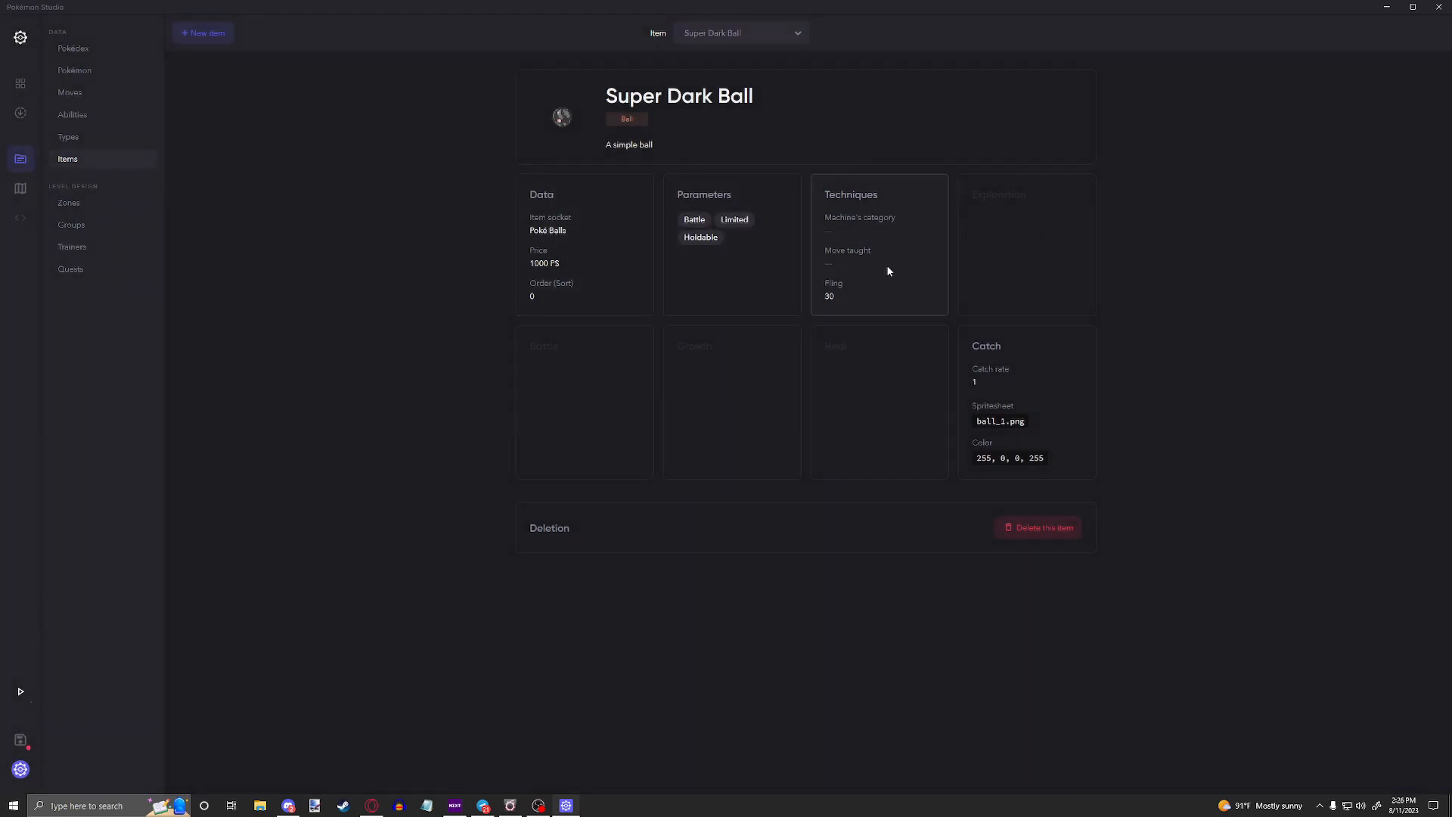
double_click(829, 297)
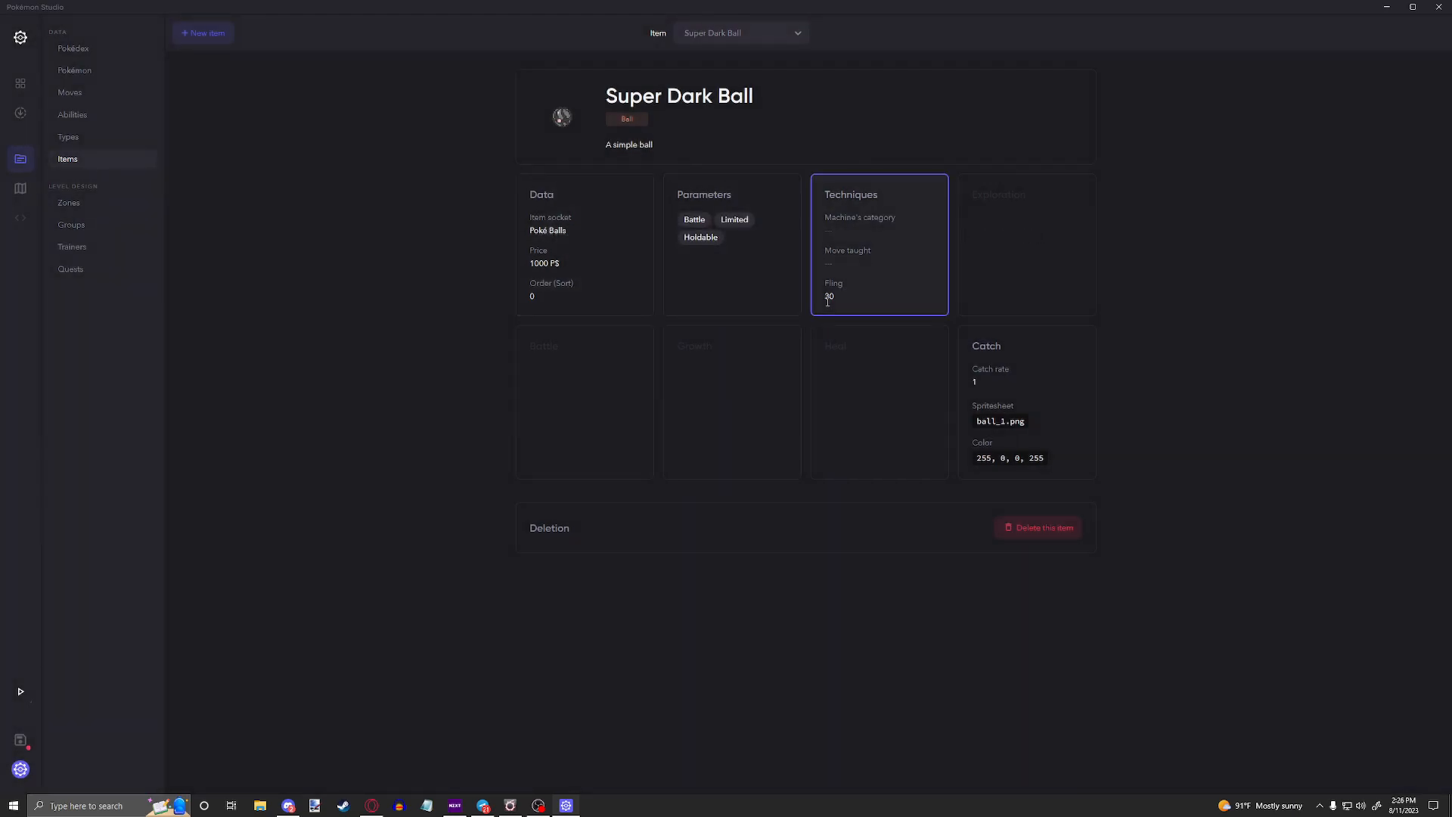
click(1029, 226)
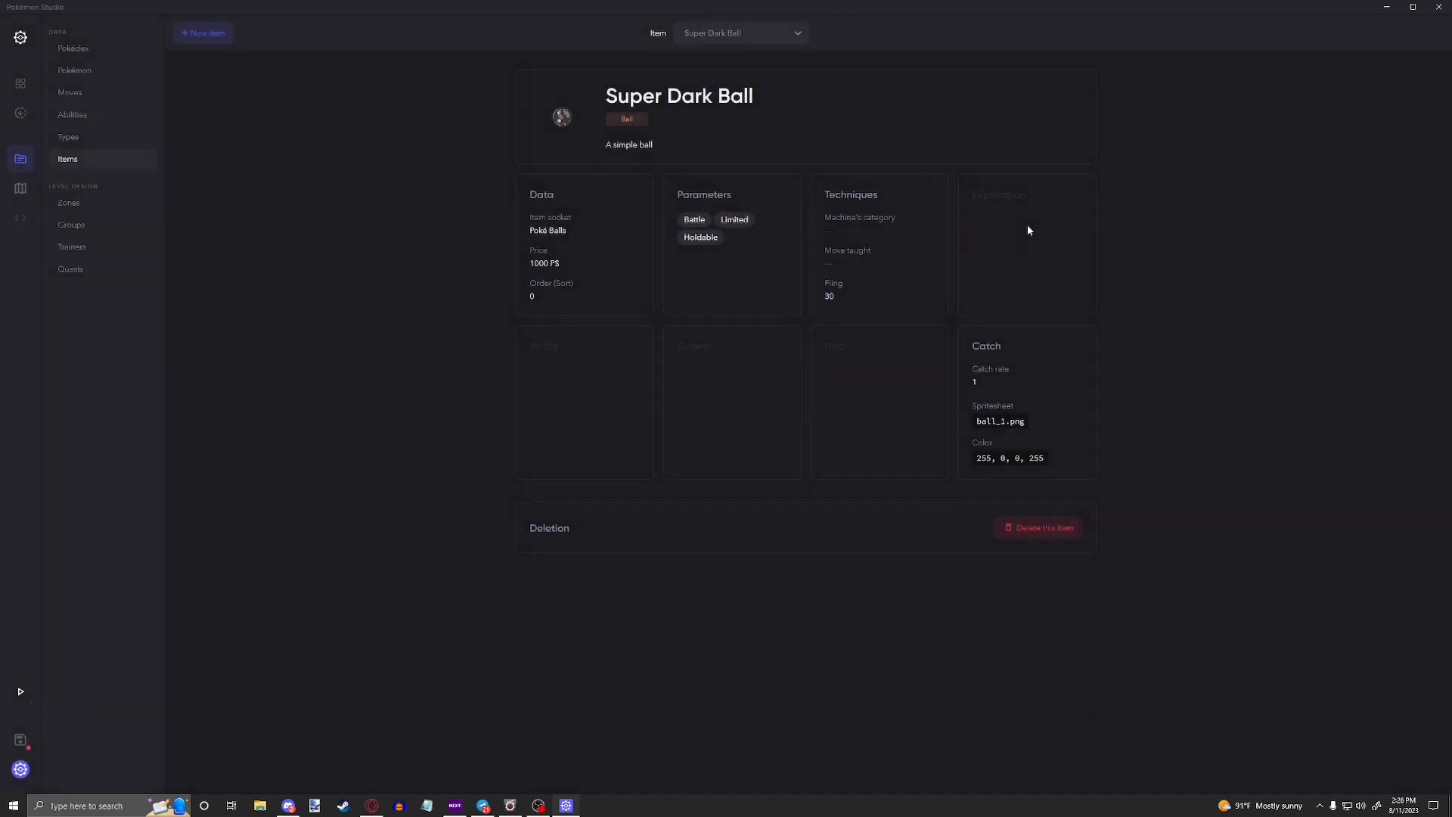
Step: Try a catch rate of 255 for the Super Dark Ball and set it back to 1
click(1001, 373)
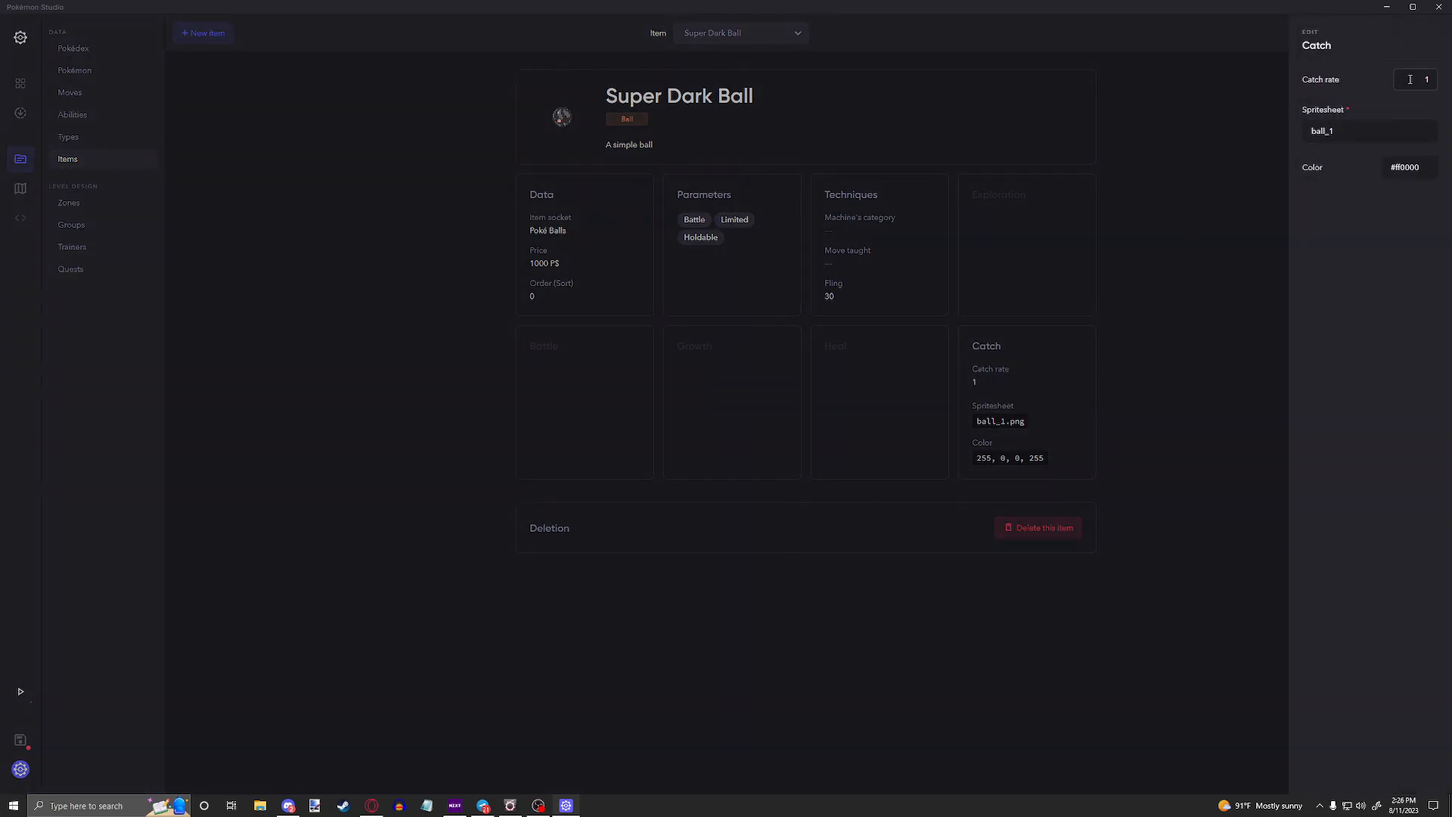
text(255)
double_click(1416, 79)
text(1)
drag(1428, 87, 1386, 88)
Step: Examine the Super Dark Ball's catch color options and its spritesheet name
click(1398, 168)
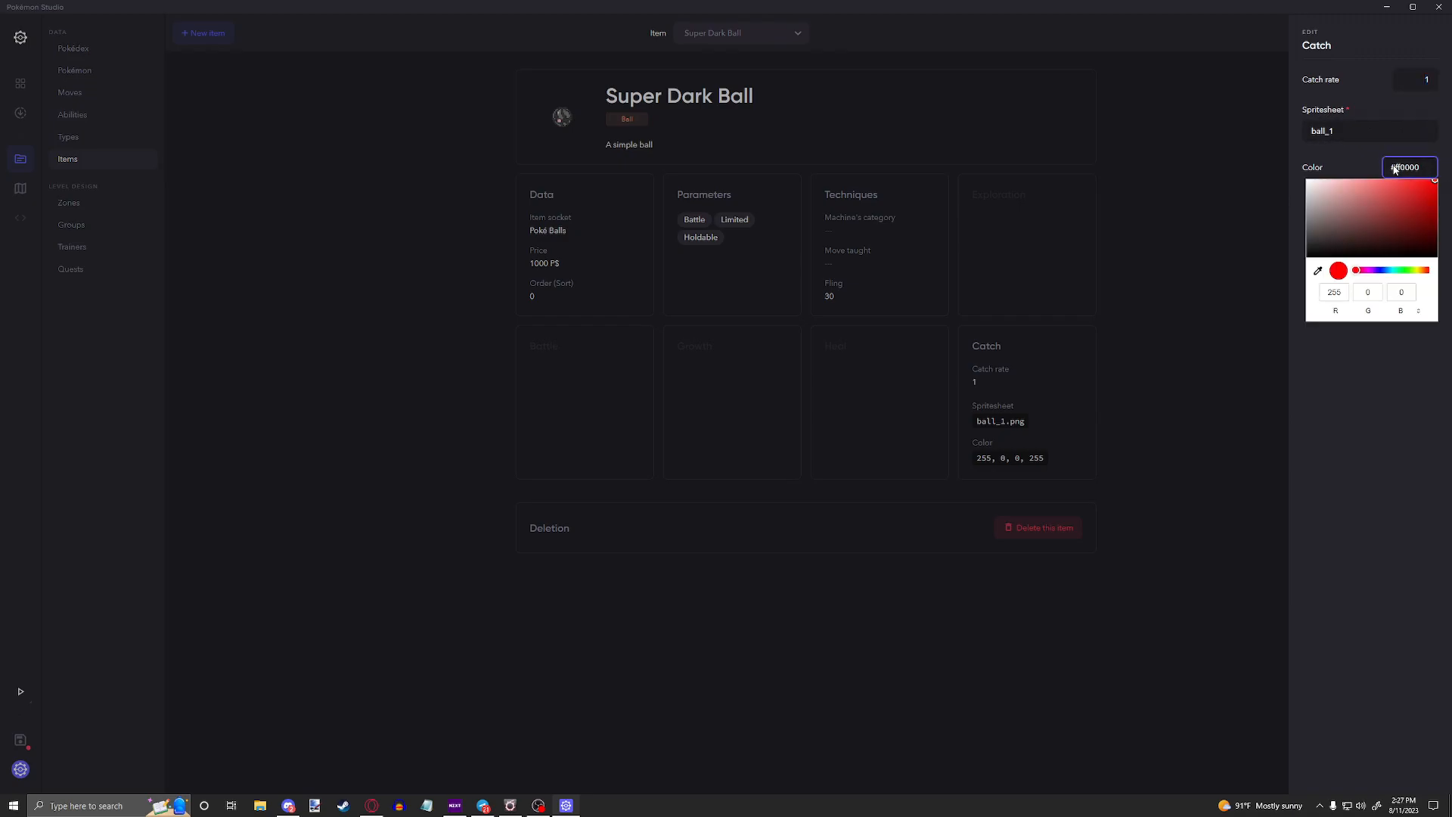
click(1345, 132)
drag(1346, 132, 1265, 129)
click(1350, 205)
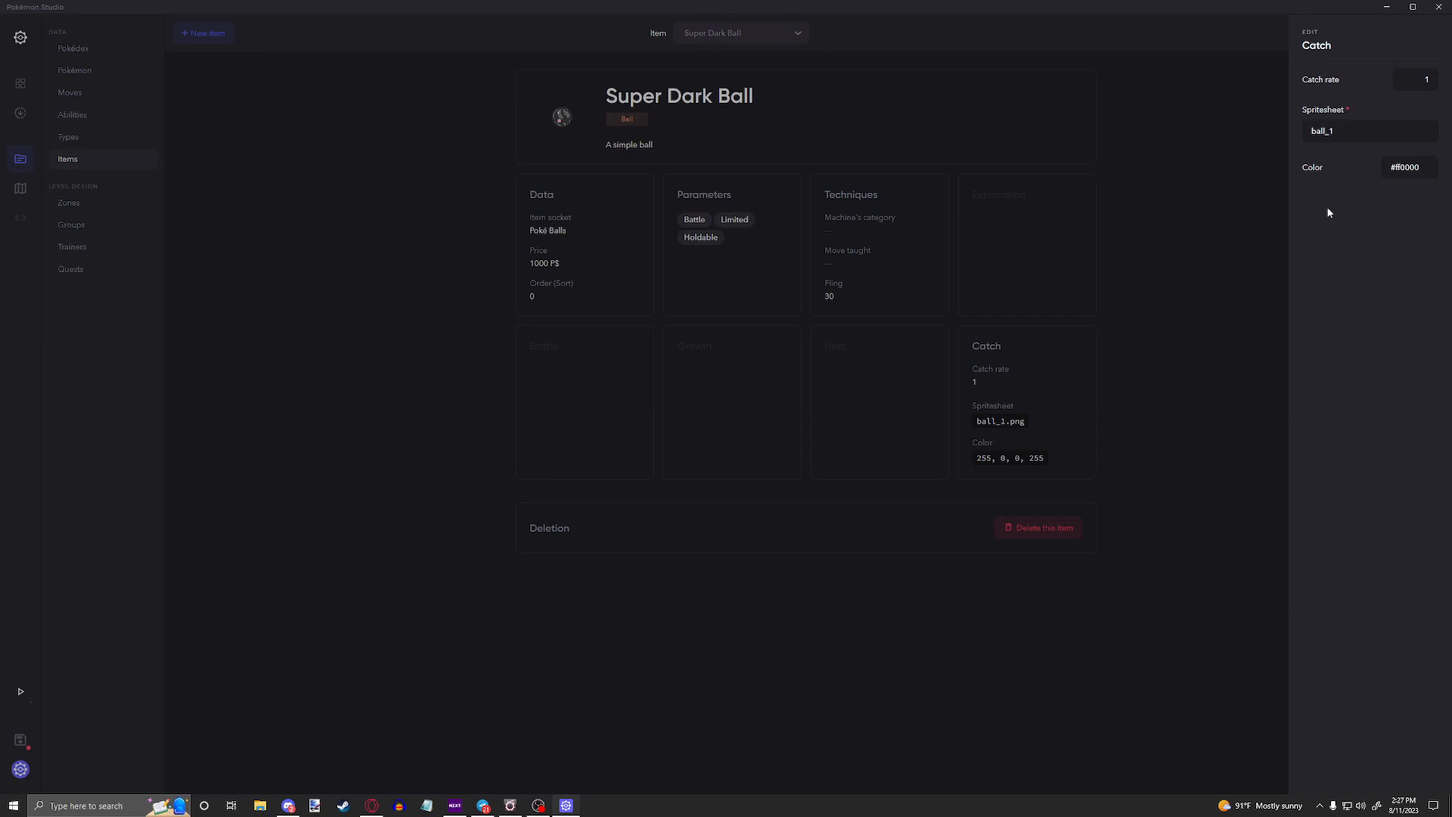
click(1412, 172)
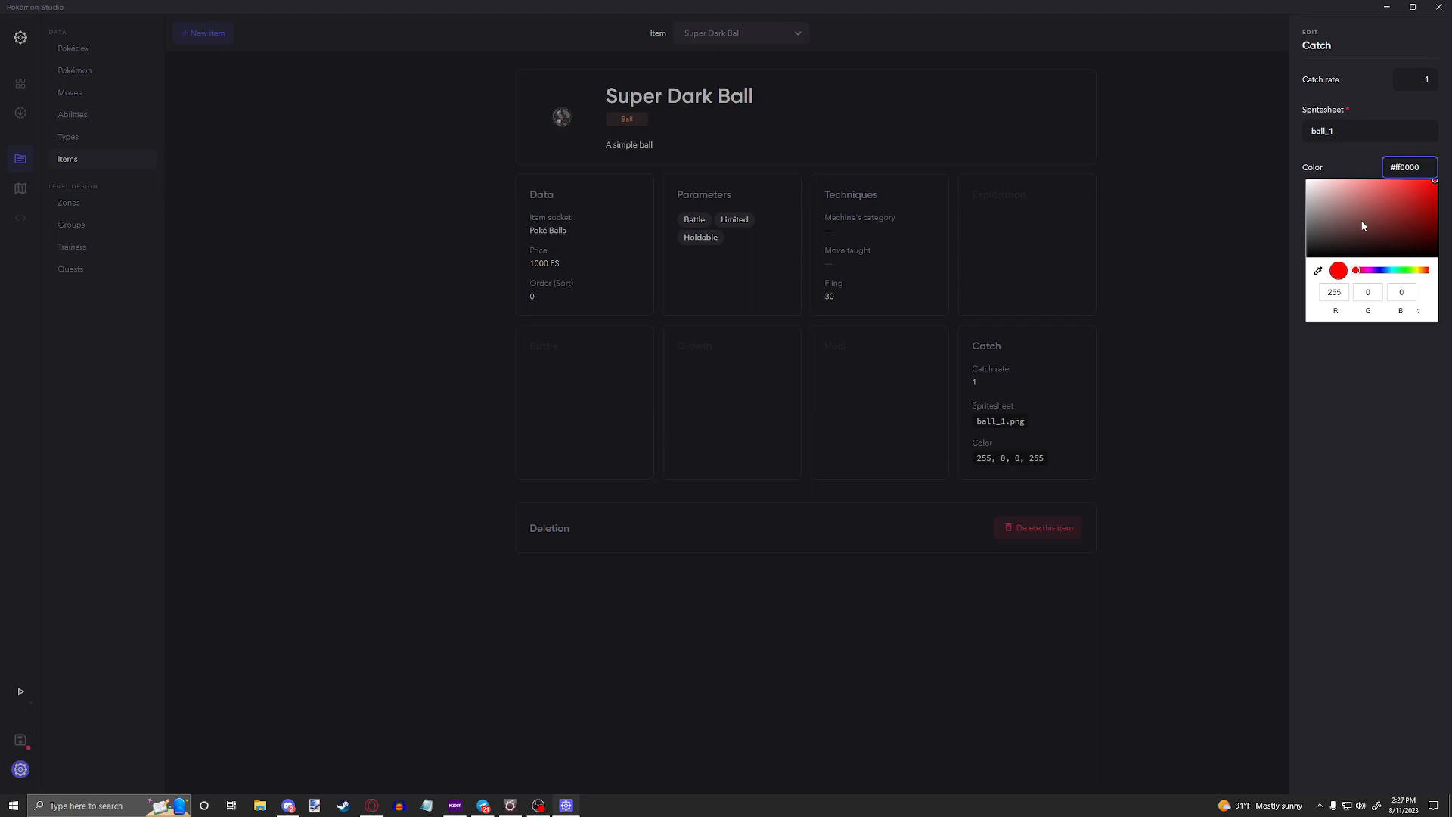
click(1324, 452)
click(1362, 131)
key(ctrl+a)
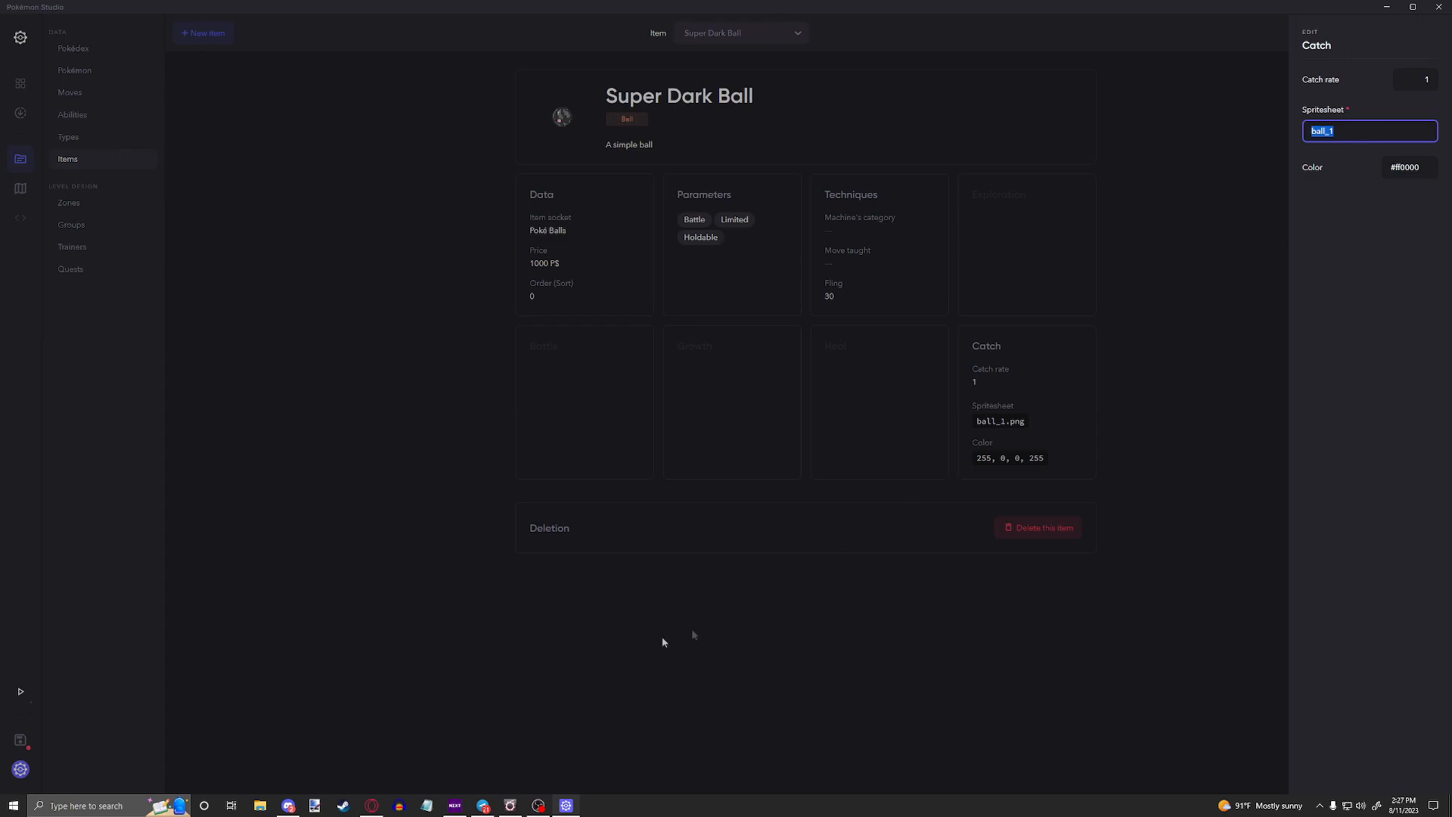
Step: Switch to File Explorer and open the Tutorial Project's graphics/ball folder to view the ball spritesheets
click(259, 805)
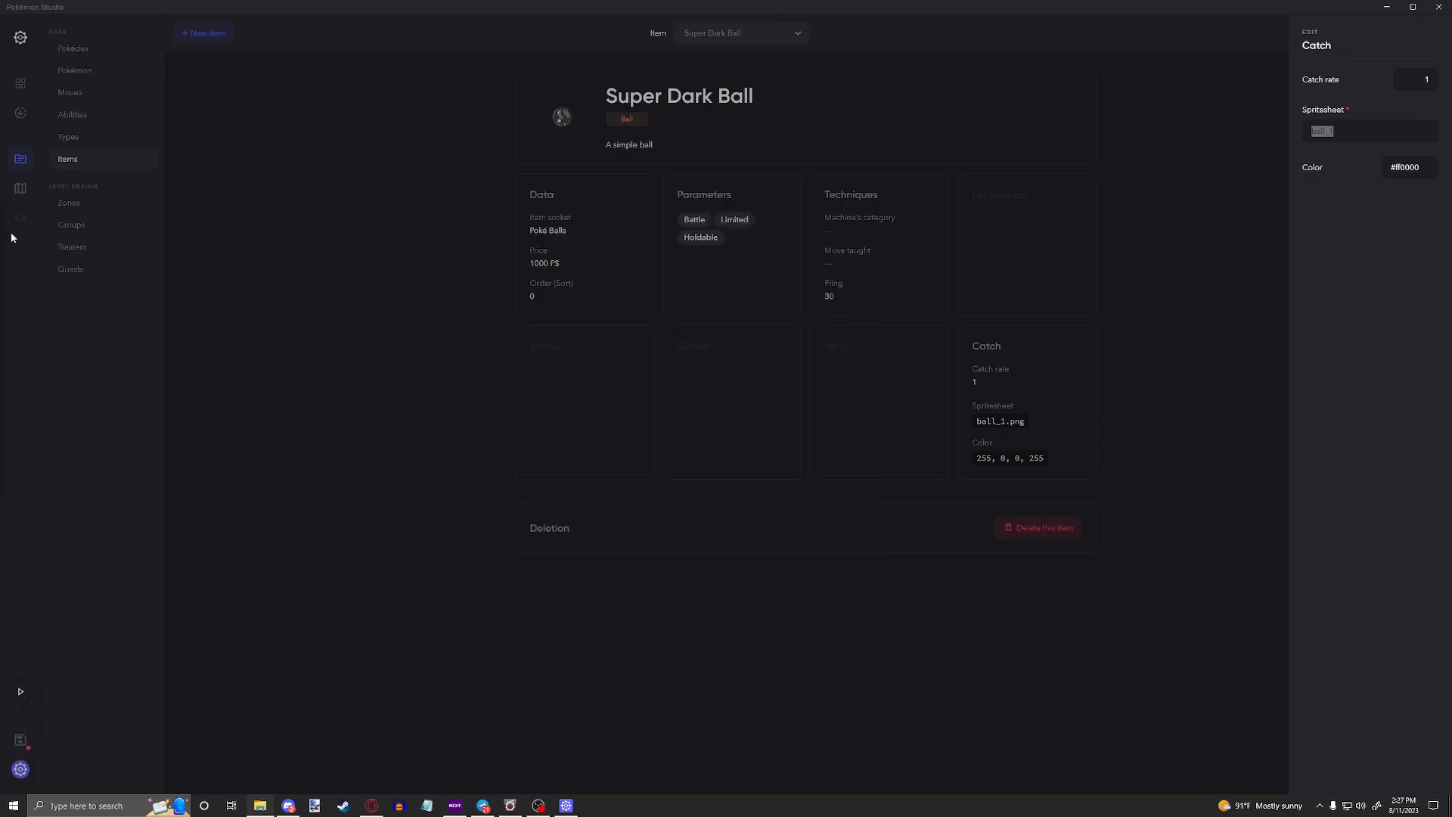
drag(0, 225, 342, 176)
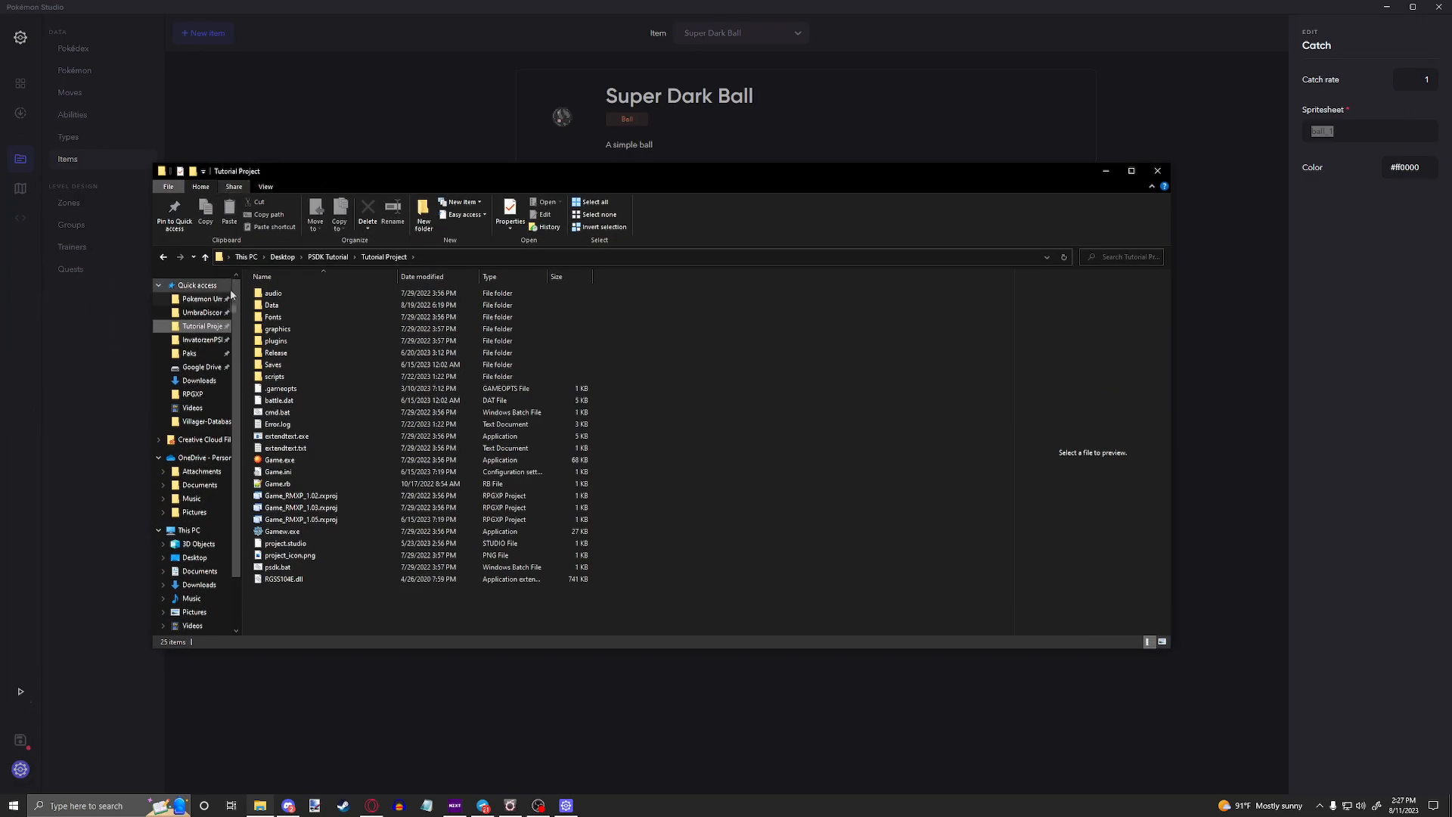
double_click(286, 332)
double_click(285, 317)
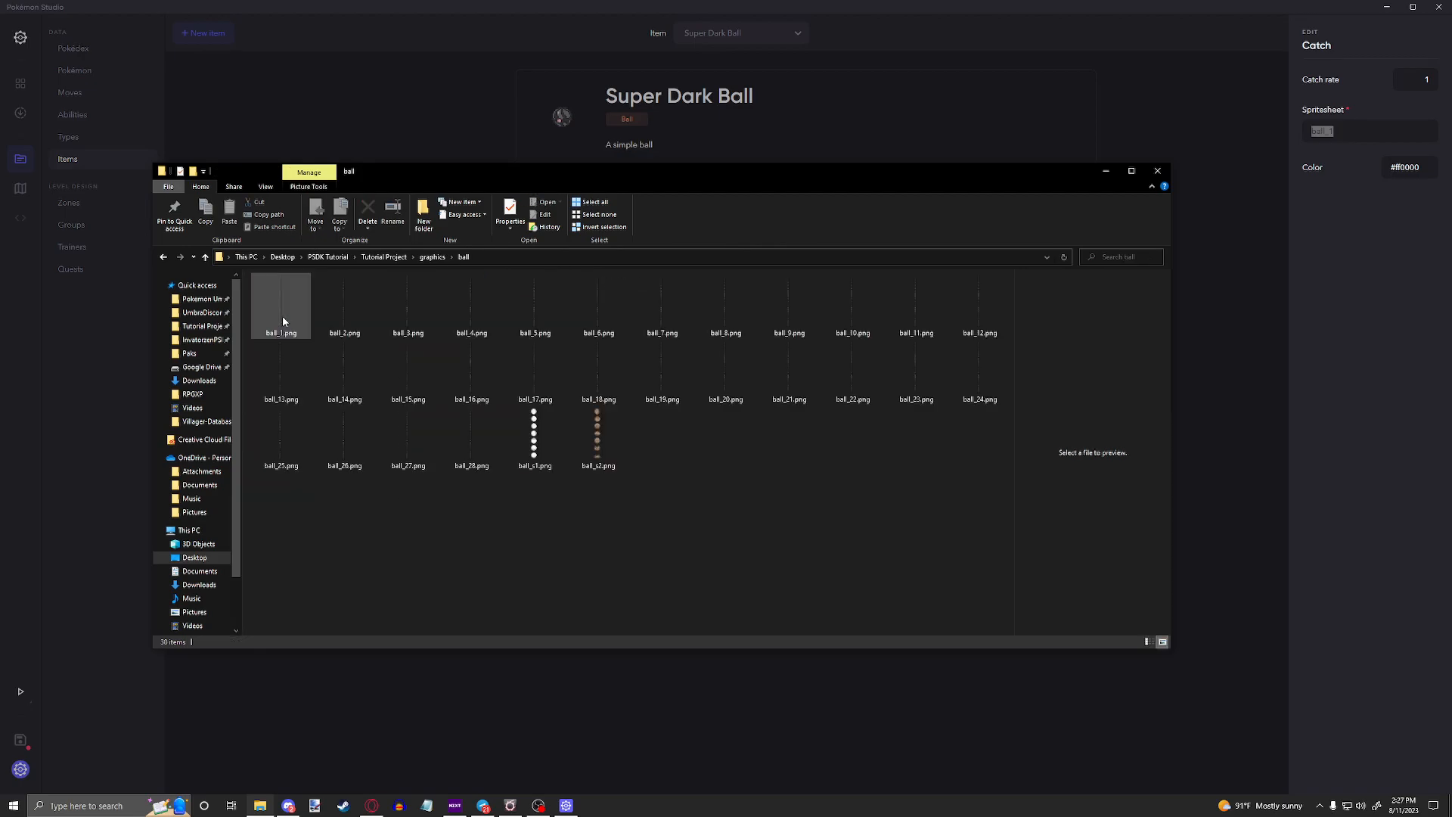
Step: Check the Catch spritesheet name in Pokémon Studio, then view the matching ball_1.png's animation frames from File Explorer and close the image
click(1310, 129)
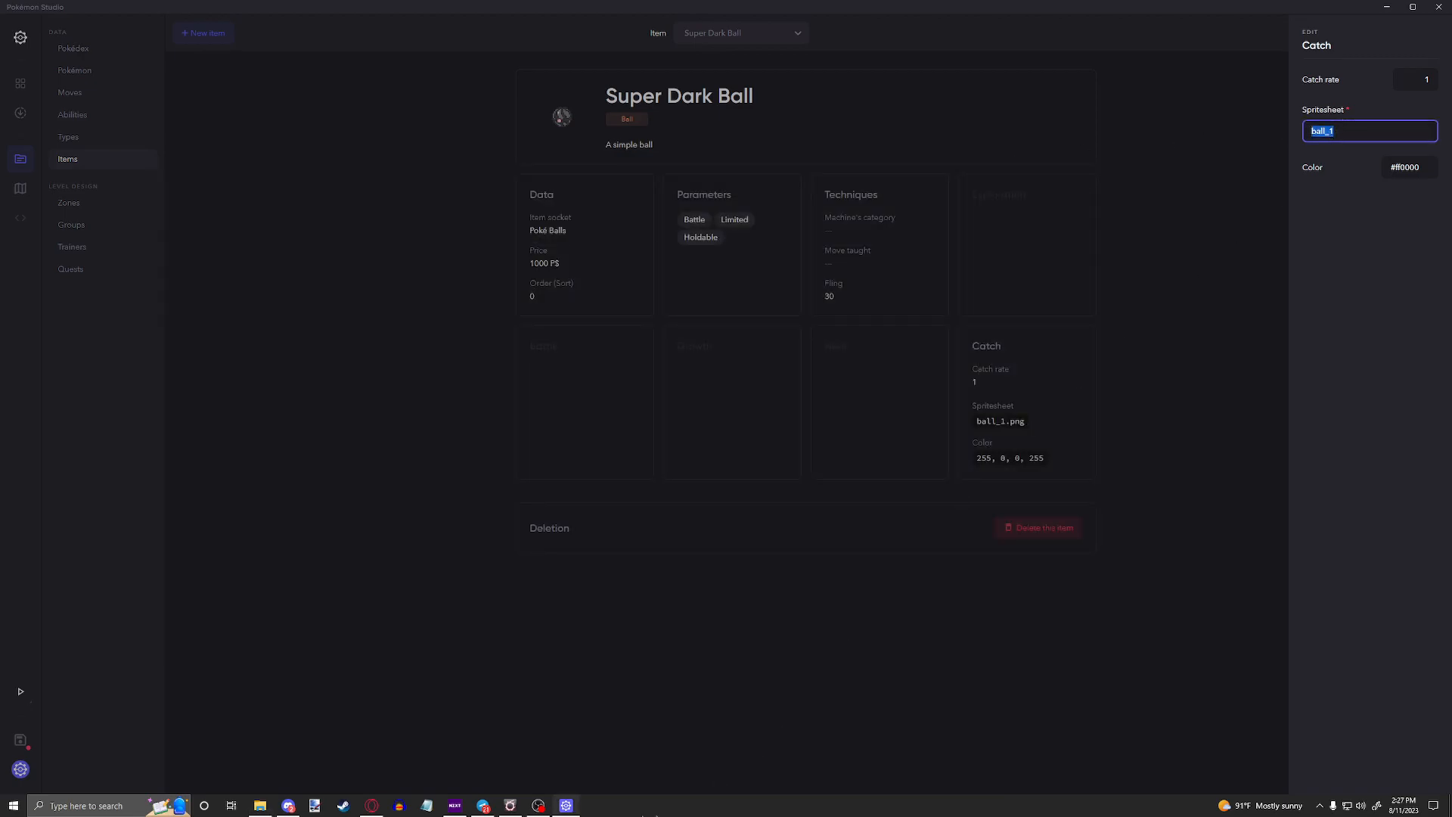
click(259, 806)
click(267, 329)
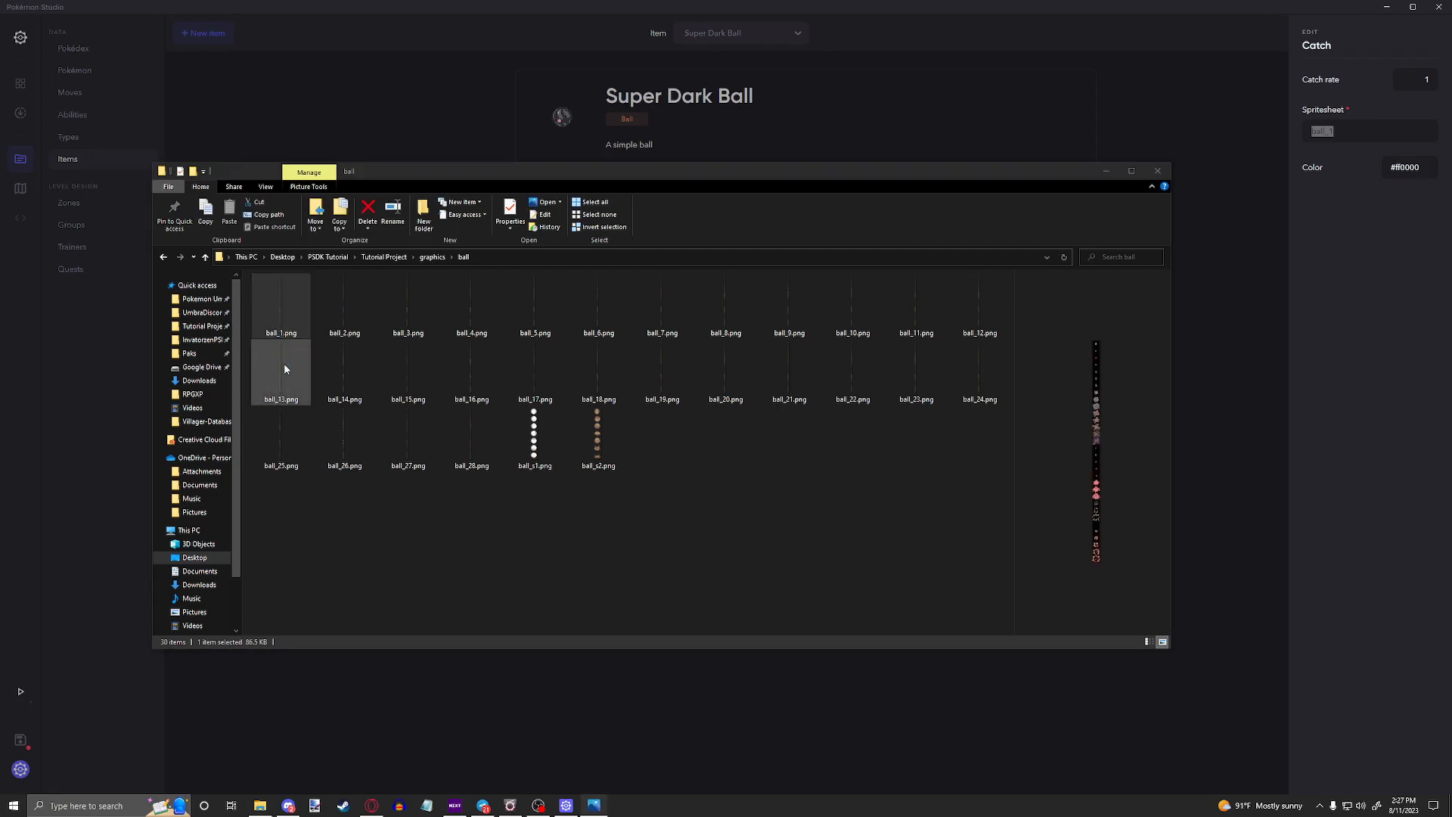
double_click(281, 310)
scroll(749, 359, up, 6)
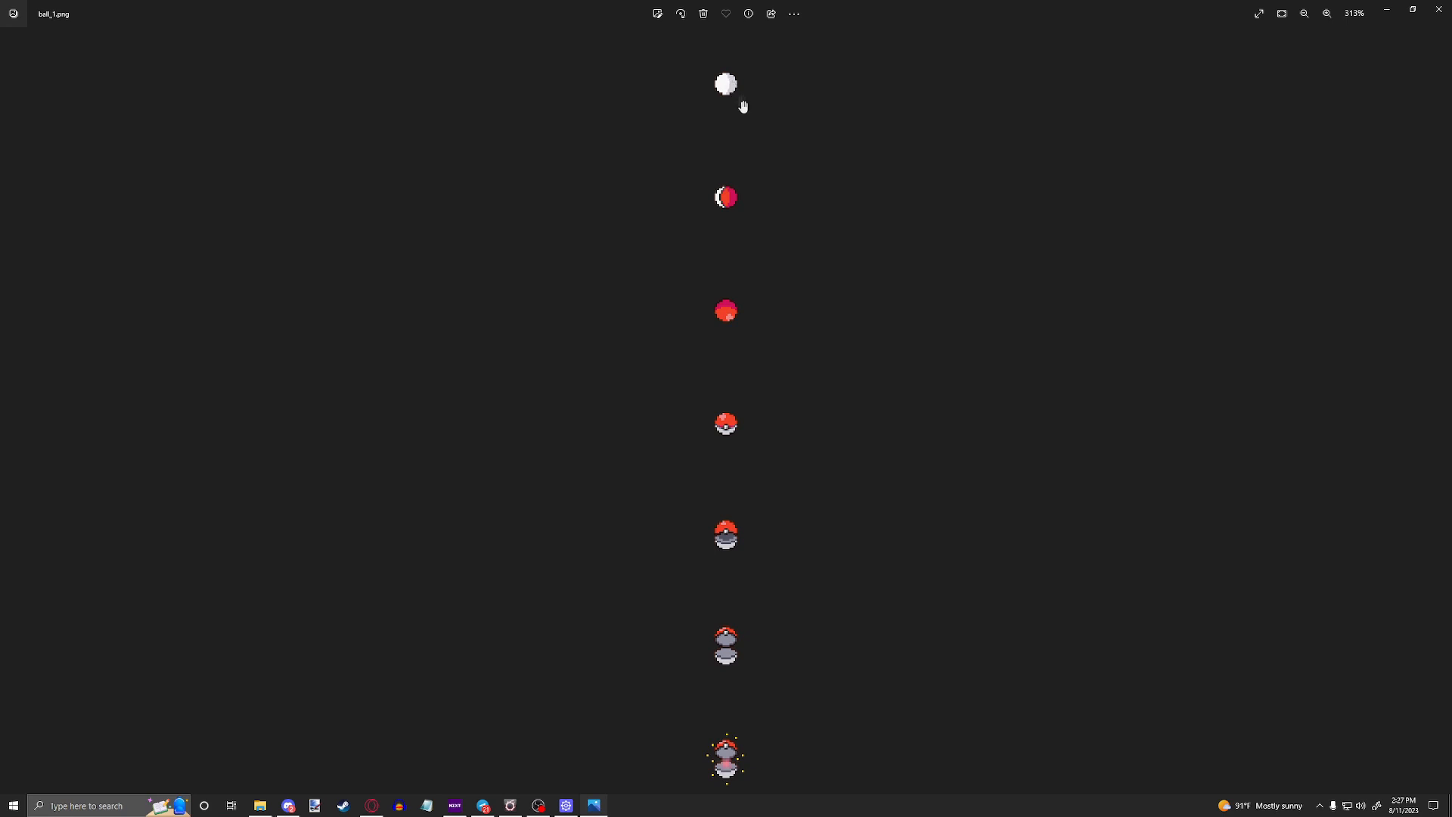
scroll(731, 272, down, 5)
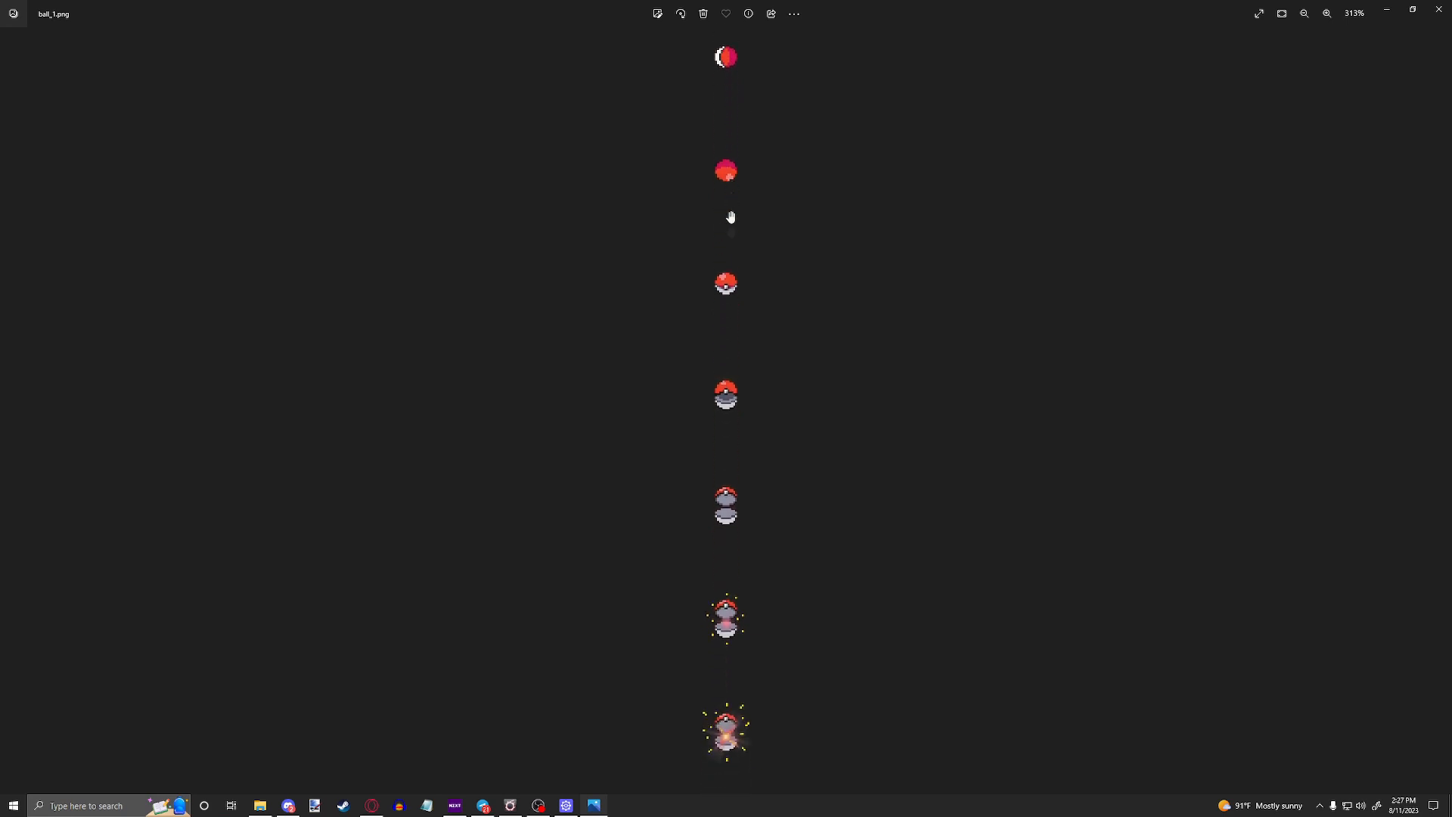
scroll(732, 259, down, 5)
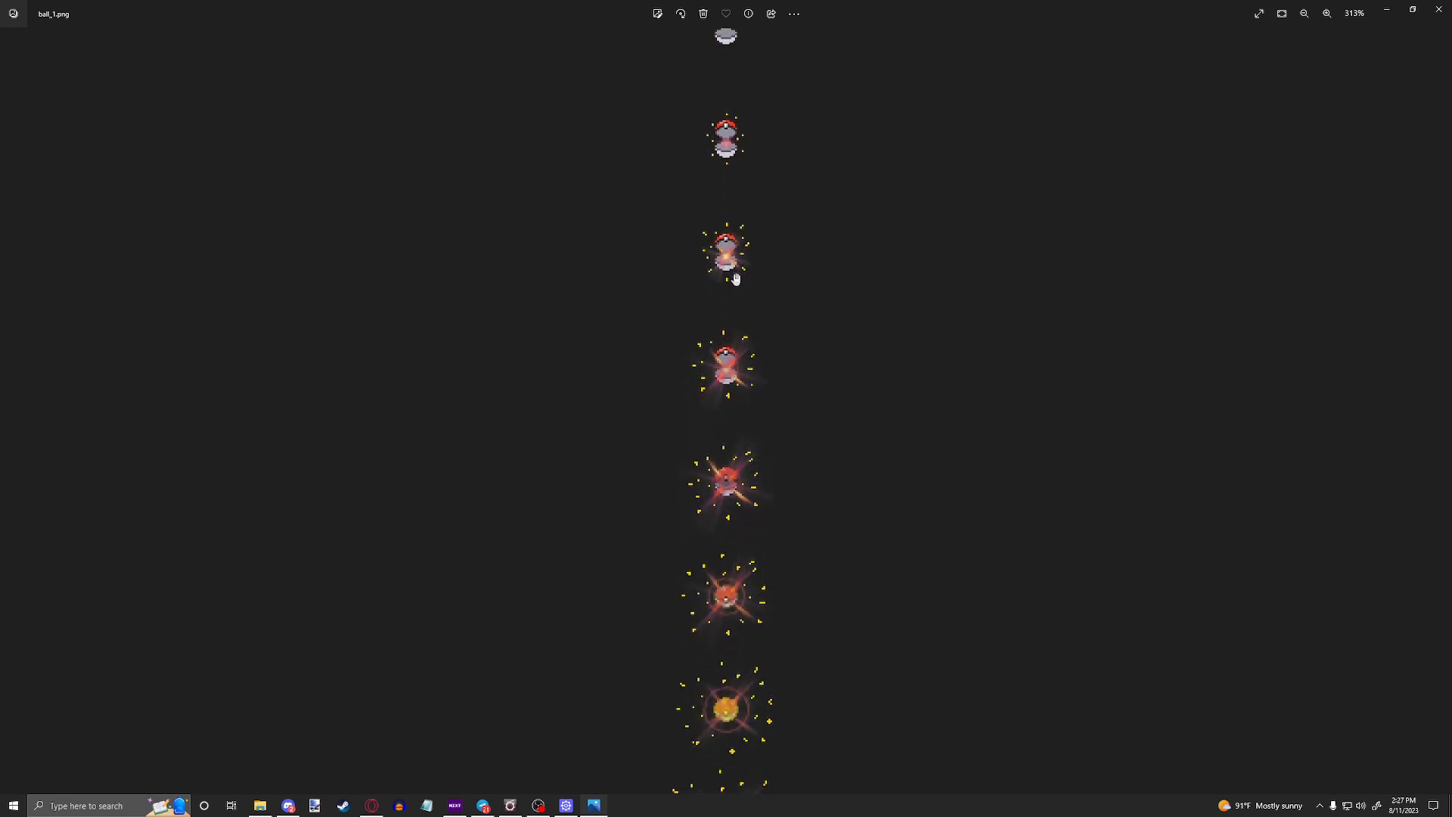
scroll(746, 145, down, 5)
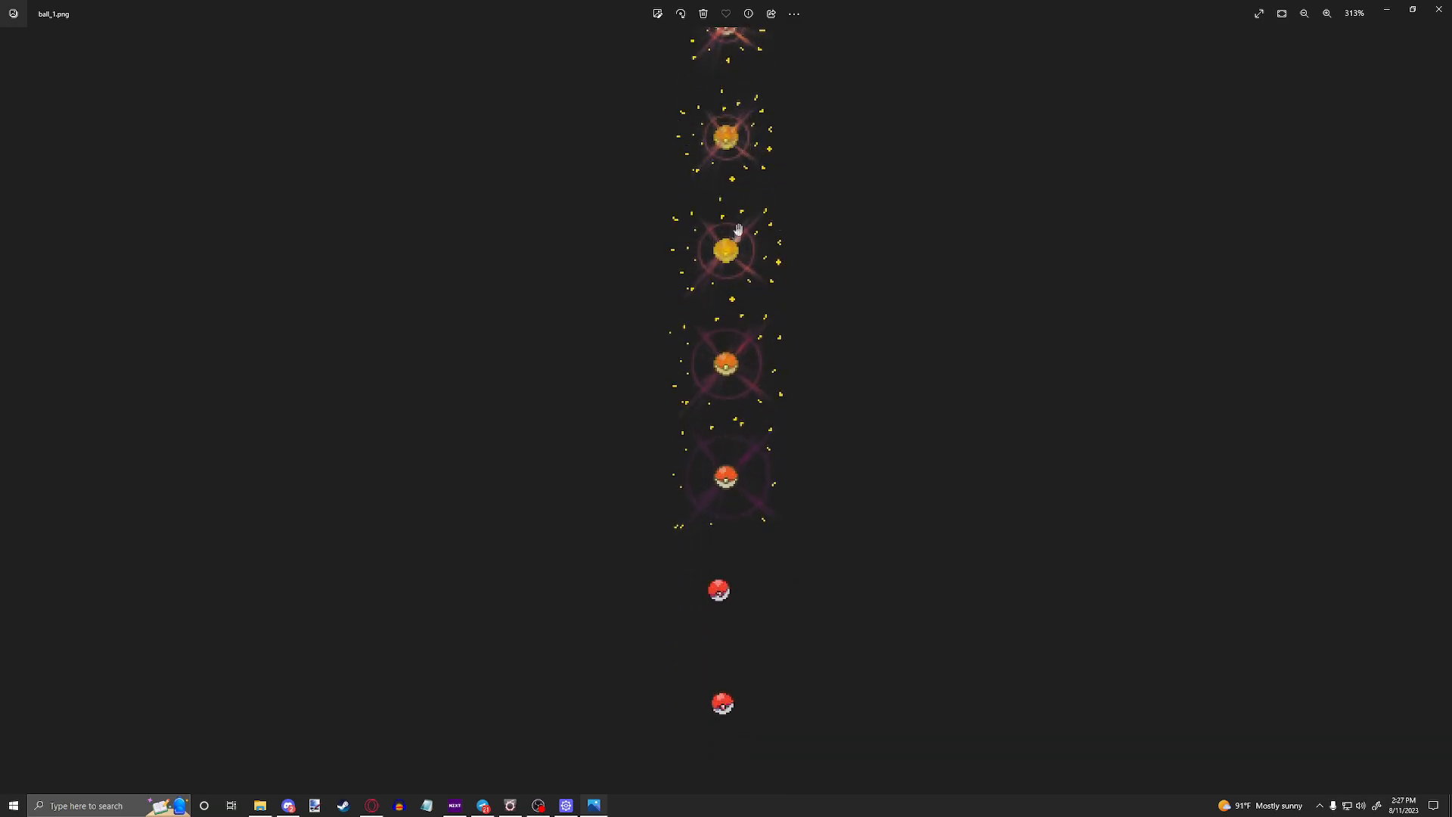
scroll(819, 372, down, 5)
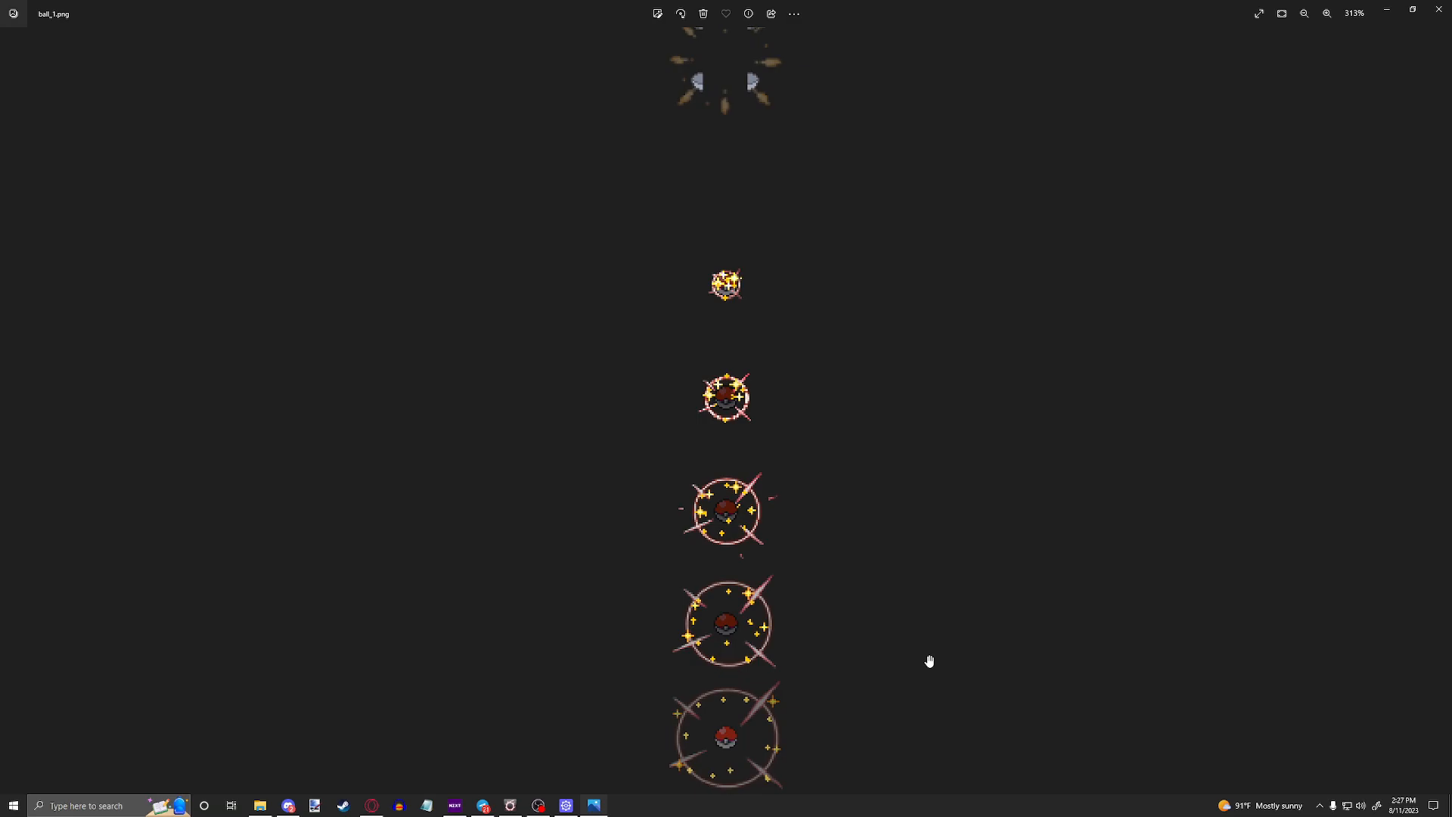
ctrl+scroll(927, 661, down, 5)
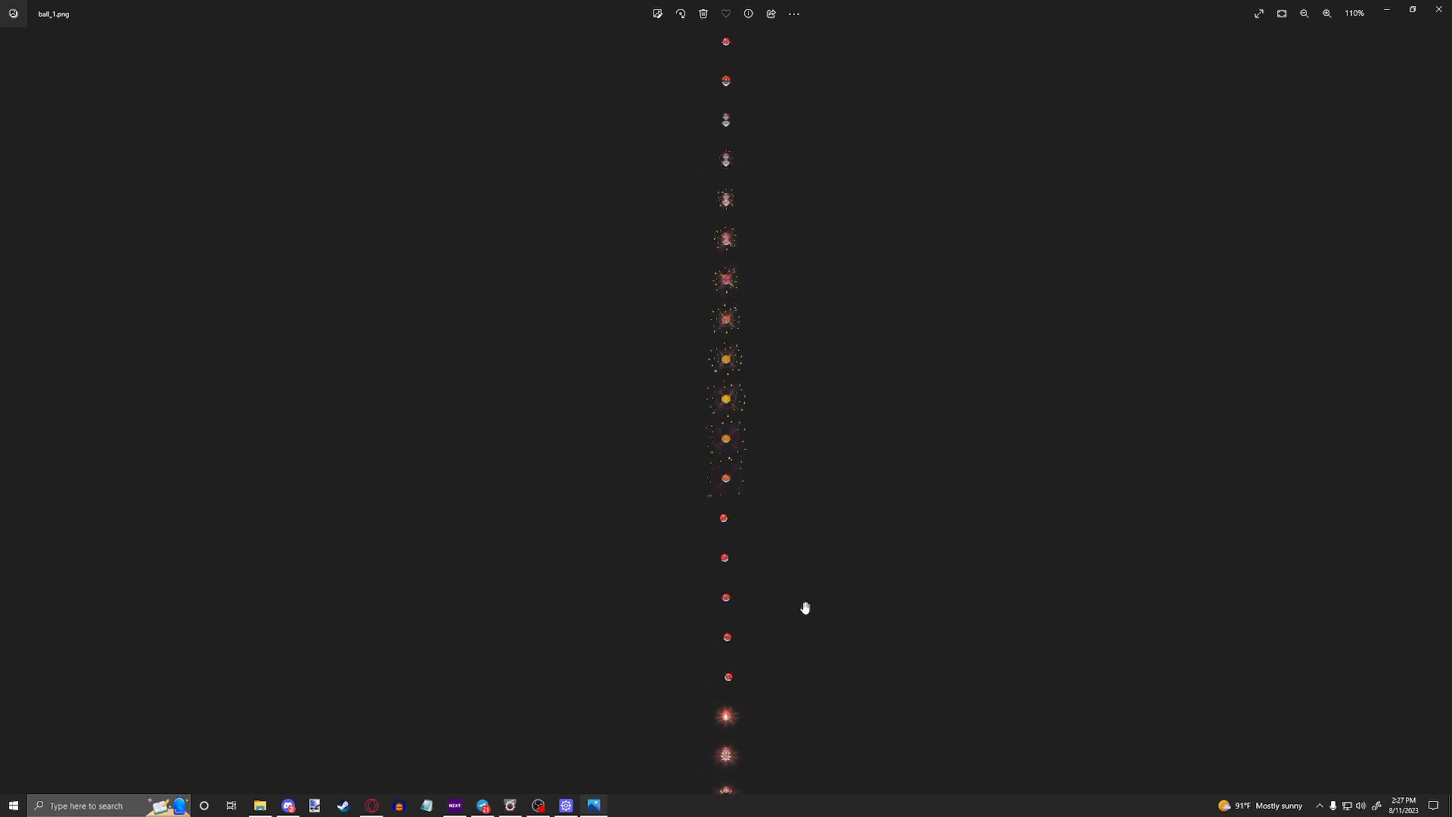
scroll(816, 514, down, 6)
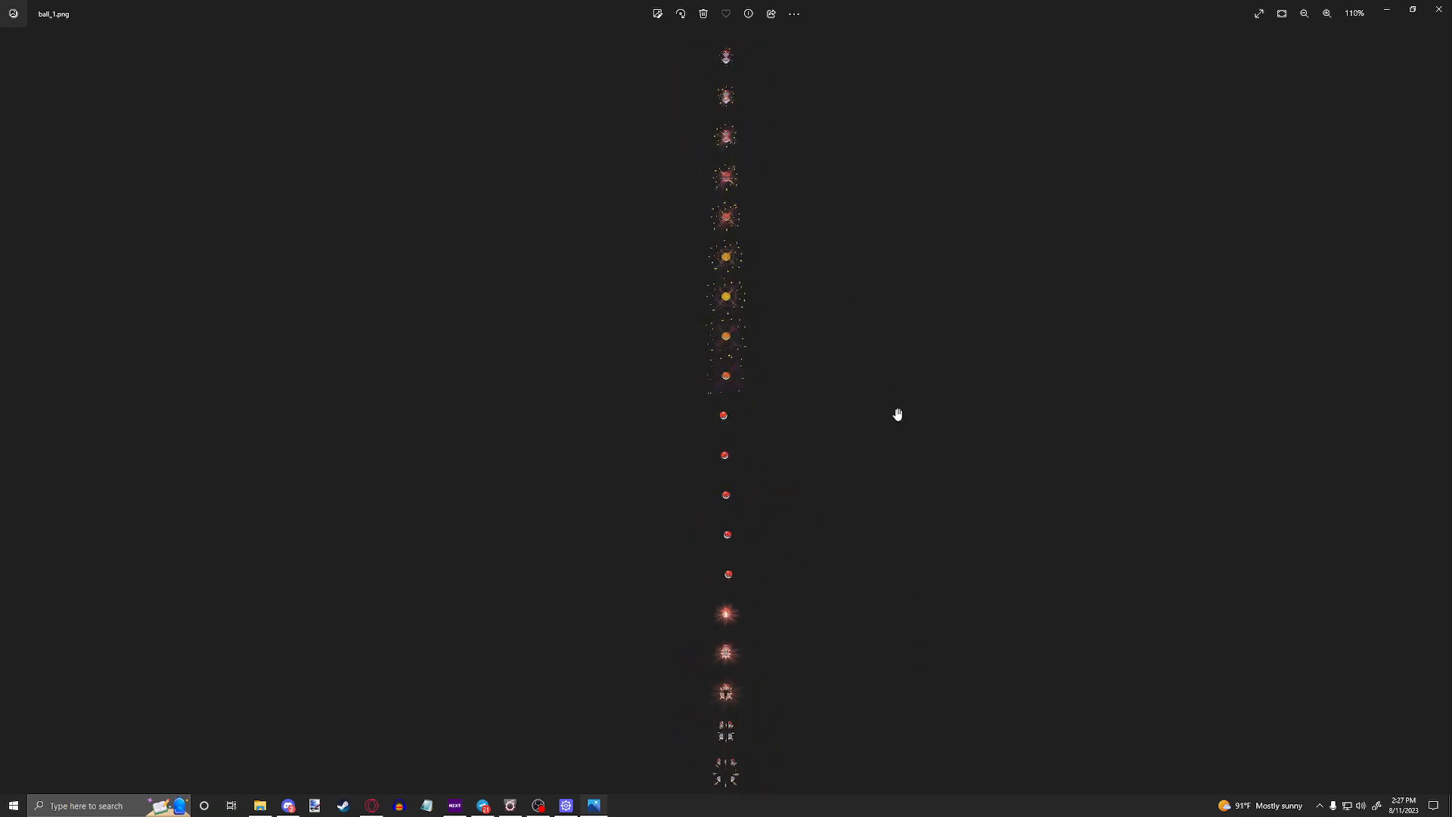
scroll(850, 554, up, 6)
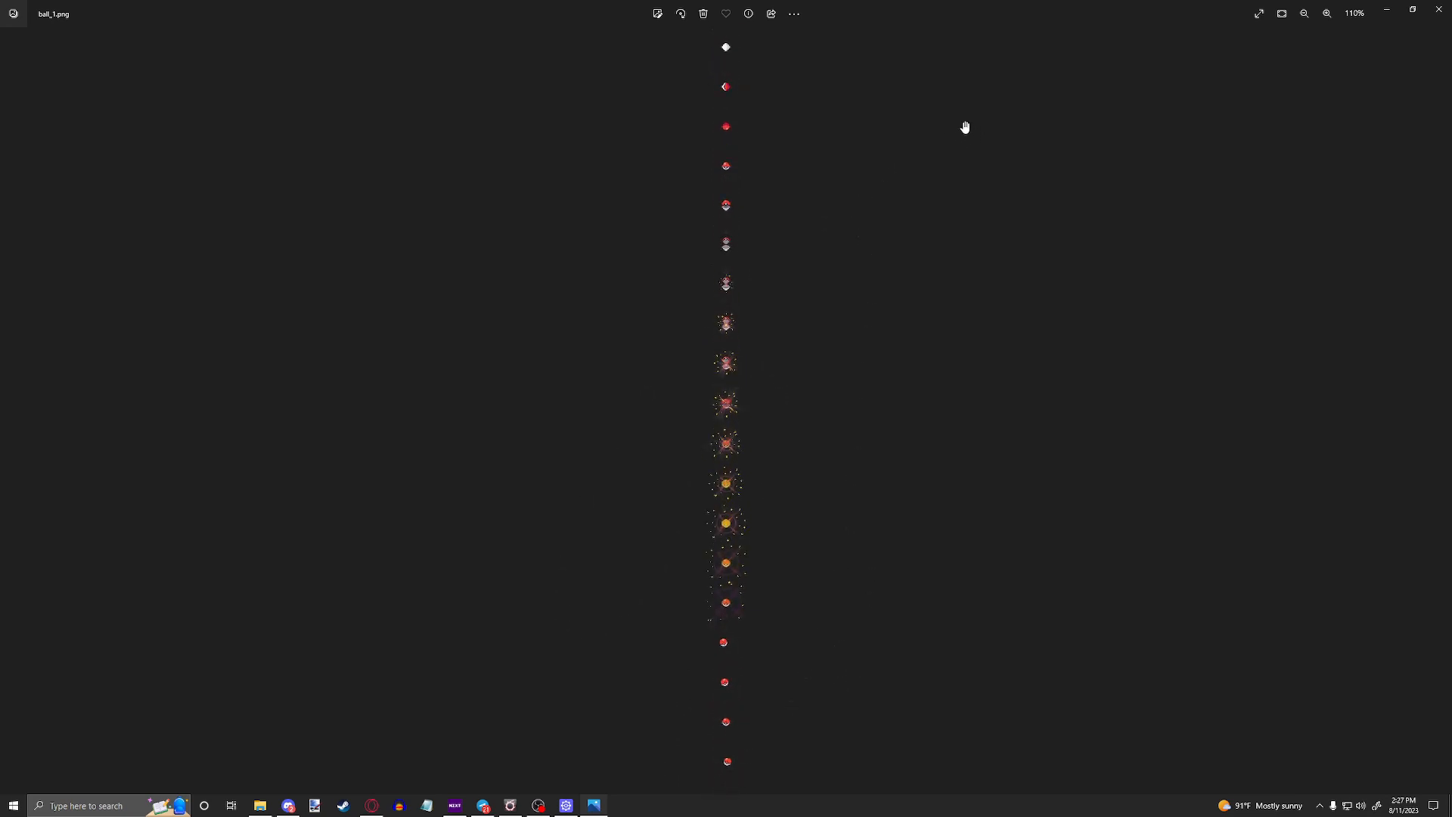
click(1439, 9)
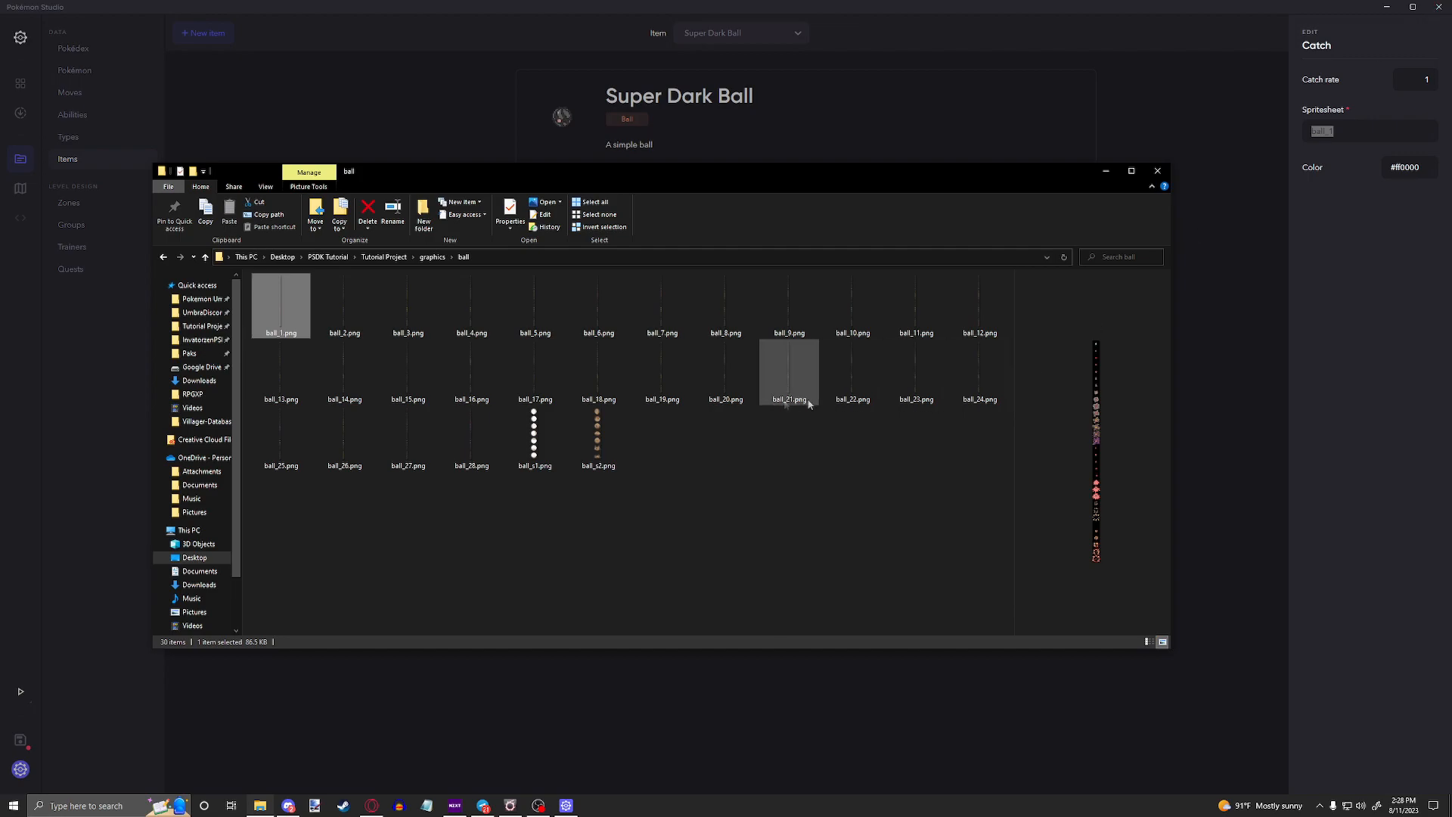
Step: Preview a few other ball spritesheets, including ball_28.png, and reopen ball_1.png to examine its opening frames up close
click(338, 316)
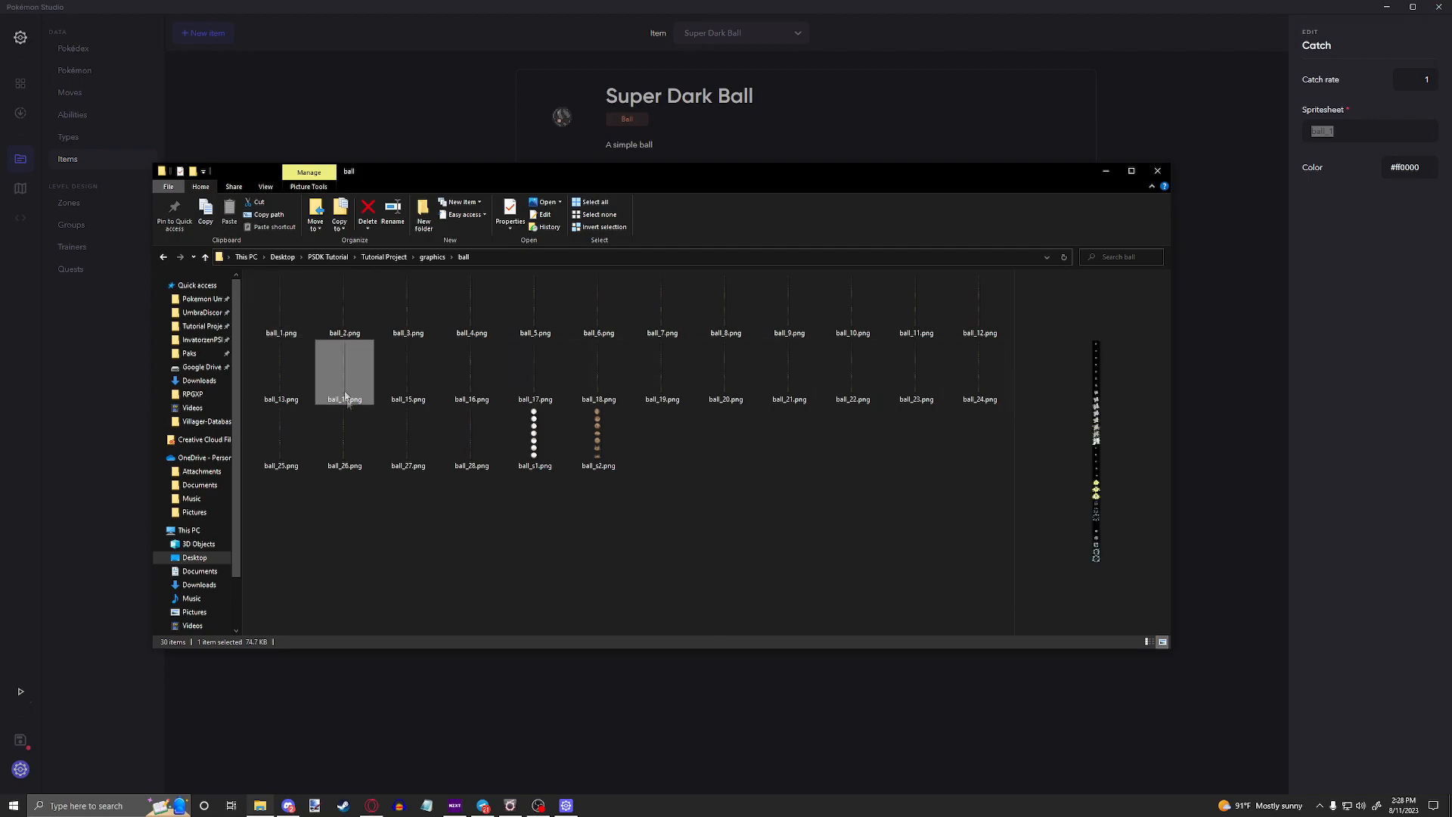
click(493, 438)
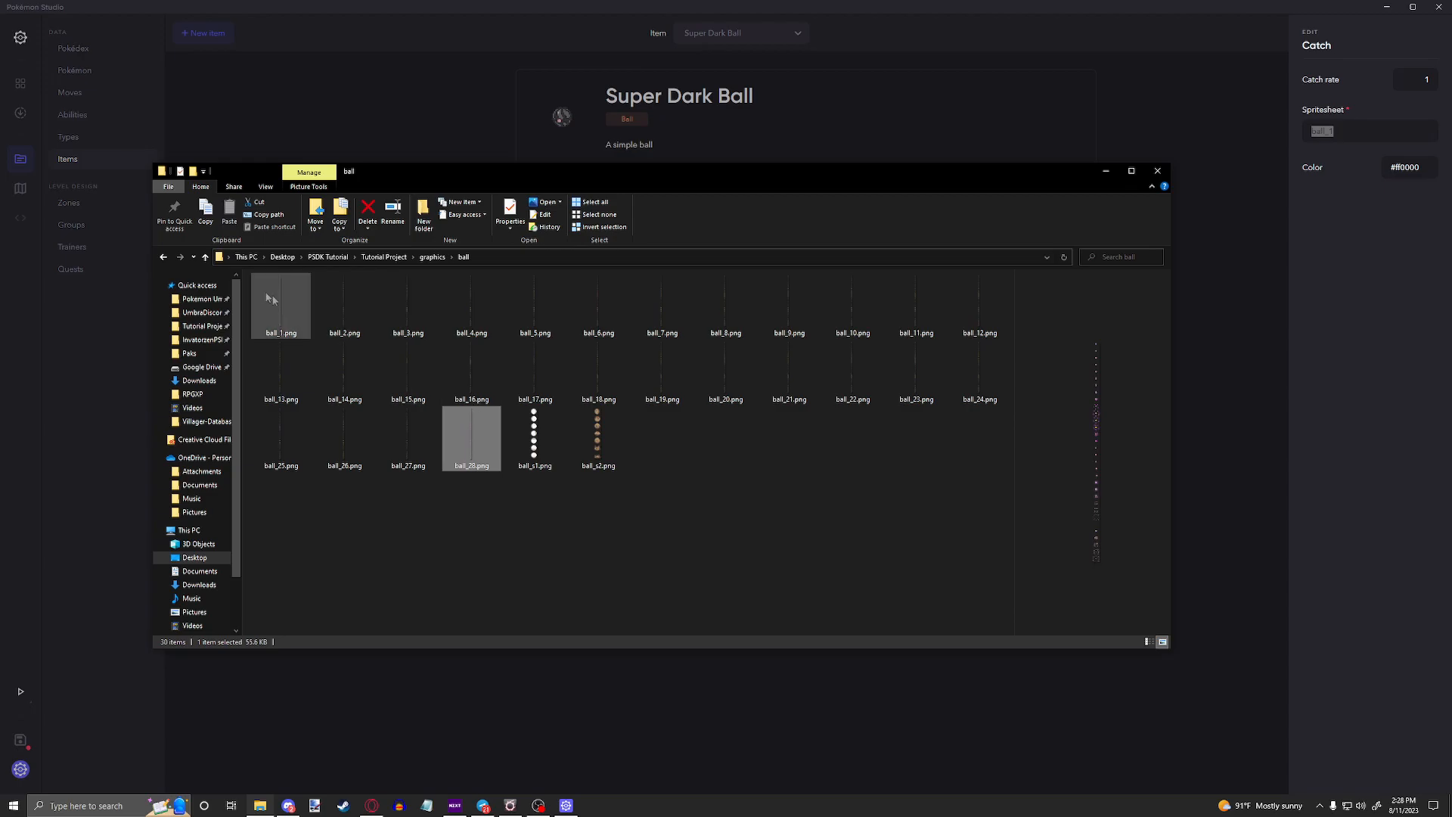
double_click(289, 306)
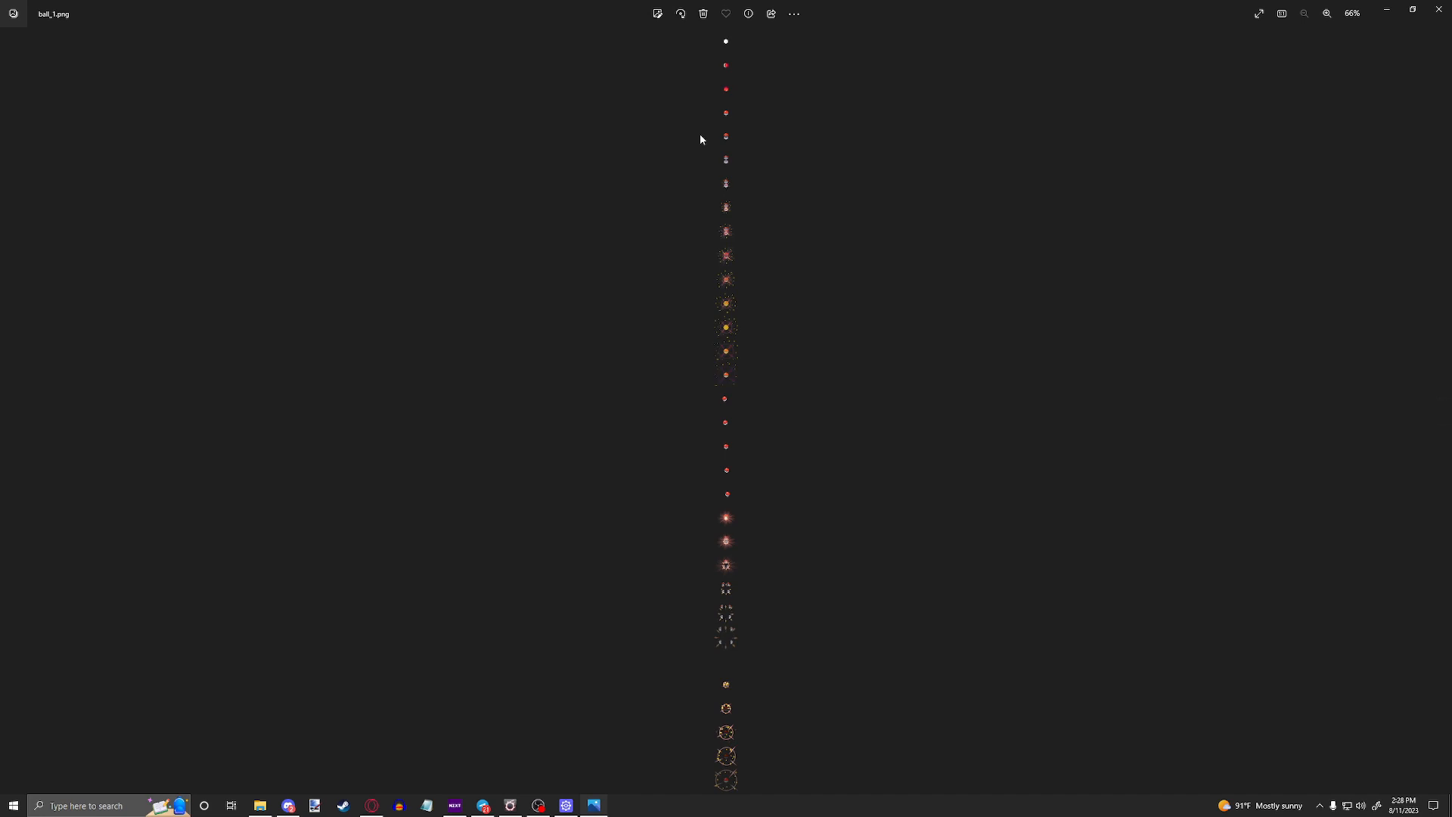
scroll(715, 166, up, 5)
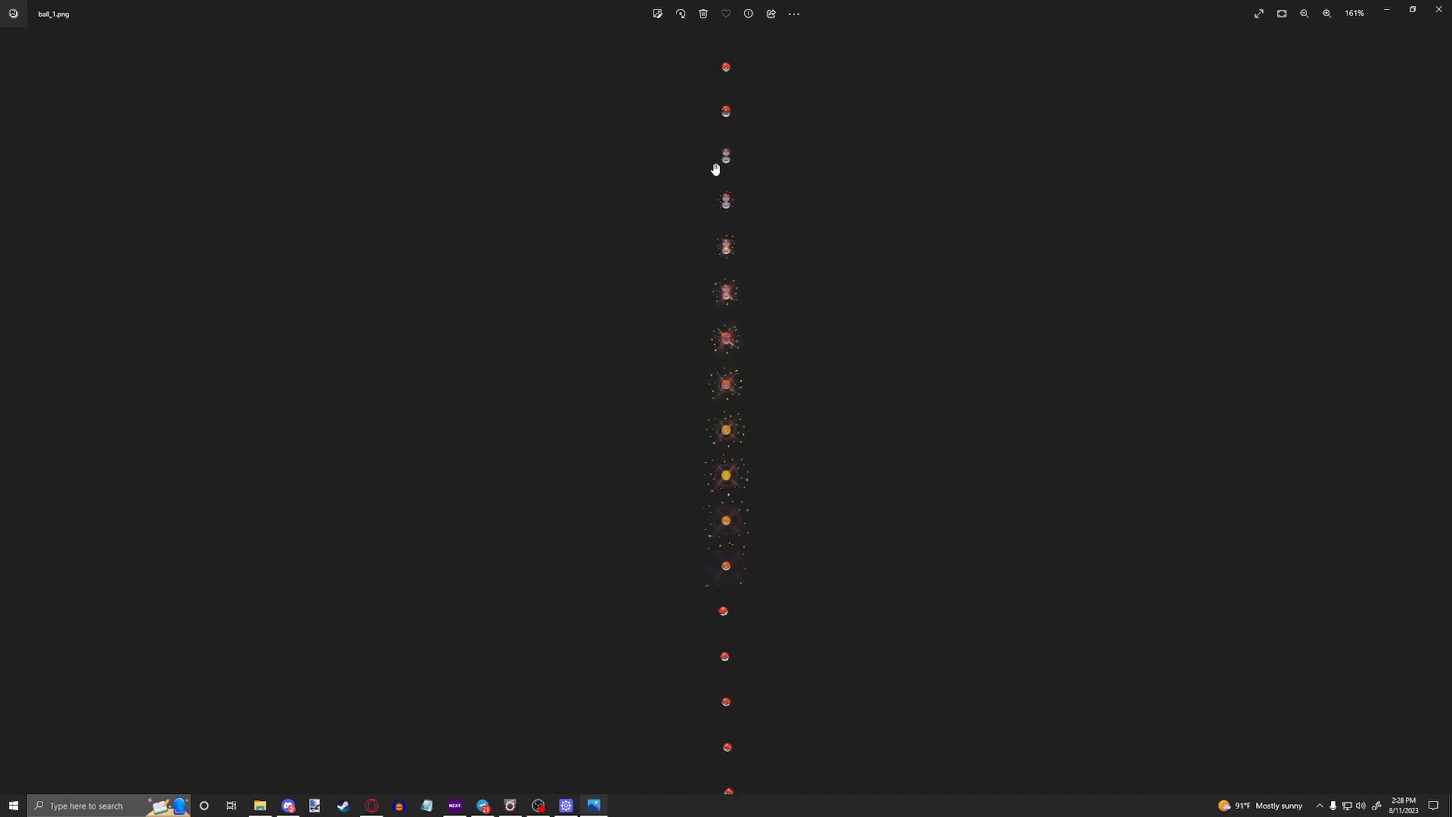
scroll(720, 156, down, 4)
scroll(728, 222, up, 7)
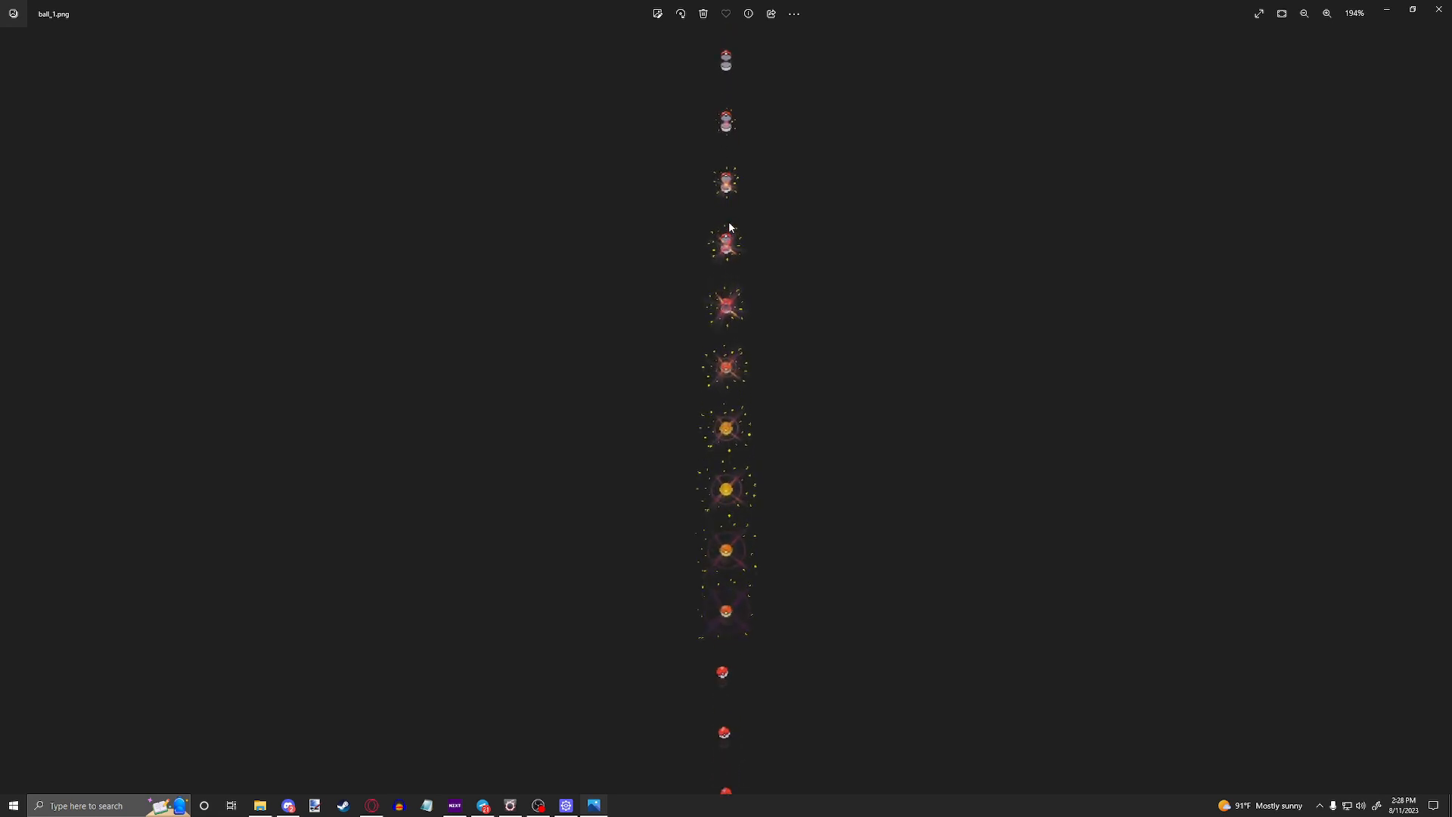
drag(728, 222, 700, 541)
drag(715, 197, 691, 307)
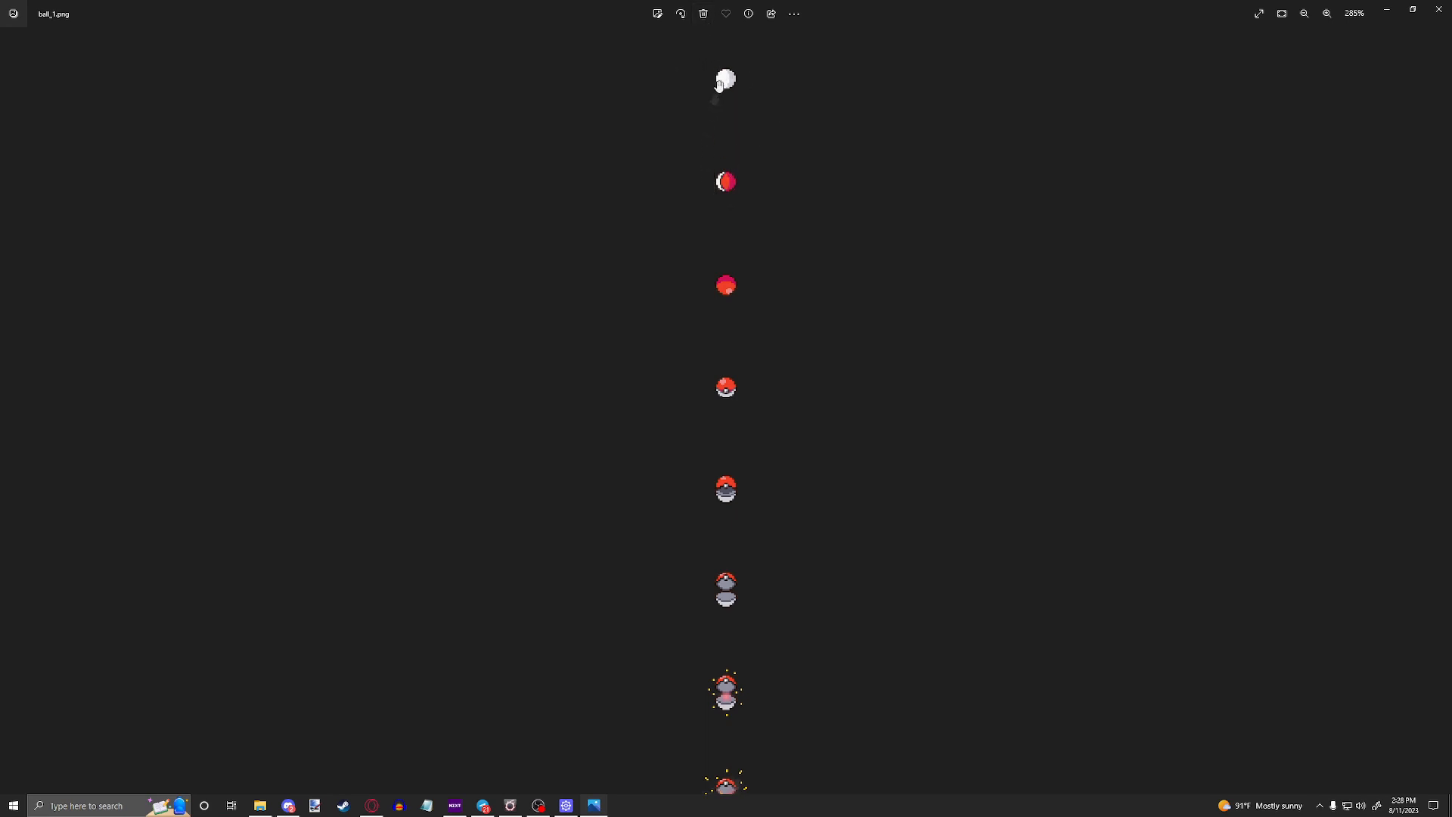
scroll(709, 152, down, 8)
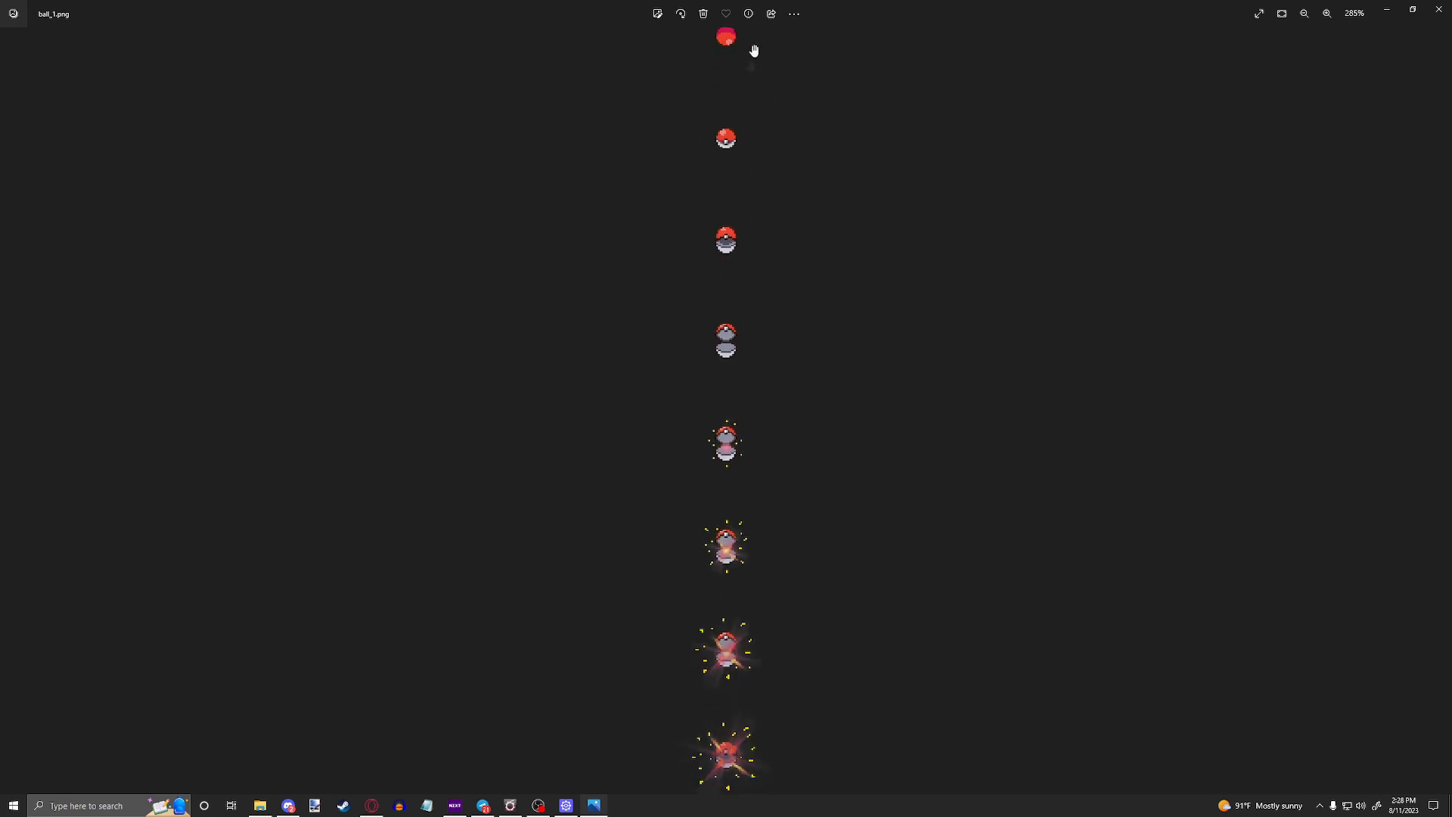
click(1439, 9)
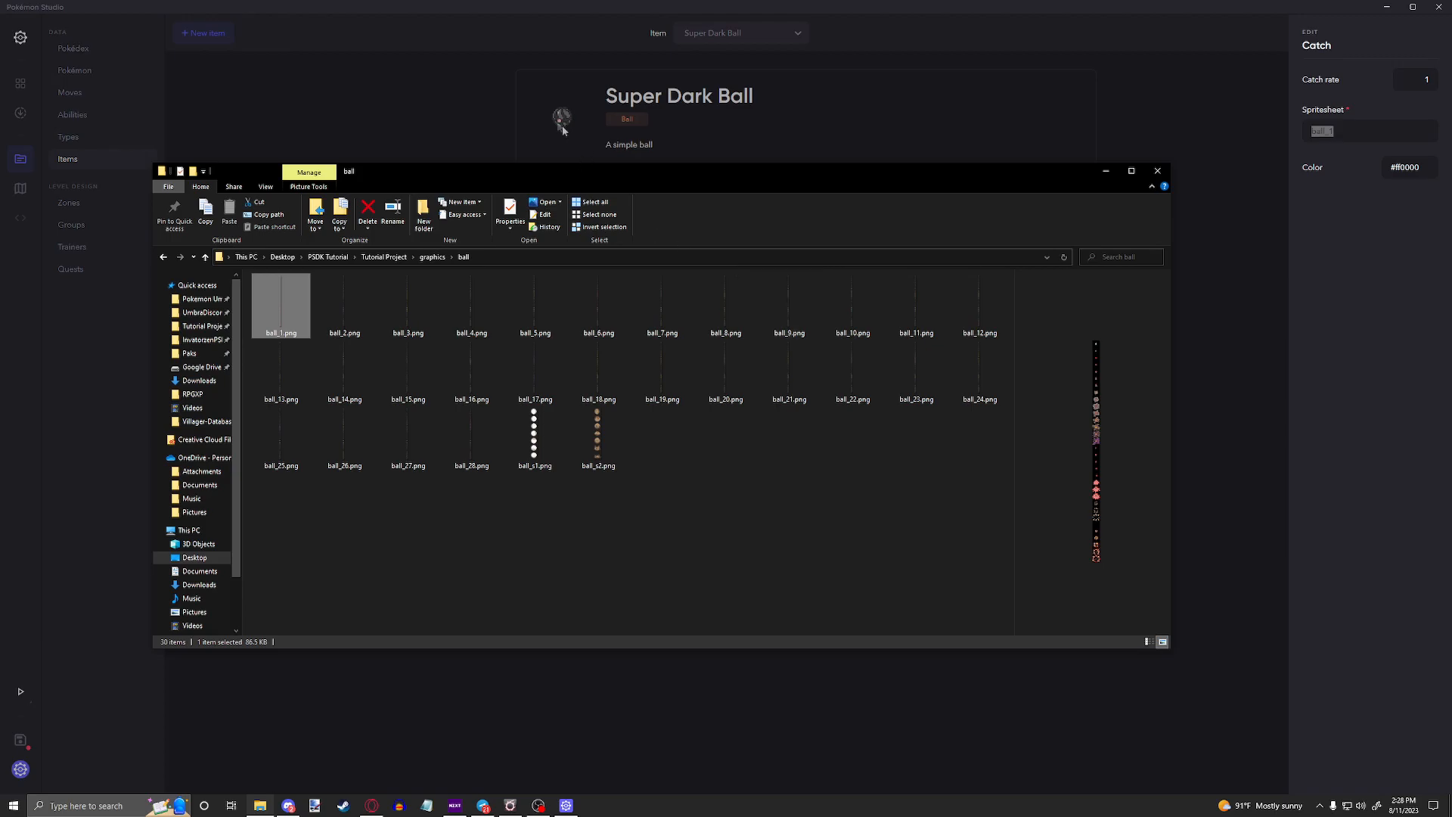
Step: Open ball_12.png in the image viewer and browse through the folder's other ball spritesheets as far as ball_15.png
click(961, 303)
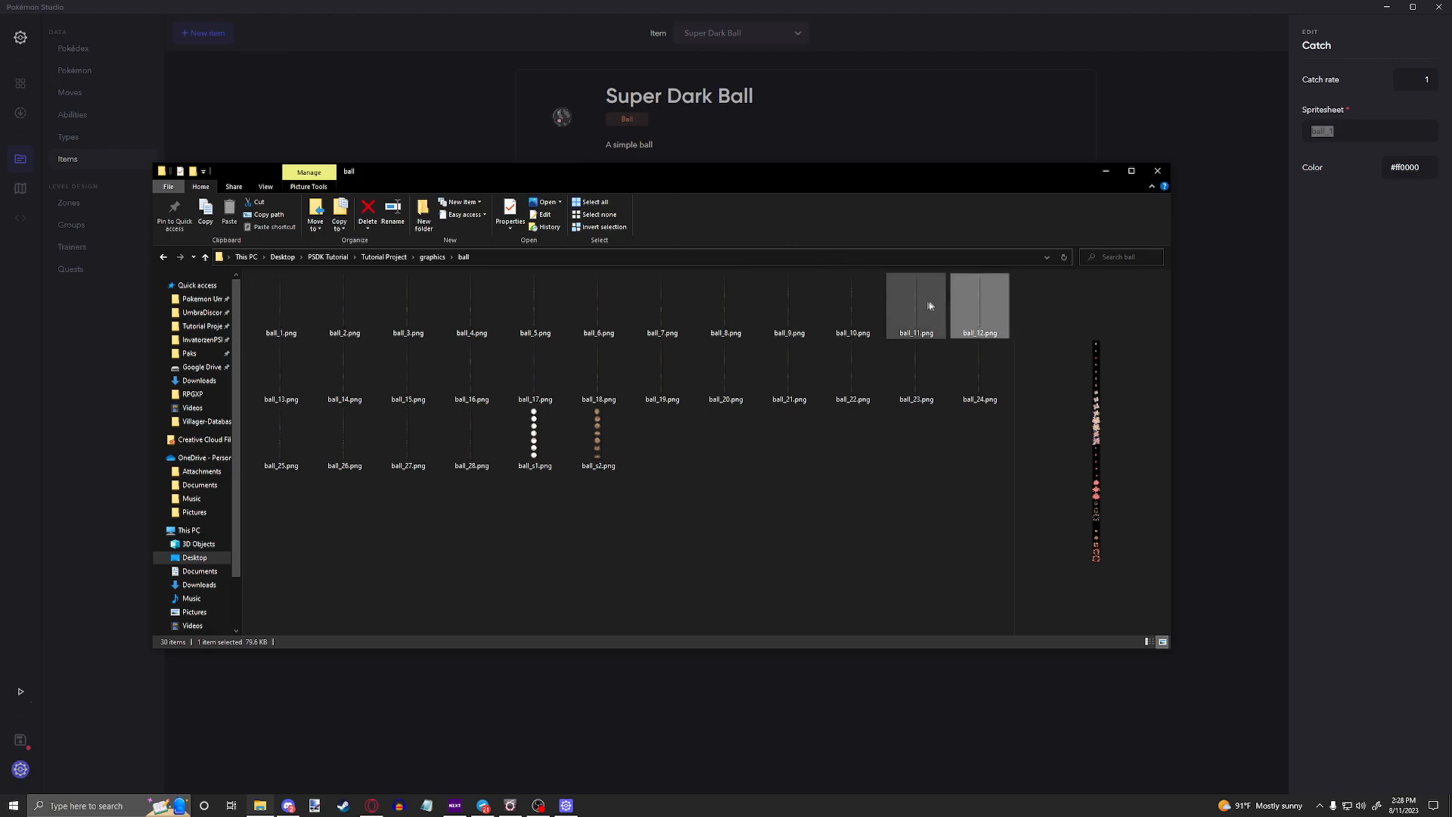
double_click(956, 300)
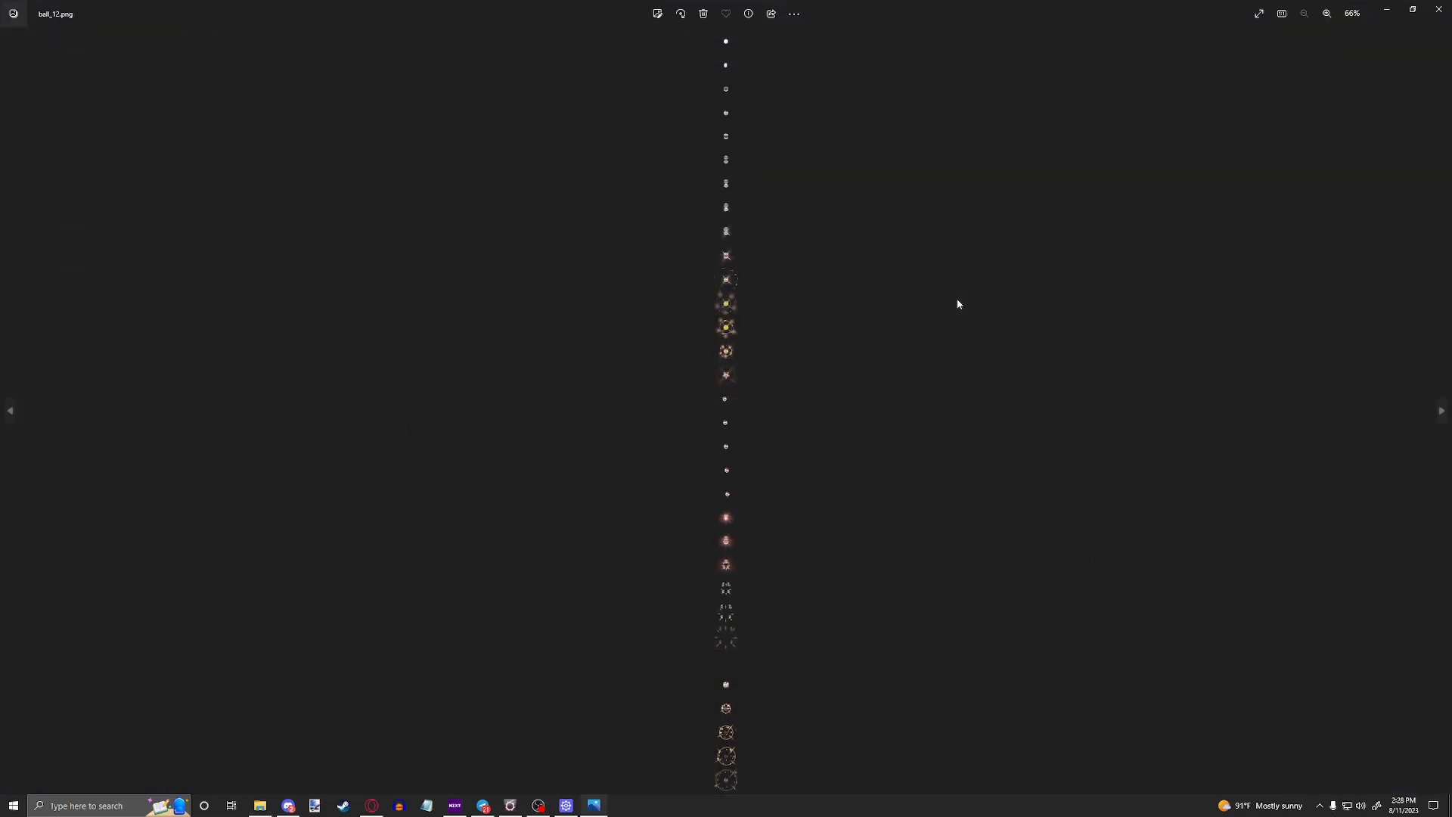
key(Left)
key(Left)
key(Left)
key(Left)
key(Left)
key(Left)
key(Left)
key(Left)
key(Left)
key(Left)
key(Left)
key(Left)
key(Left)
key(Left)
key(Left)
key(Left)
Step: Examine the animation frames of ball_15.png up close
scroll(740, 296, up, 5)
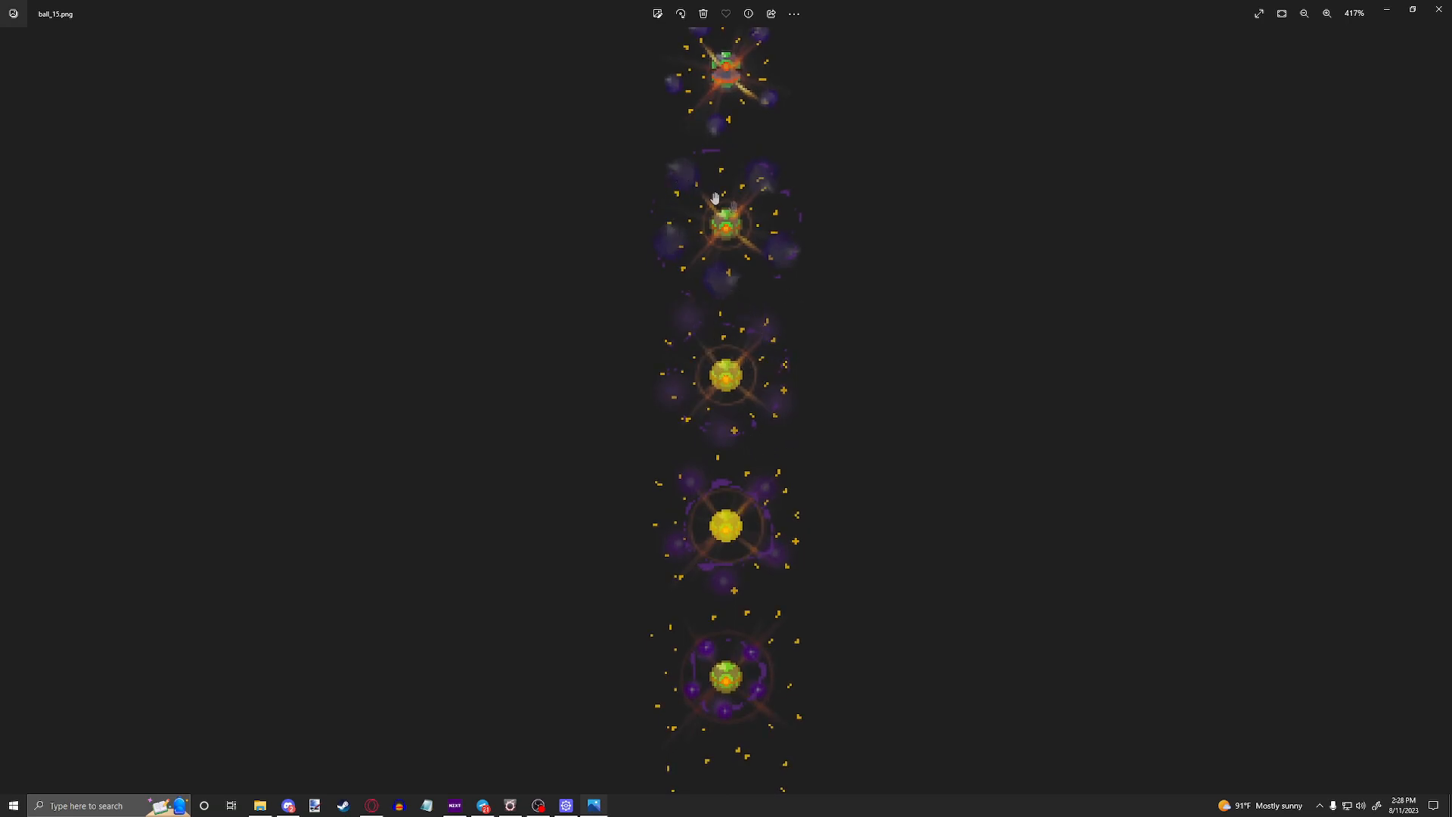
scroll(772, 340, down, 1)
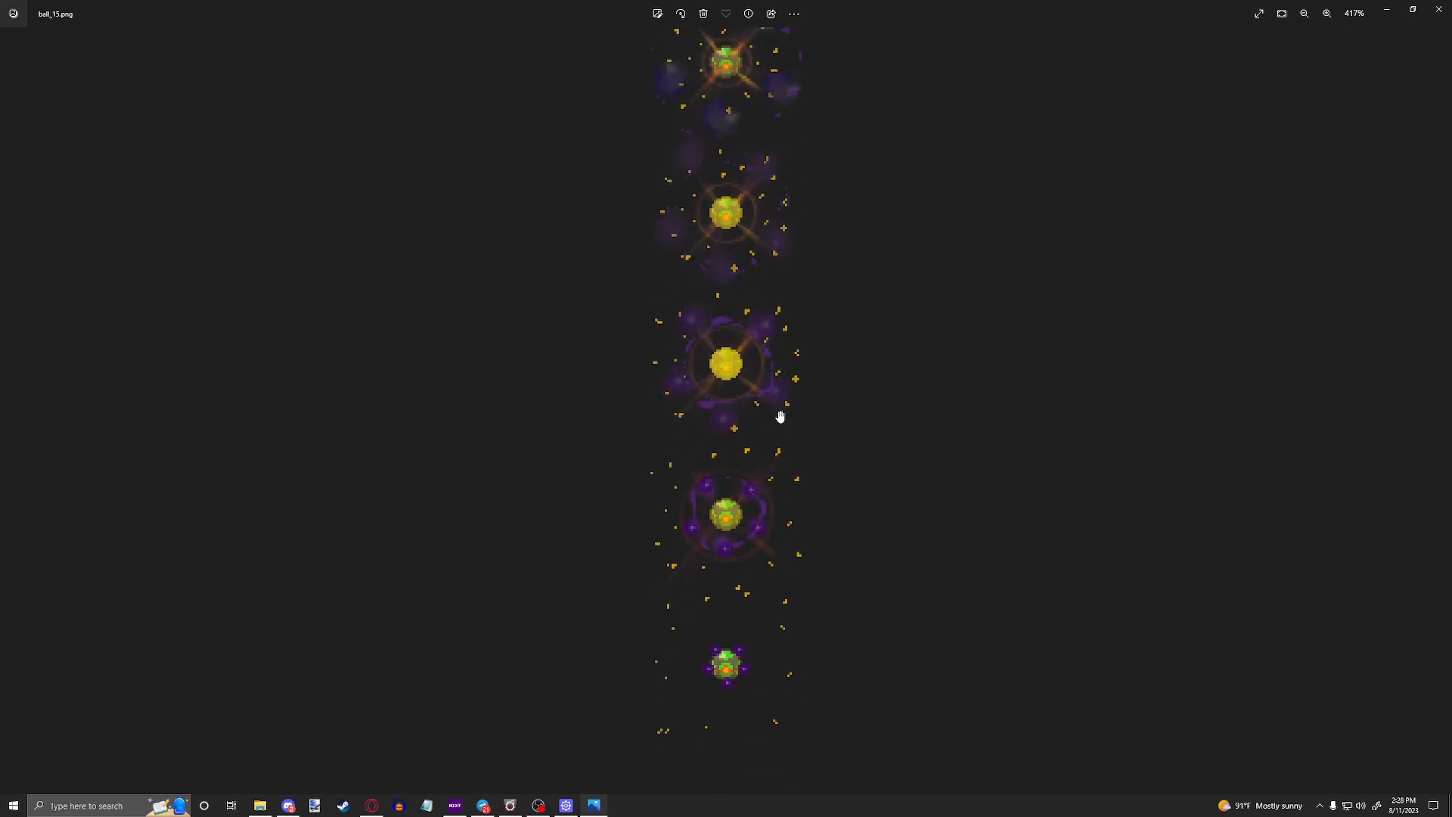
scroll(779, 416, down, 6)
scroll(771, 420, down, 1)
Step: Browse forward through the spritesheets after ball_15.png to ball_22.png
key(Right)
key(Right)
key(Right)
key(Right)
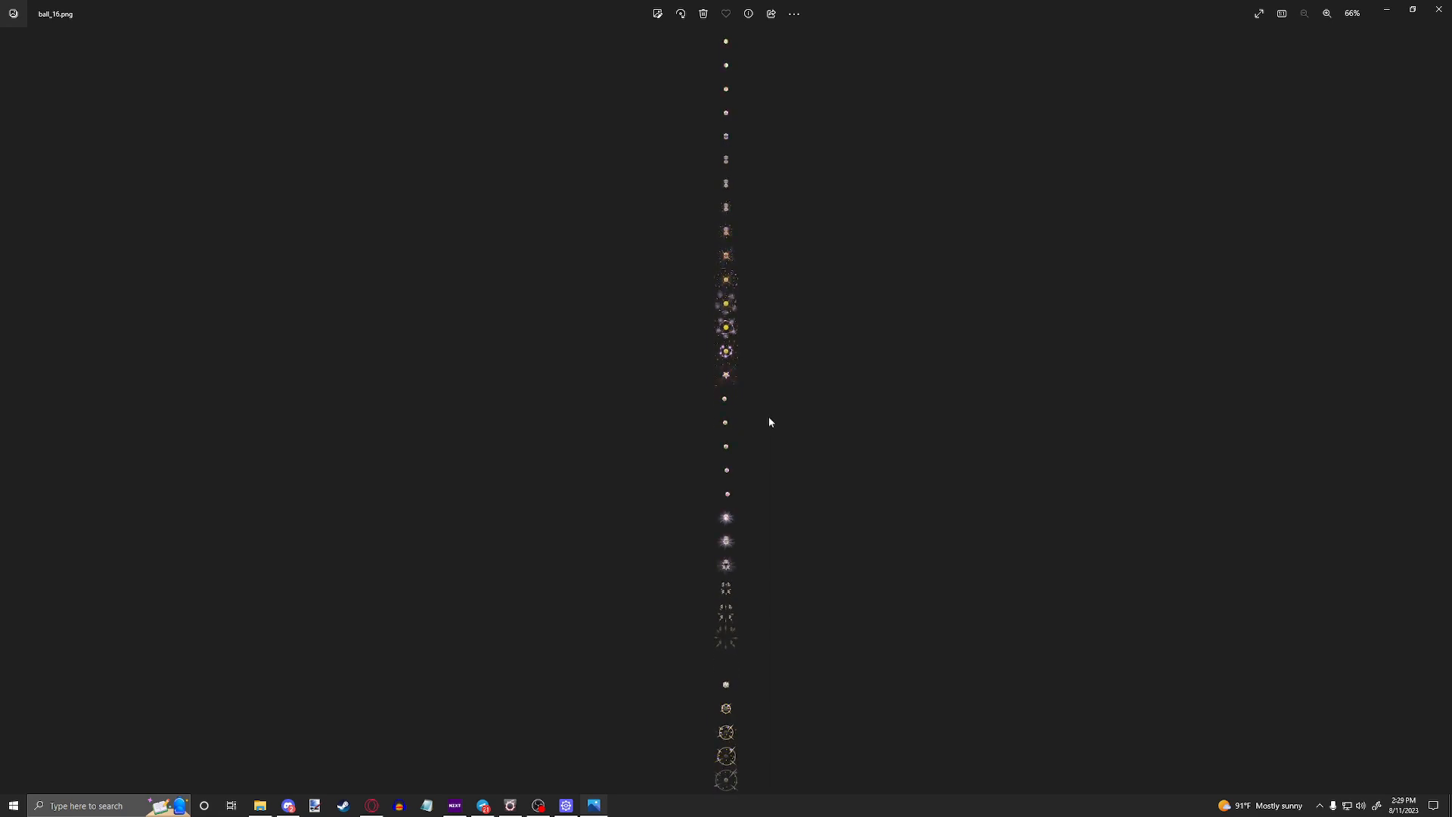
key(Right)
key(Right)
key(Right)
key(Right)
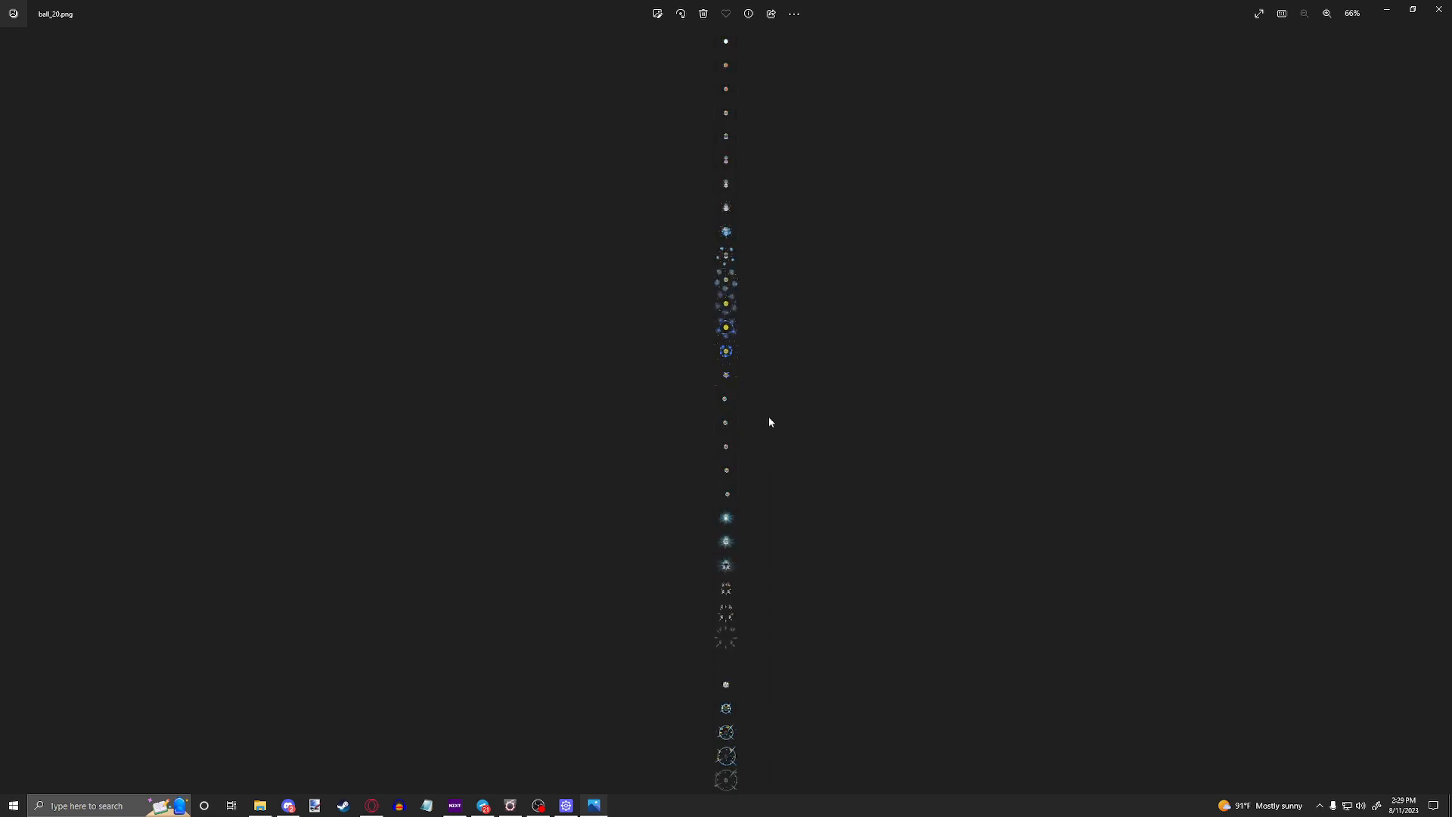
key(Left)
Step: Examine the animation frames of ball_22.png from the burst effects up to the first frame
scroll(735, 301, up, 8)
scroll(734, 314, up, 1)
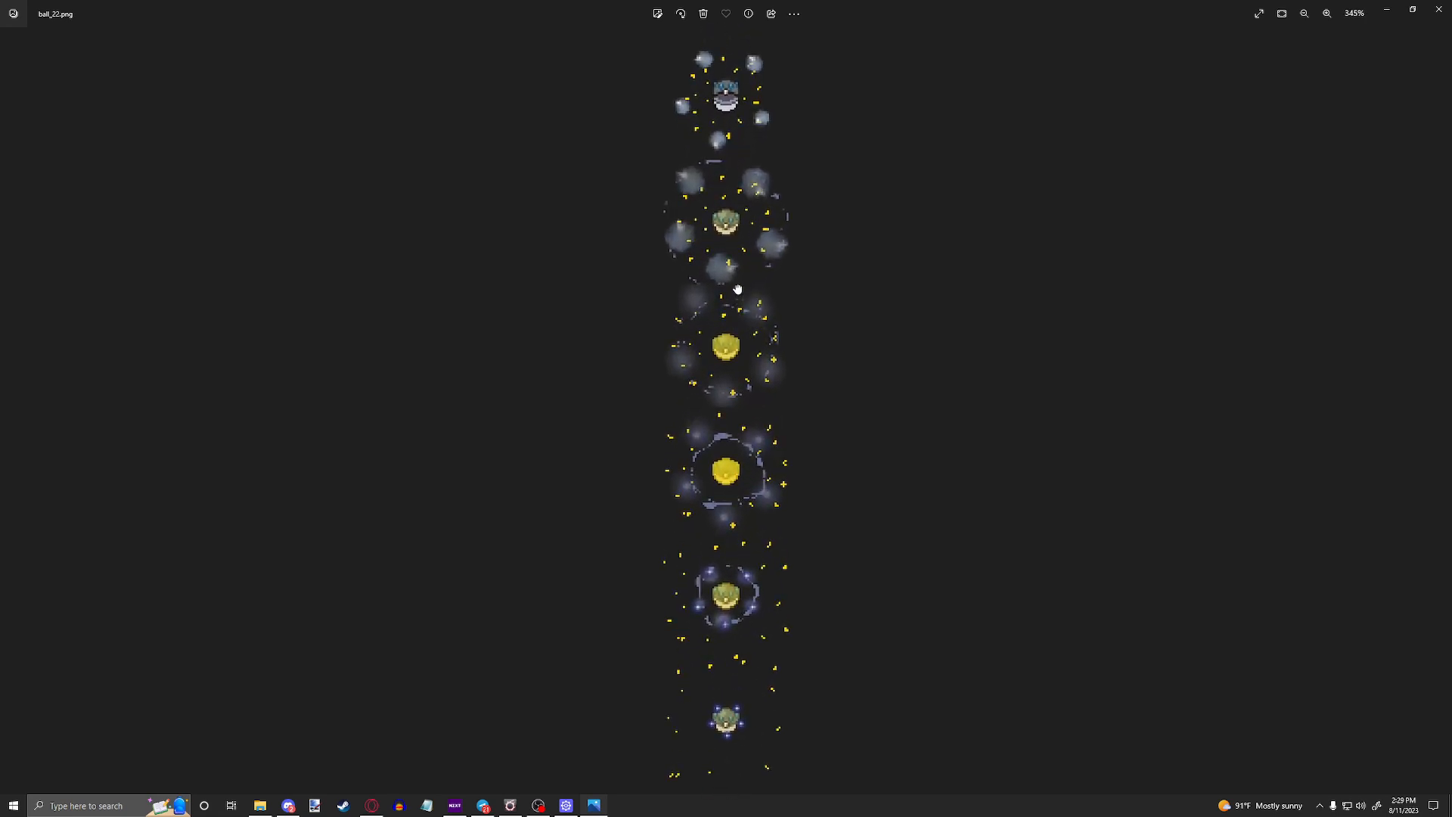
drag(733, 286, 724, 351)
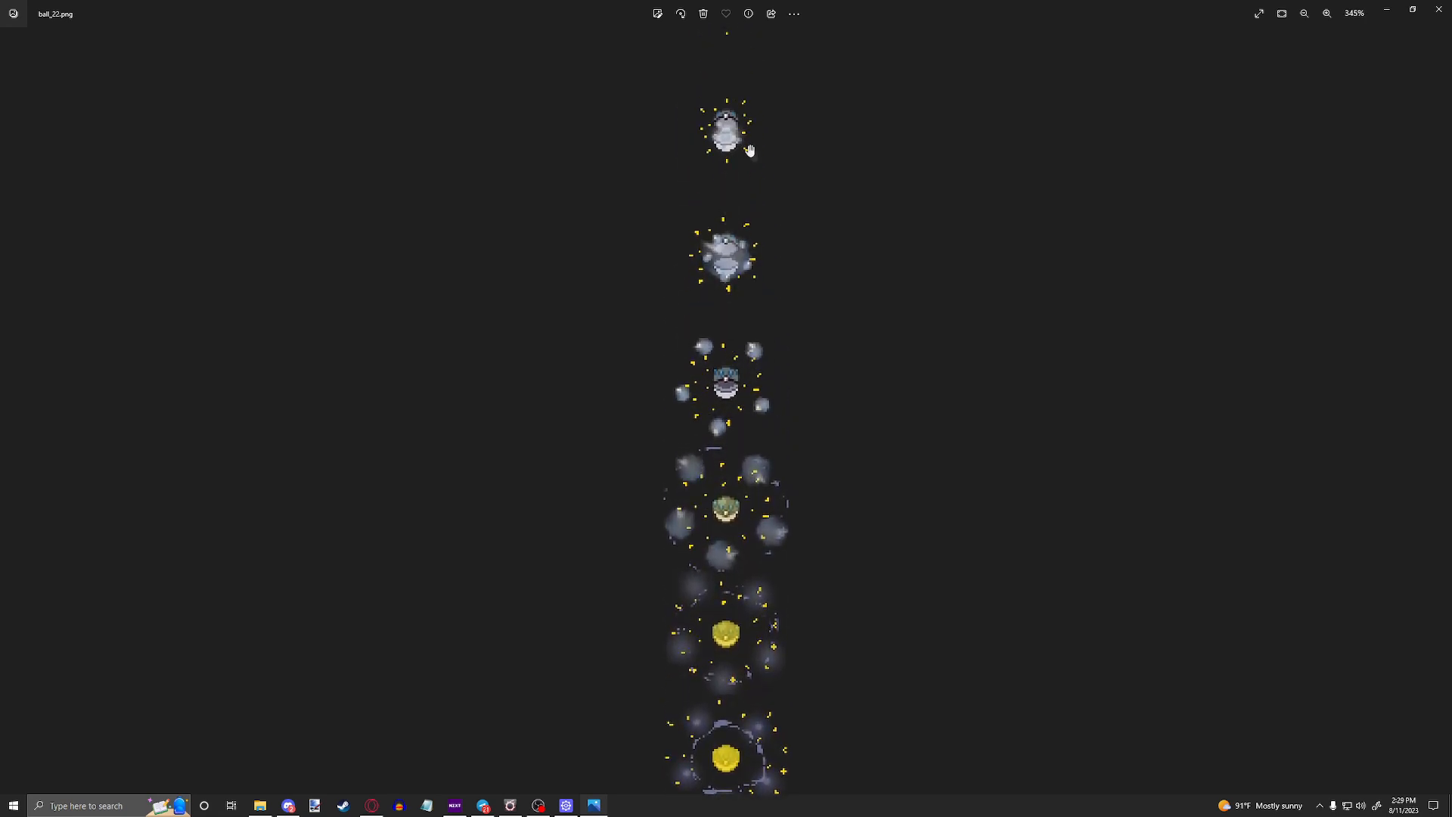
drag(749, 149, 693, 666)
drag(736, 366, 731, 684)
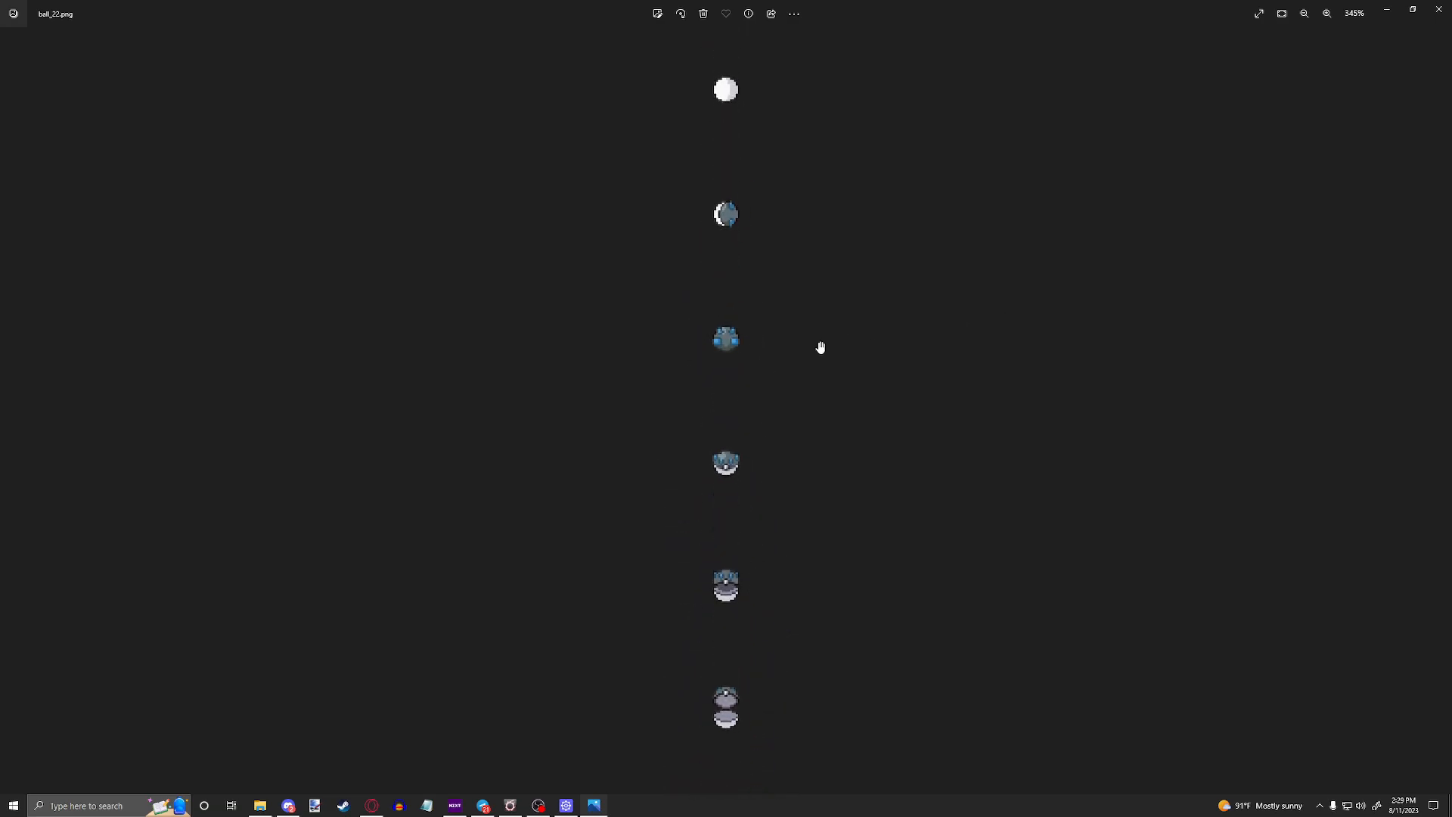
scroll(819, 328, down, 6)
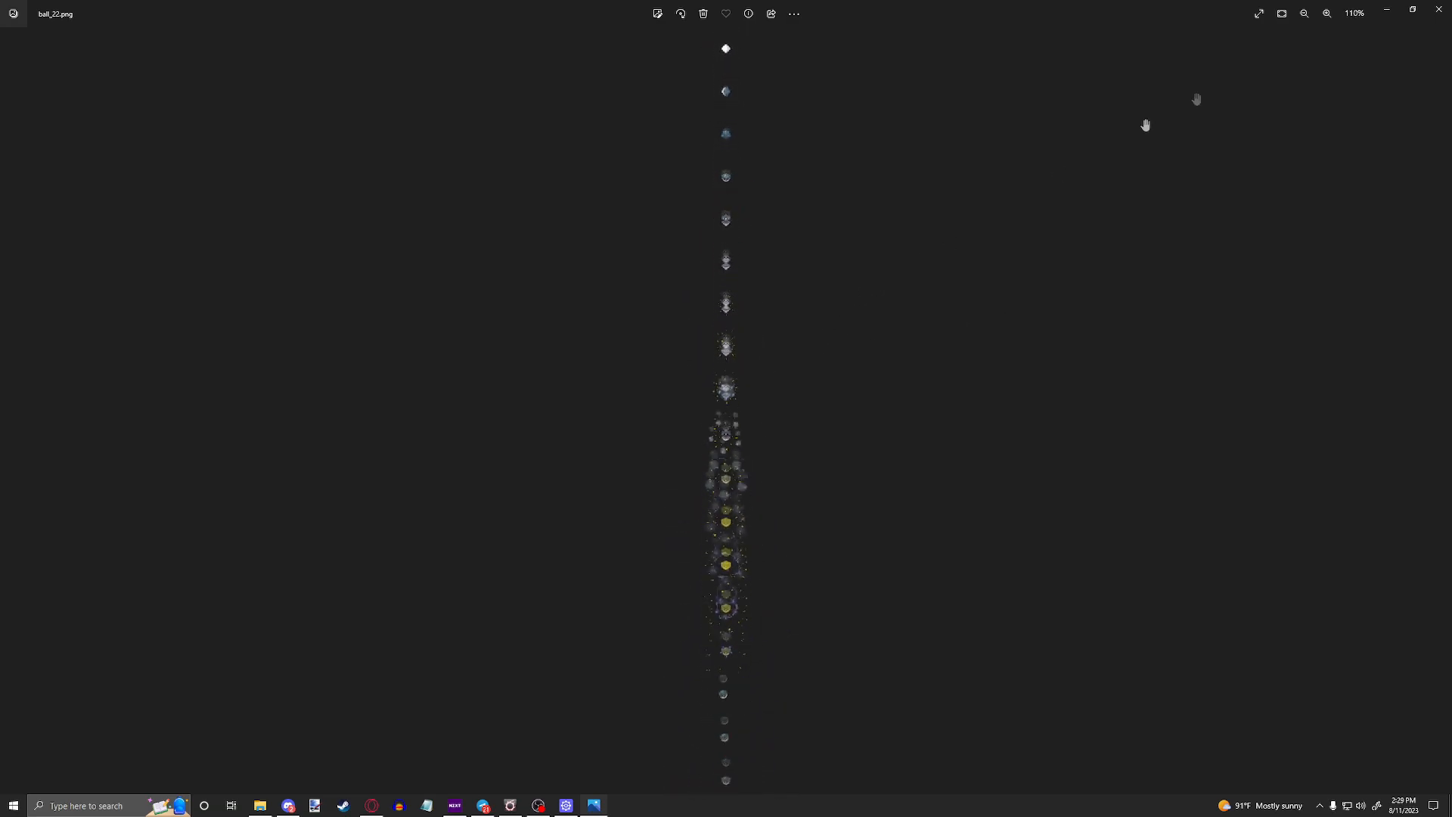
Step: Return to Pokémon Studio, set the Super Dark Ball's catch spritesheet to ball_22, and close the Catch editor
click(1387, 9)
click(1329, 131)
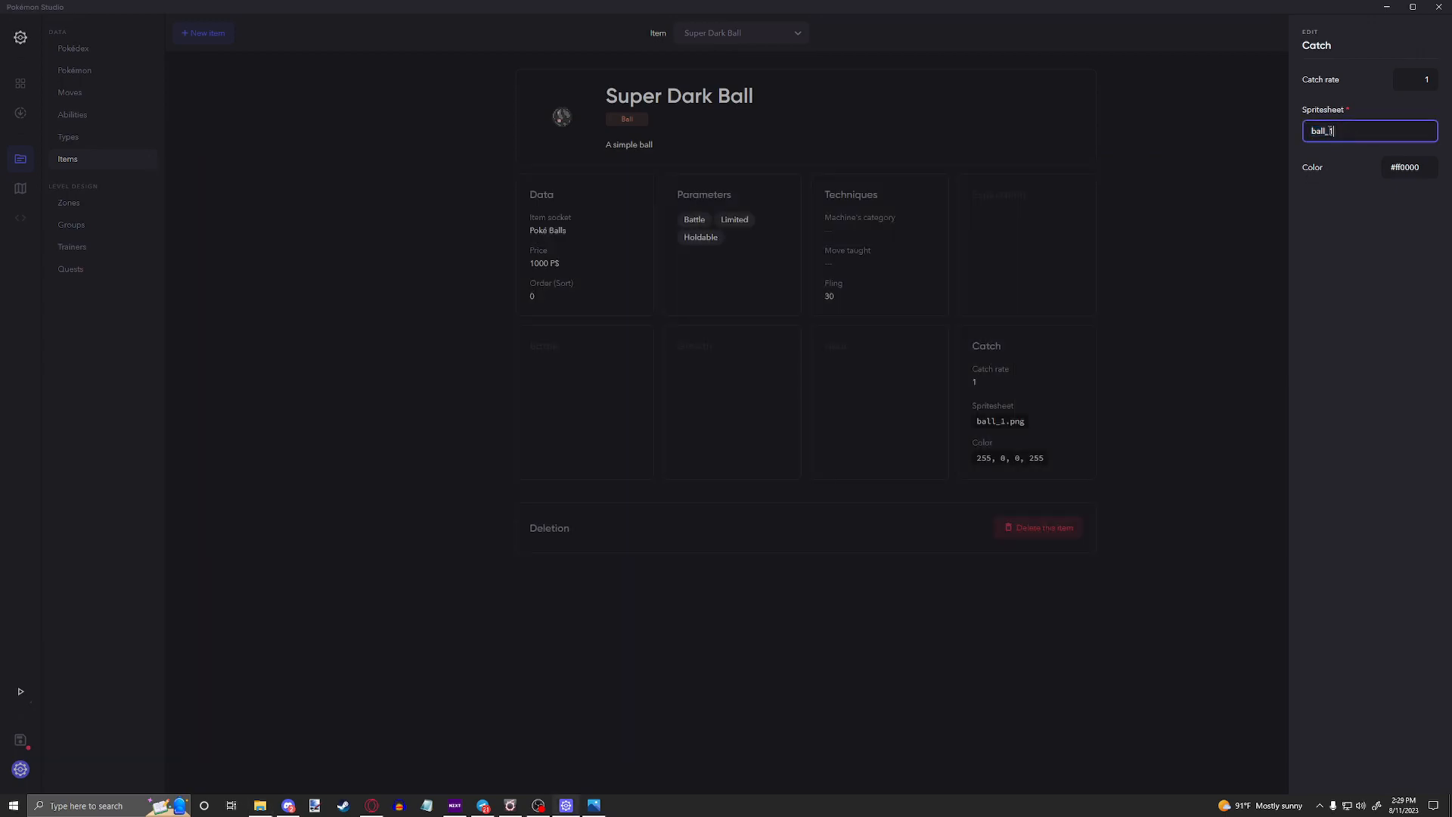
key(BackSpace)
text(22)
click(1302, 200)
click(1176, 219)
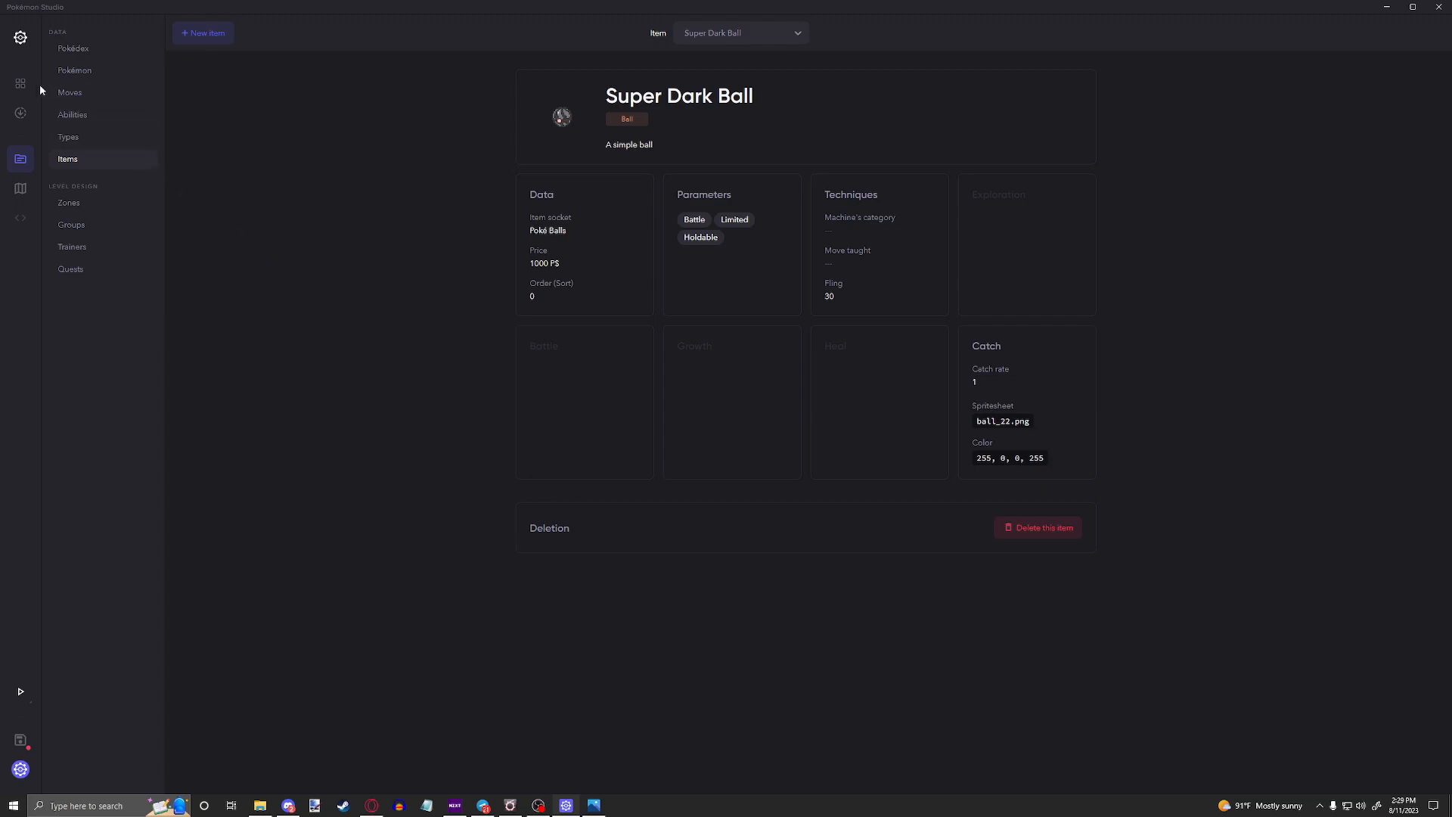
Step: Open the project's ability database
click(60, 117)
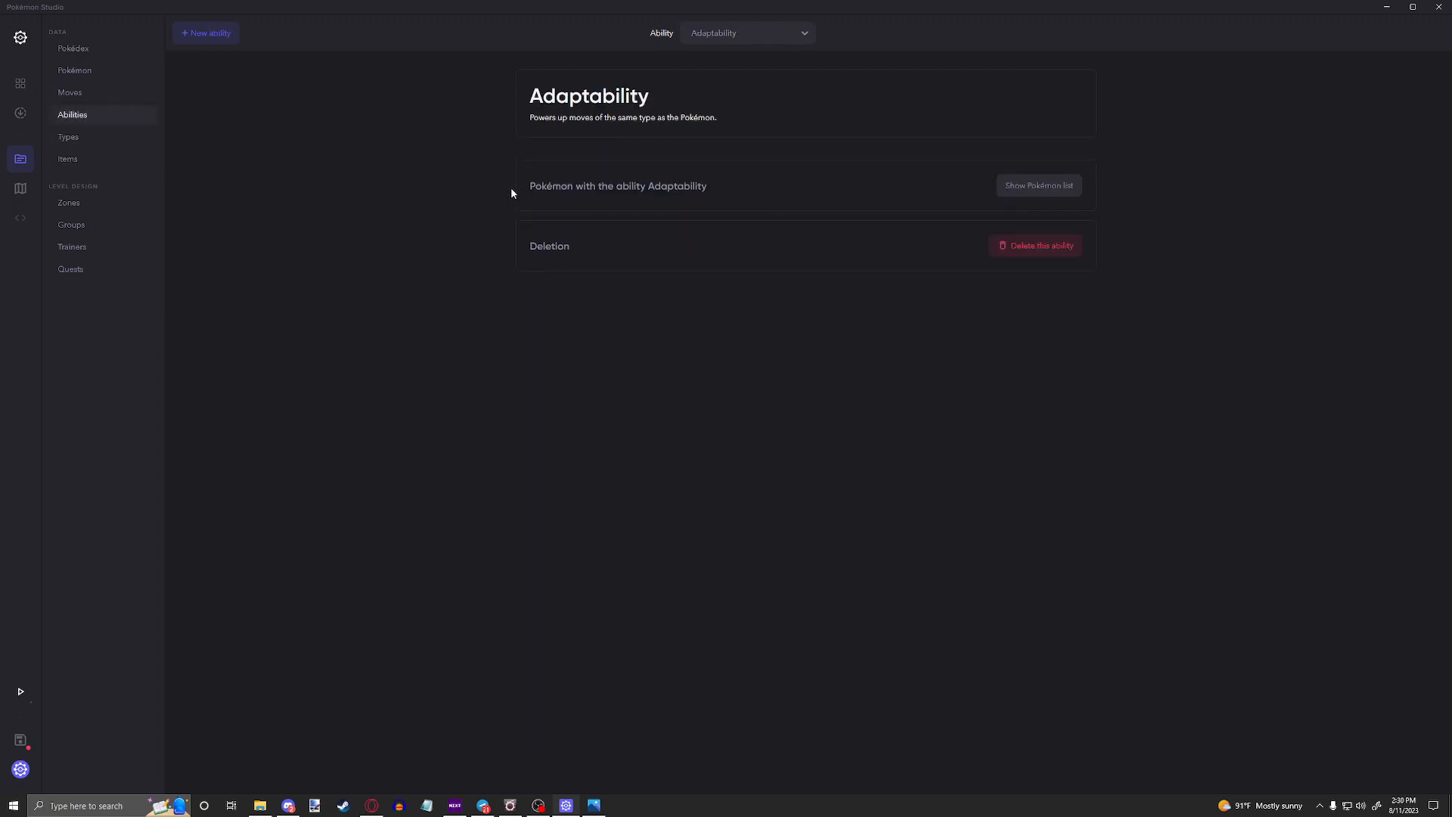